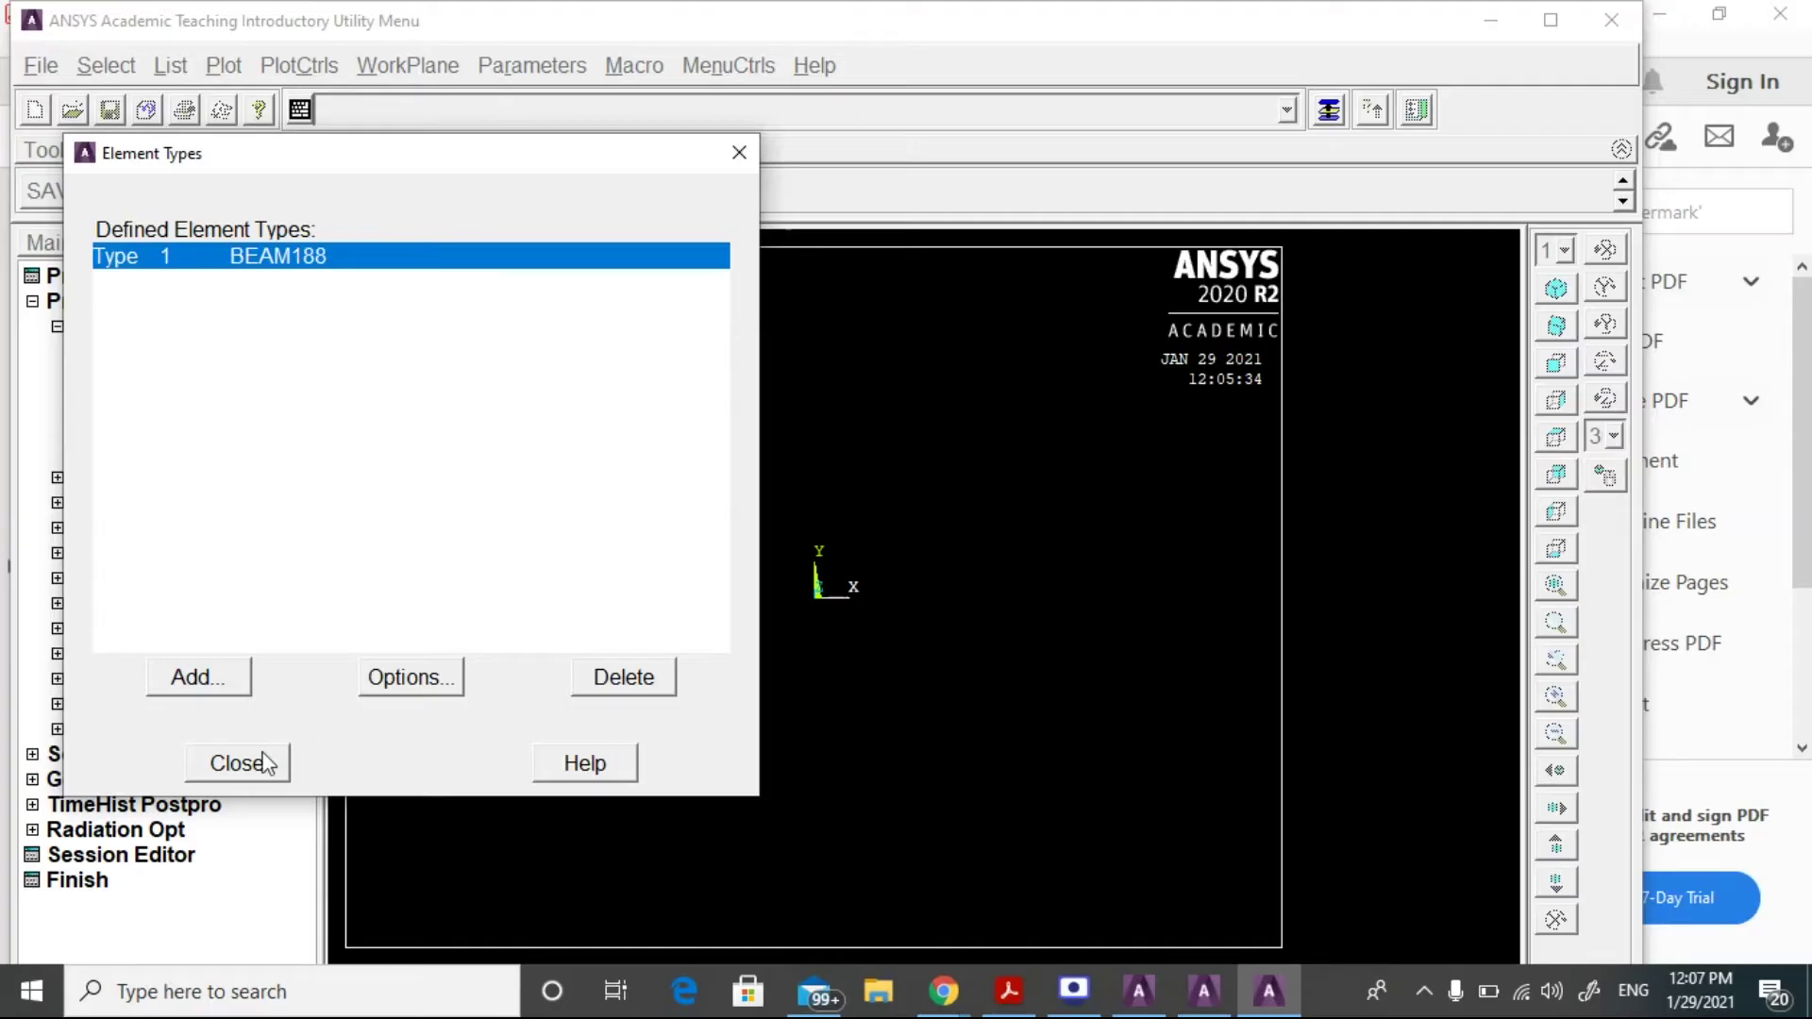
Close the element types definition and choose the I-shaped sub-type for a new common beam section with ID 1.
{"action": "left_click", "coordinate": [236, 763]}
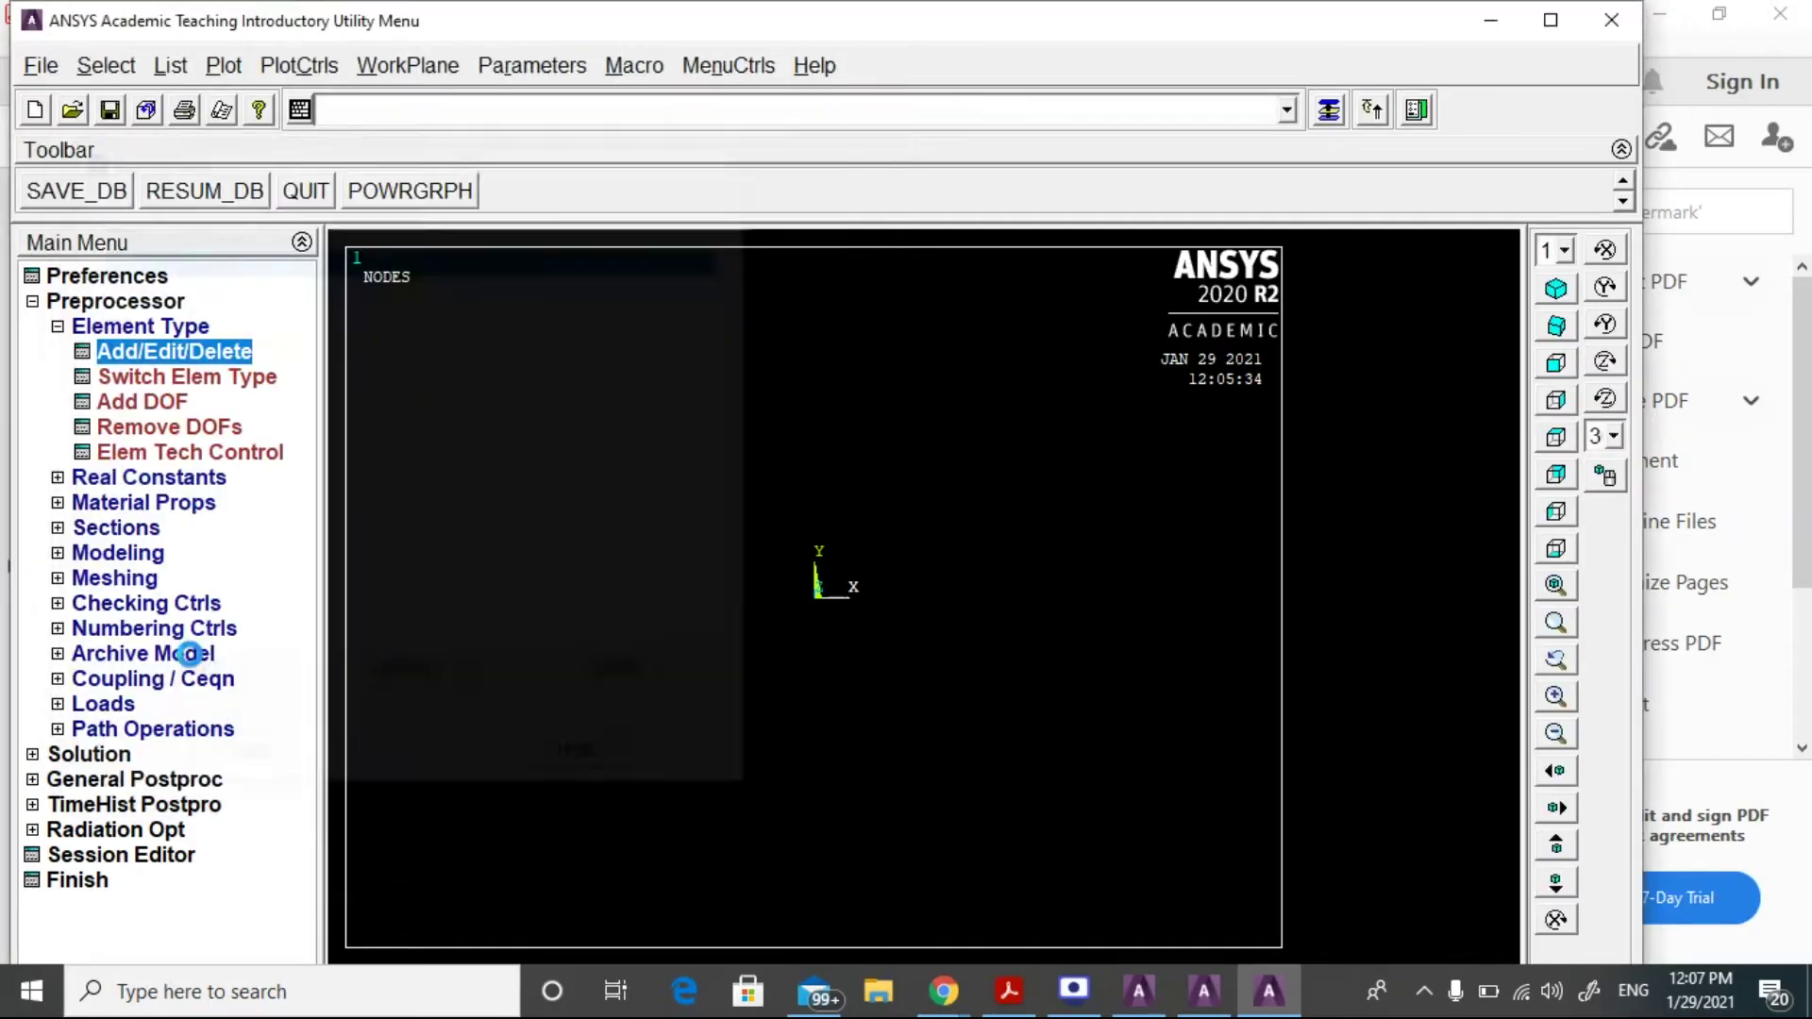
{"action": "left_click", "coordinate": [117, 527]}
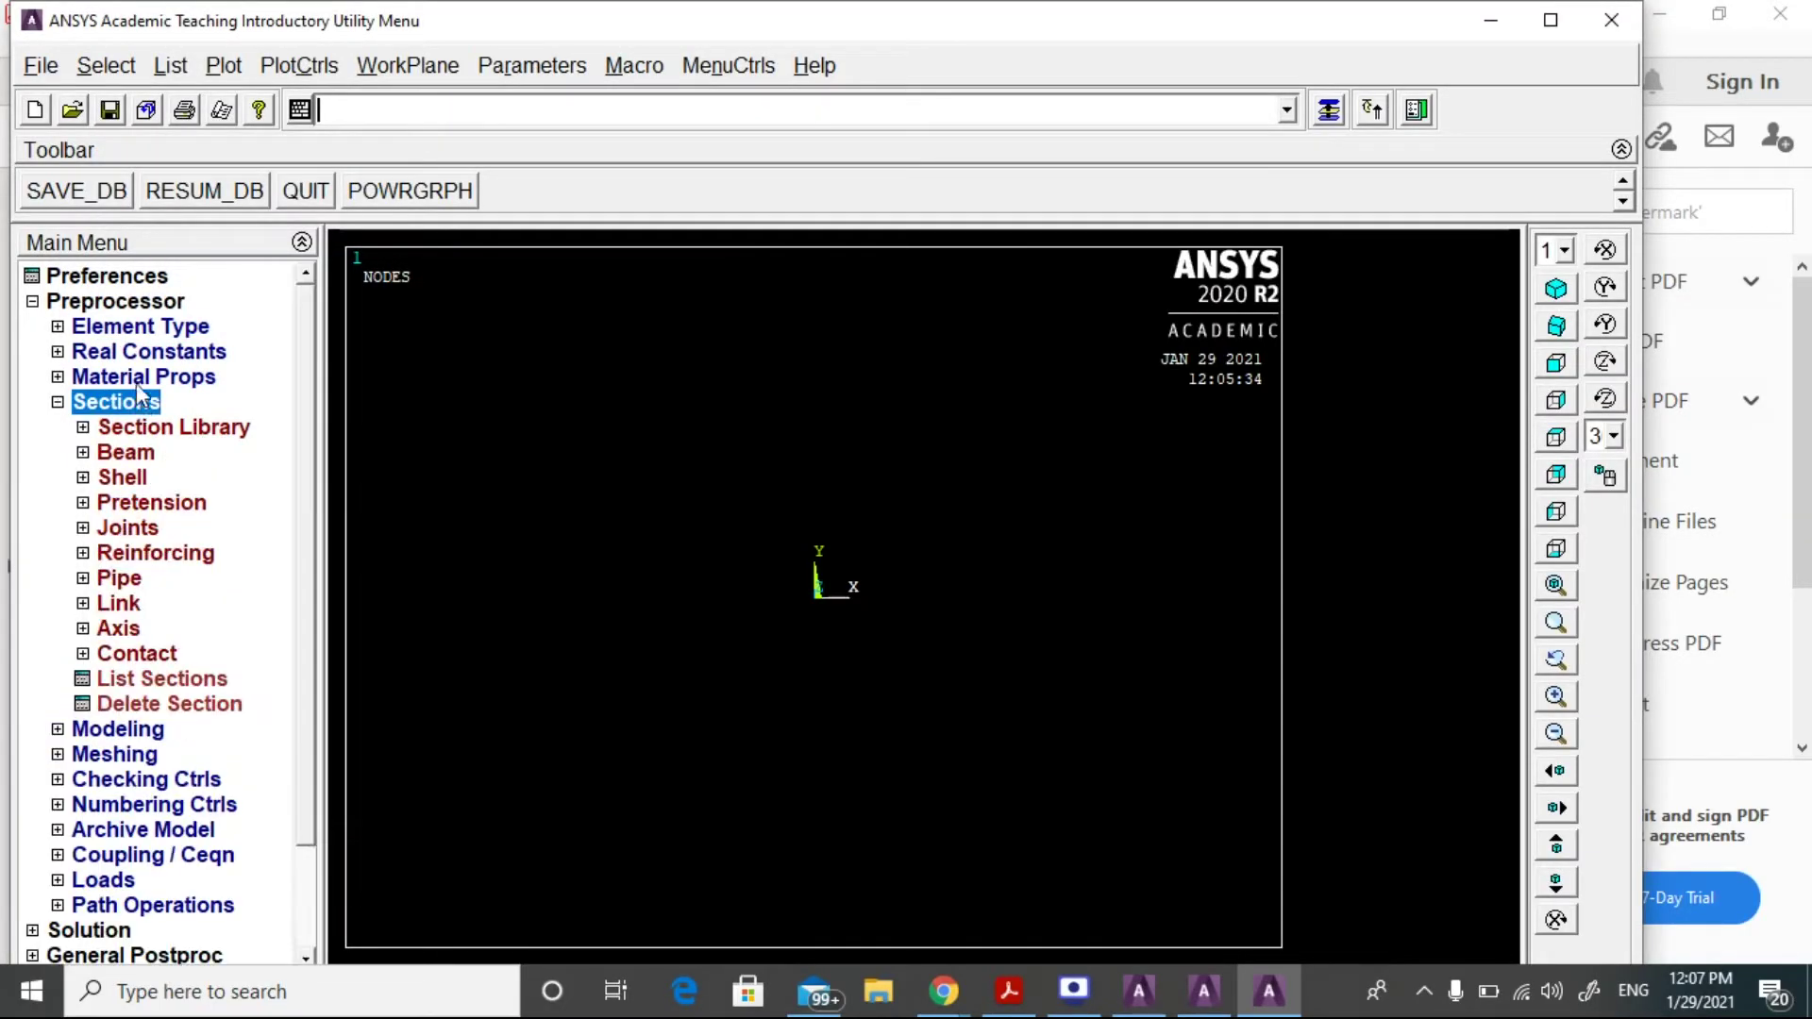
{"action": "left_click", "coordinate": [126, 454]}
{"action": "left_click", "coordinate": [143, 478]}
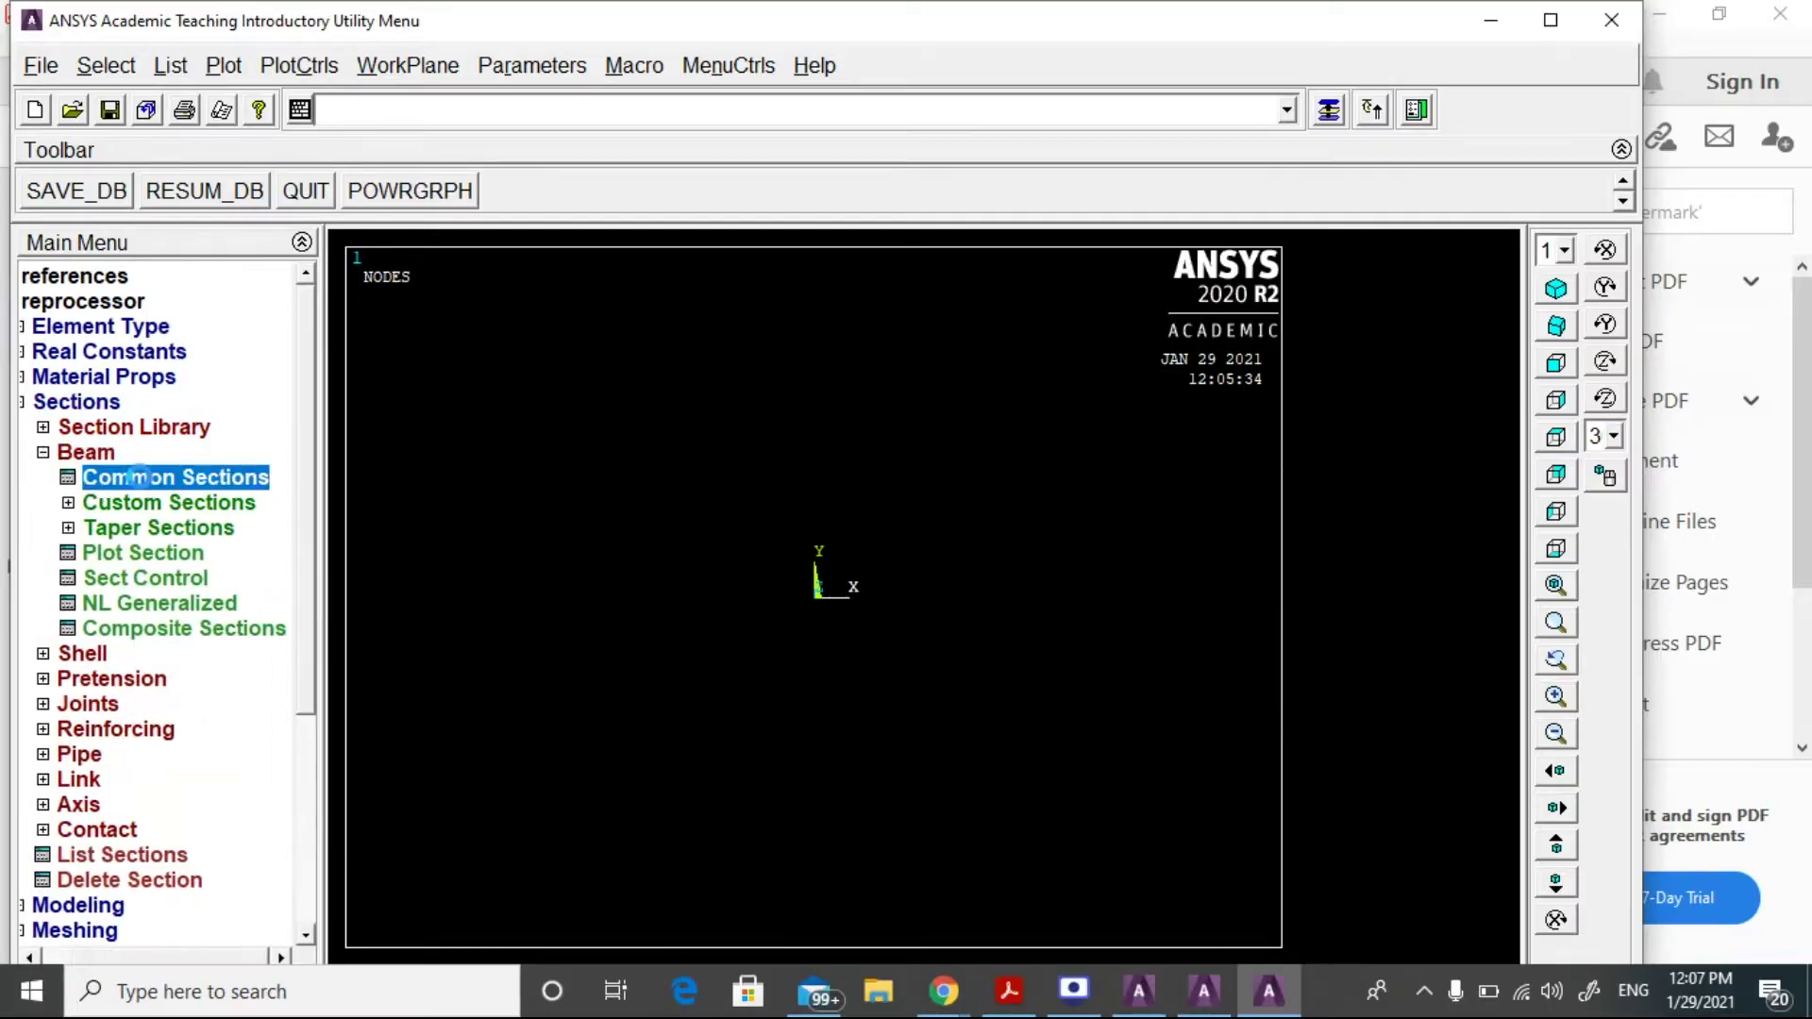
{"action": "left_click", "coordinate": [1625, 187]}
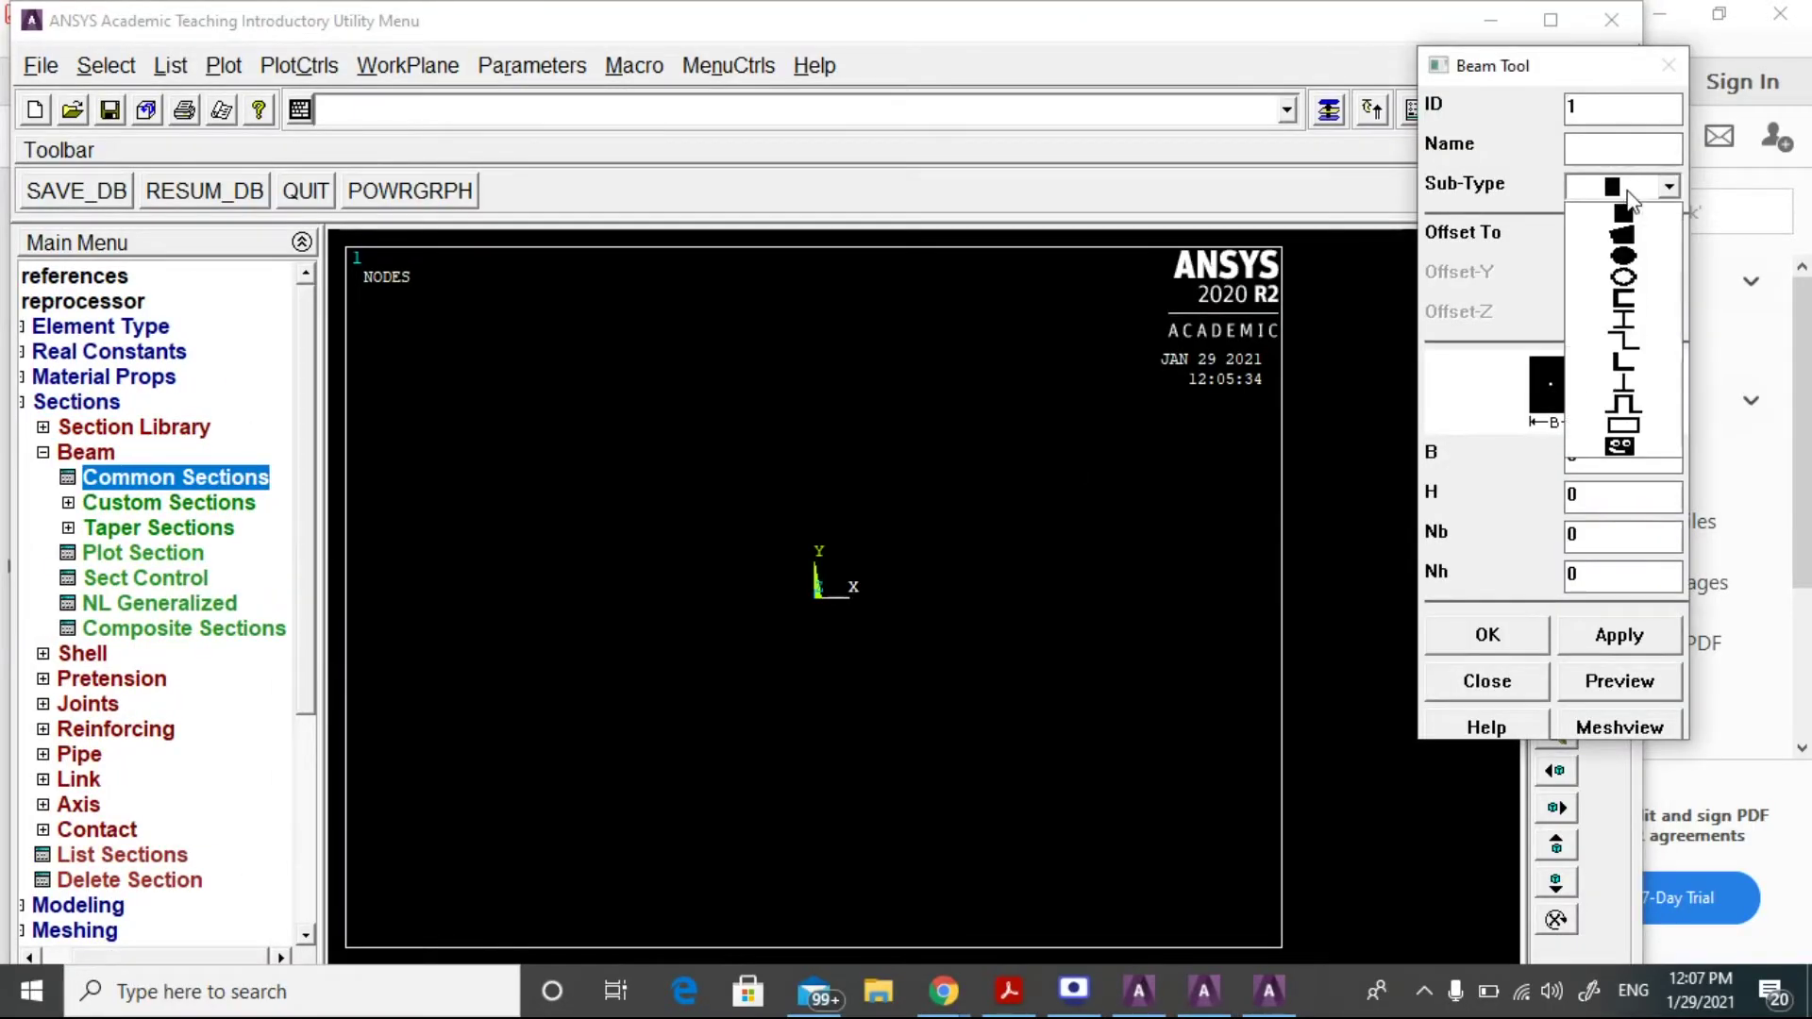
{"action": "left_click", "coordinate": [1625, 326]}
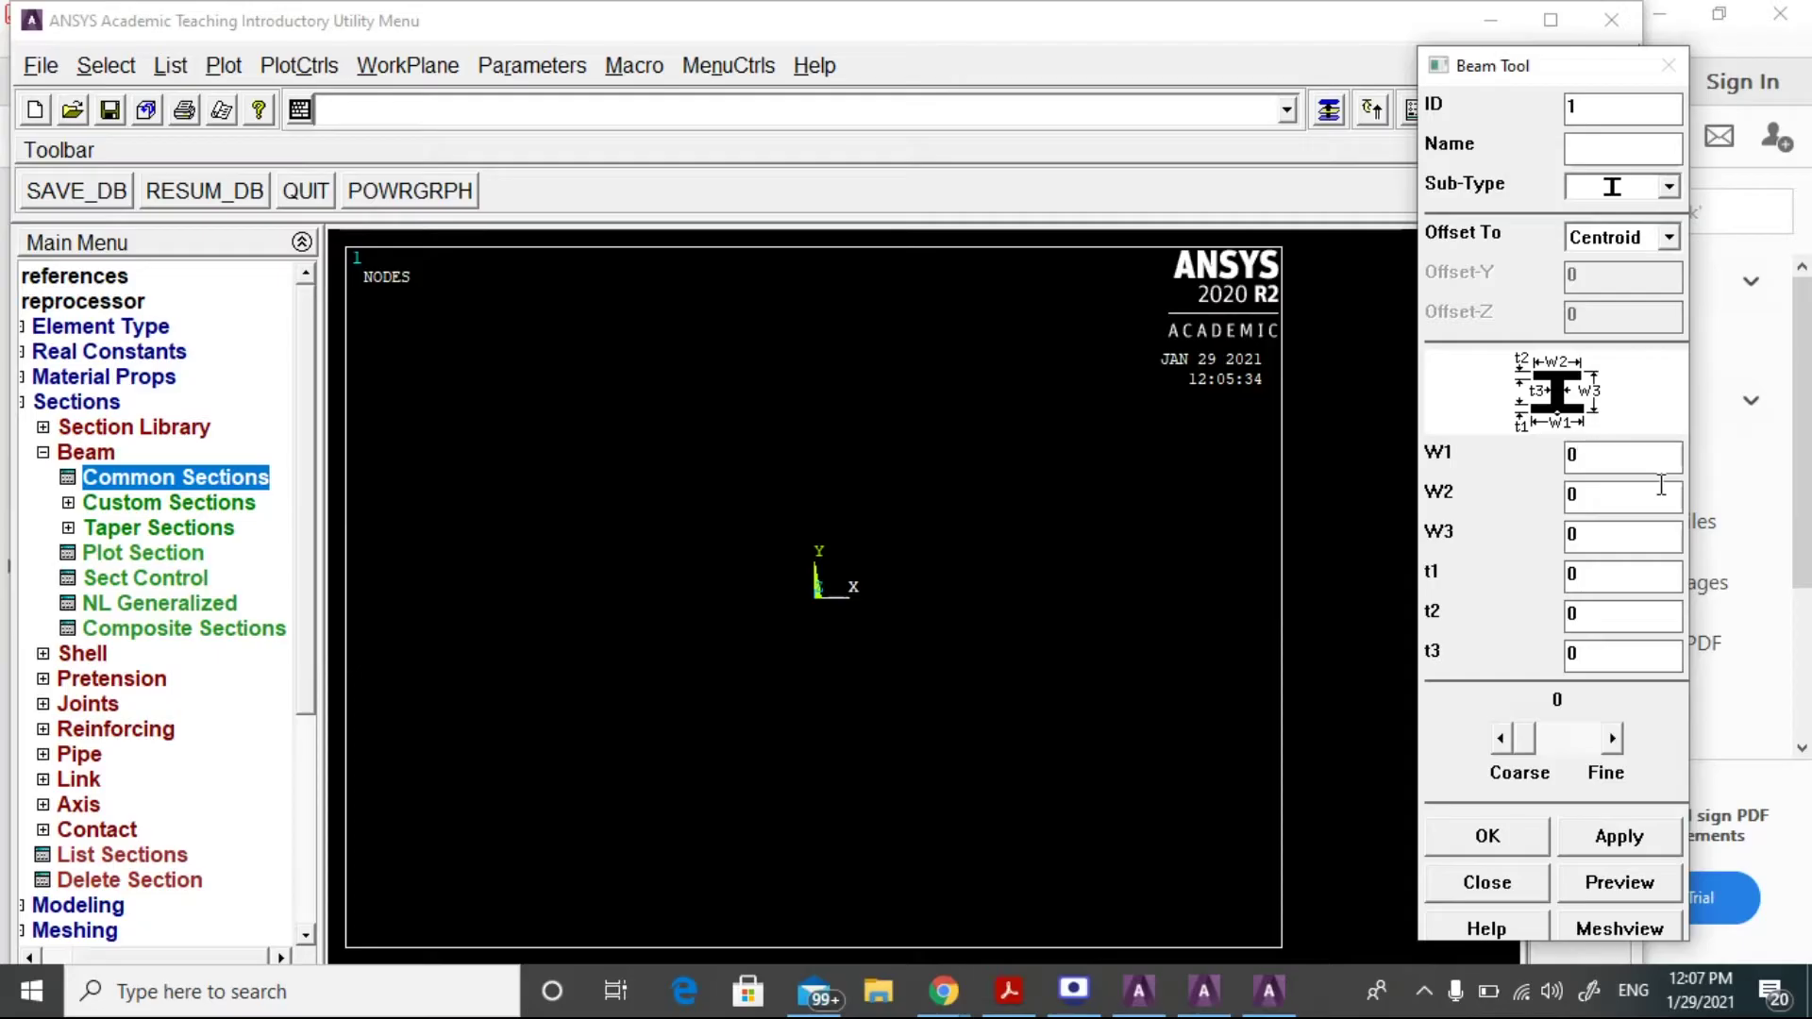
Set the I-section's widths W1 and W2 to 200 and its height W3 to 150.
{"action": "key", "text": "BackSpace"}
{"action": "type", "text": "200"}
{"action": "key", "text": "Tab"}
{"action": "type", "text": "200"}
{"action": "key", "text": "Tab"}
{"action": "type", "text": "22"}
{"action": "key", "text": "BackSpace"}
{"action": "type", "text": "150"}
{"action": "key", "text": "BackSpace"}
{"action": "key", "text": "BackSpace"}
{"action": "key", "text": "BackSpace"}
{"action": "key", "text": "BackSpace"}
{"action": "type", "text": "1590"}
{"action": "key", "text": "BackSpace"}
{"action": "key", "text": "BackSpace"}
{"action": "type", "text": "0"}
{"action": "key", "text": "Tab"}
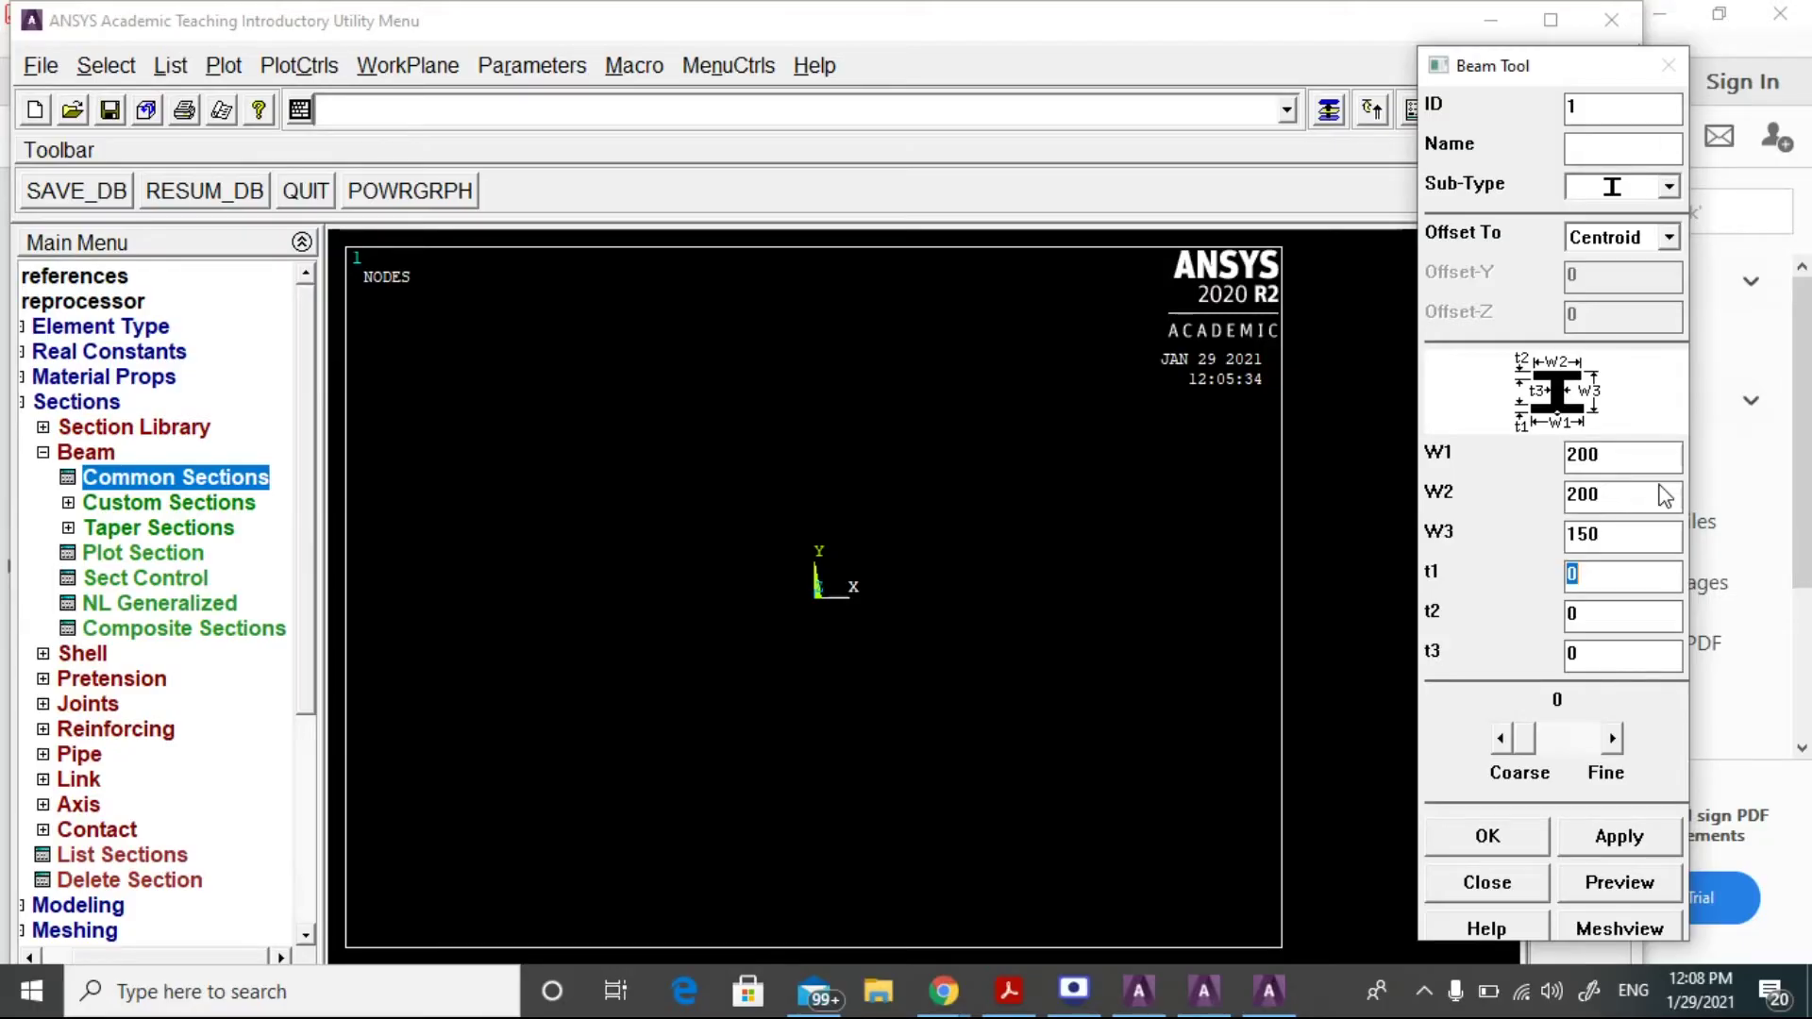
Change the I-section's W3 to 170, set t1, t2 and t3 to 10, save the section and preview it.
{"action": "left_click", "coordinate": [1614, 536]}
{"action": "key", "text": "BackSpace"}
{"action": "key", "text": "BackSpace"}
{"action": "left_click", "coordinate": [1586, 573]}
{"action": "key", "text": "BackSpace"}
{"action": "type", "text": "10"}
{"action": "key", "text": "Tab"}
{"action": "type", "text": "10"}
{"action": "key", "text": "Tab"}
{"action": "type", "text": "10"}
{"action": "left_click", "coordinate": [1487, 839]}
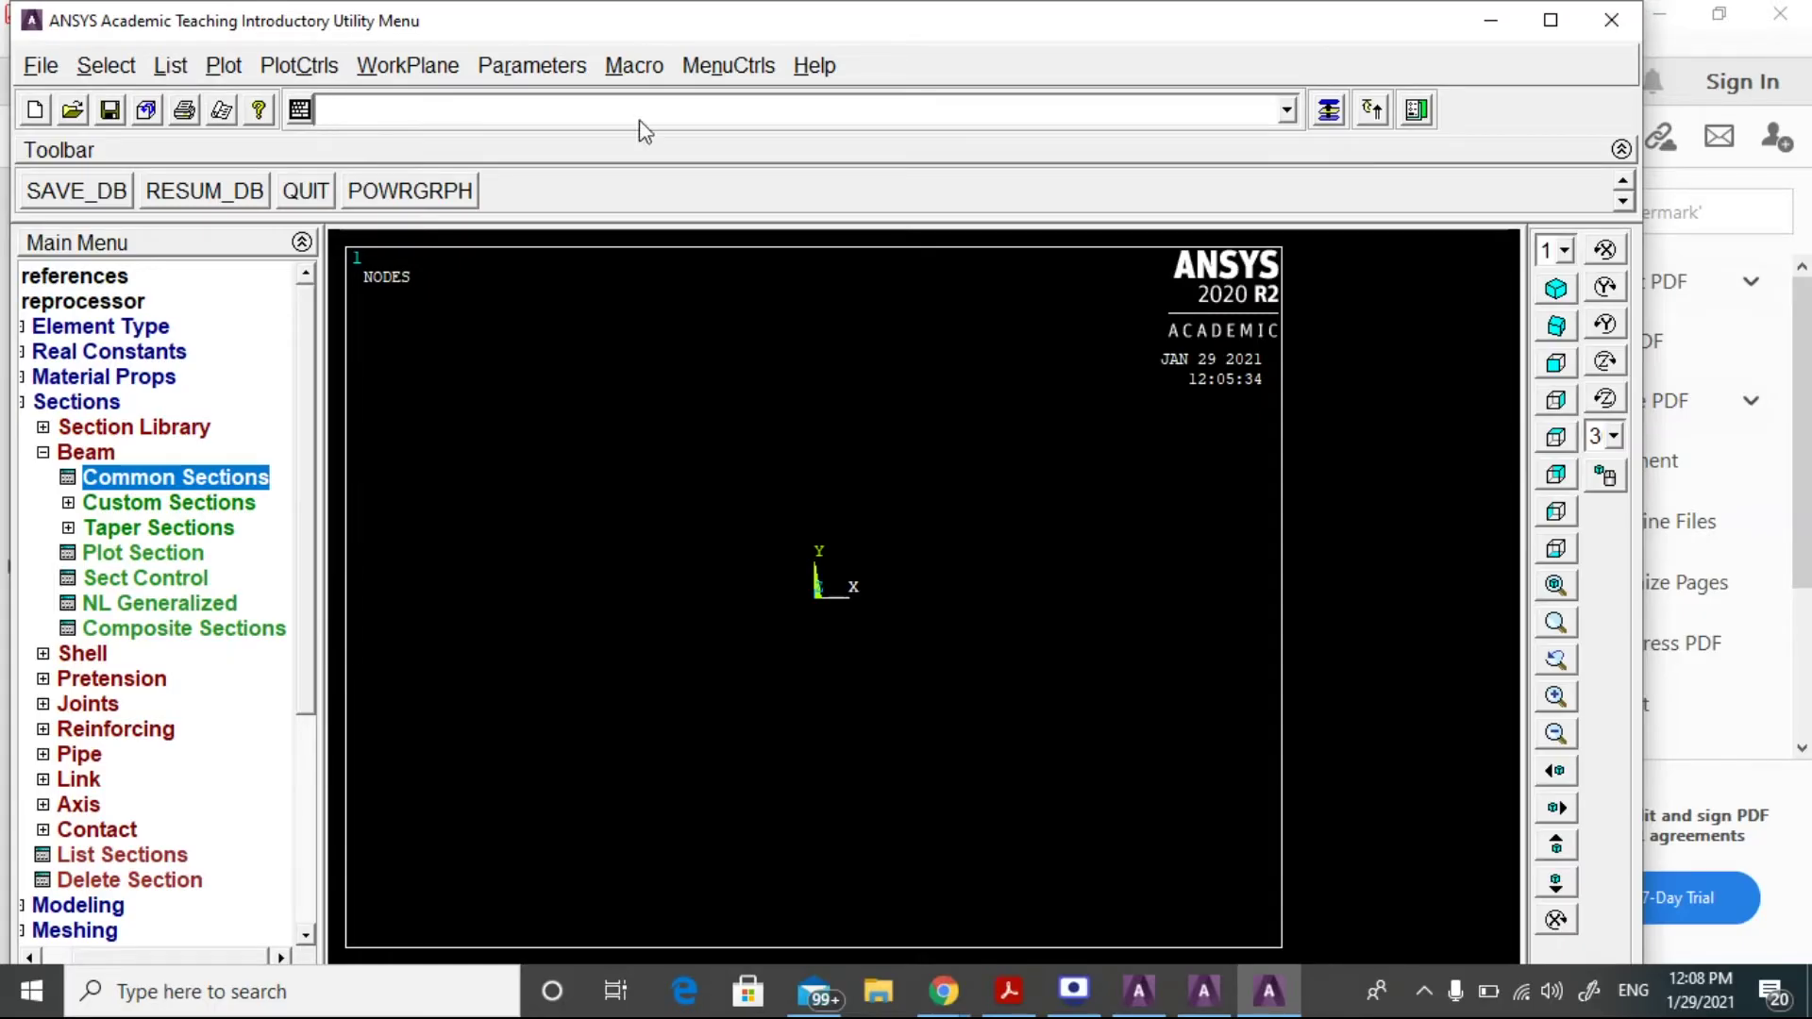
{"action": "left_click", "coordinate": [179, 480]}
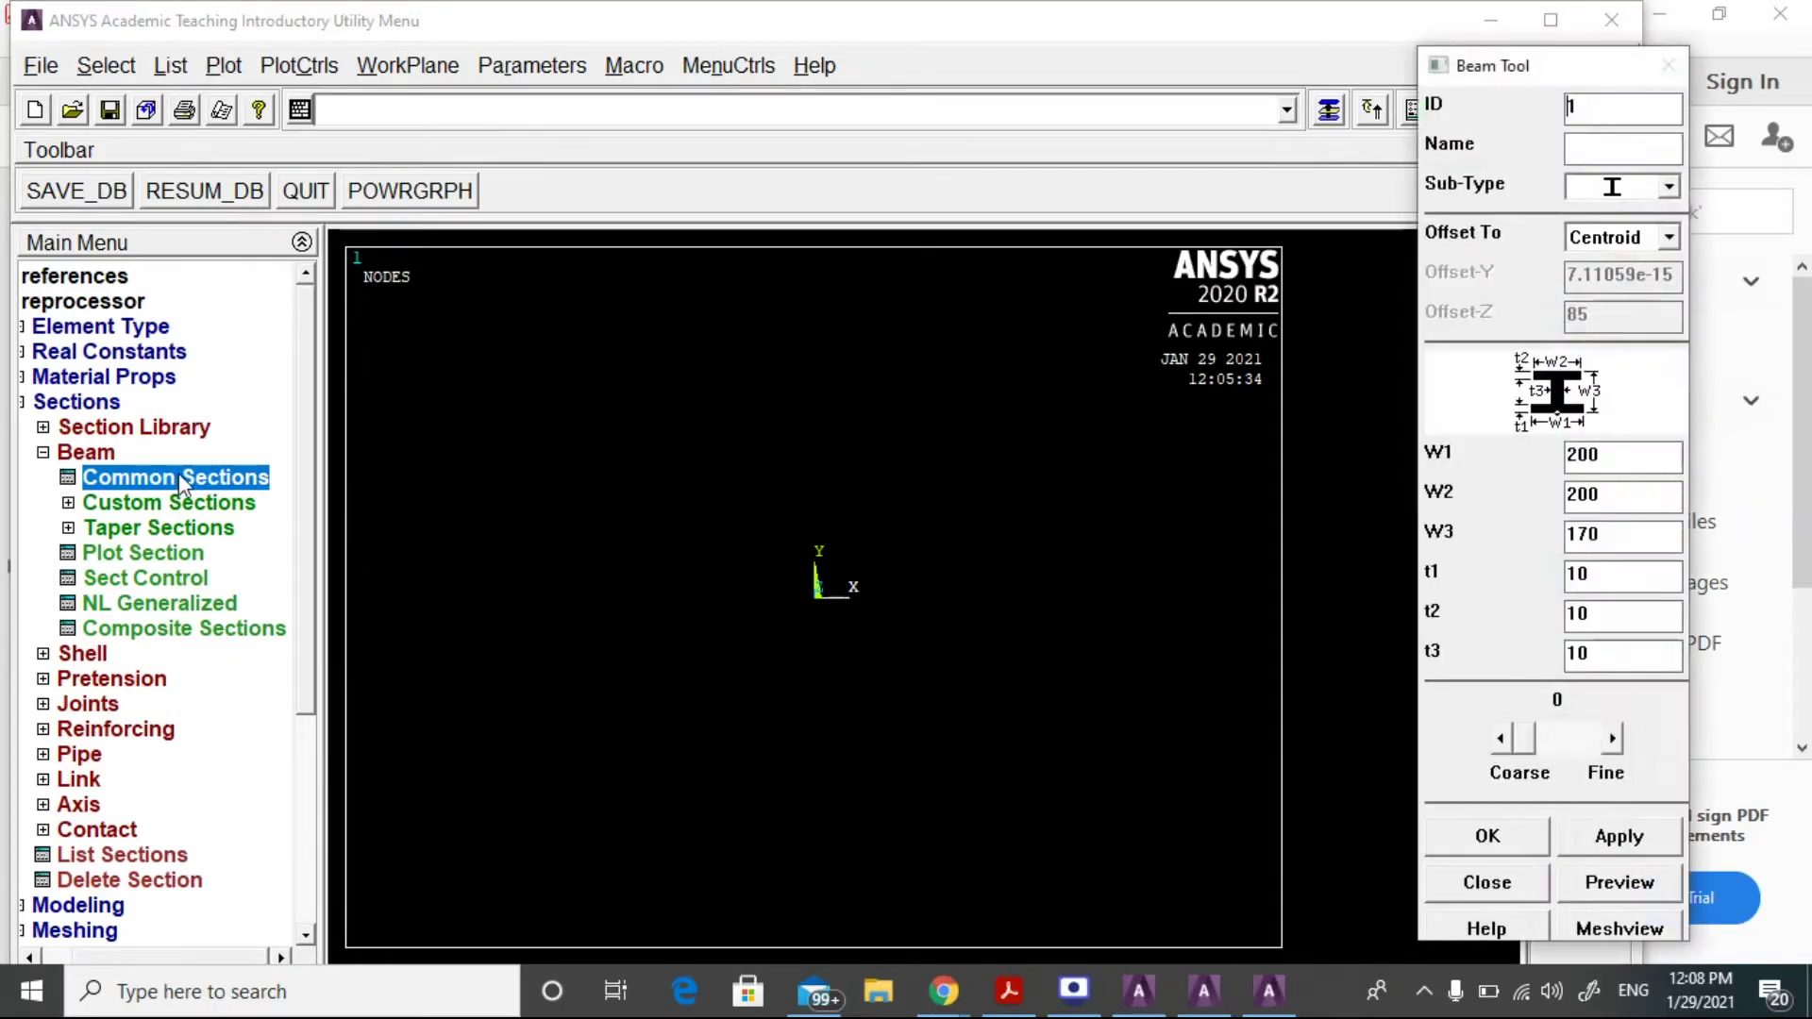
{"action": "left_click", "coordinate": [1622, 885]}
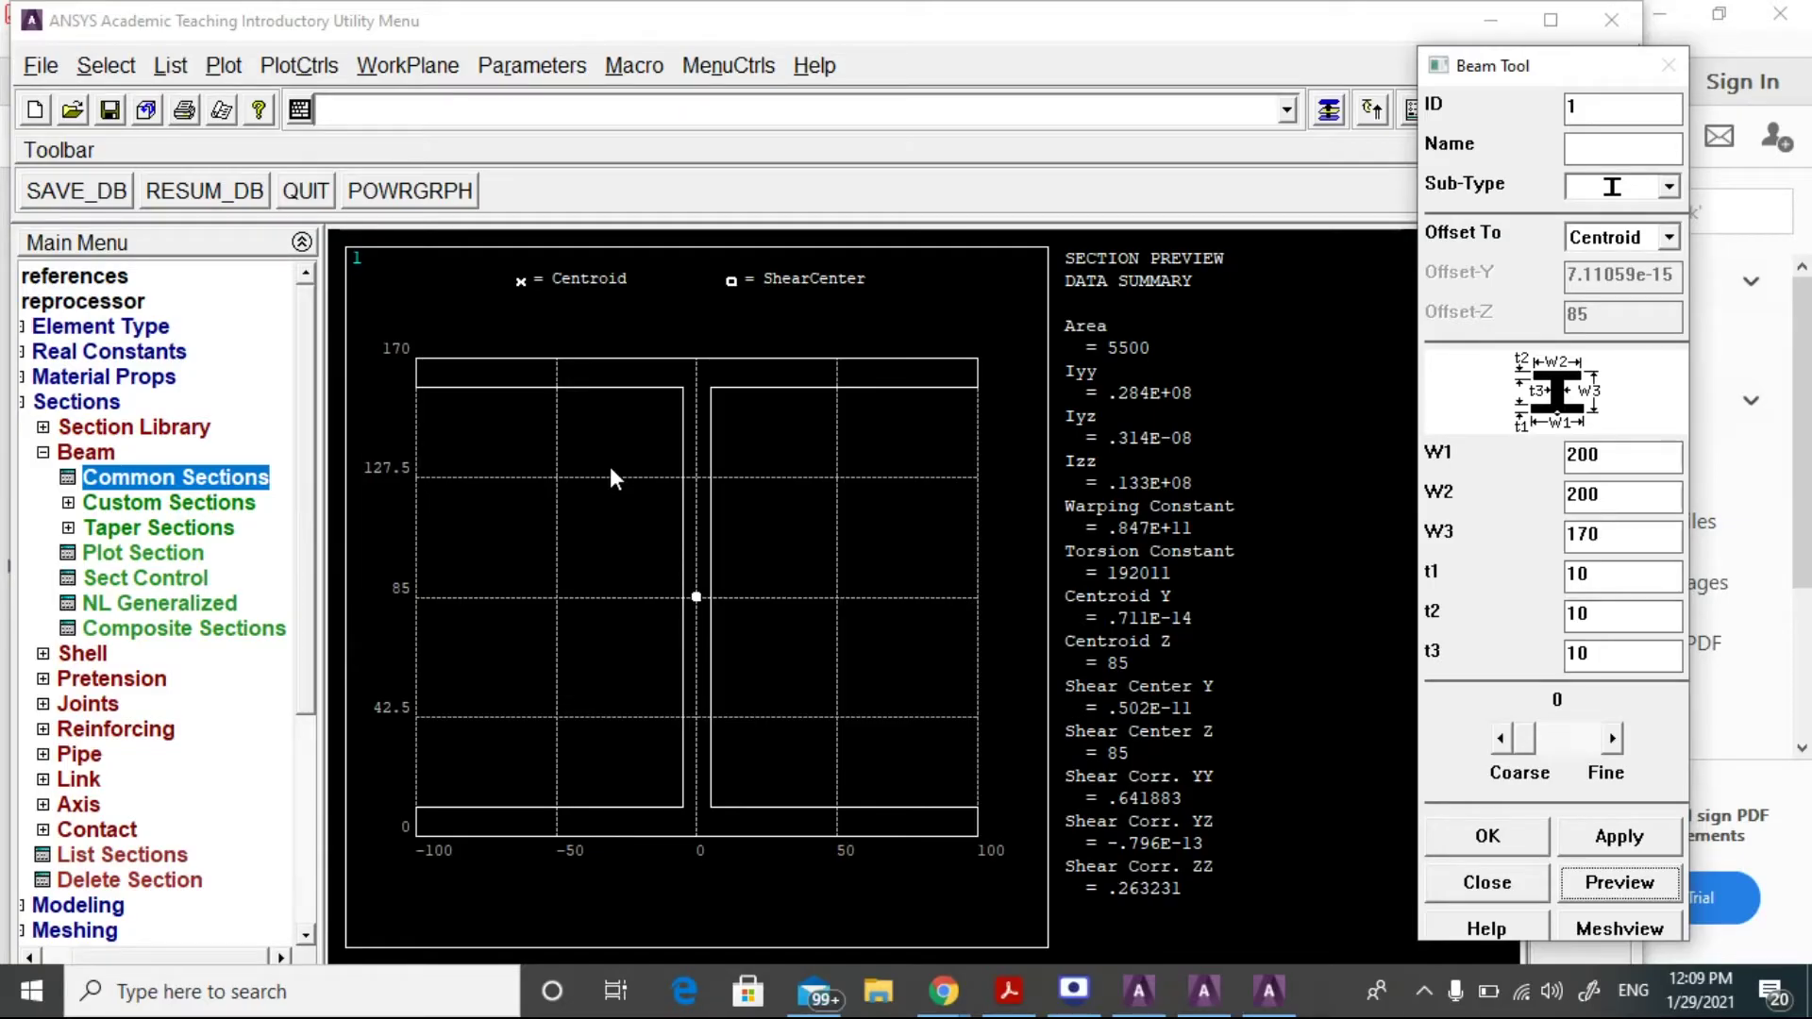
Choose the structural linear elastic isotropic model for material number 1.
{"action": "left_click", "coordinate": [83, 382]}
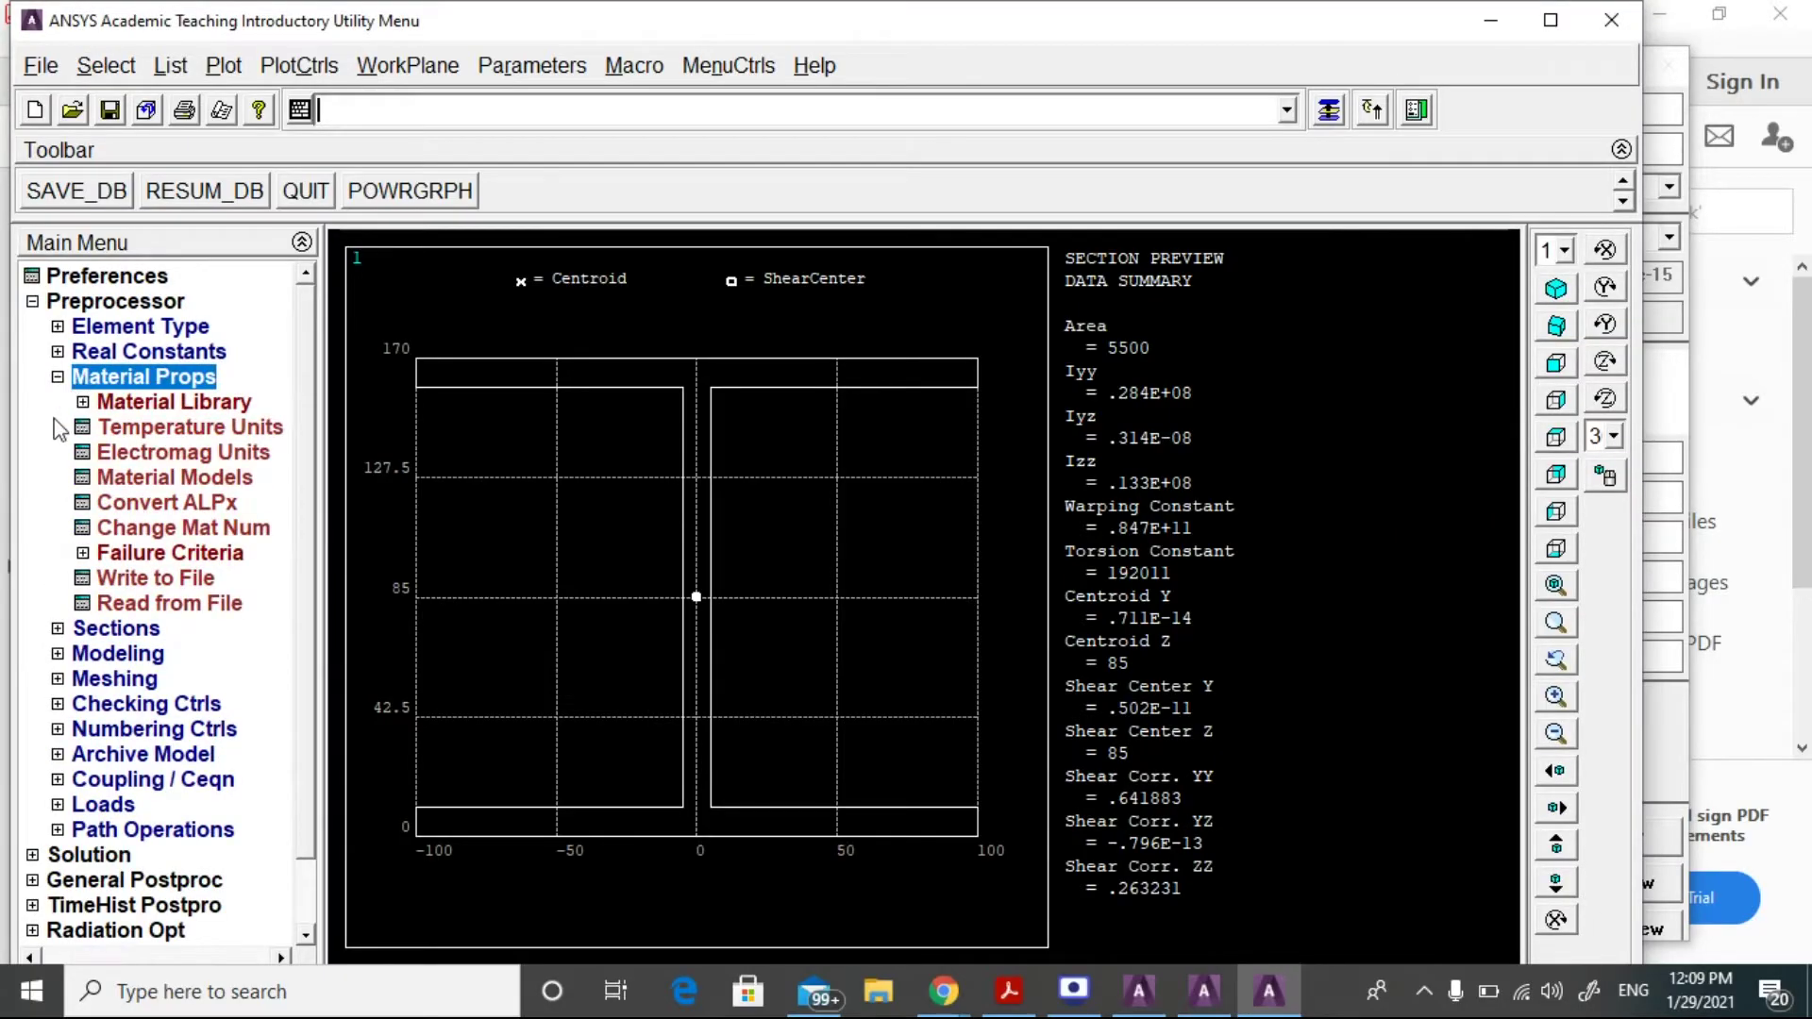
{"action": "left_click", "coordinate": [189, 480]}
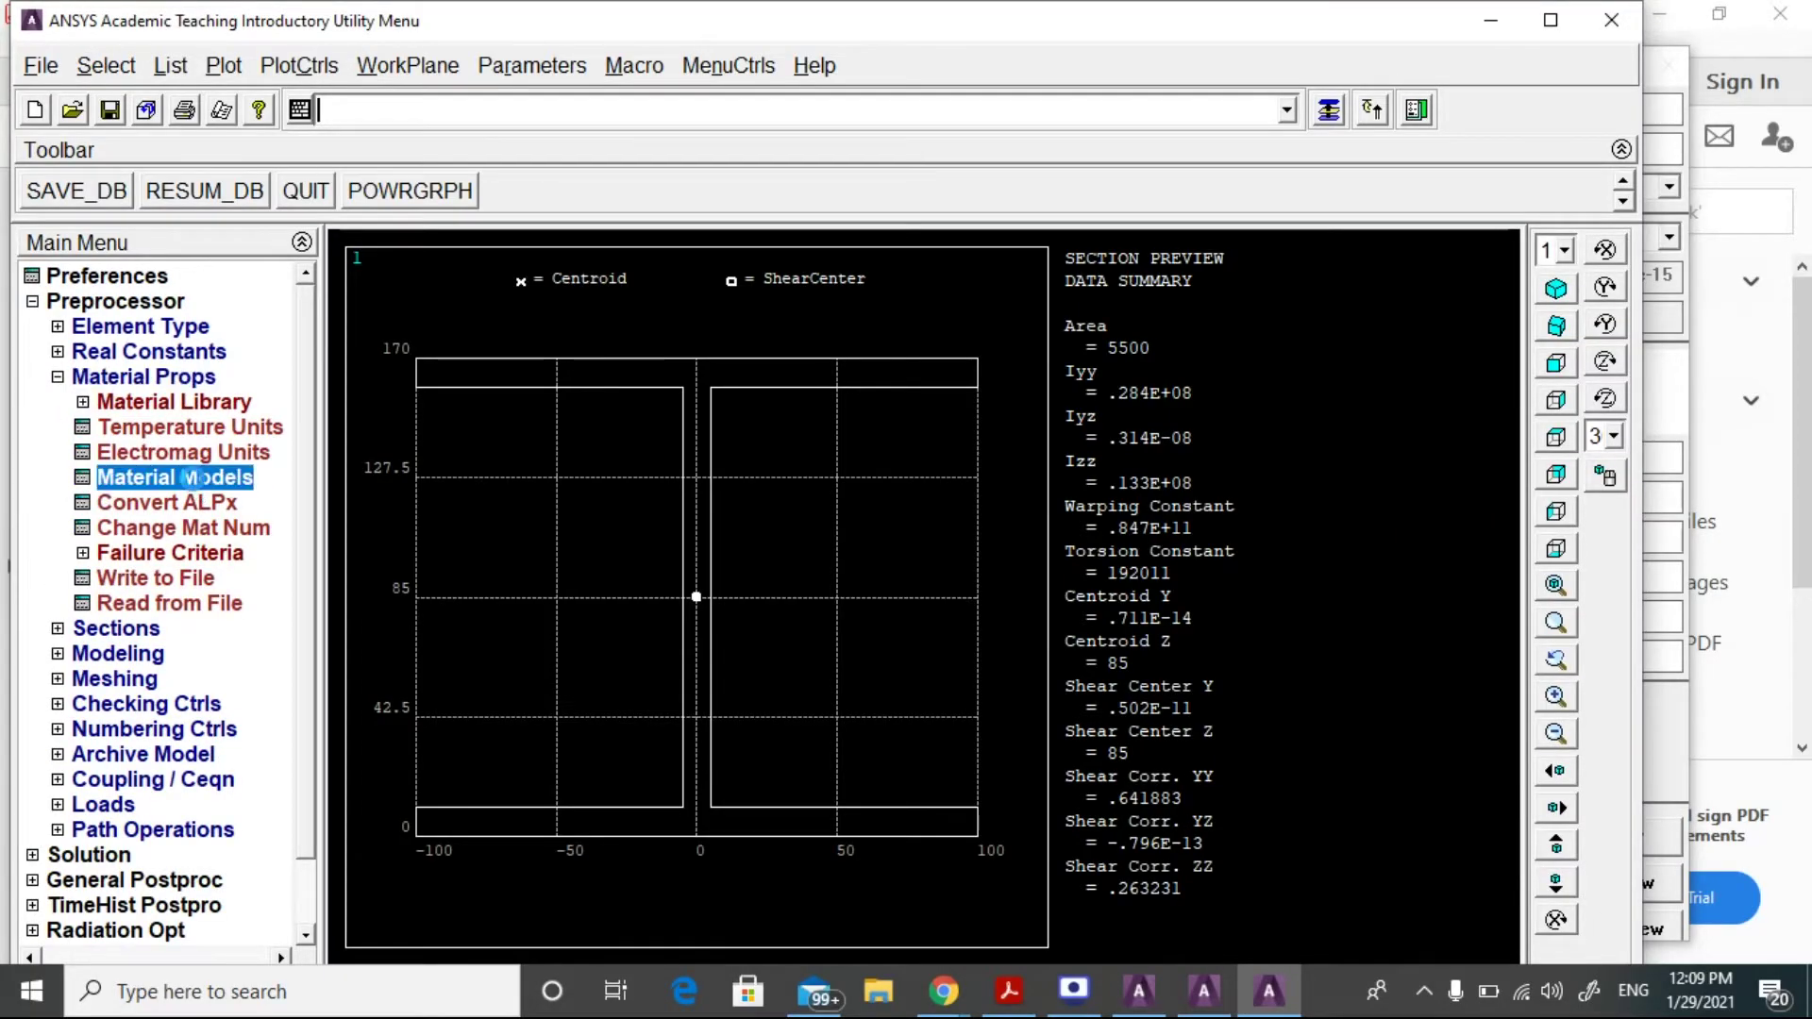
{"action": "double_click", "coordinate": [982, 453]}
{"action": "left_click", "coordinate": [998, 479]}
{"action": "double_click", "coordinate": [999, 478]}
{"action": "double_click", "coordinate": [1019, 504]}
{"action": "left_click", "coordinate": [1067, 531]}
{"action": "double_click", "coordinate": [1064, 529]}
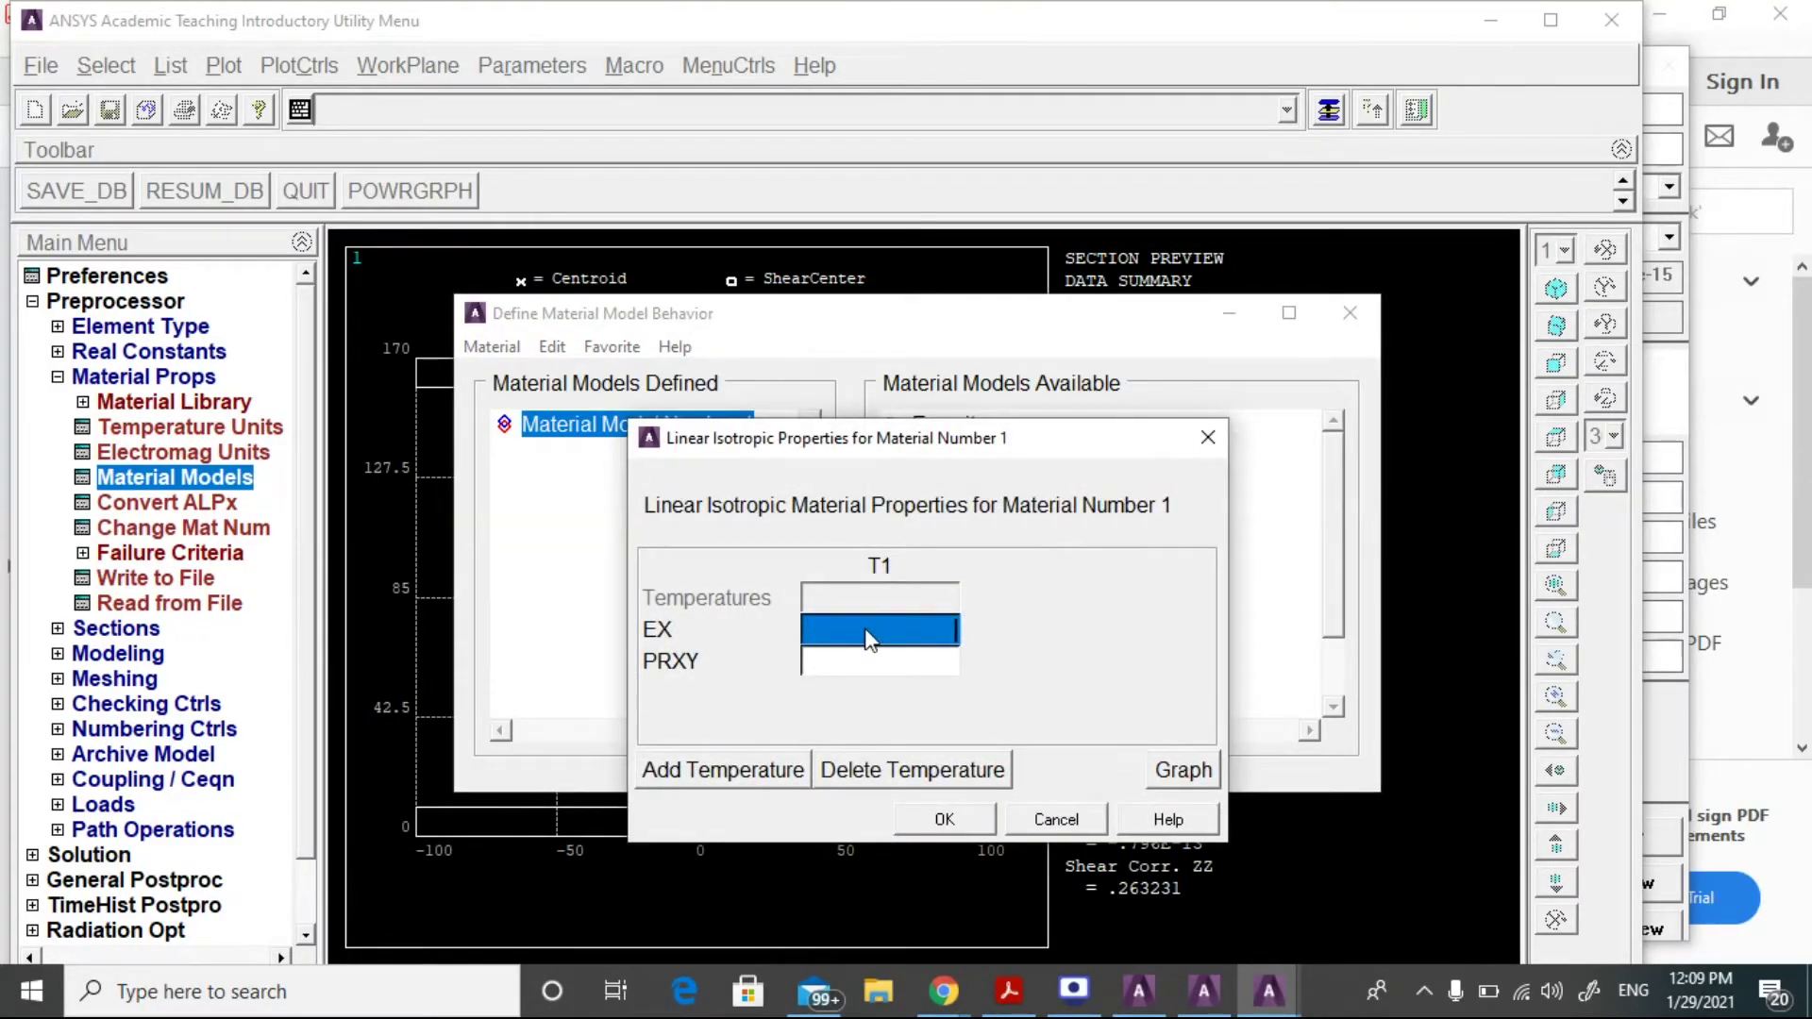
Set material 1's EX to 2e5 and PRXY to 0.3, and close the material model definition.
{"action": "type", "text": "2e5"}
{"action": "key", "text": "Tab"}
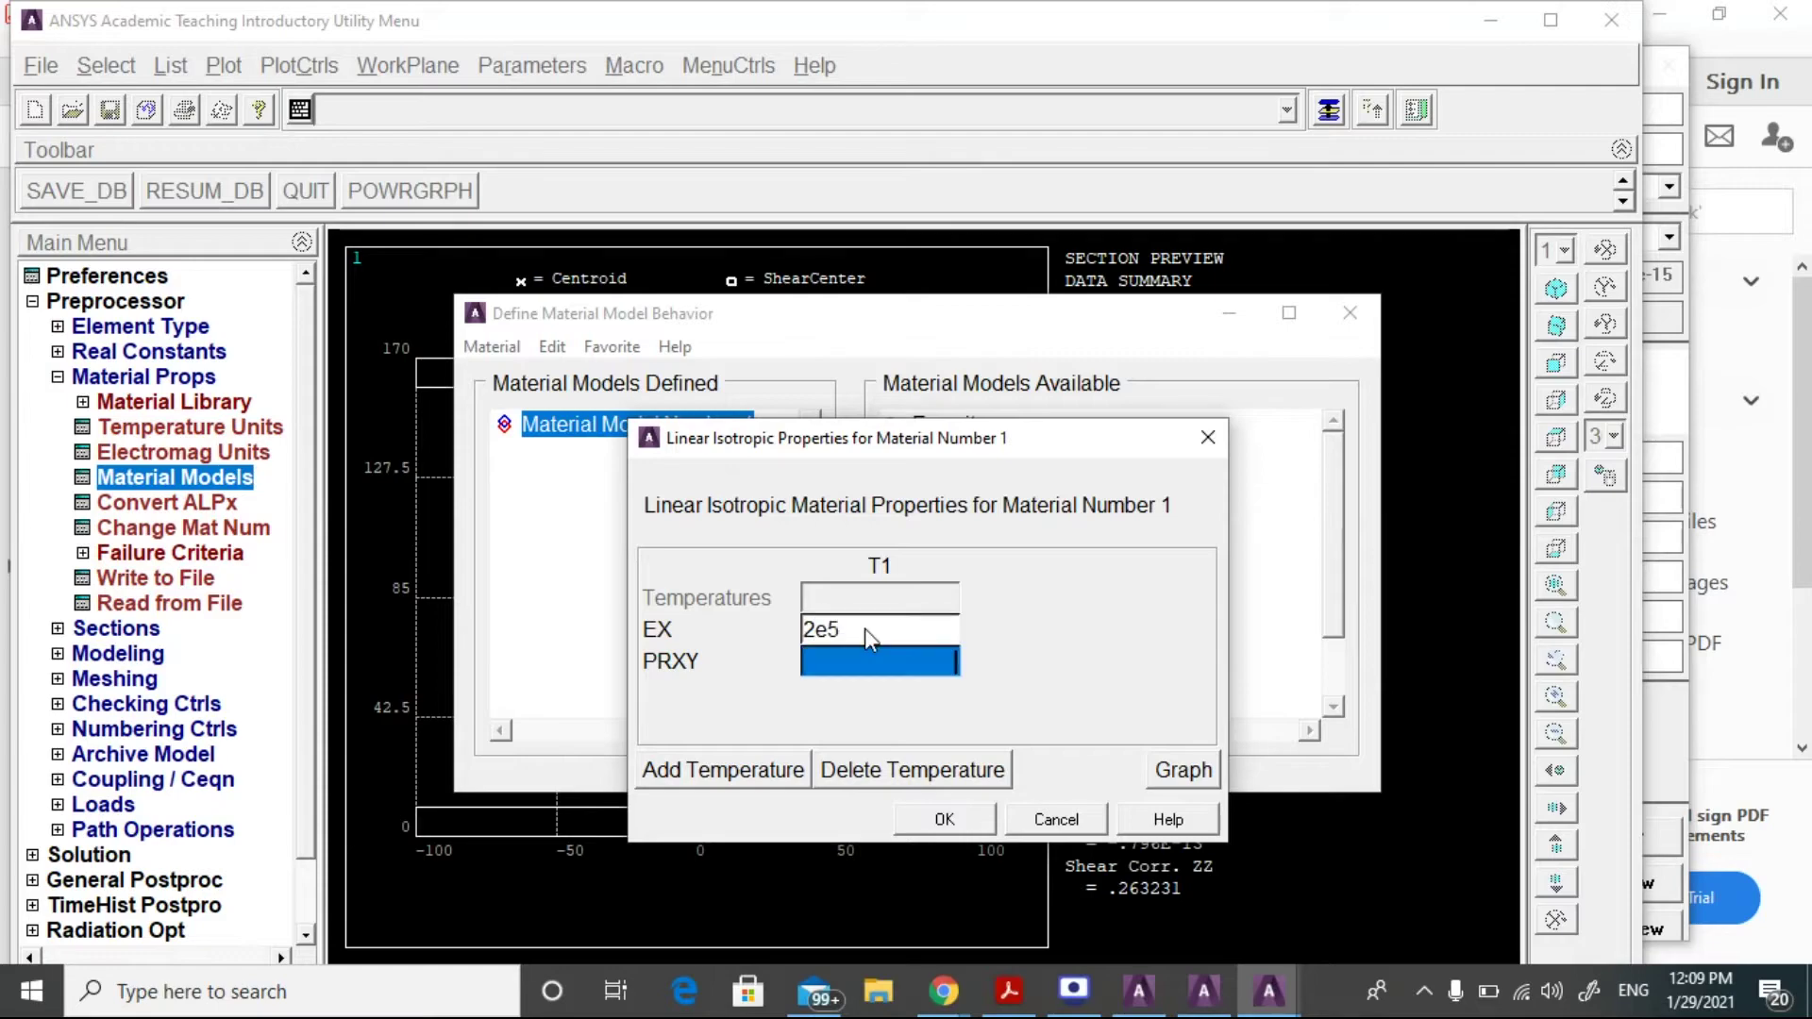
{"action": "type", "text": "0."}
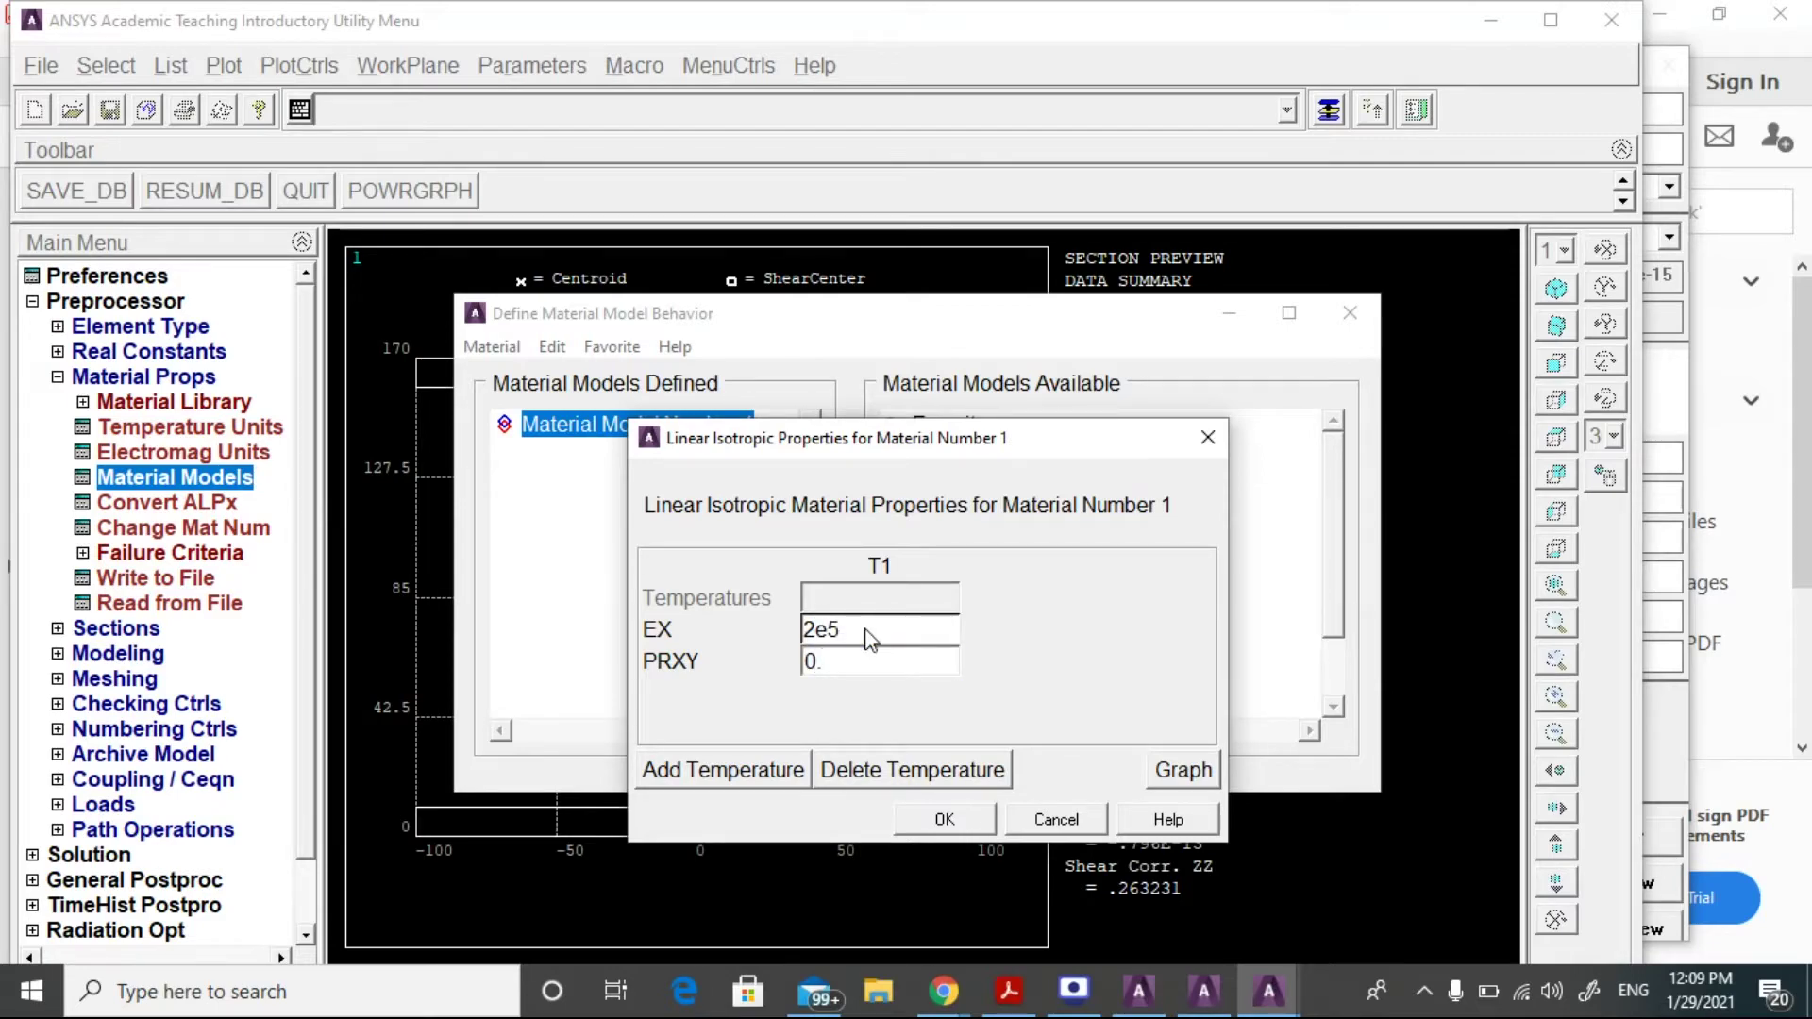
{"action": "type", "text": "3"}
{"action": "left_click", "coordinate": [945, 820]}
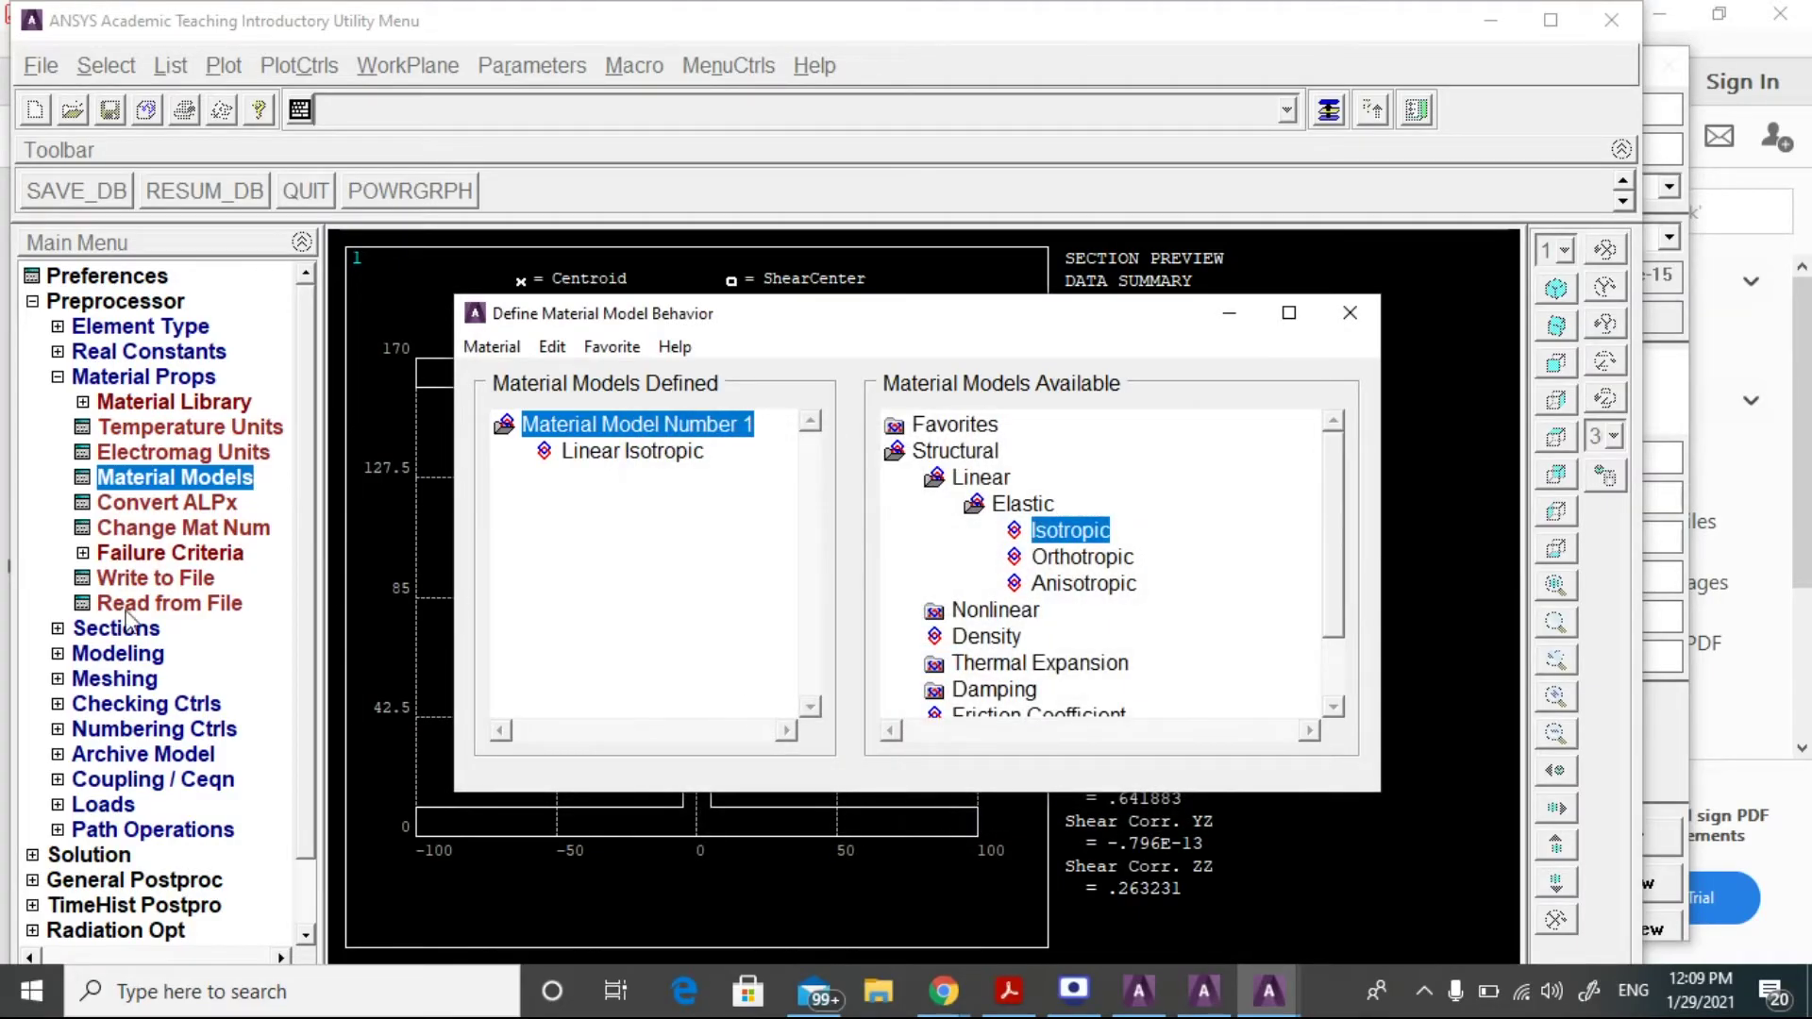
{"action": "left_click", "coordinate": [128, 666]}
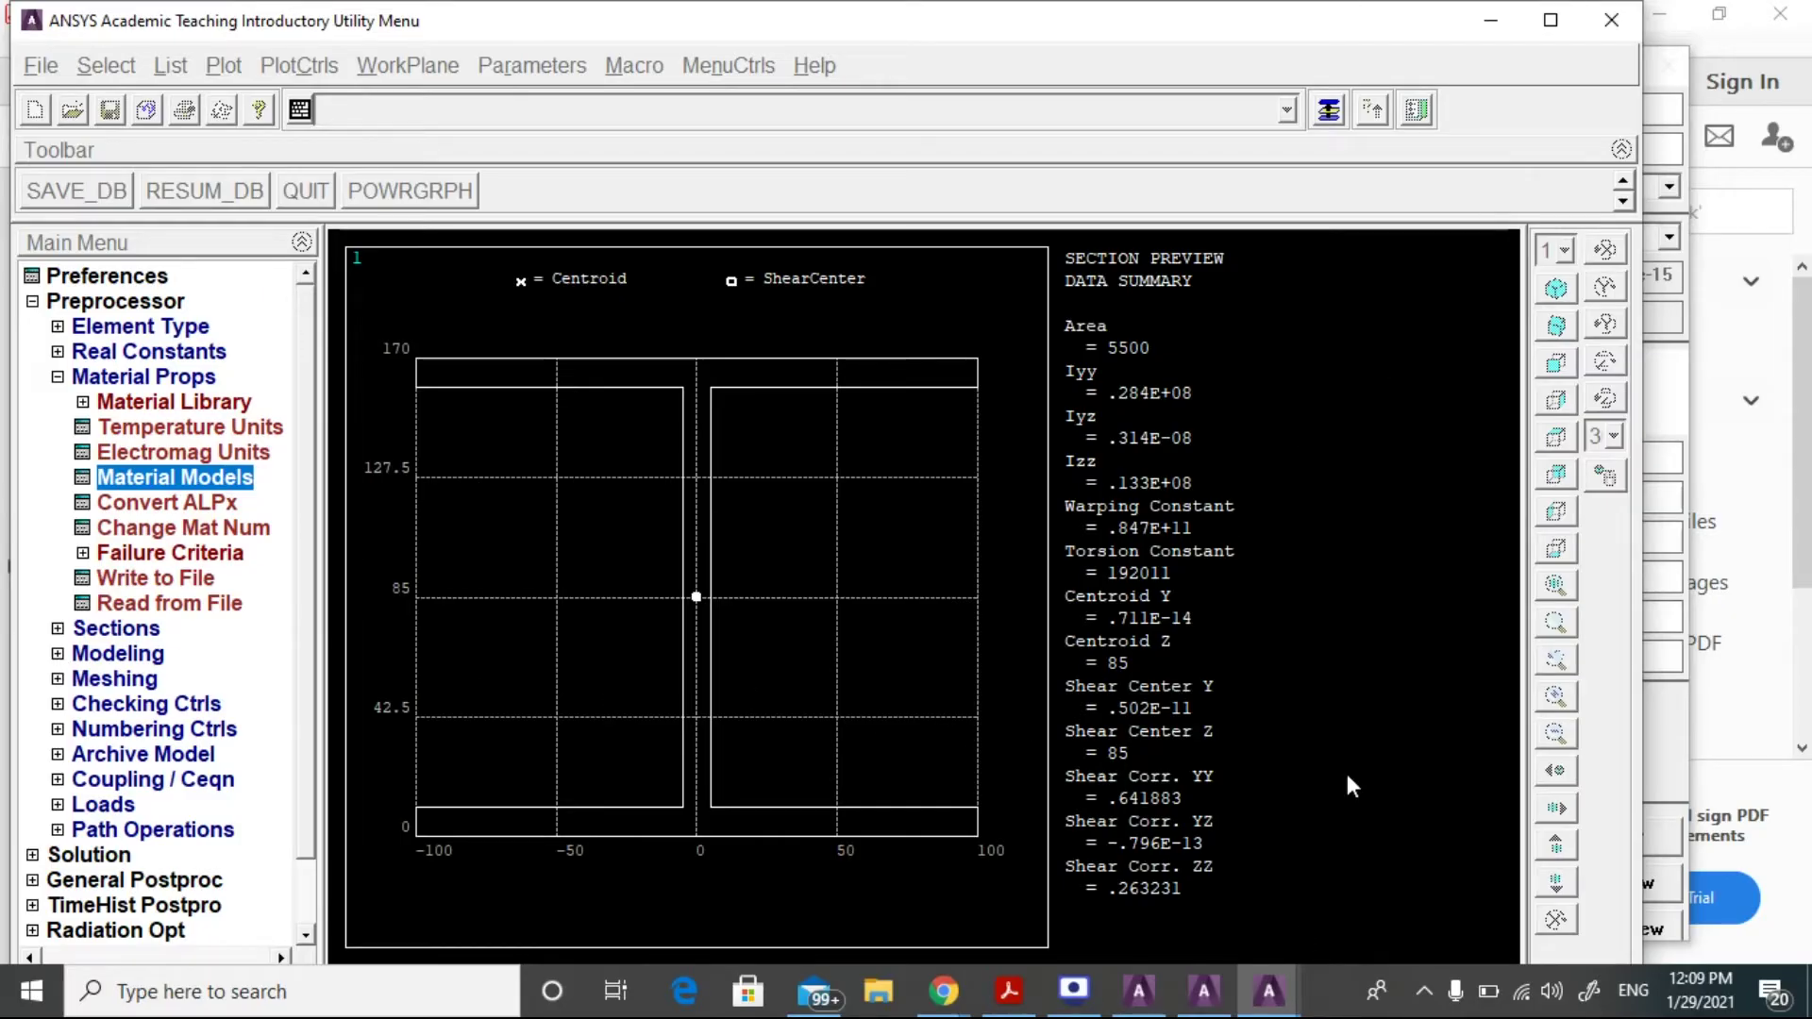
{"action": "mouse_move", "coordinate": [1269, 991]}
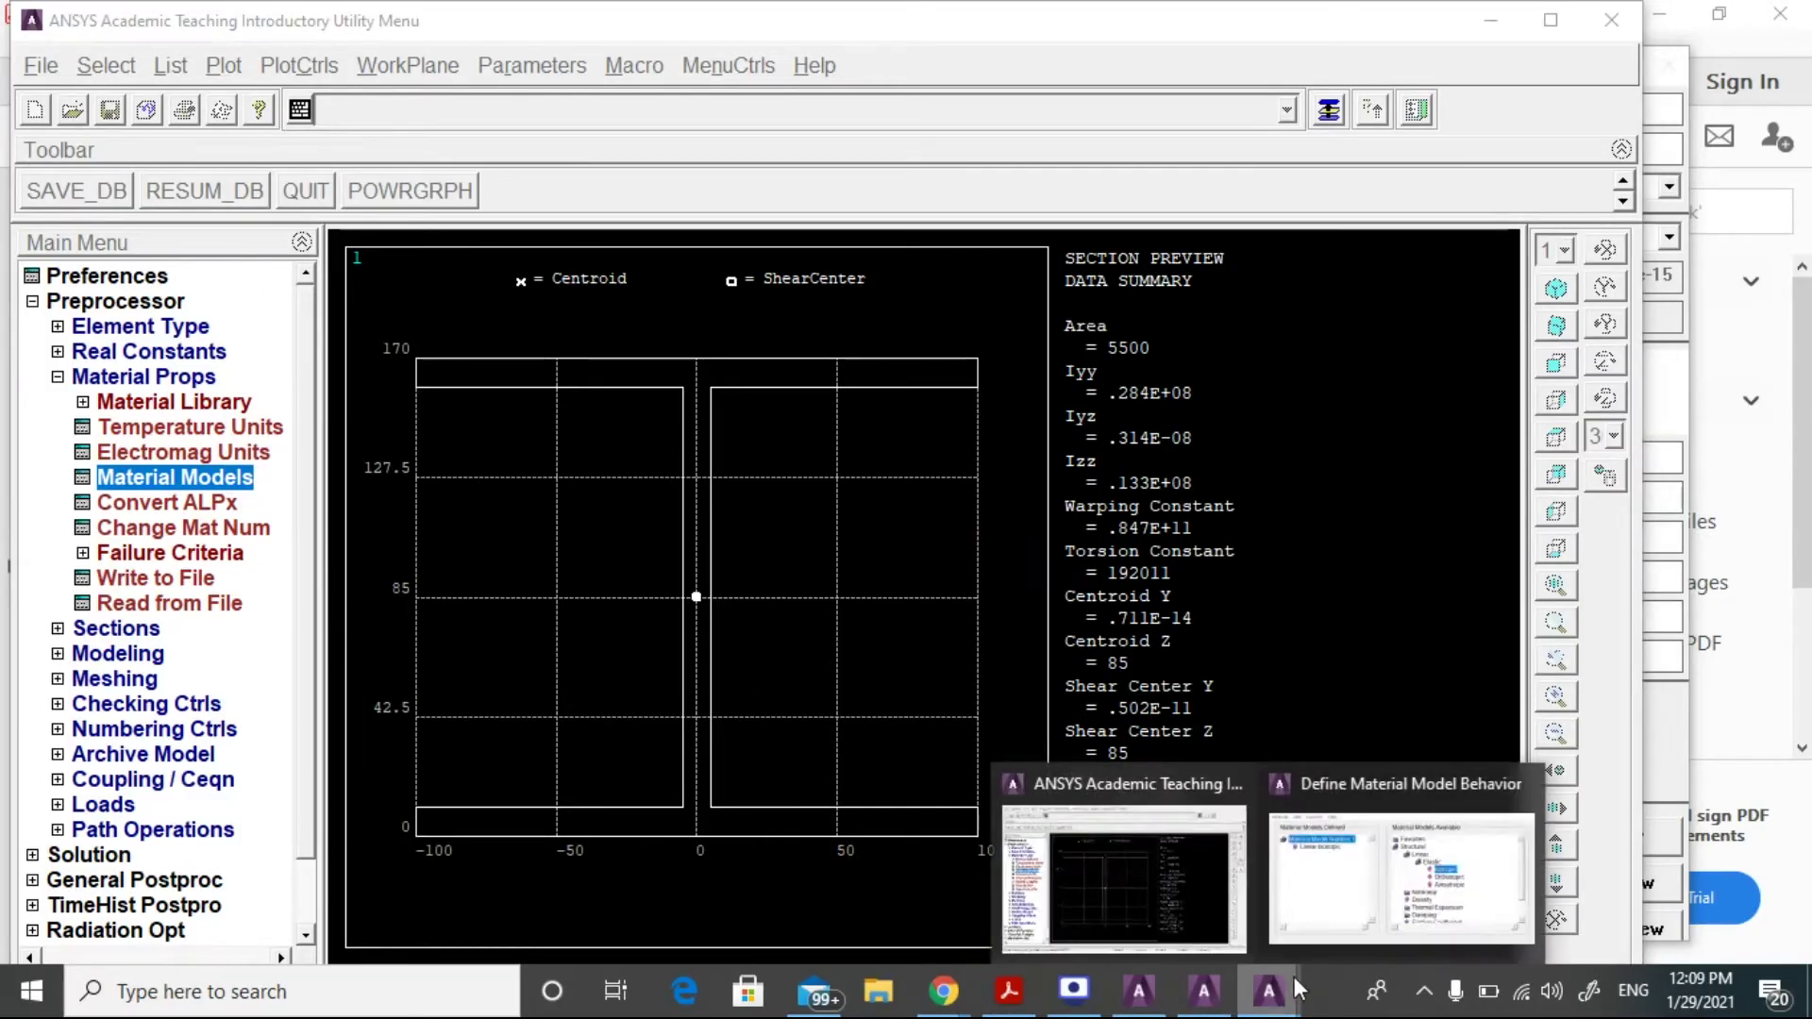
{"action": "left_click", "coordinate": [1411, 877]}
{"action": "left_click", "coordinate": [1350, 312]}
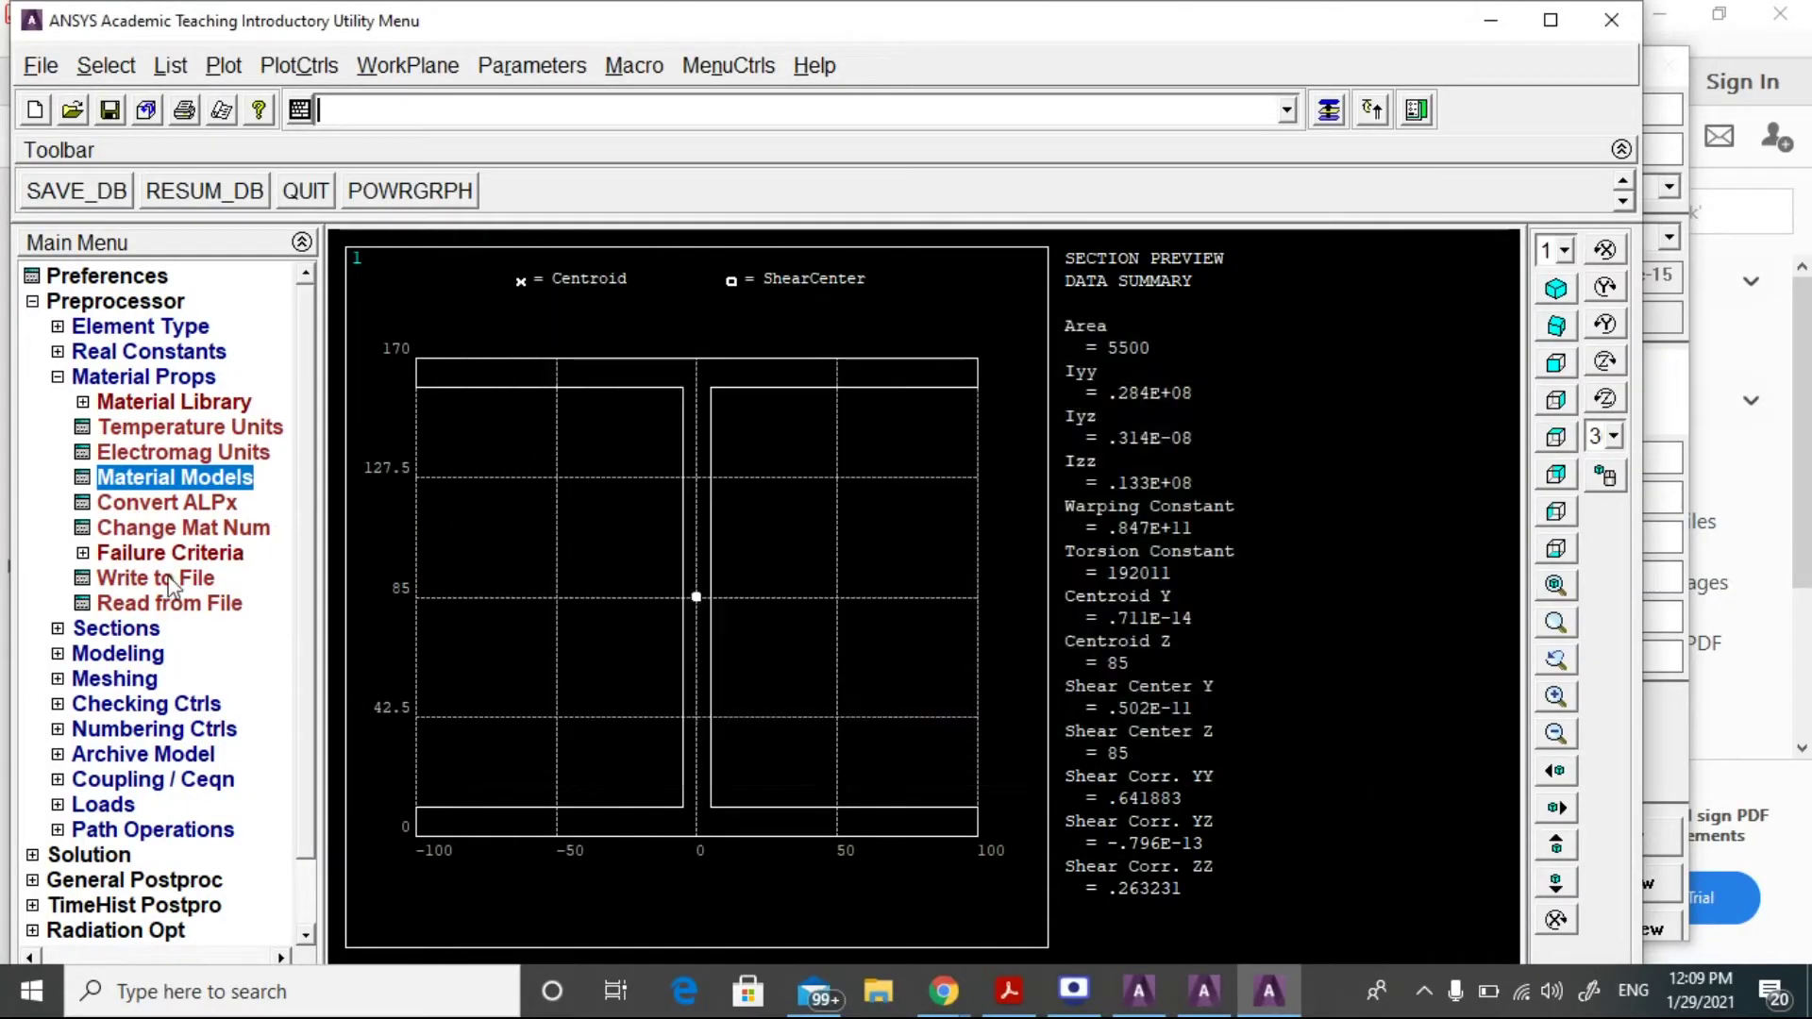
Create keypoint 1 in the active coordinate system at X 0, Y 0.
{"action": "left_click", "coordinate": [91, 659]}
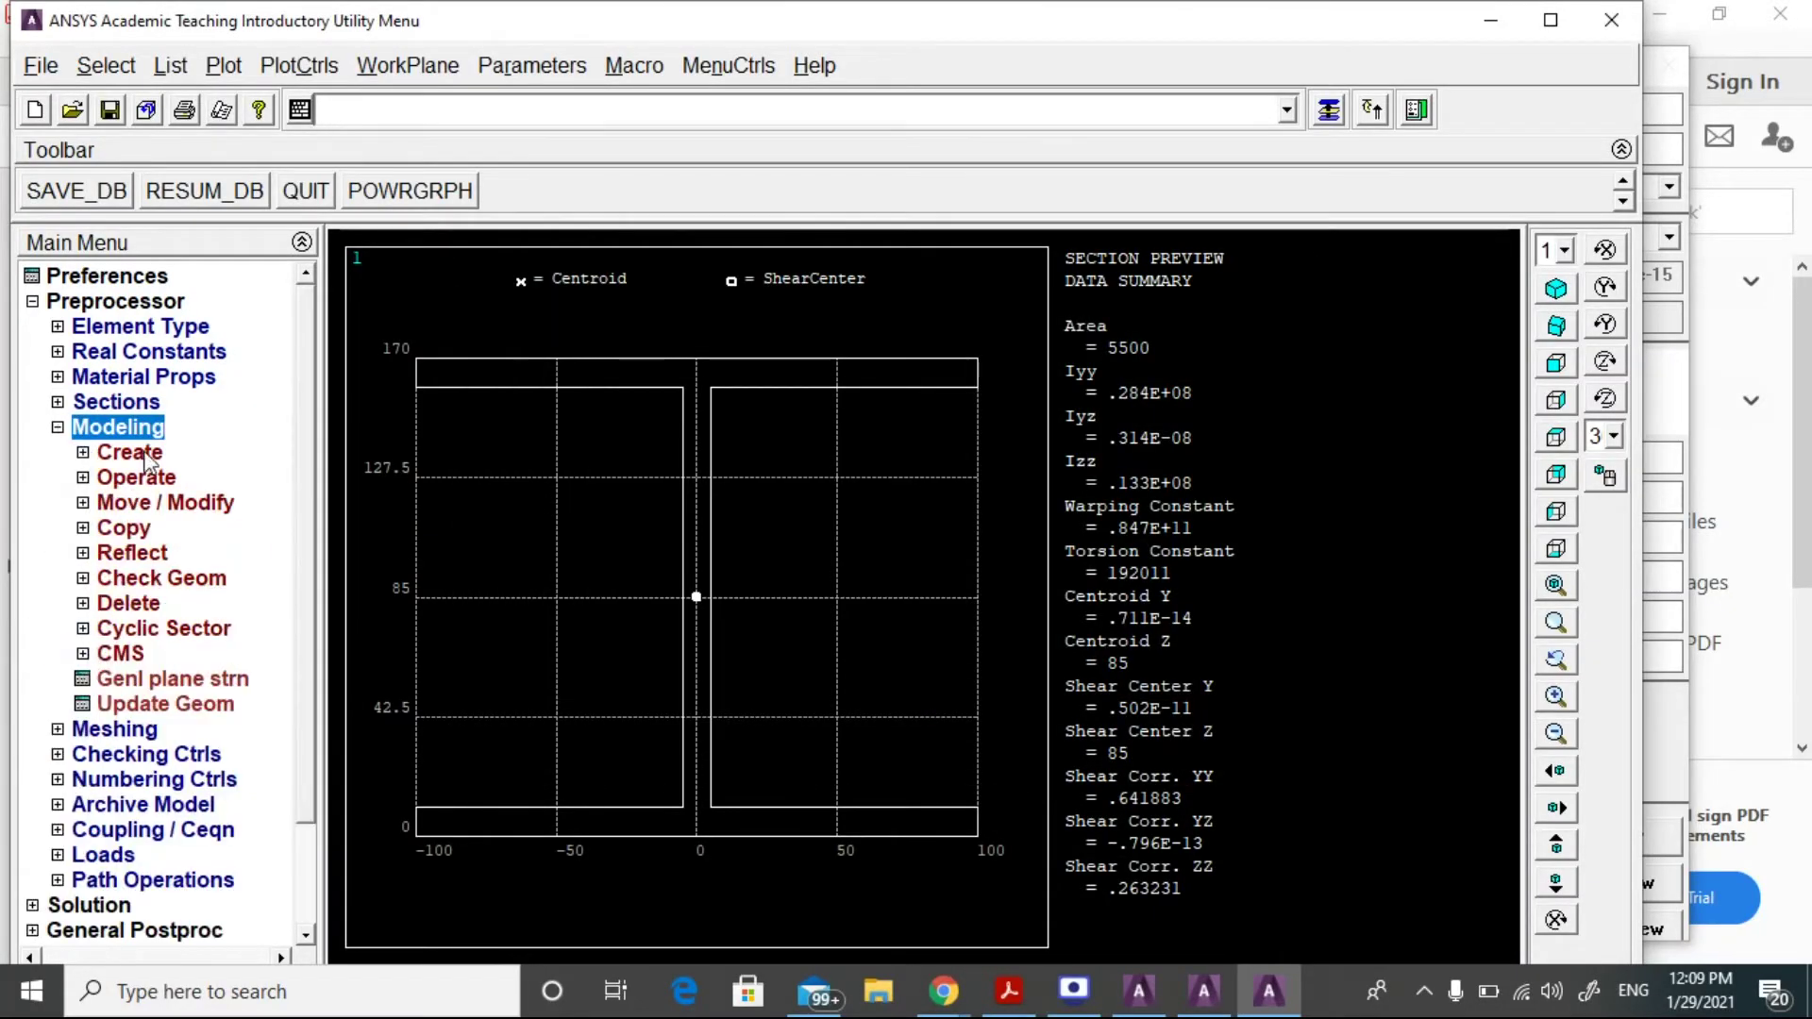
{"action": "left_click", "coordinate": [142, 457]}
{"action": "left_click", "coordinate": [168, 479]}
{"action": "left_click", "coordinate": [168, 534]}
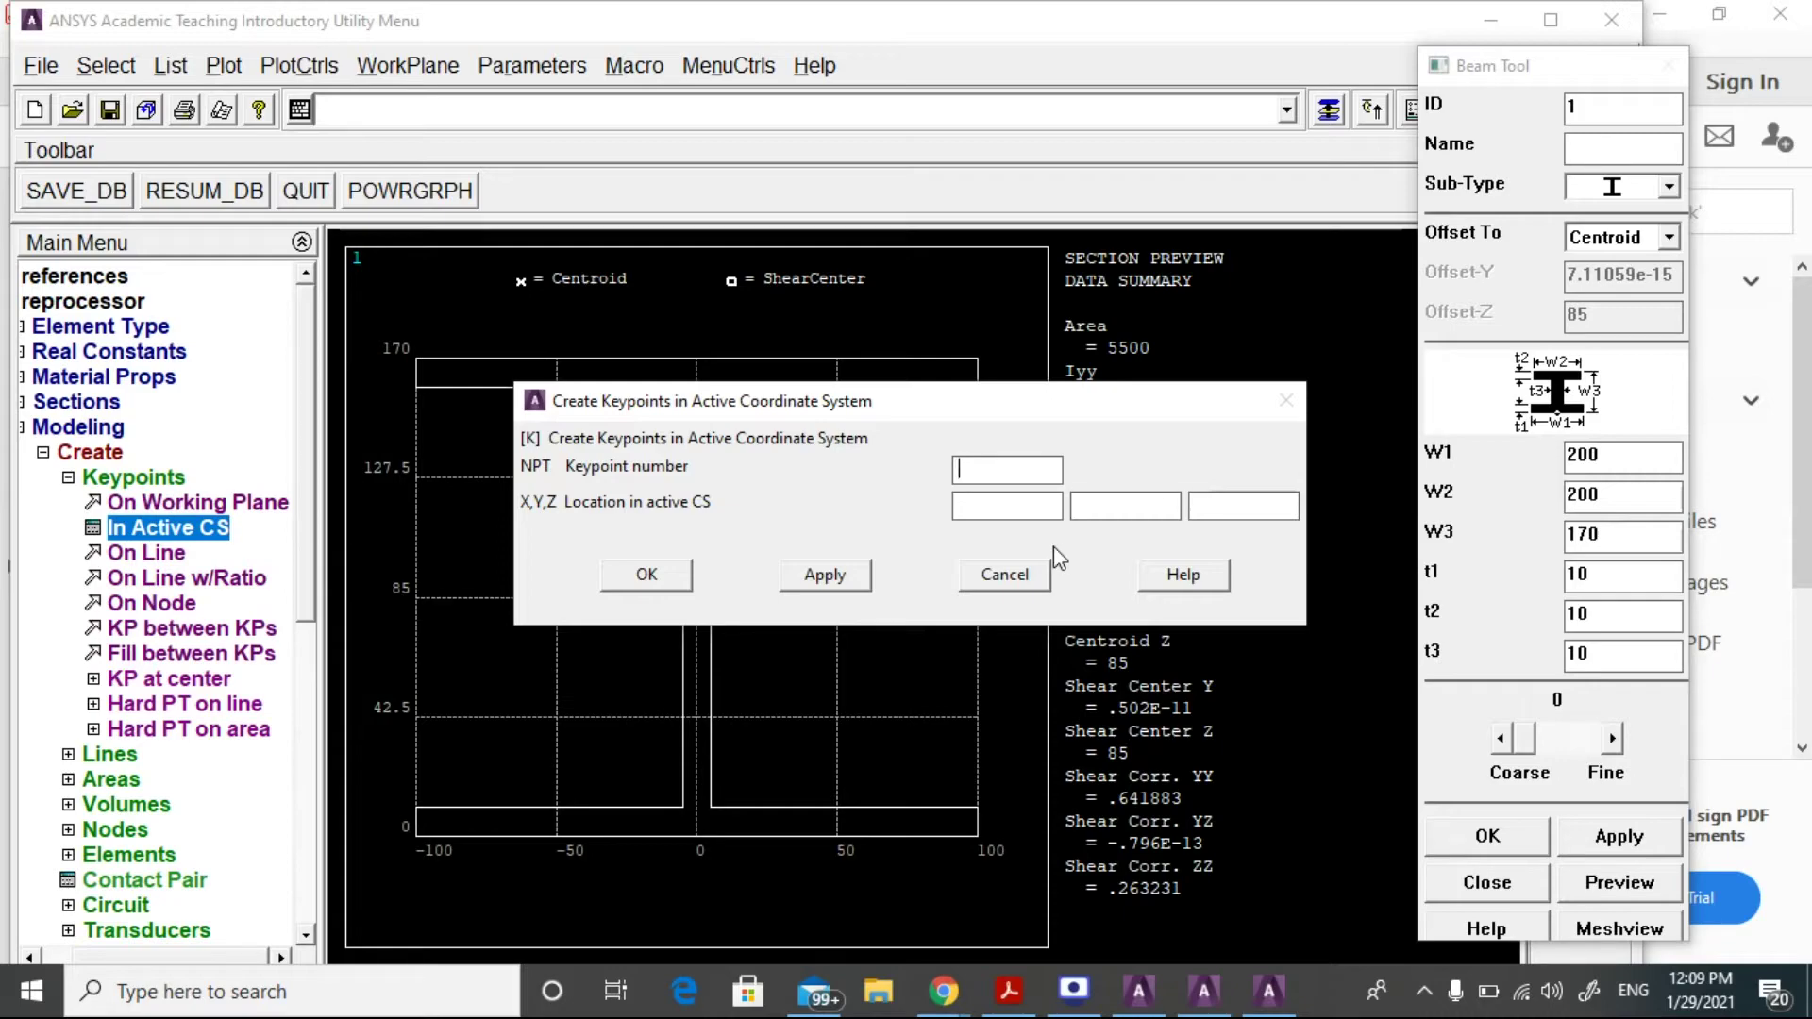
{"action": "type", "text": "1"}
{"action": "key", "text": "Tab"}
{"action": "type", "text": "00"}
{"action": "left_click", "coordinate": [828, 574]}
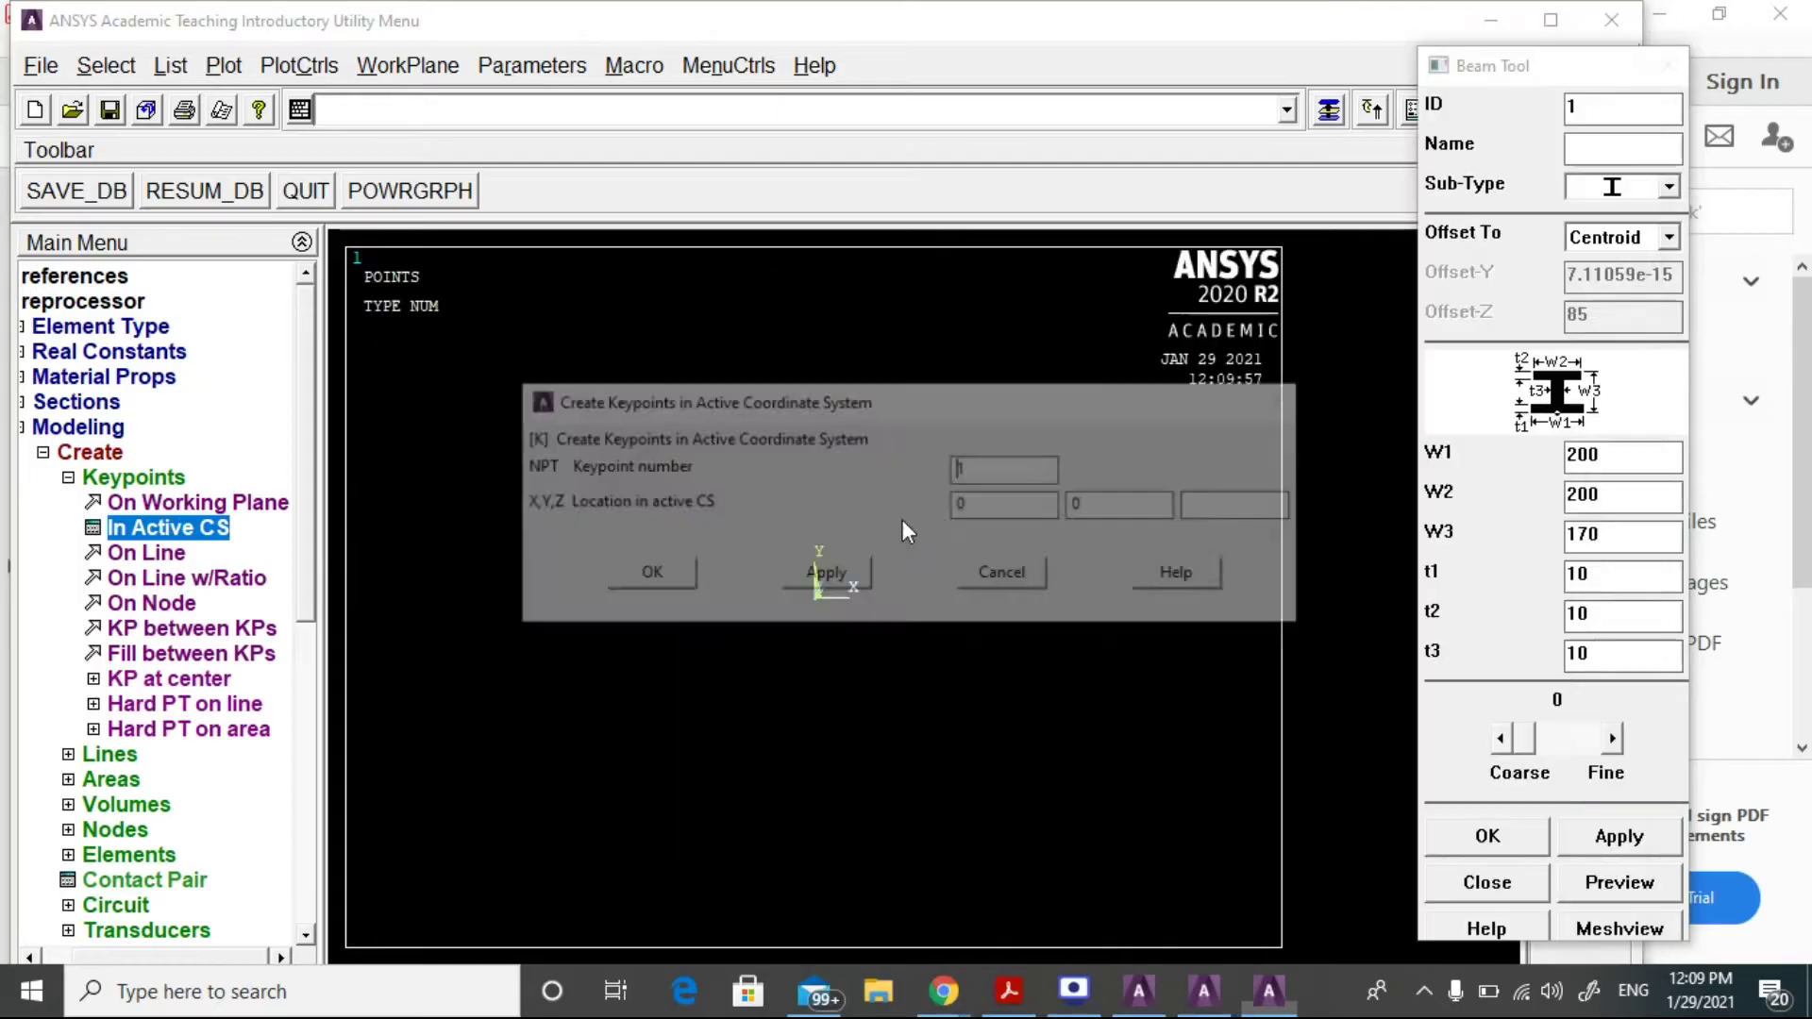
Create keypoint 2 in the active coordinate system at X 1000, Y 0.
{"action": "type", "text": "2"}
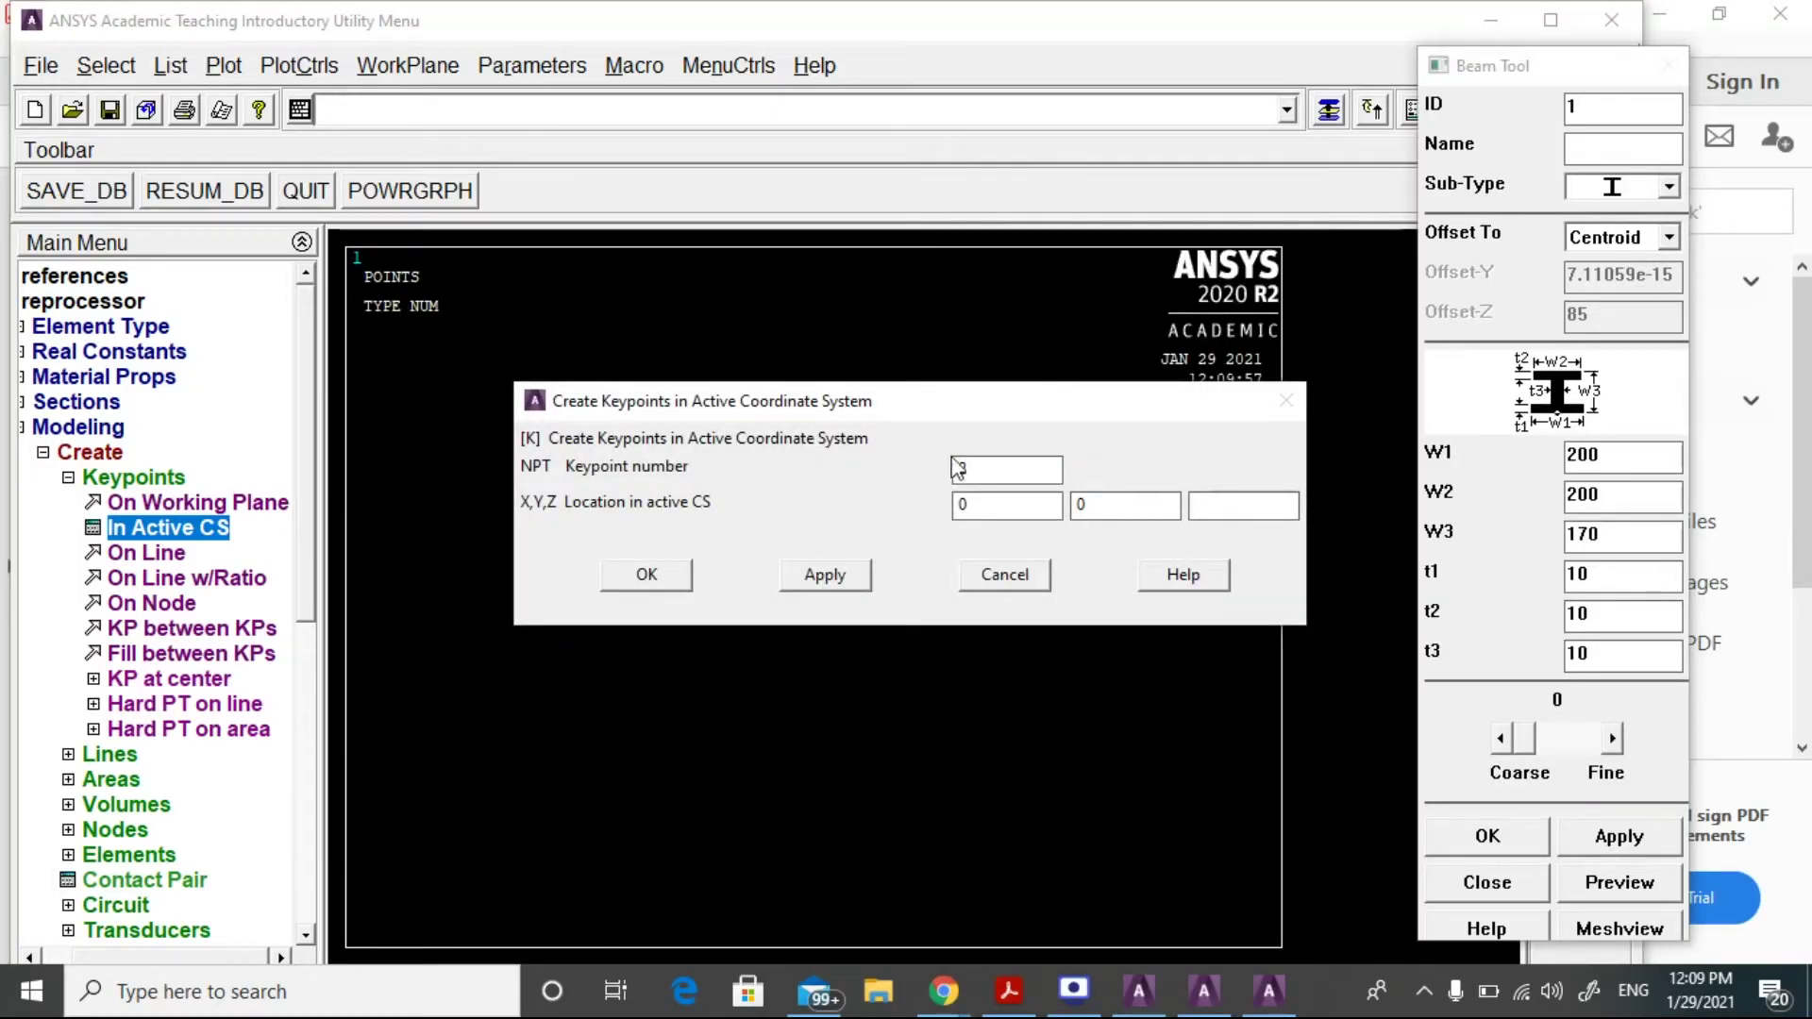
{"action": "left_click", "coordinate": [1010, 521]}
{"action": "key", "text": "BackSpace"}
{"action": "type", "text": "1000"}
{"action": "key", "text": "Tab"}
{"action": "left_click", "coordinate": [643, 583]}
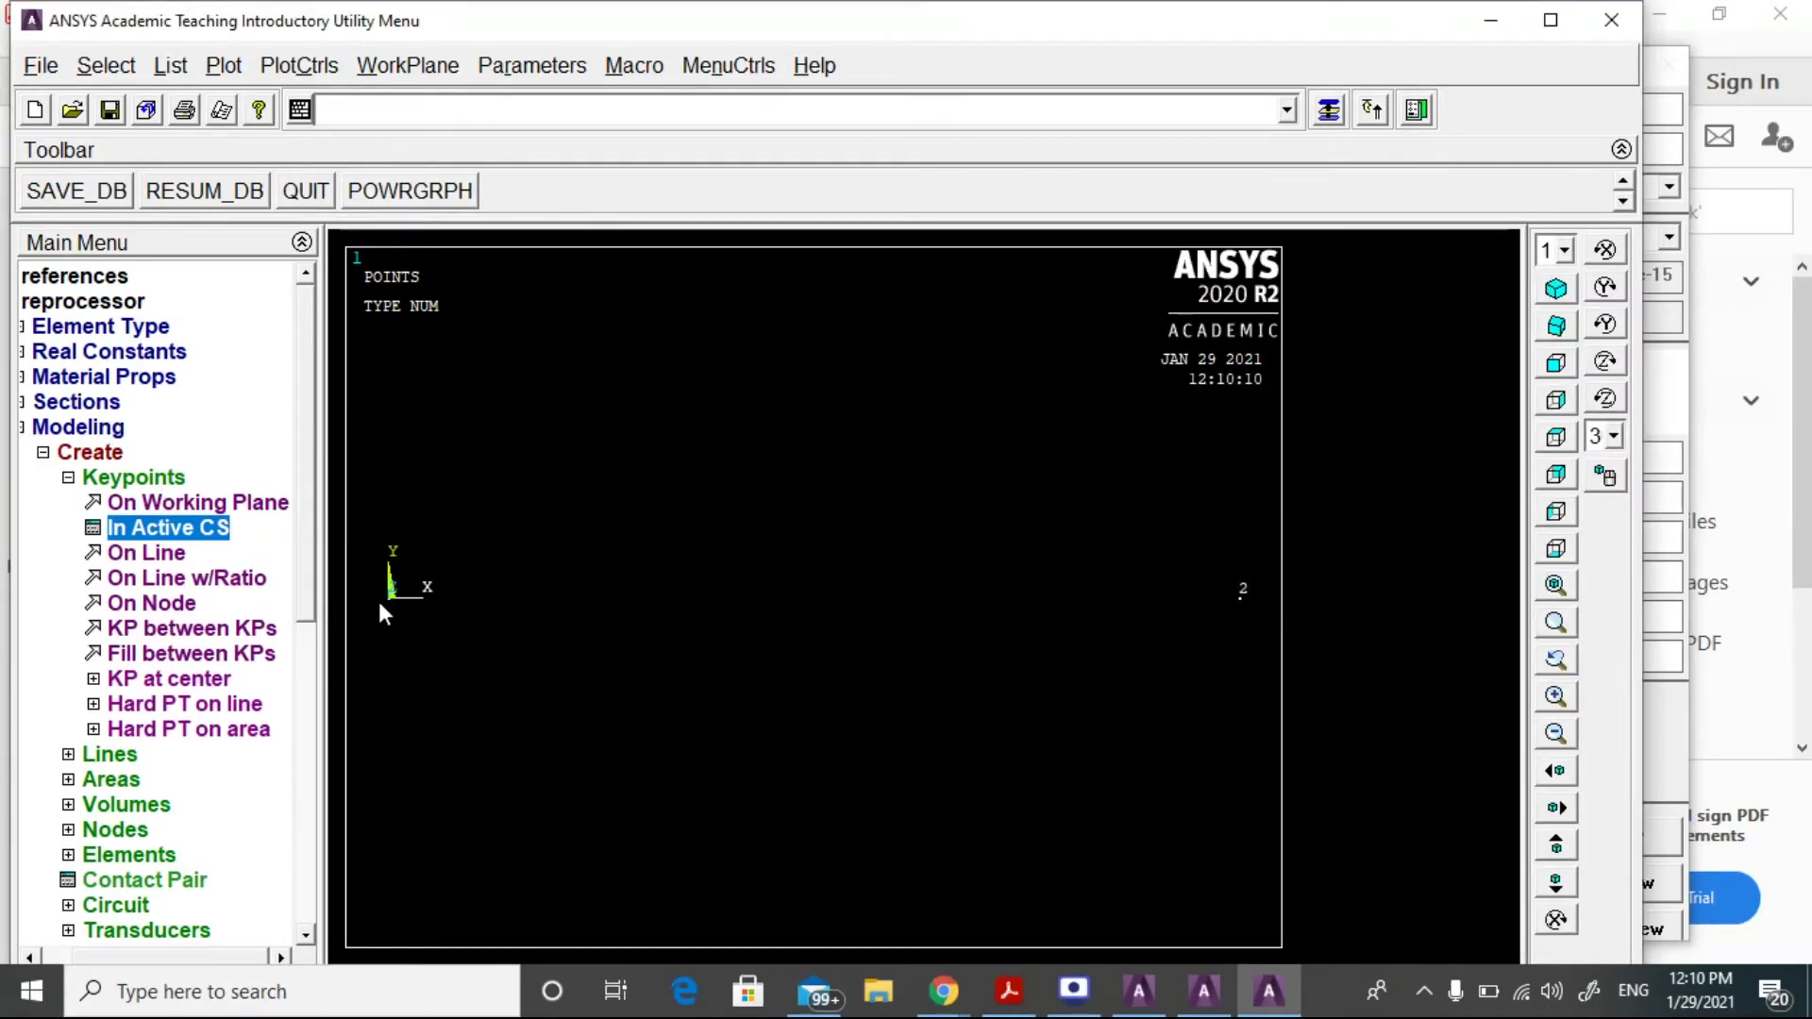
Create a straight line between keypoints 1 and 2.
{"action": "left_click", "coordinate": [115, 755]}
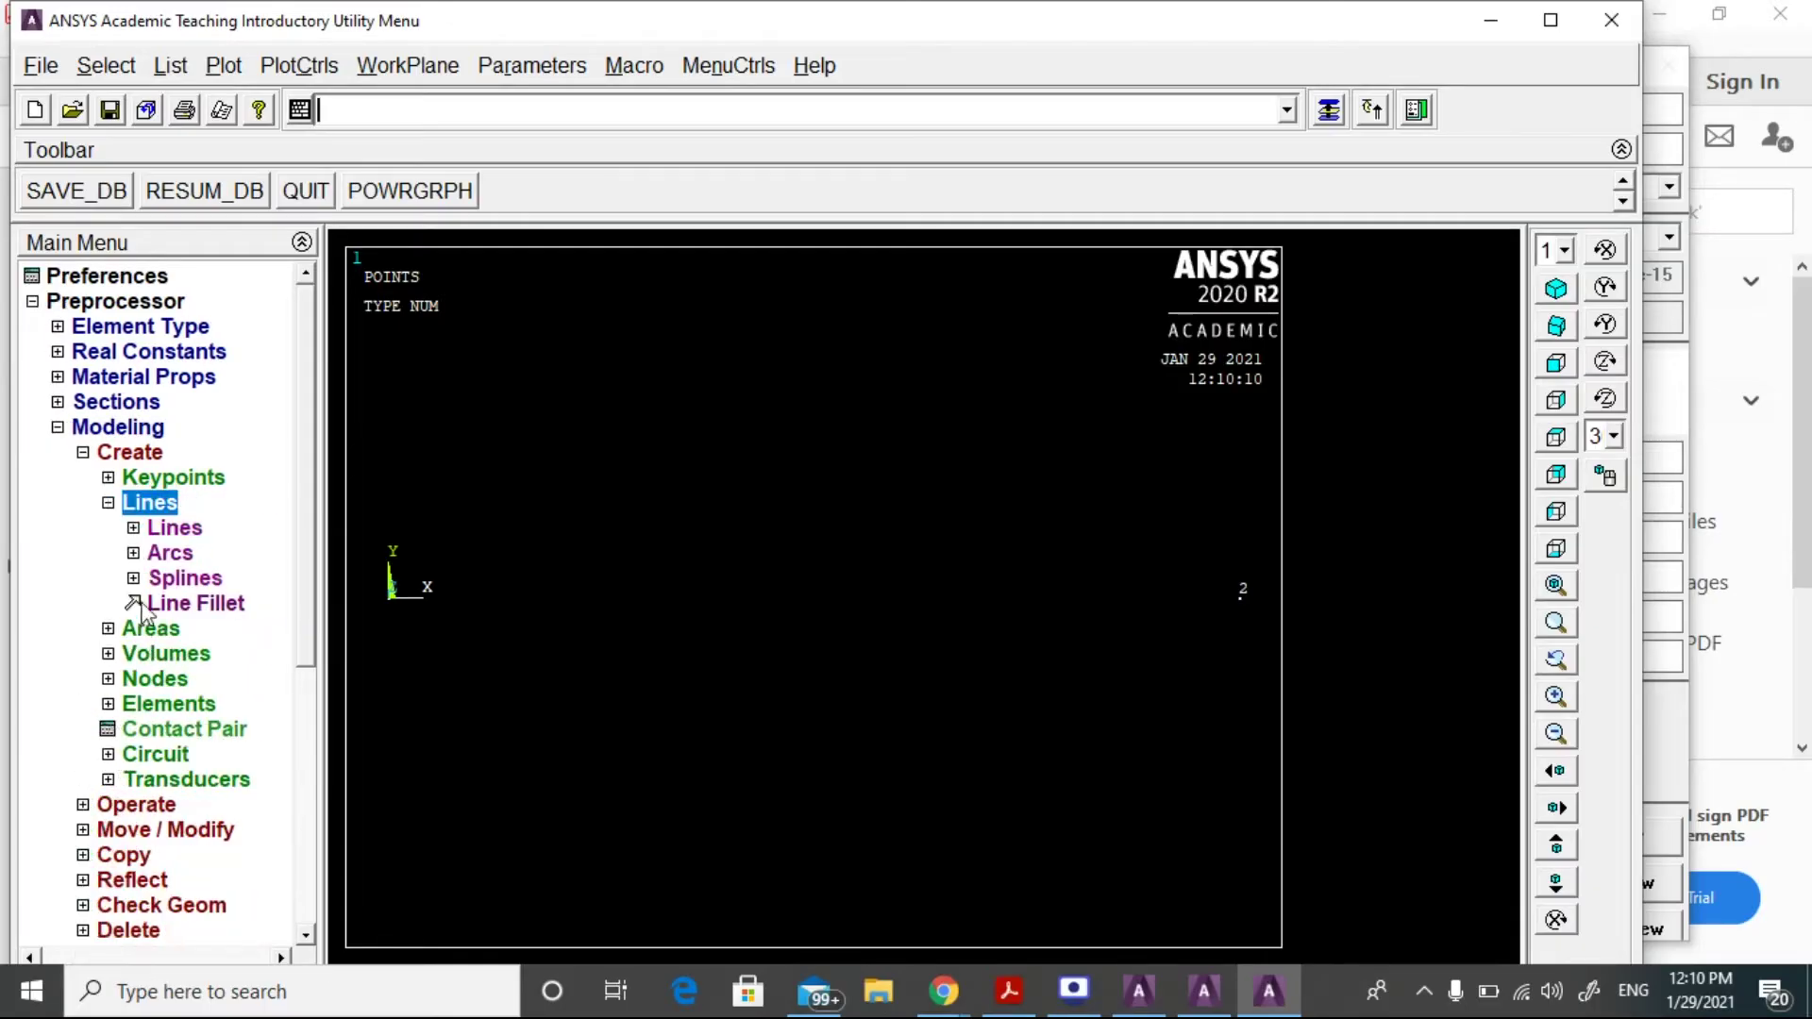
{"action": "left_click", "coordinate": [189, 530]}
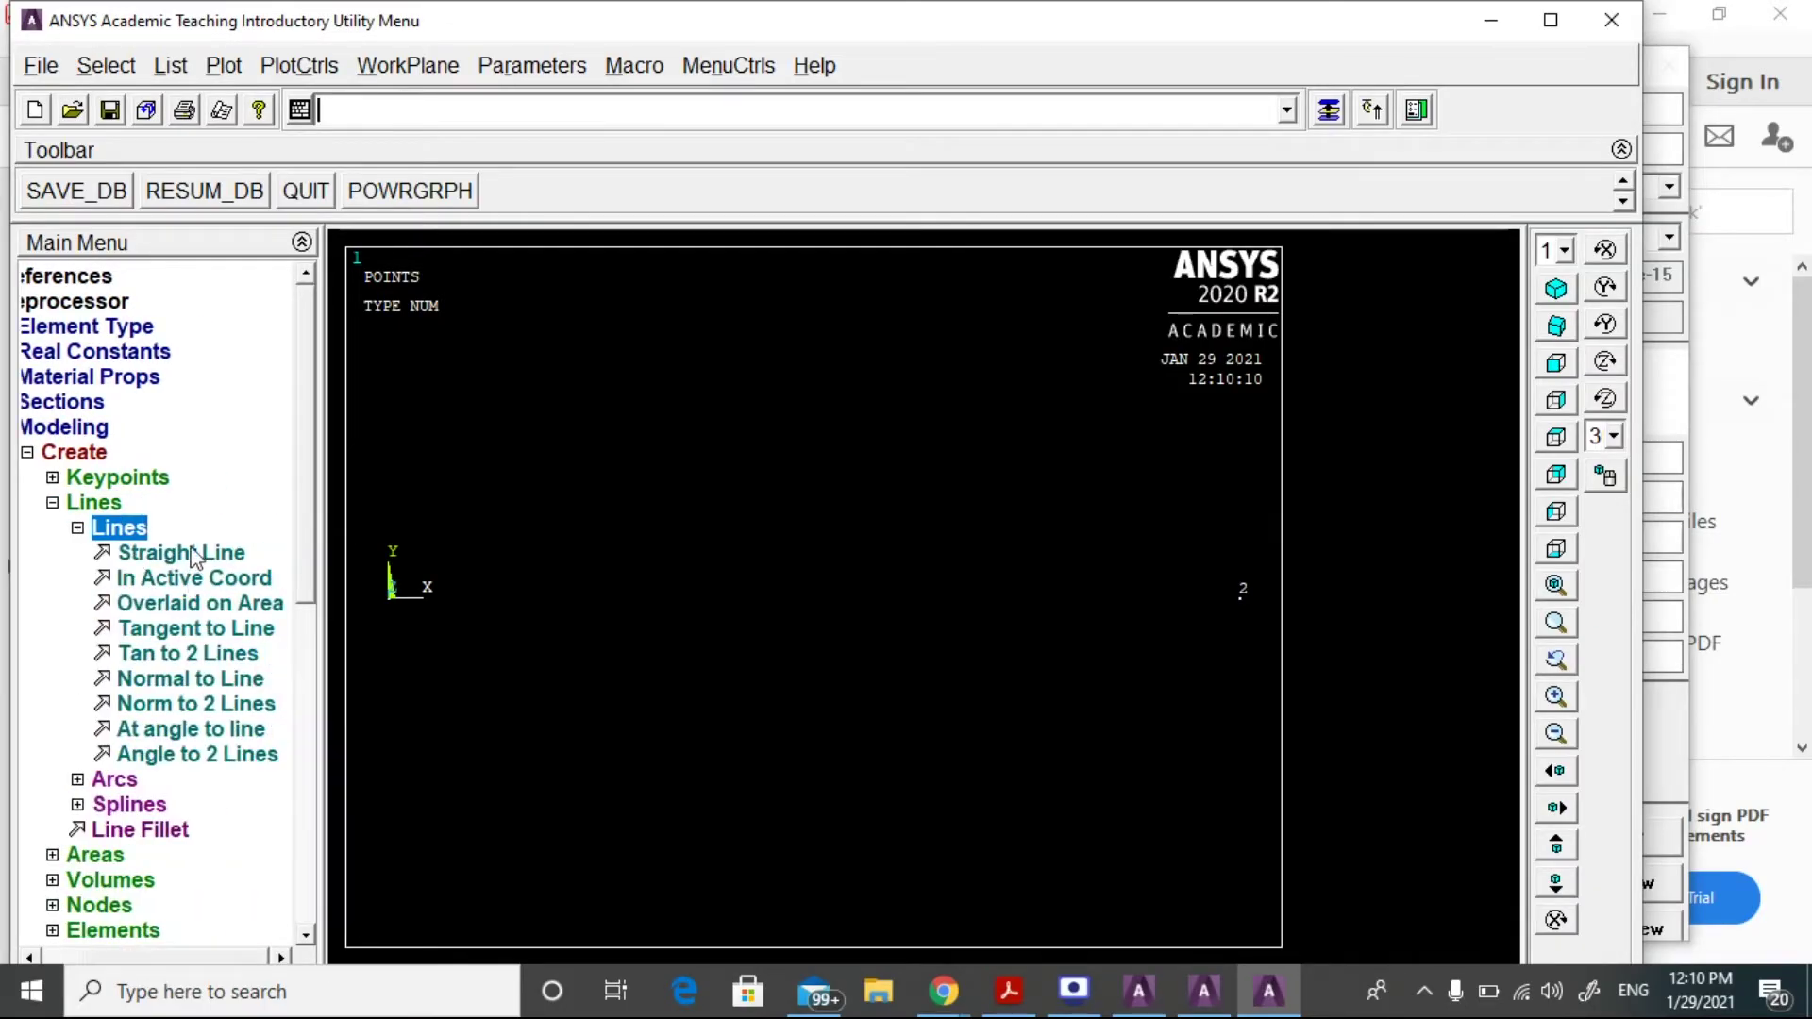
{"action": "left_click", "coordinate": [189, 555]}
{"action": "left_click", "coordinate": [390, 595]}
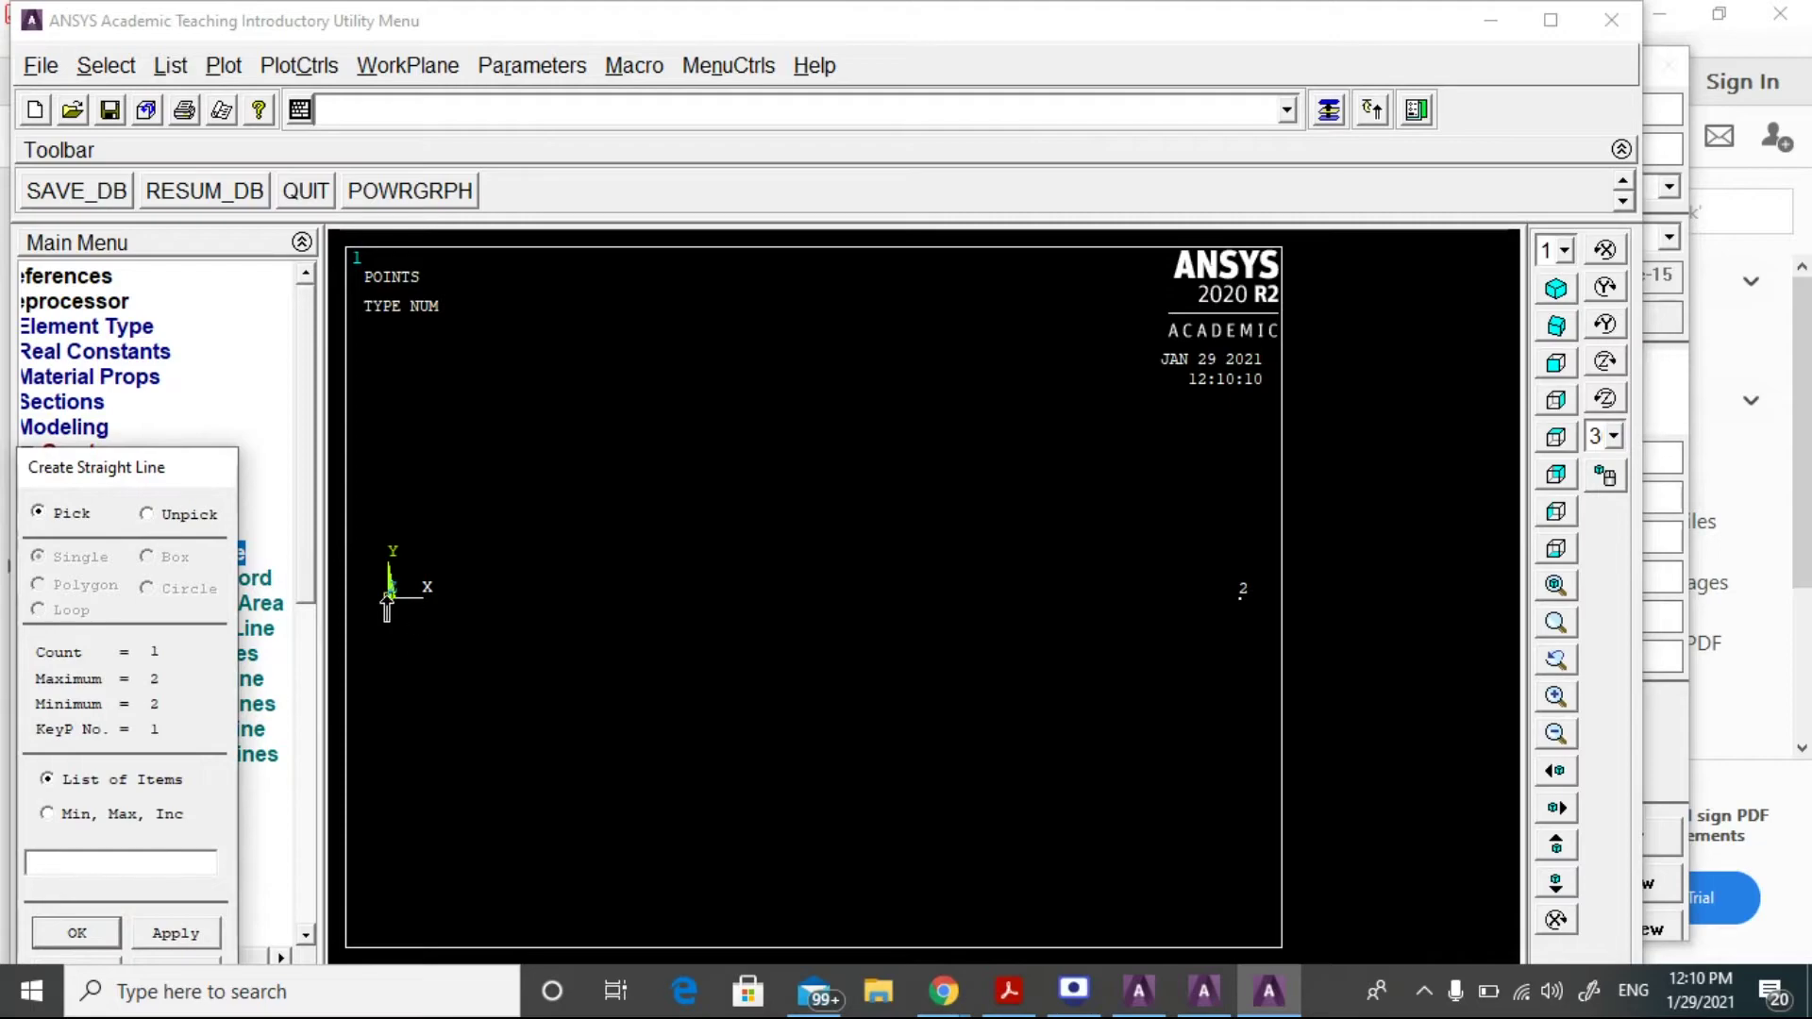
{"action": "left_click", "coordinate": [1243, 596]}
{"action": "left_click", "coordinate": [55, 927]}
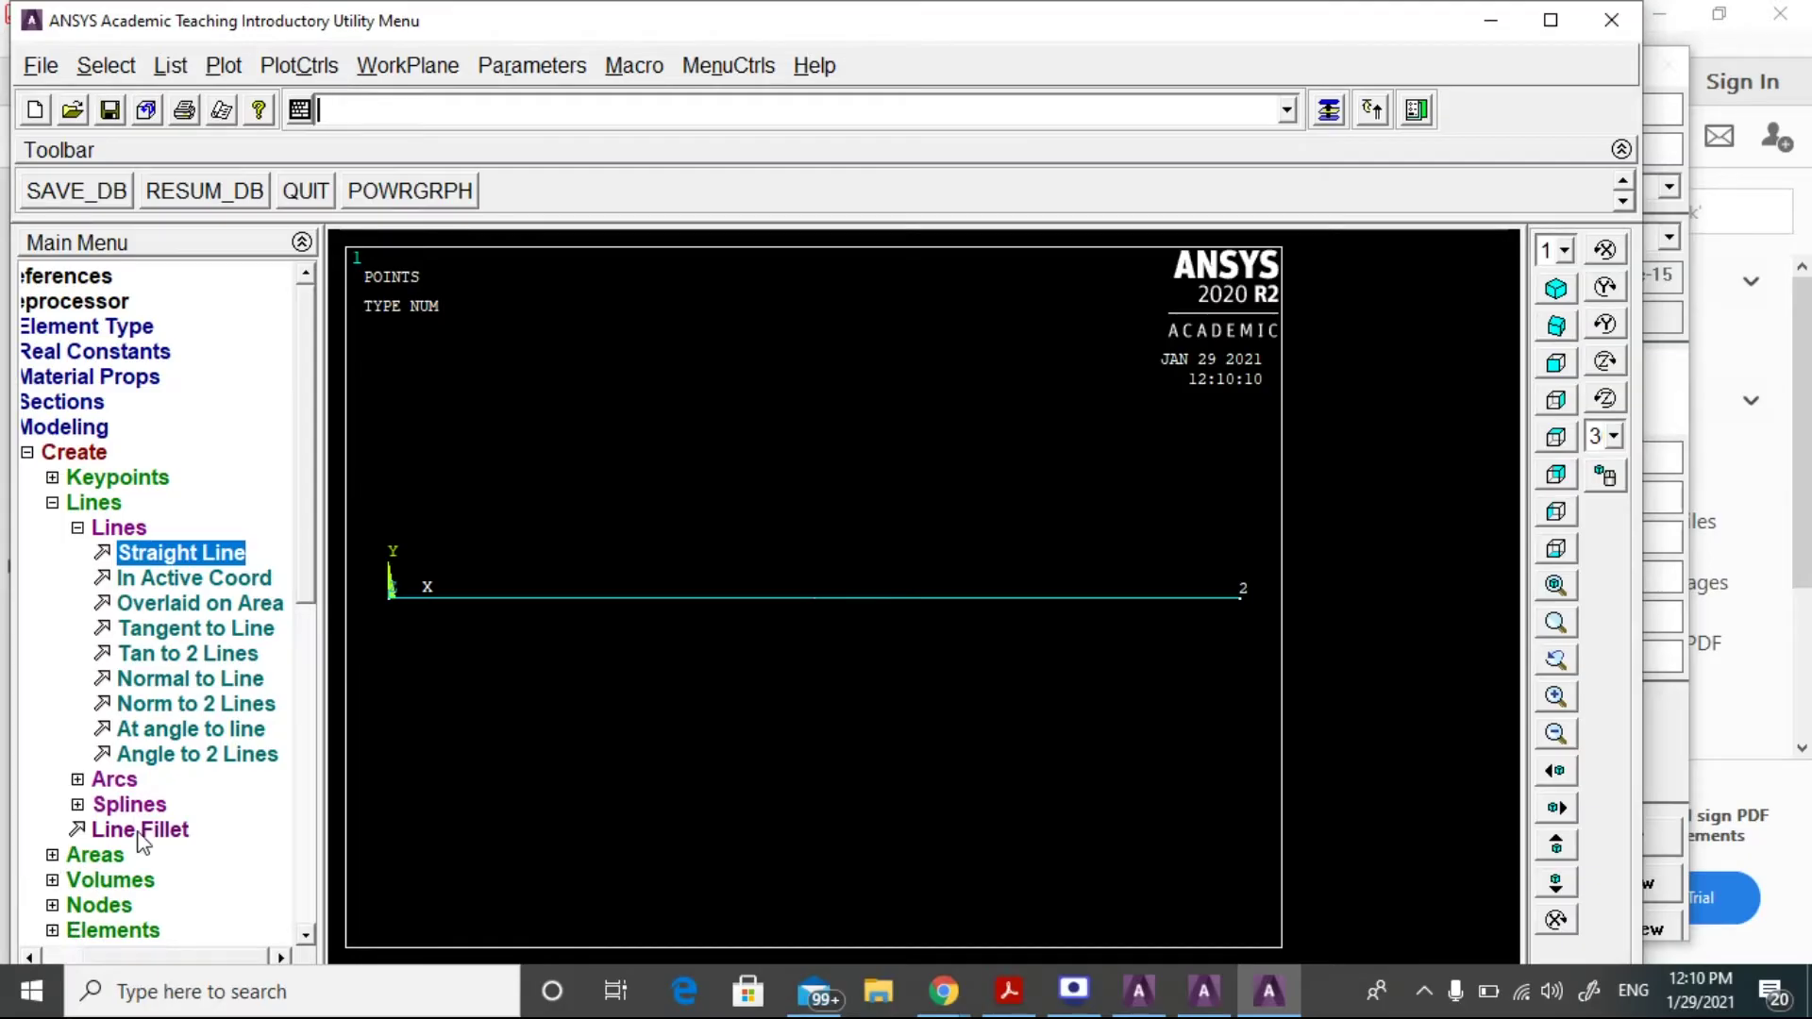
Assign material 1, element type 1 BEAM188 and section 1 as mesh attributes to all lines.
{"action": "left_click", "coordinate": [314, 798]}
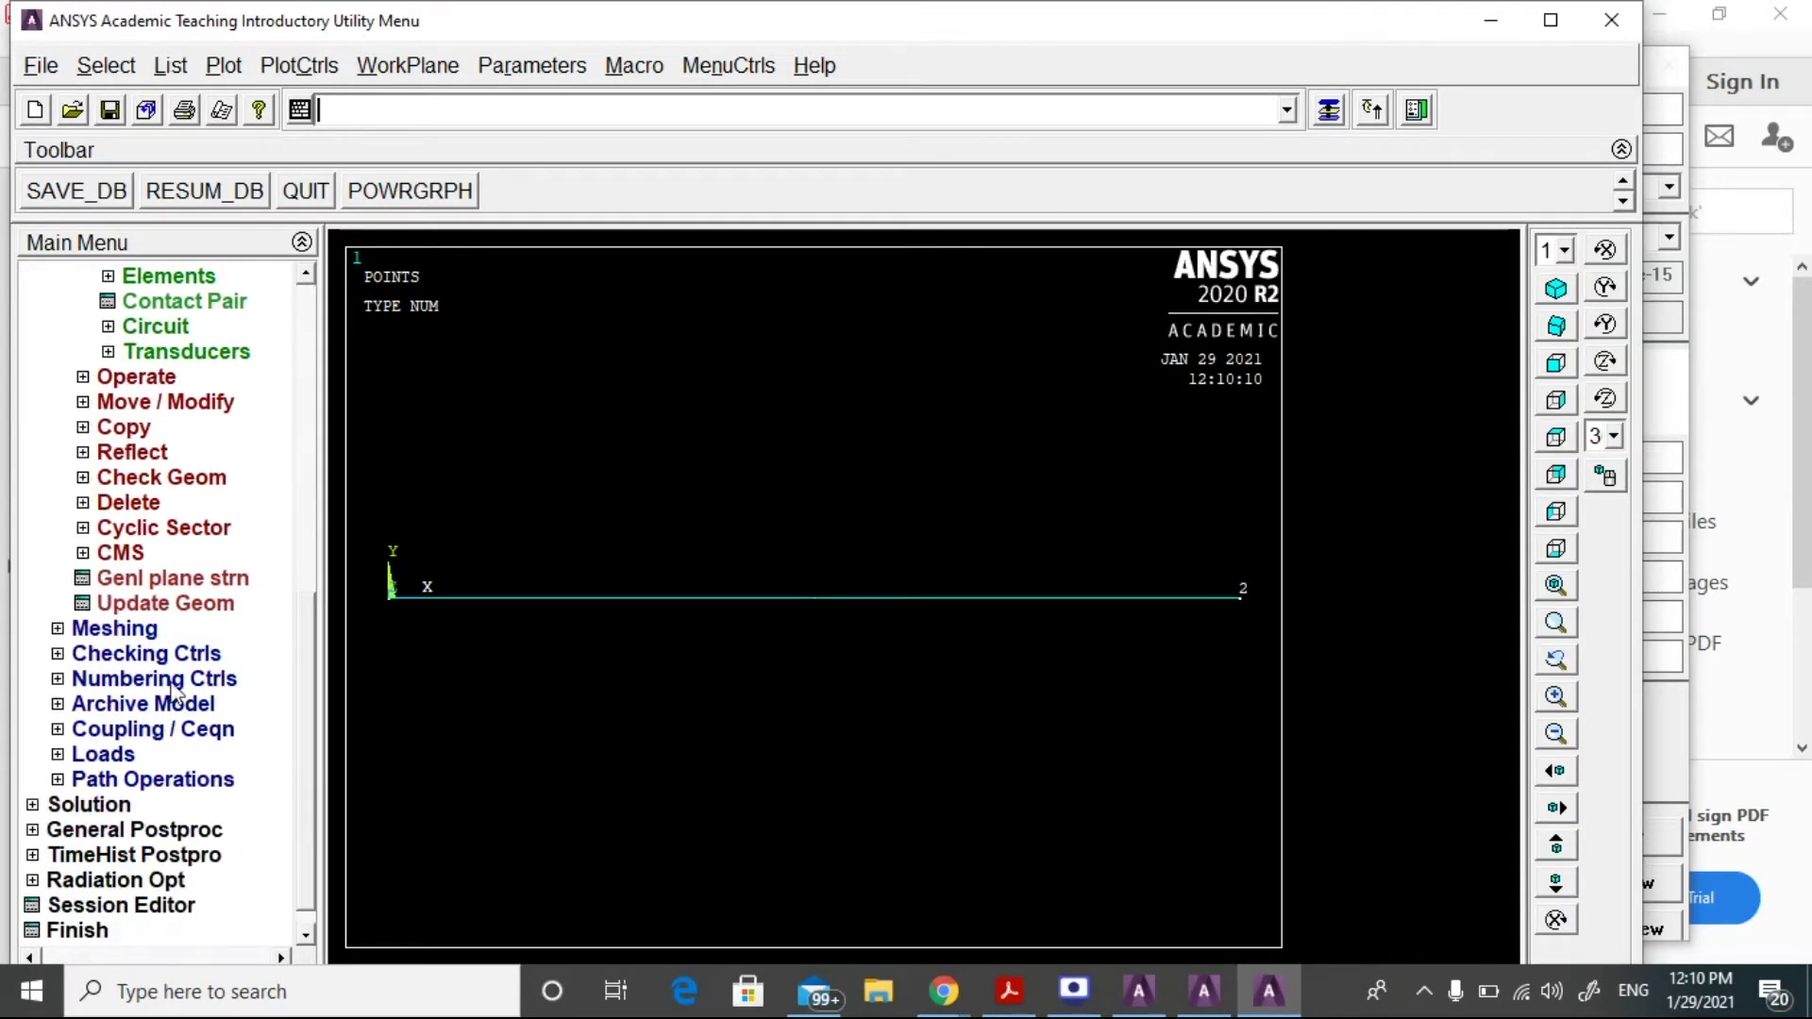
{"action": "left_click", "coordinate": [76, 629]}
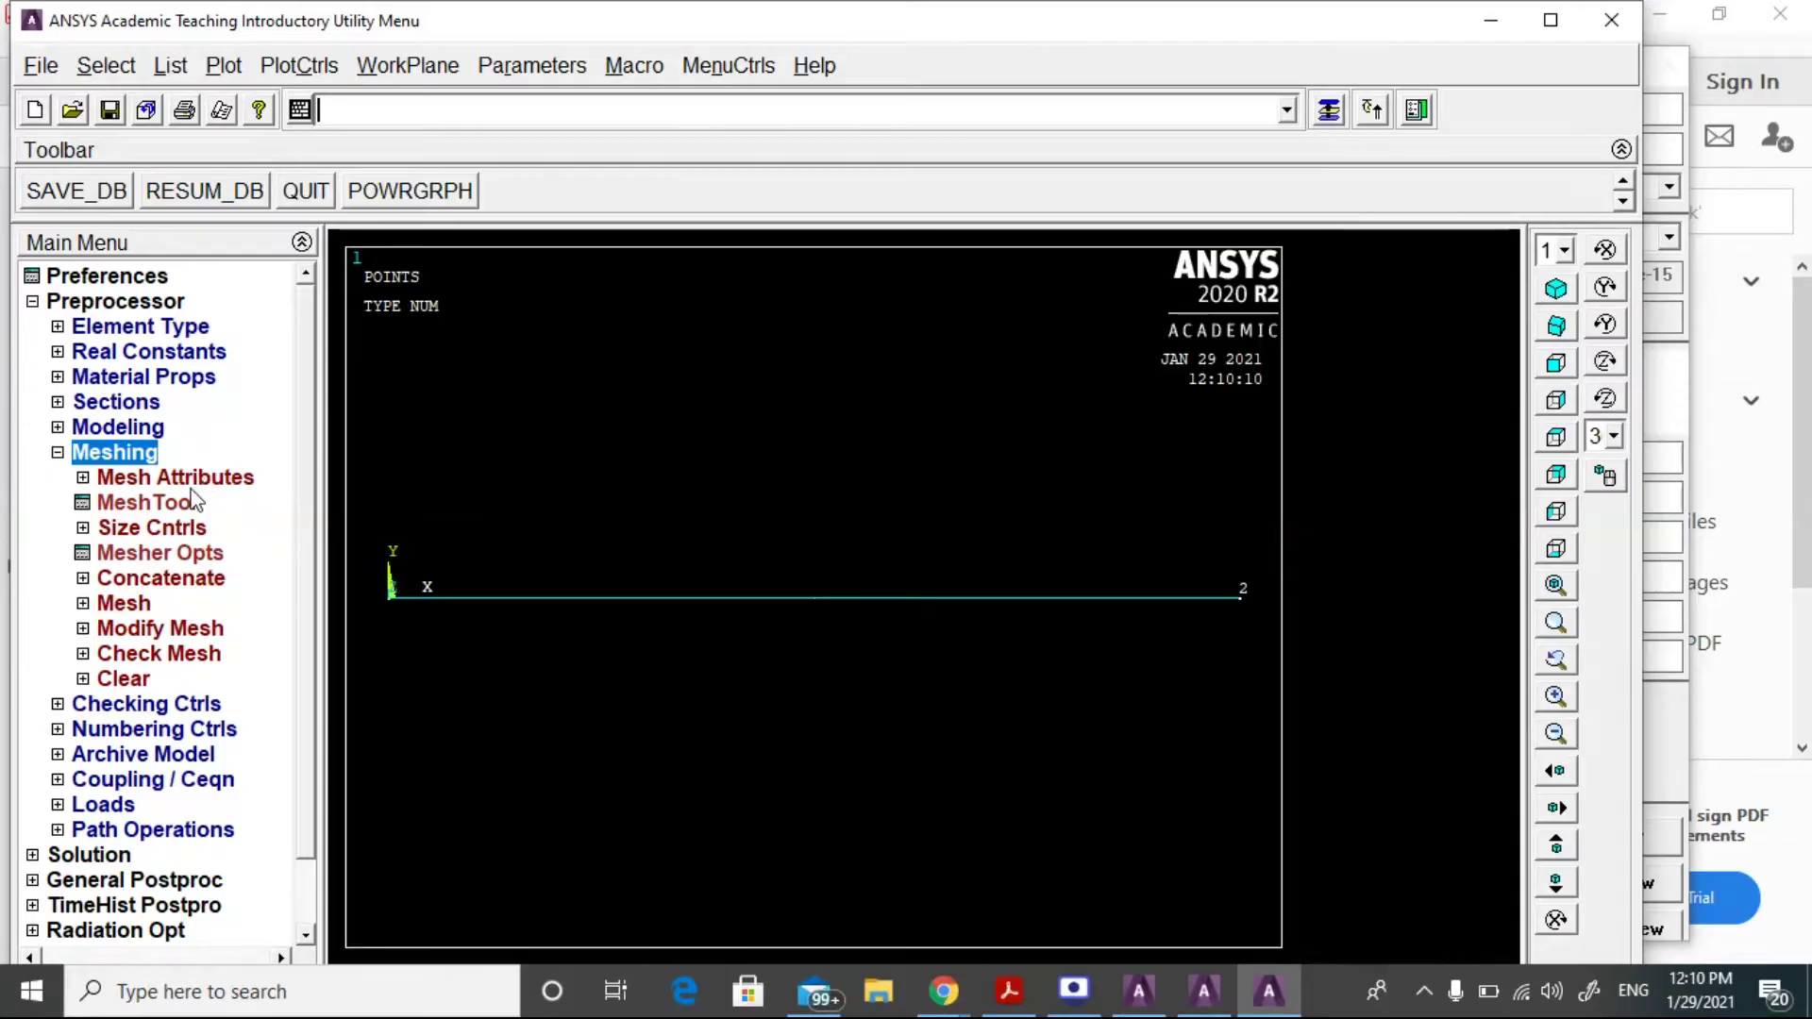
{"action": "left_click", "coordinate": [179, 500]}
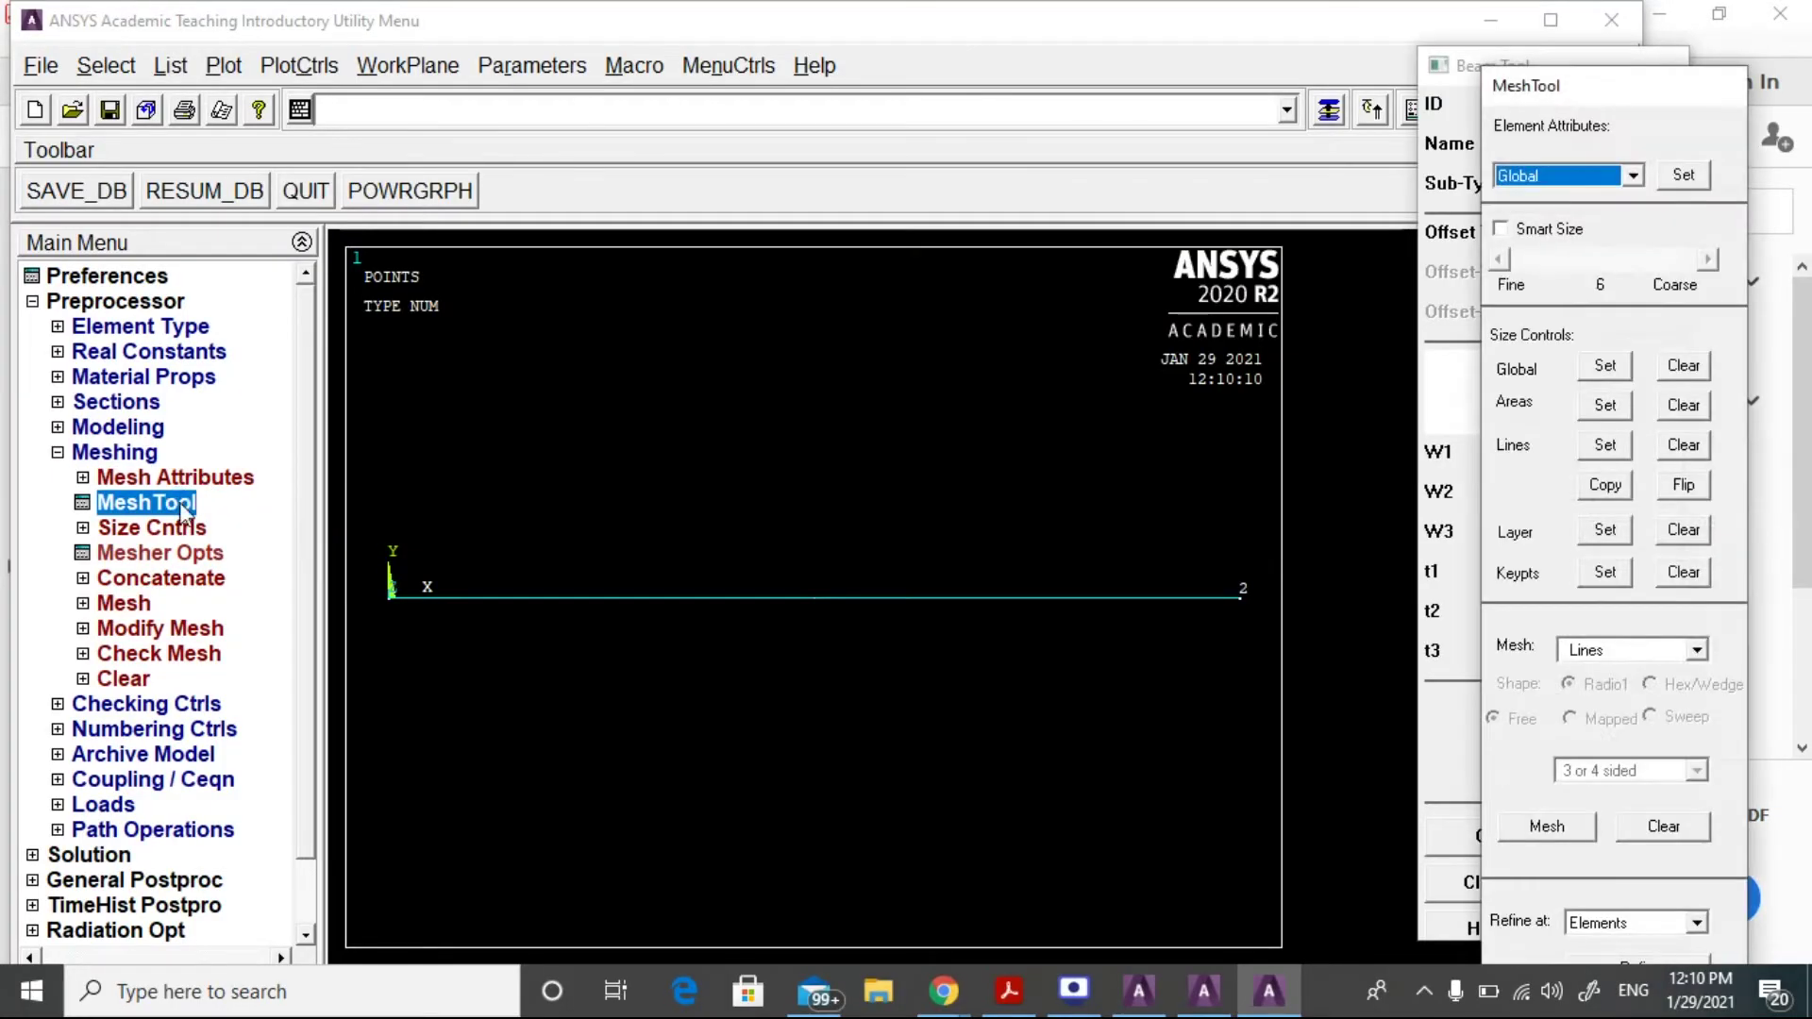
{"action": "left_click", "coordinate": [162, 481]}
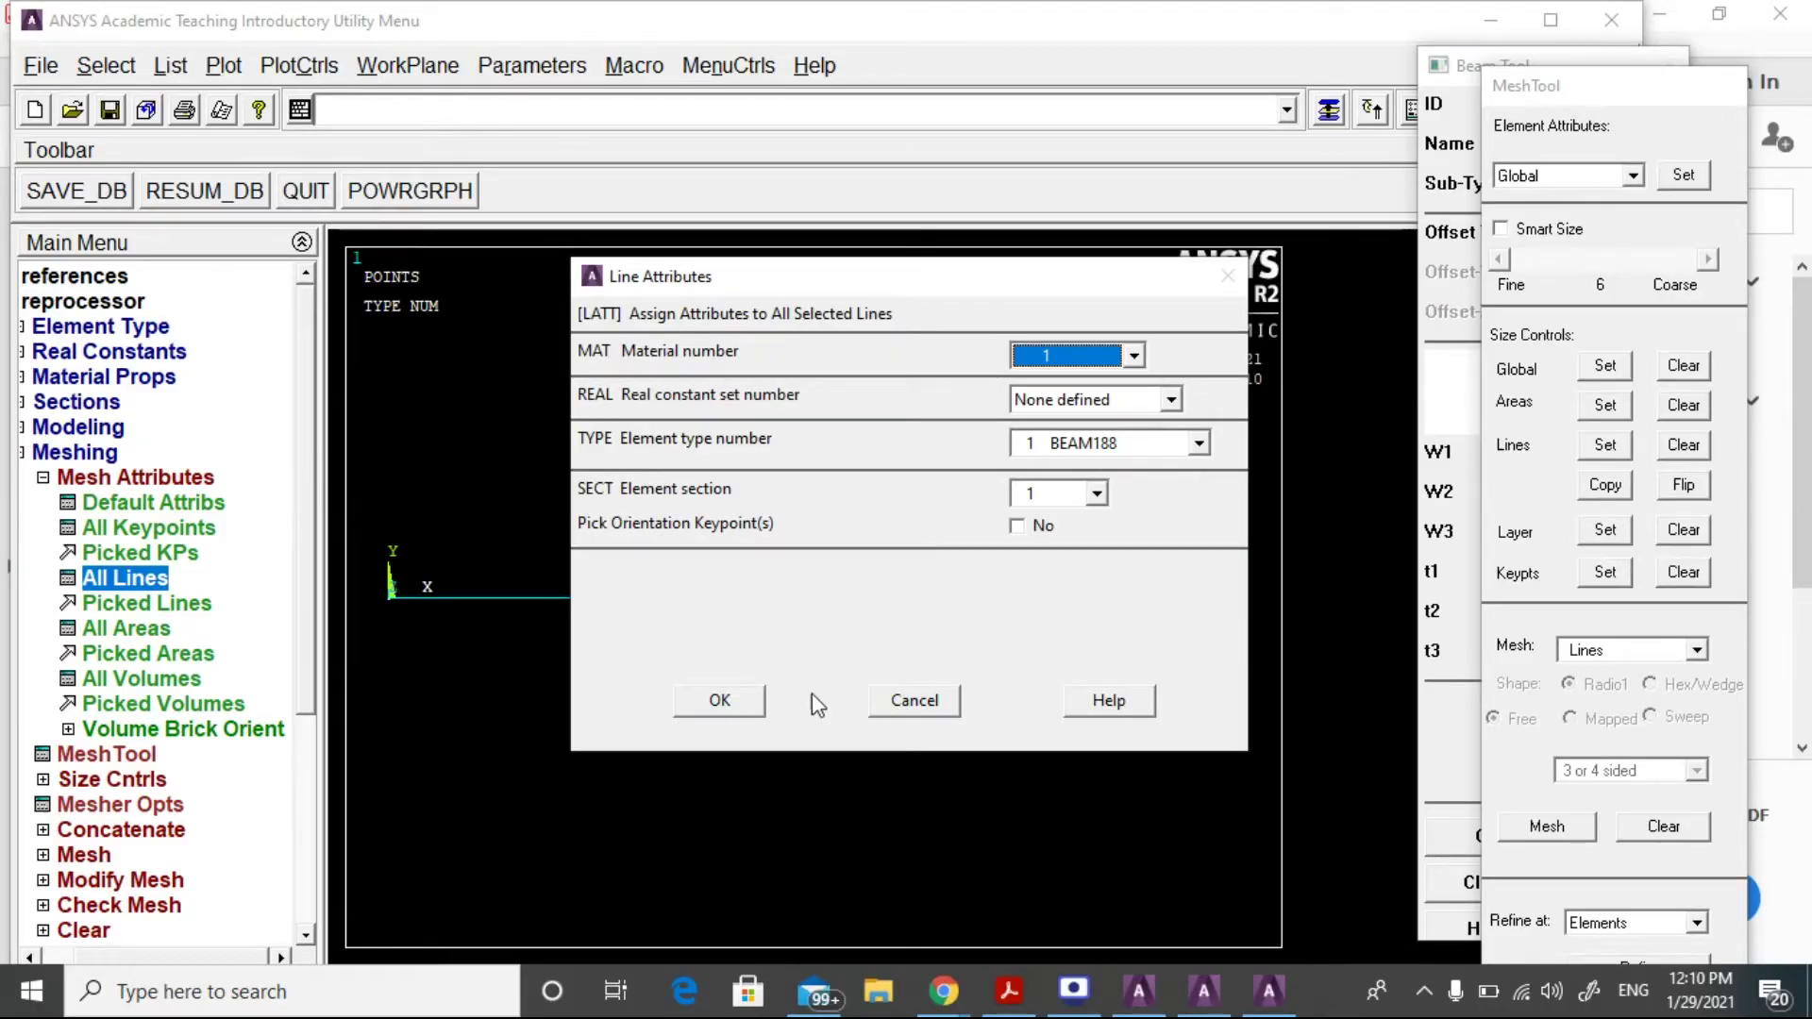
{"action": "left_click", "coordinate": [719, 701]}
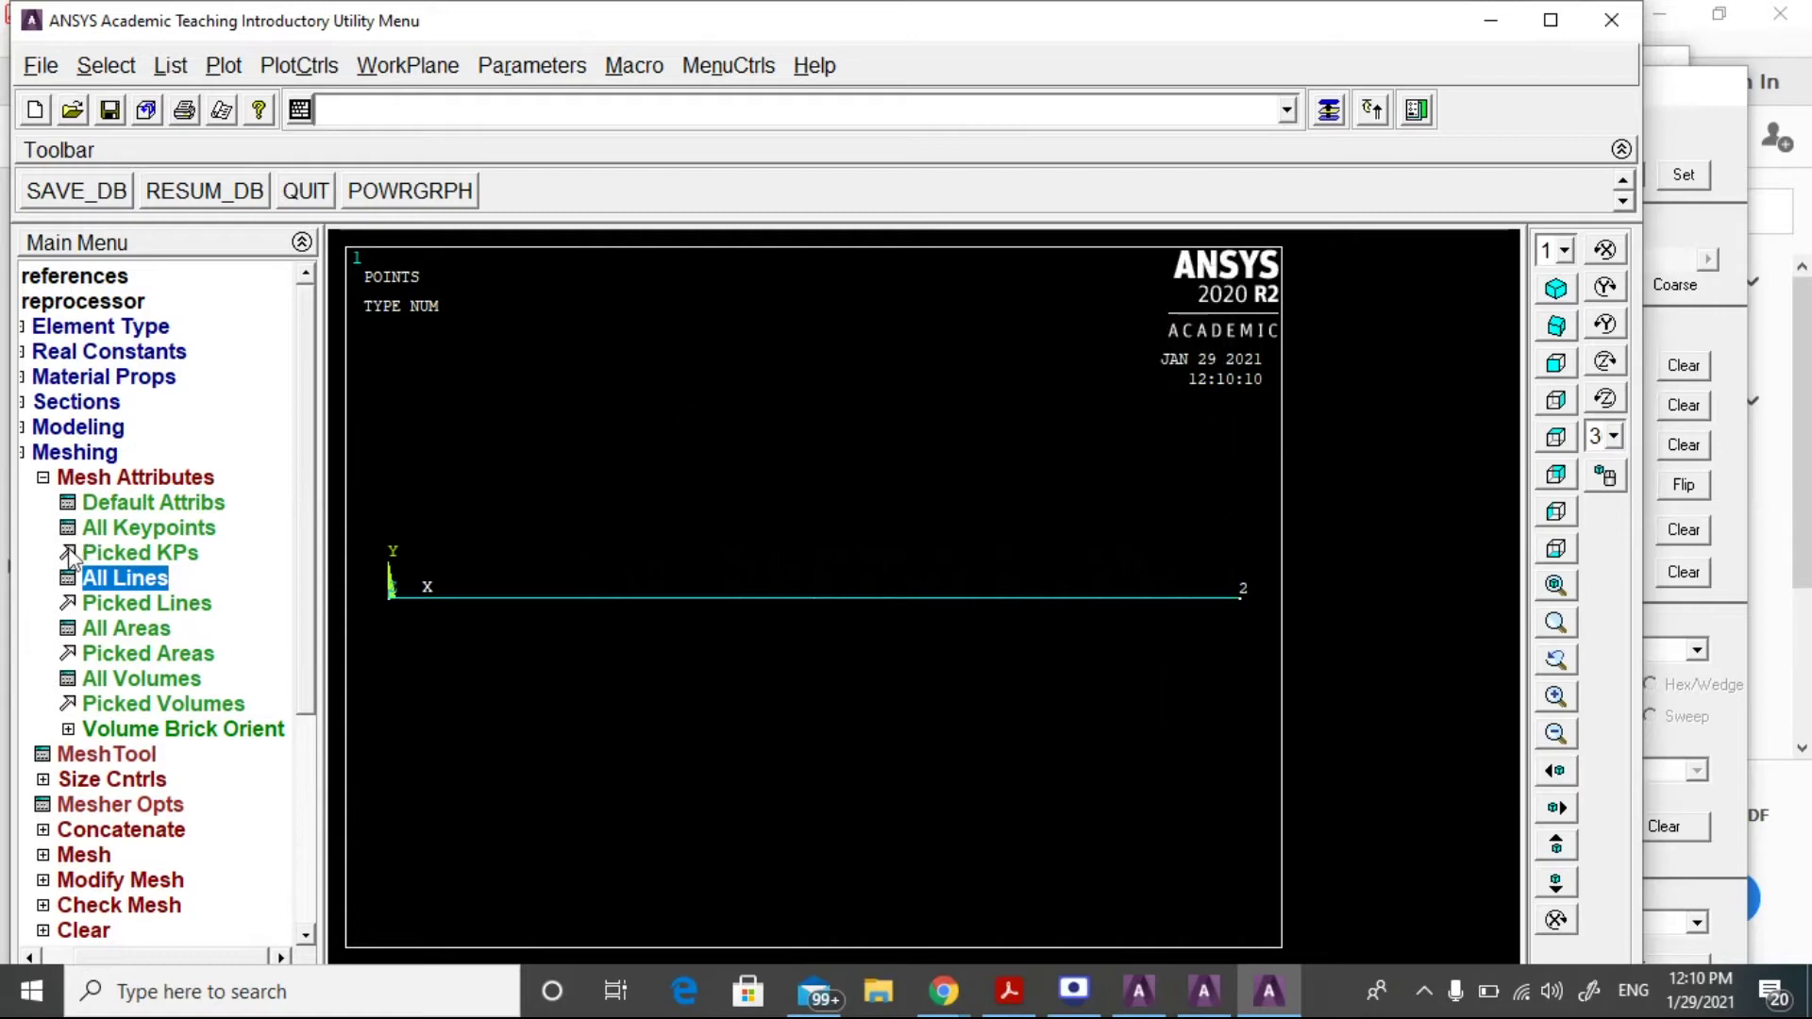
{"action": "left_click", "coordinate": [101, 755]}
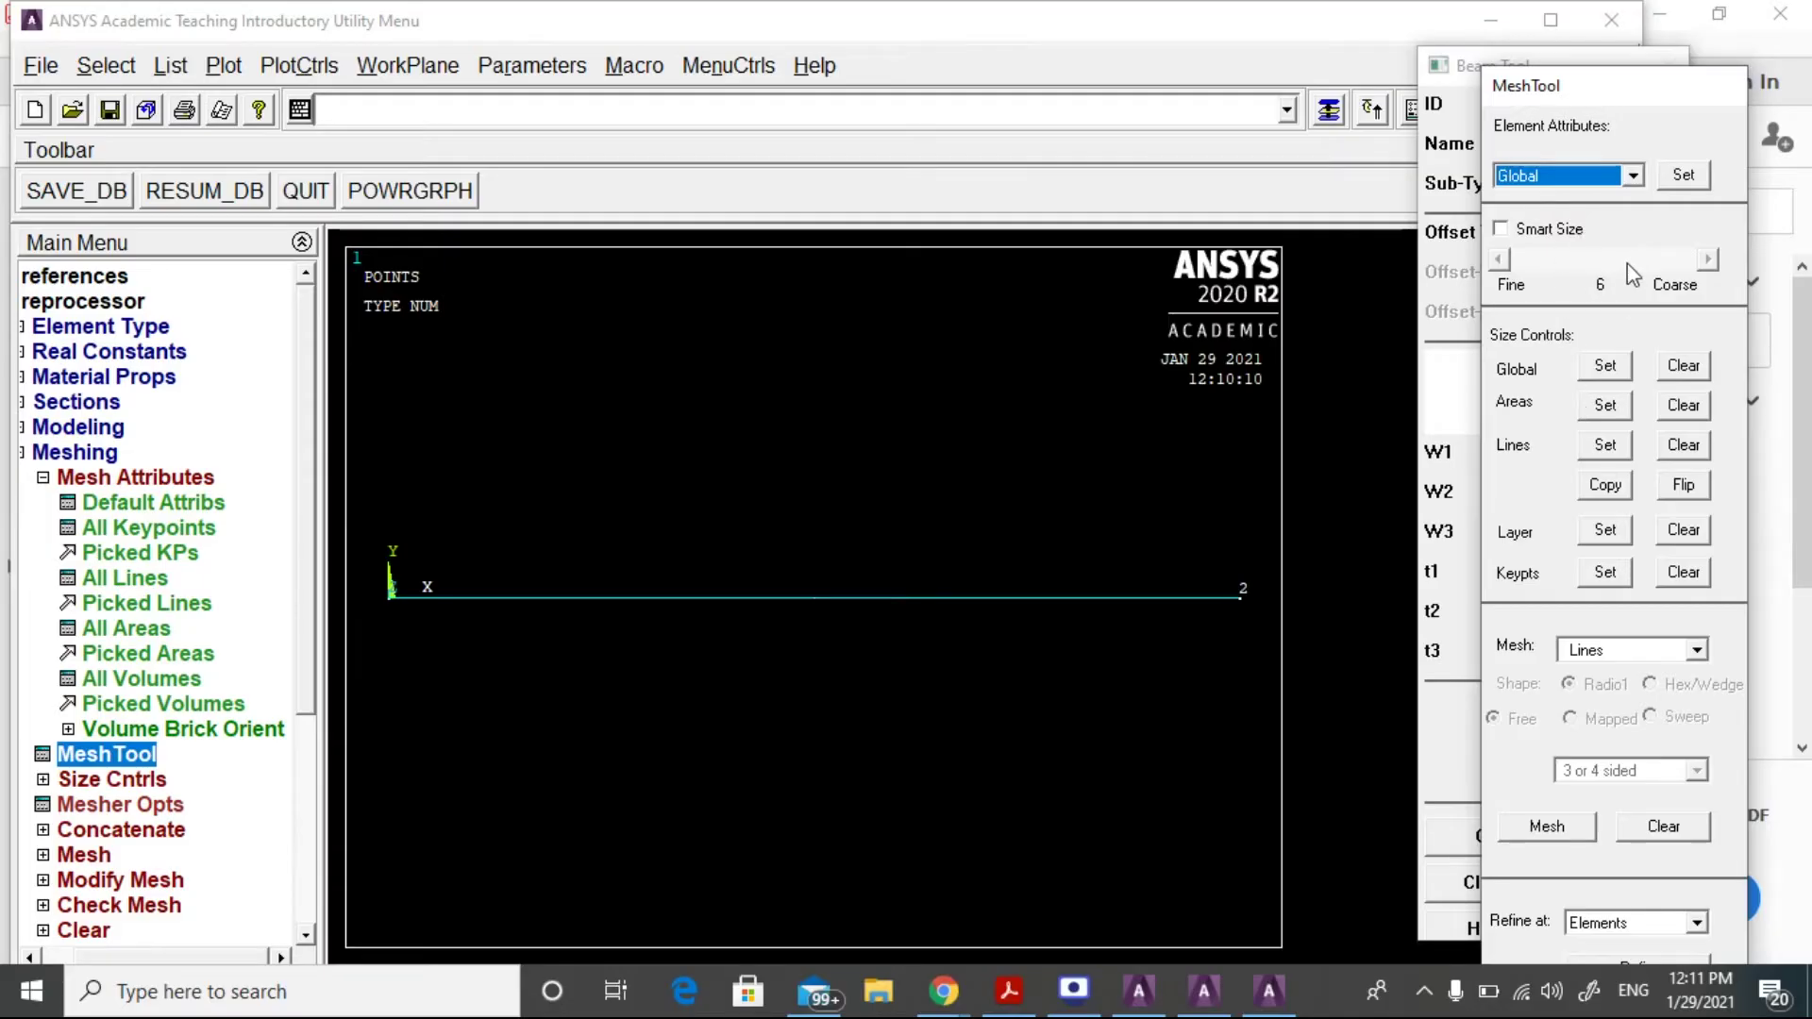
{"action": "left_click", "coordinate": [1593, 178]}
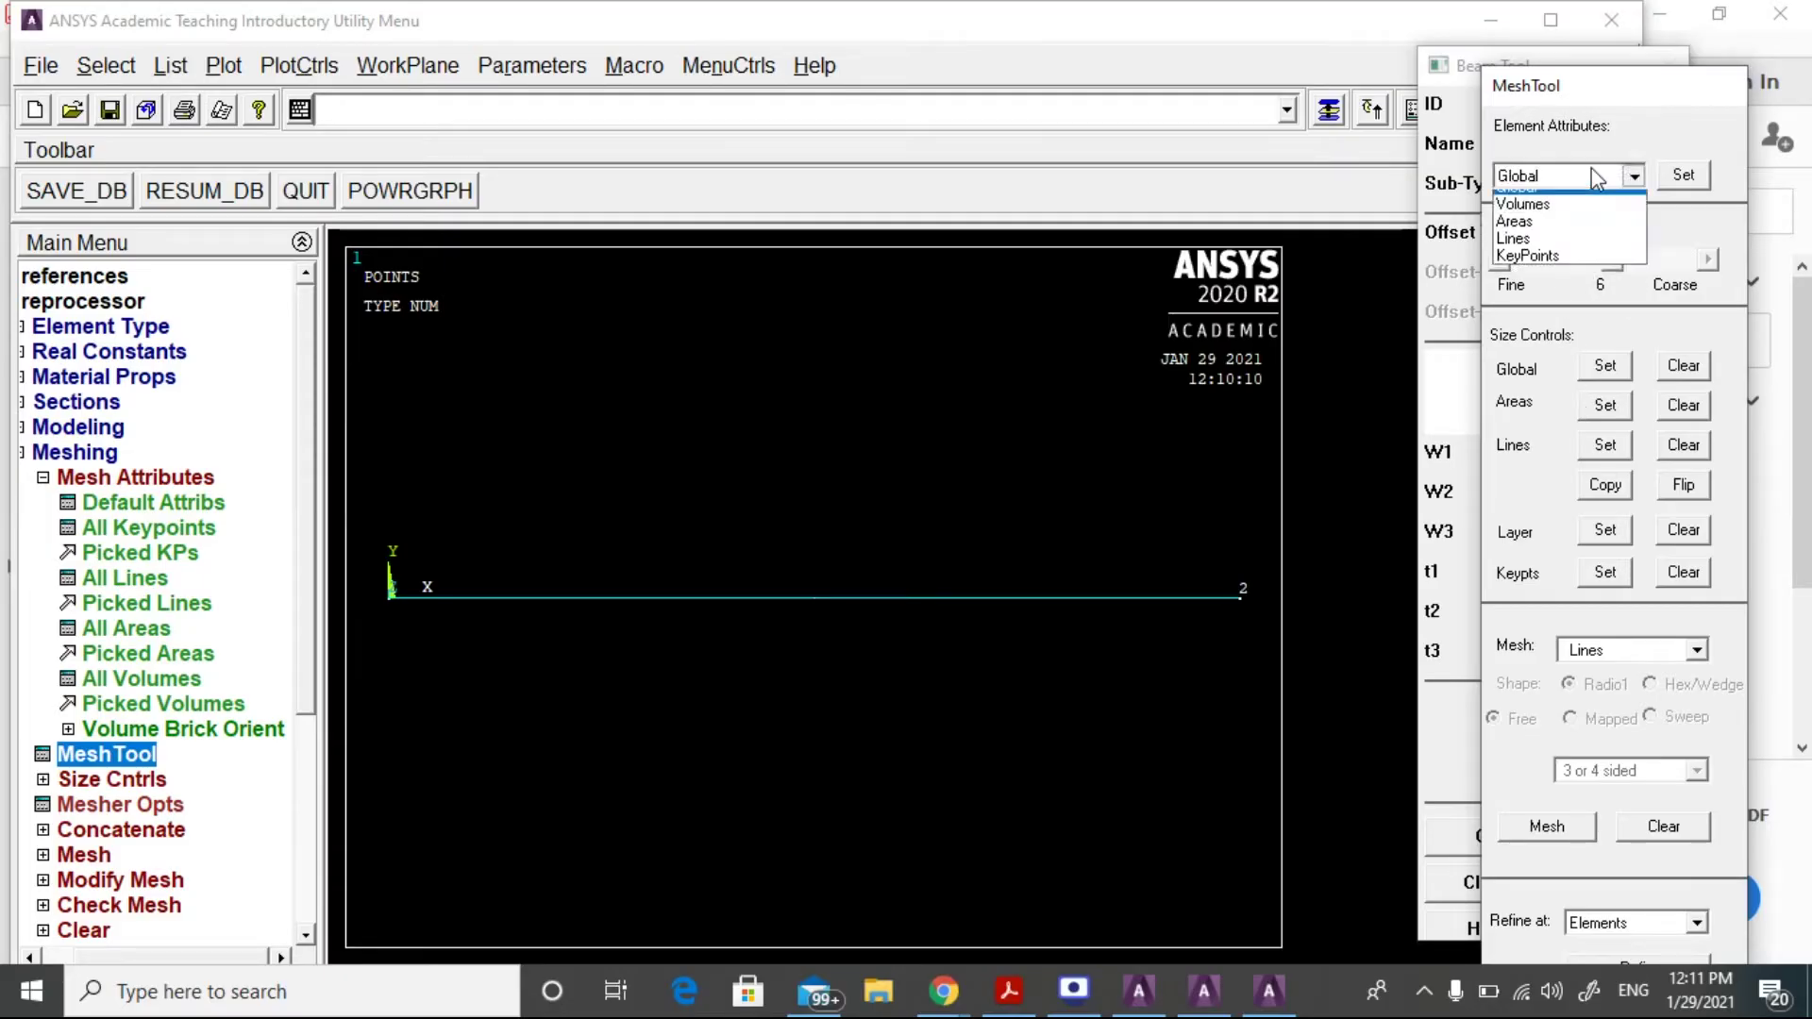
{"action": "left_click", "coordinate": [1593, 178]}
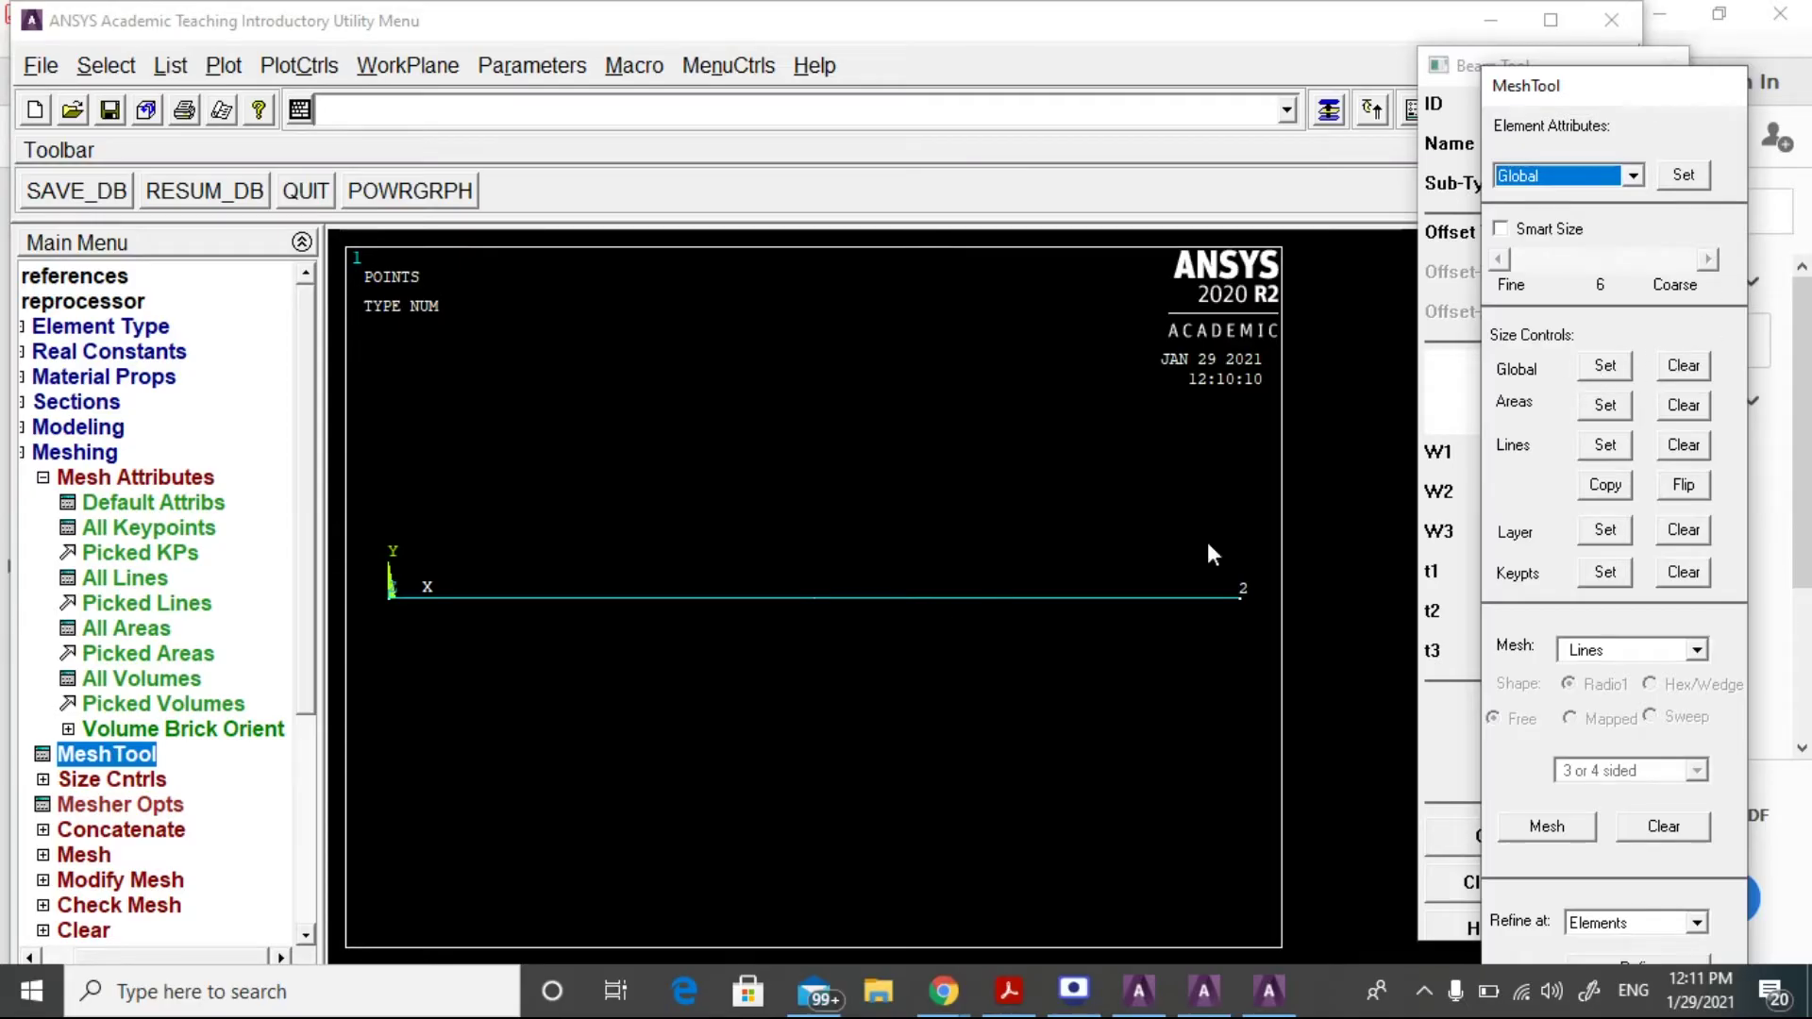
Set the element edge length to 5 on all selected lines using the manual size controls.
{"action": "left_click", "coordinate": [85, 779]}
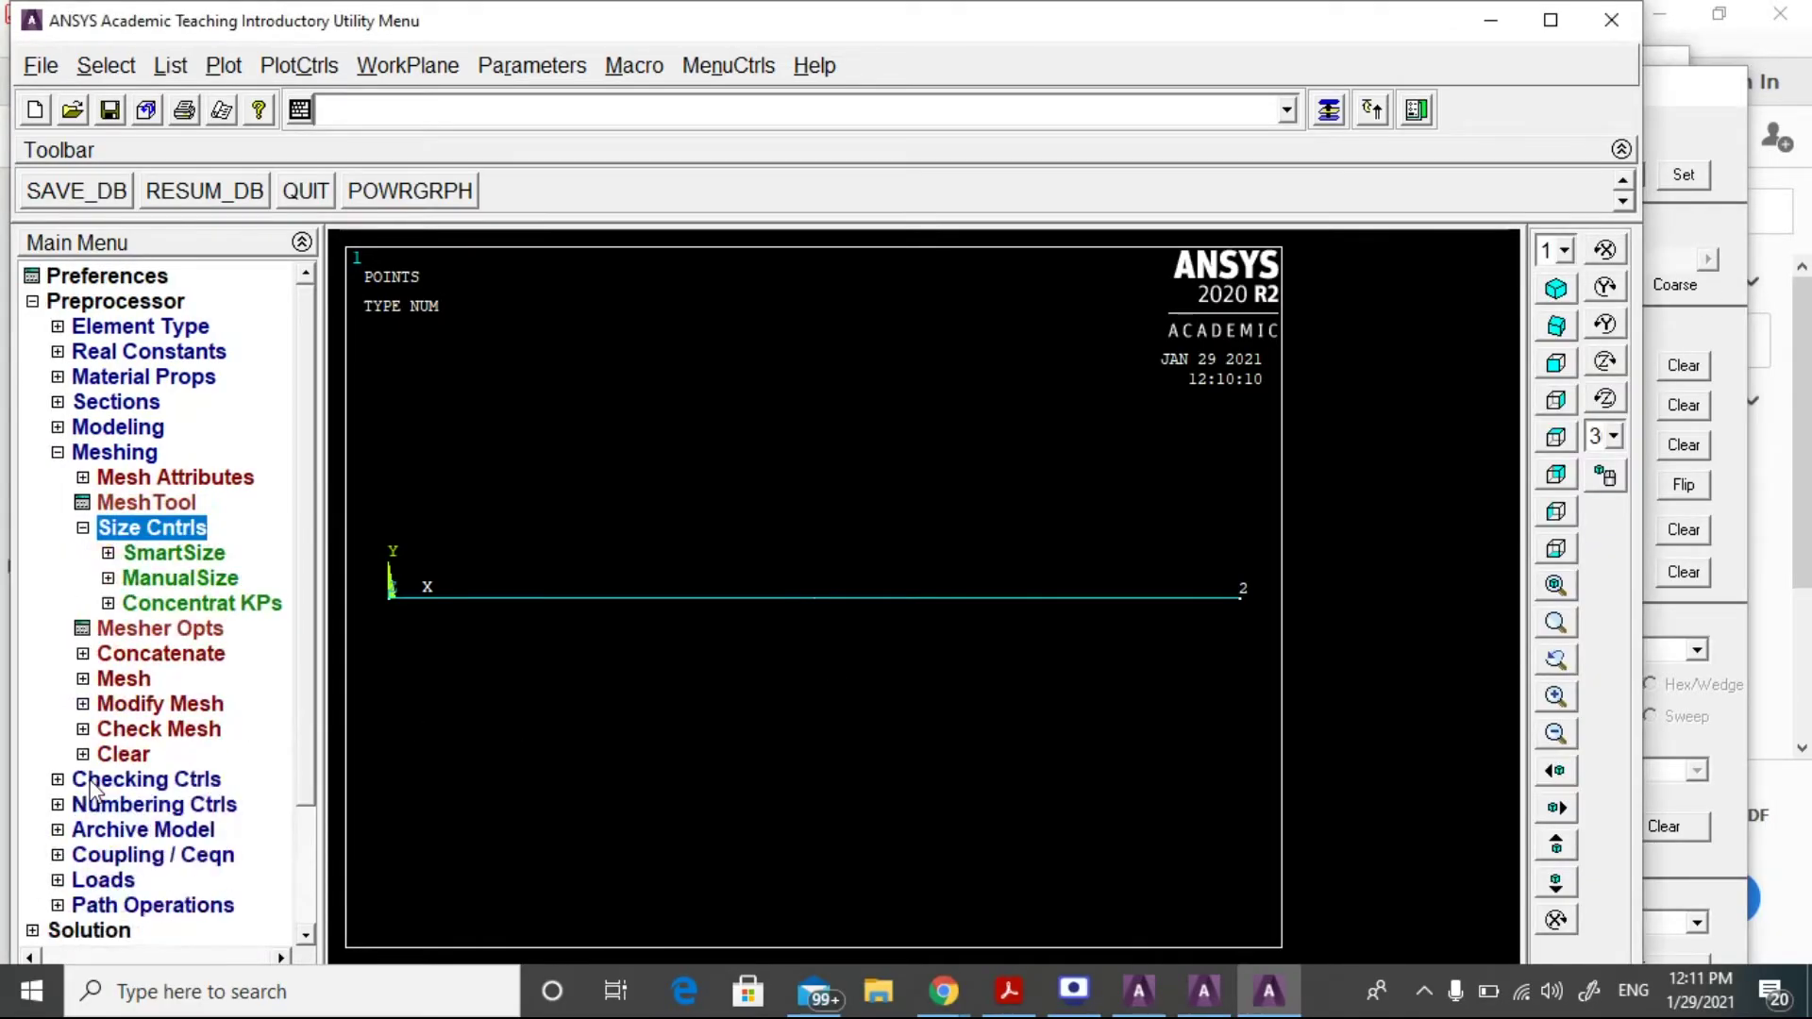
{"action": "left_click", "coordinate": [200, 585]}
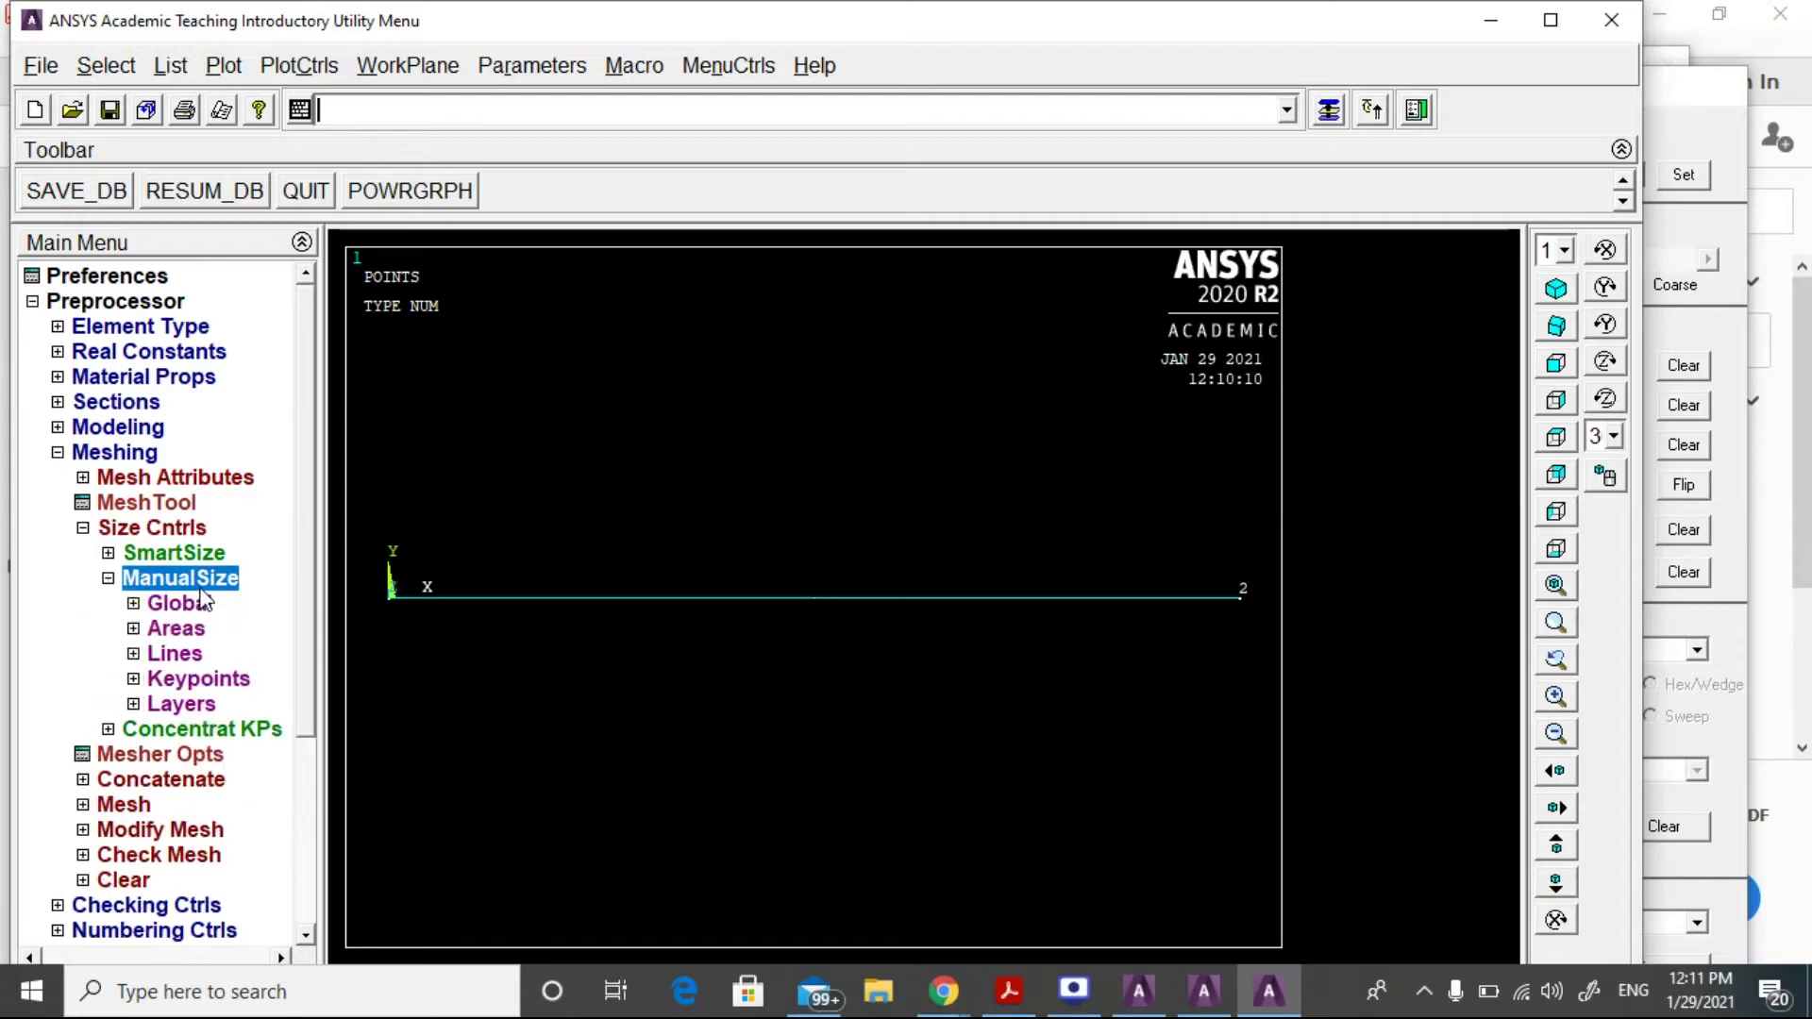
{"action": "left_click", "coordinate": [179, 655]}
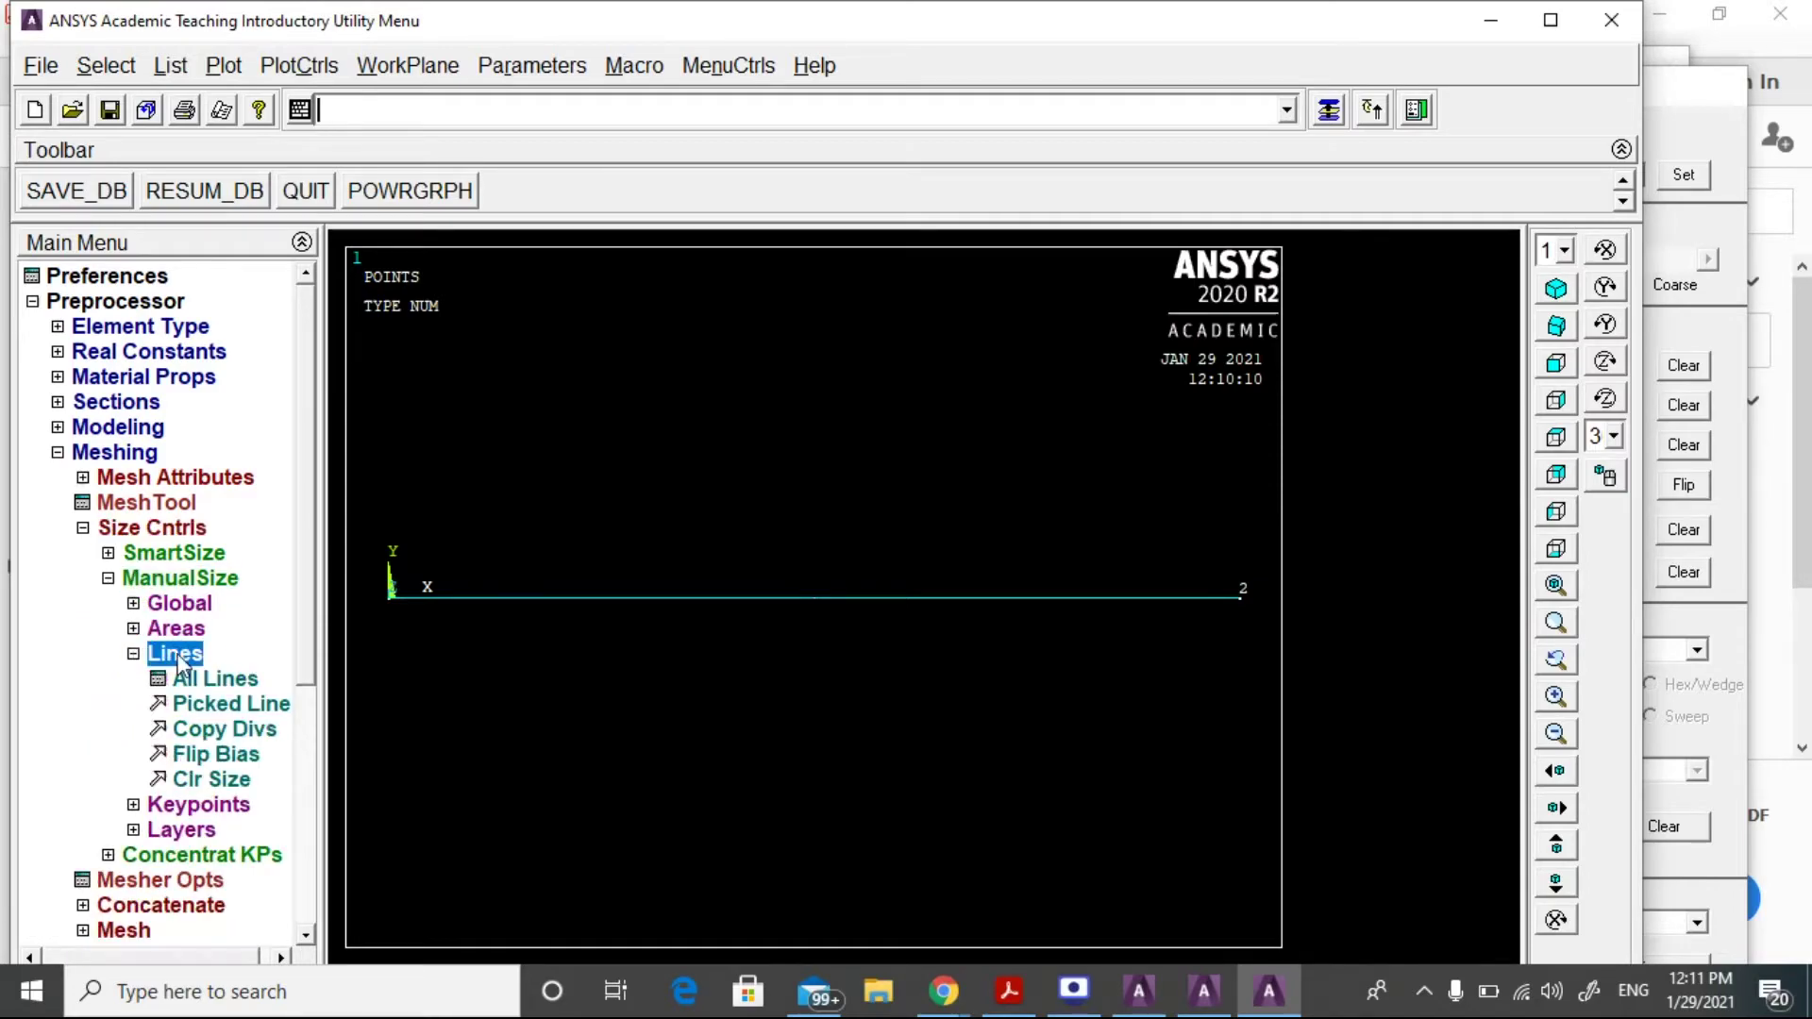
{"action": "left_click", "coordinate": [189, 678]}
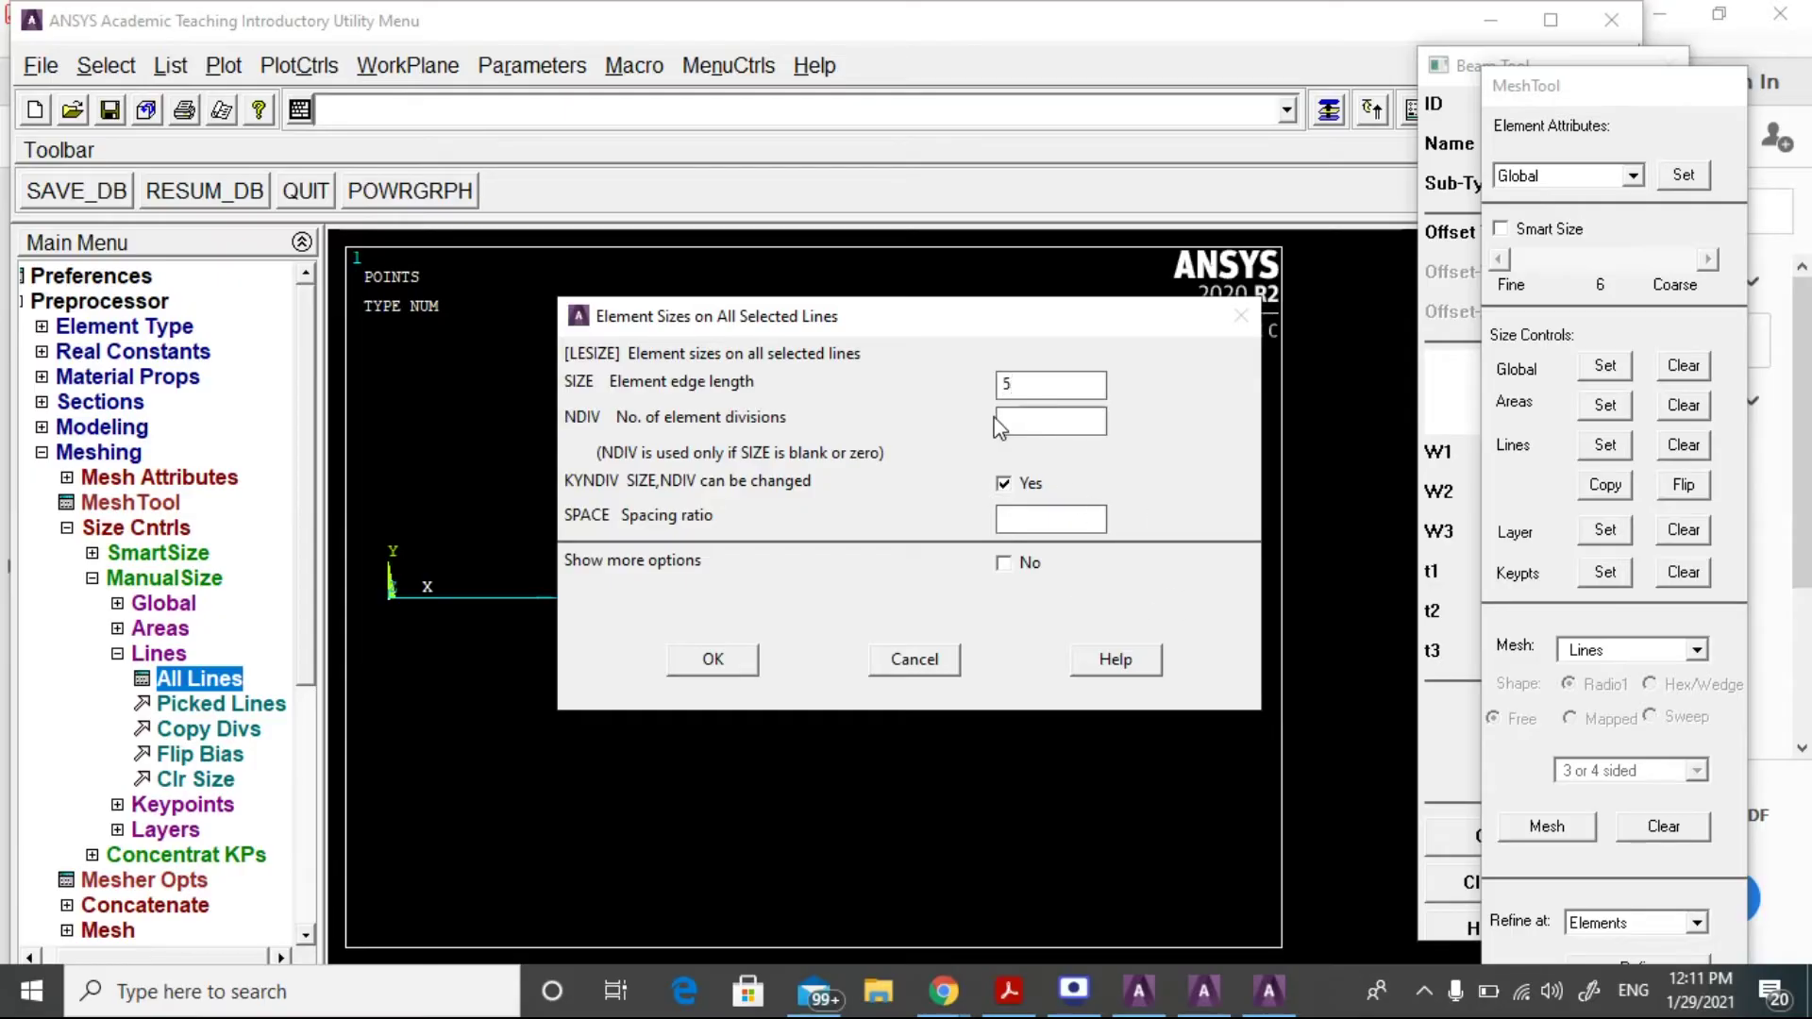
{"action": "left_click", "coordinate": [712, 659]}
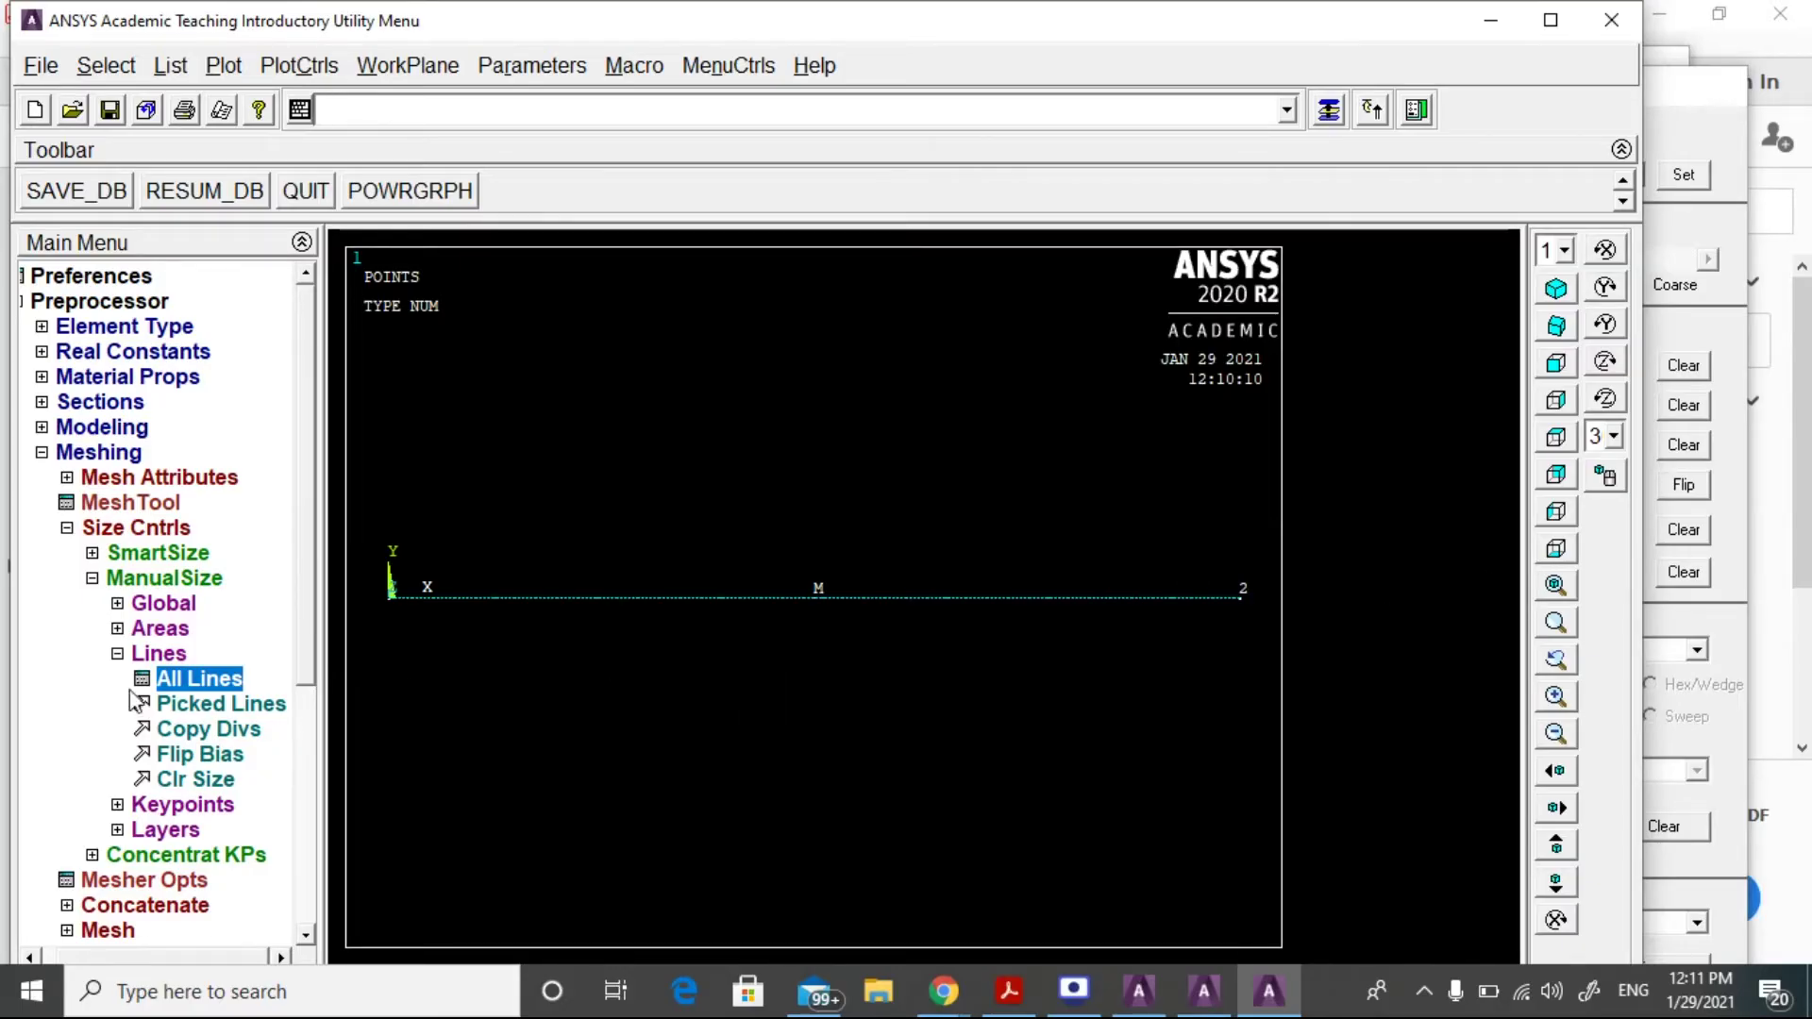
Mesh the beam line between keypoints 1 and 2 with the MeshTool.
{"action": "left_click", "coordinate": [141, 508]}
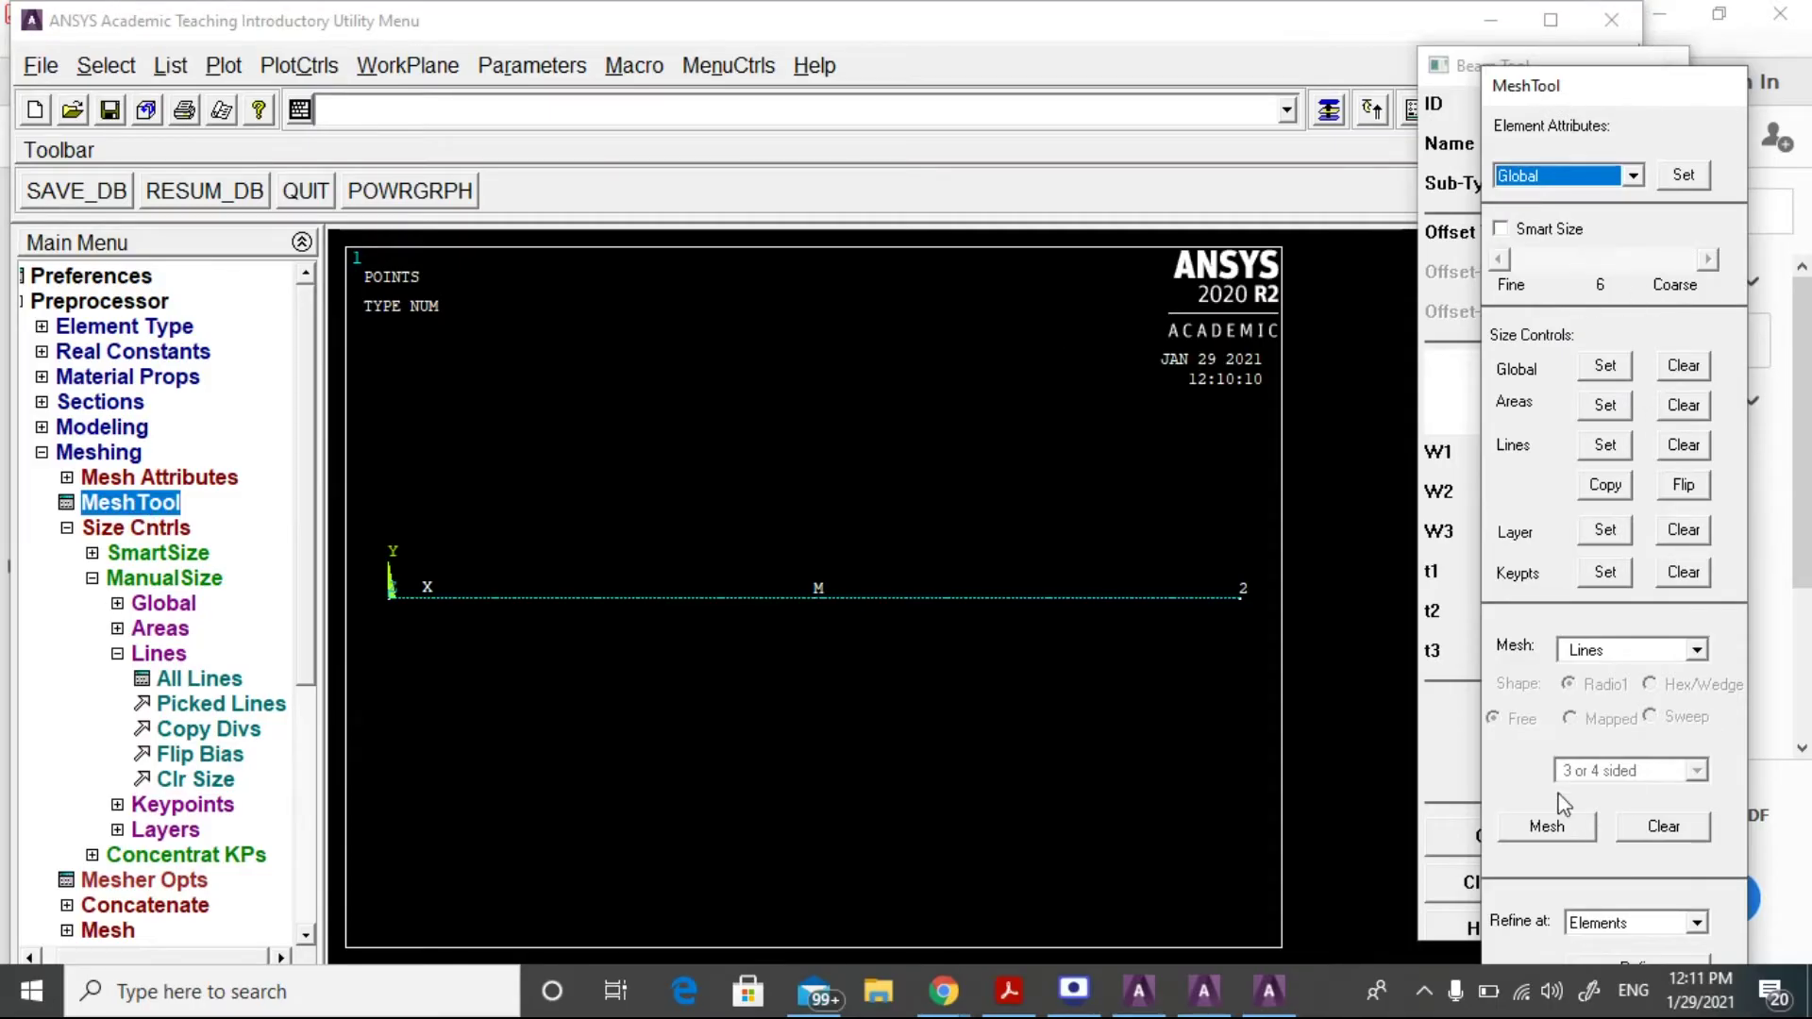
{"action": "left_click", "coordinate": [1550, 829]}
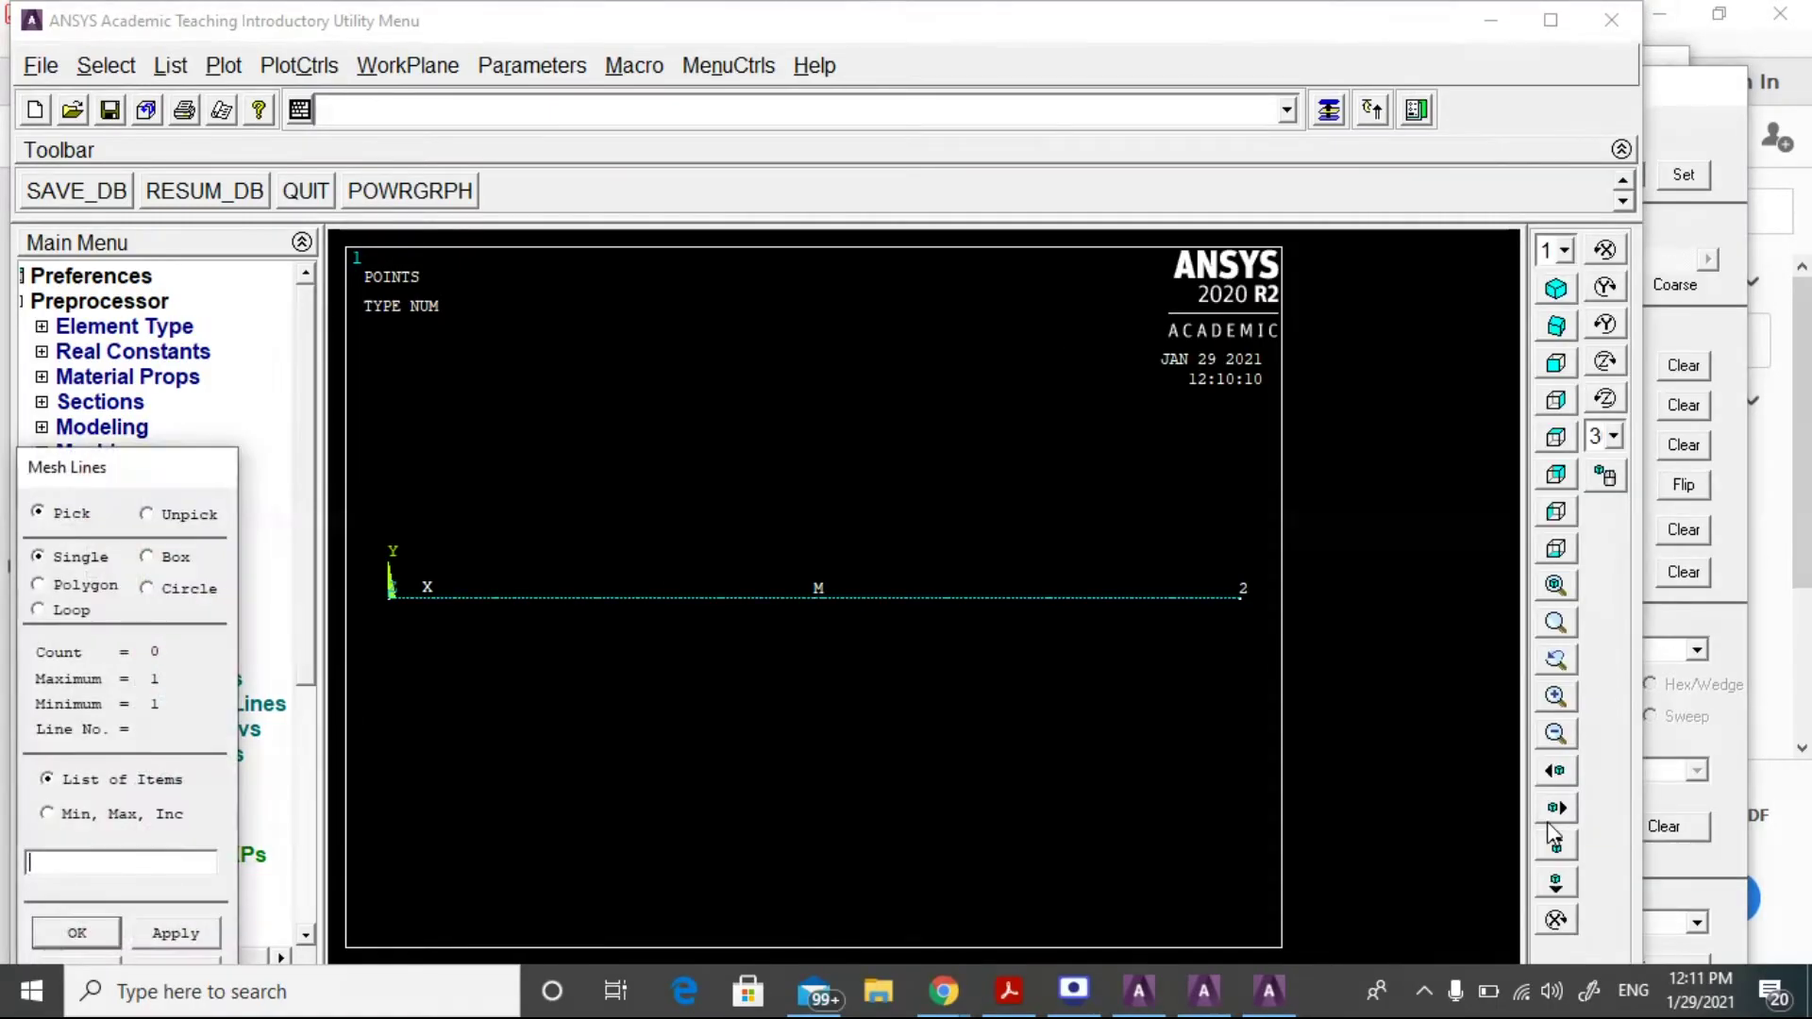
{"action": "left_click", "coordinate": [567, 623]}
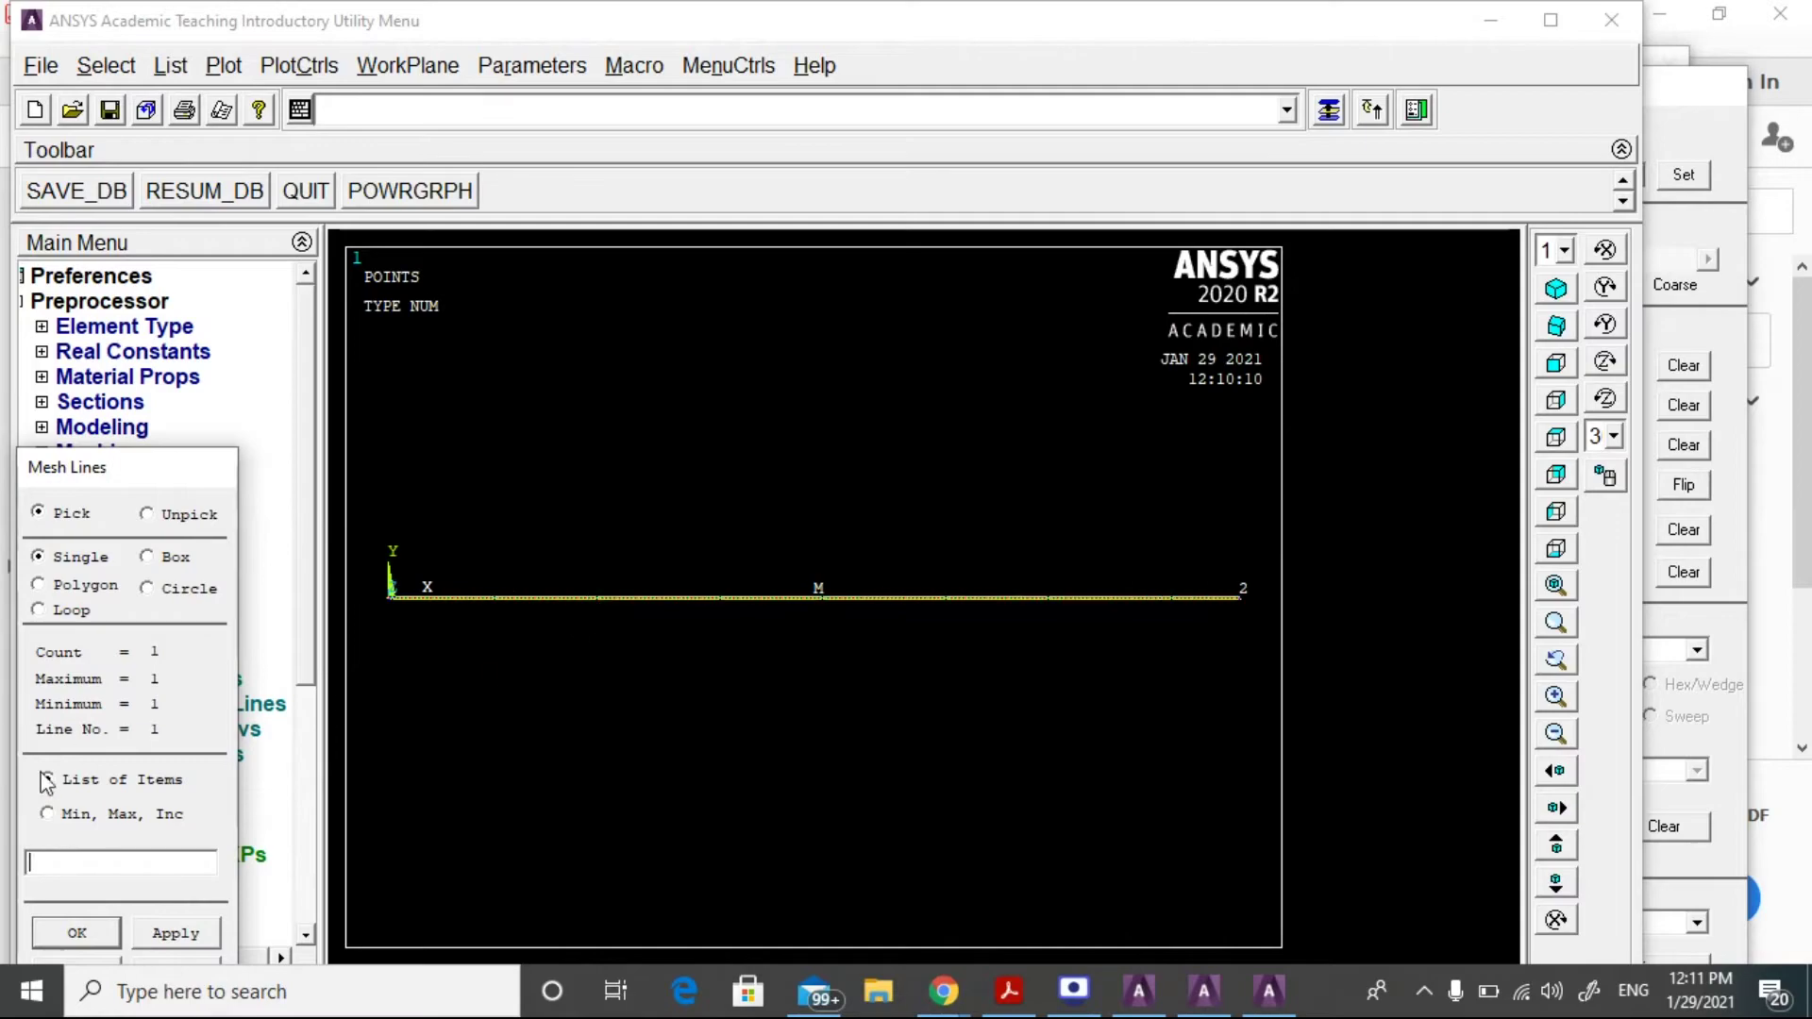
{"action": "left_click", "coordinate": [77, 934]}
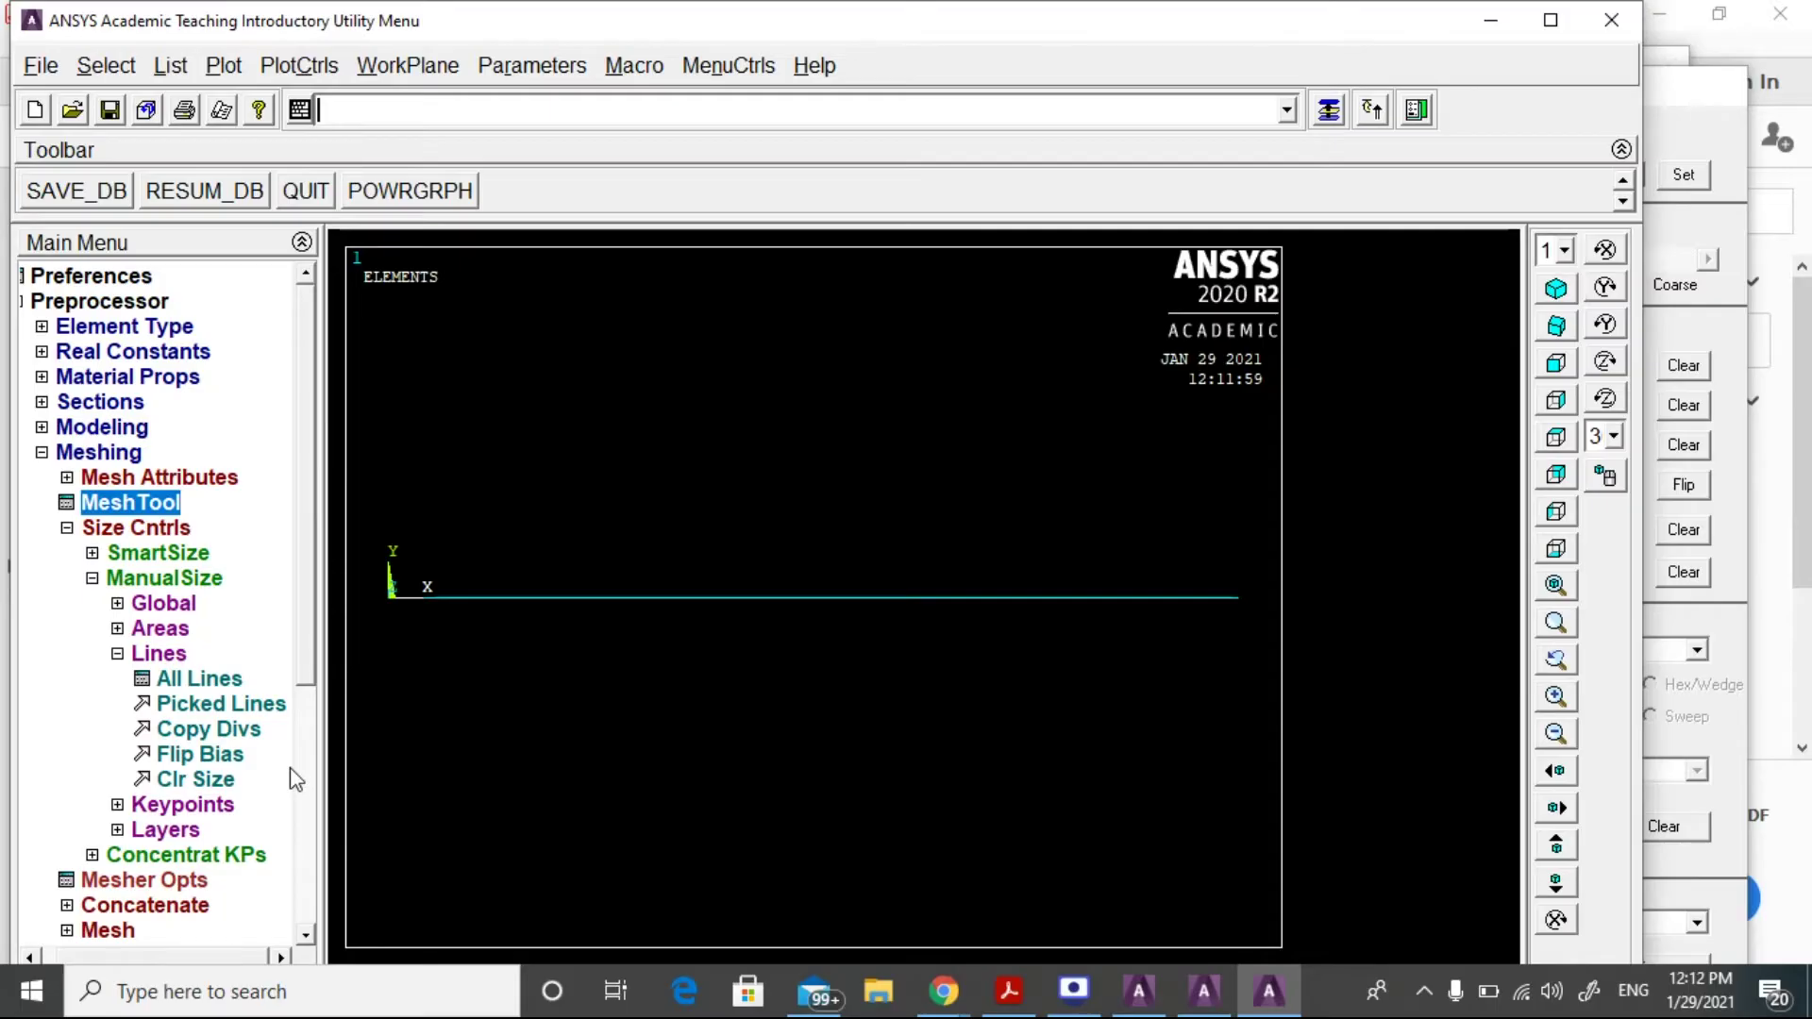
Apply a structural displacement constraint on keypoint 1, fixing All DOF with a constant value of 0.
{"action": "scroll", "coordinate": [300, 781], "scroll_direction": "down", "scroll_amount": 5}
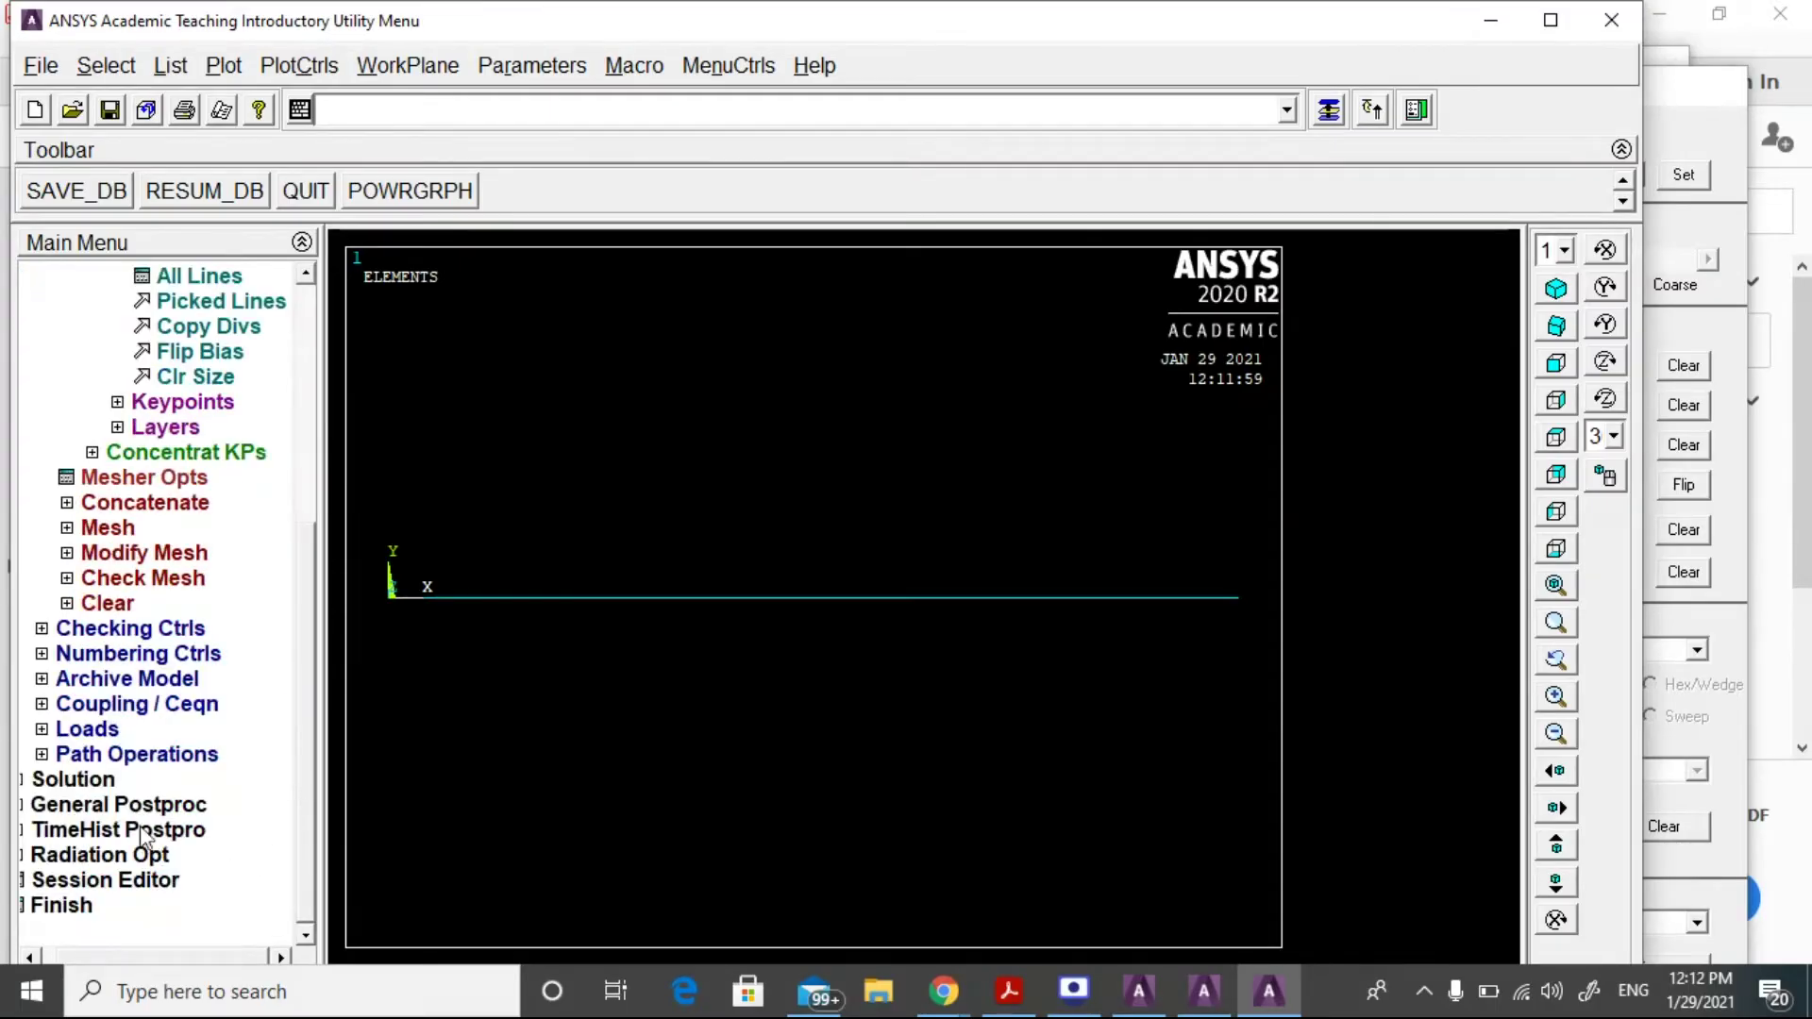
{"action": "left_click", "coordinate": [73, 780]}
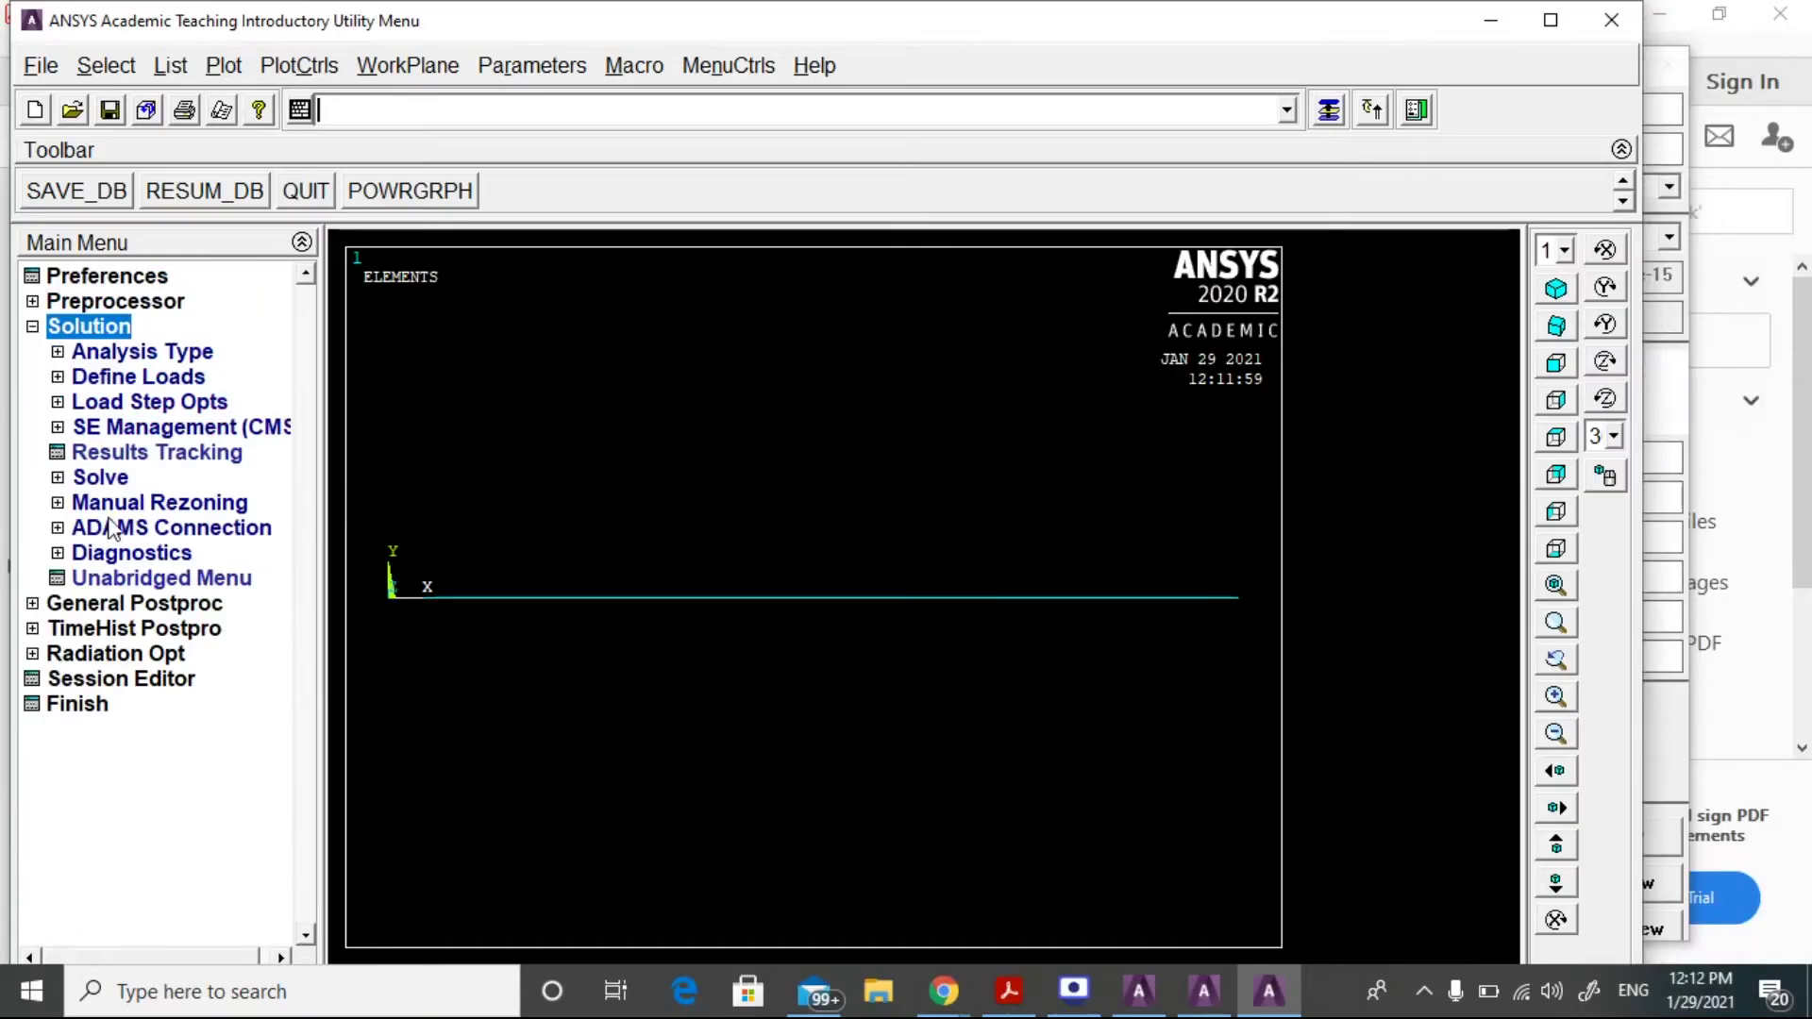
{"action": "left_click", "coordinate": [105, 381]}
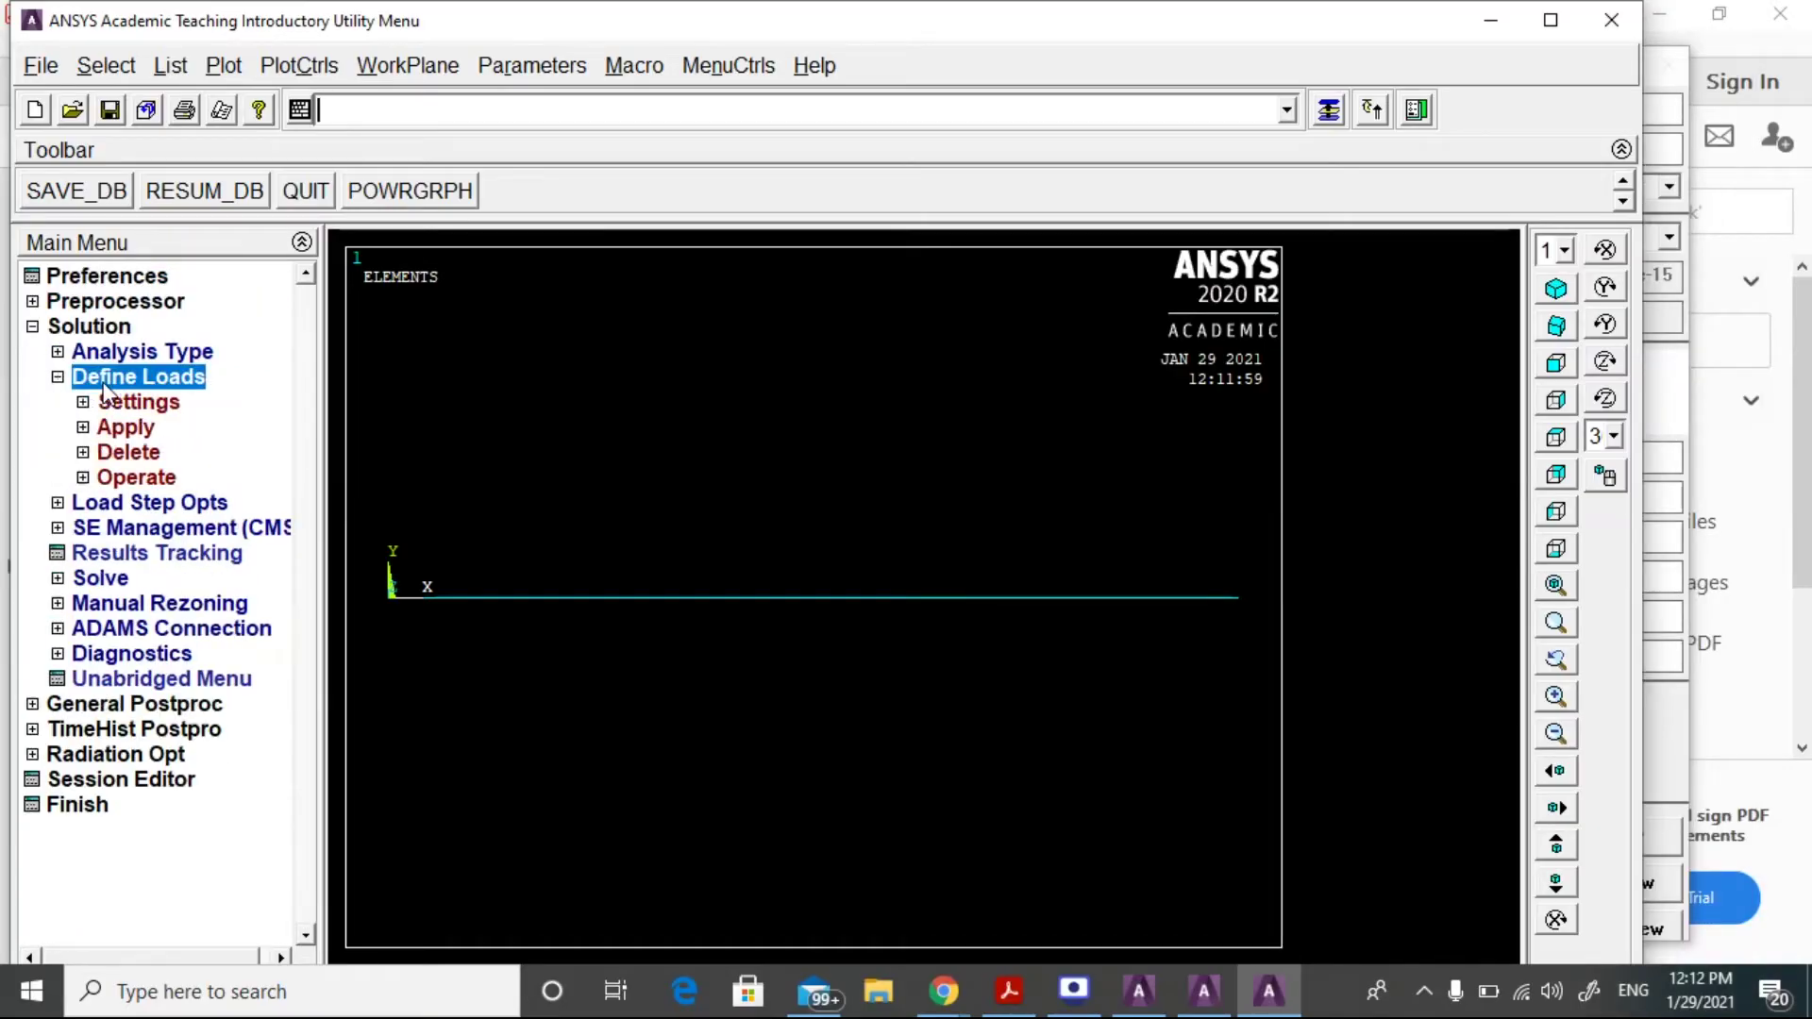
{"action": "left_click", "coordinate": [120, 430]}
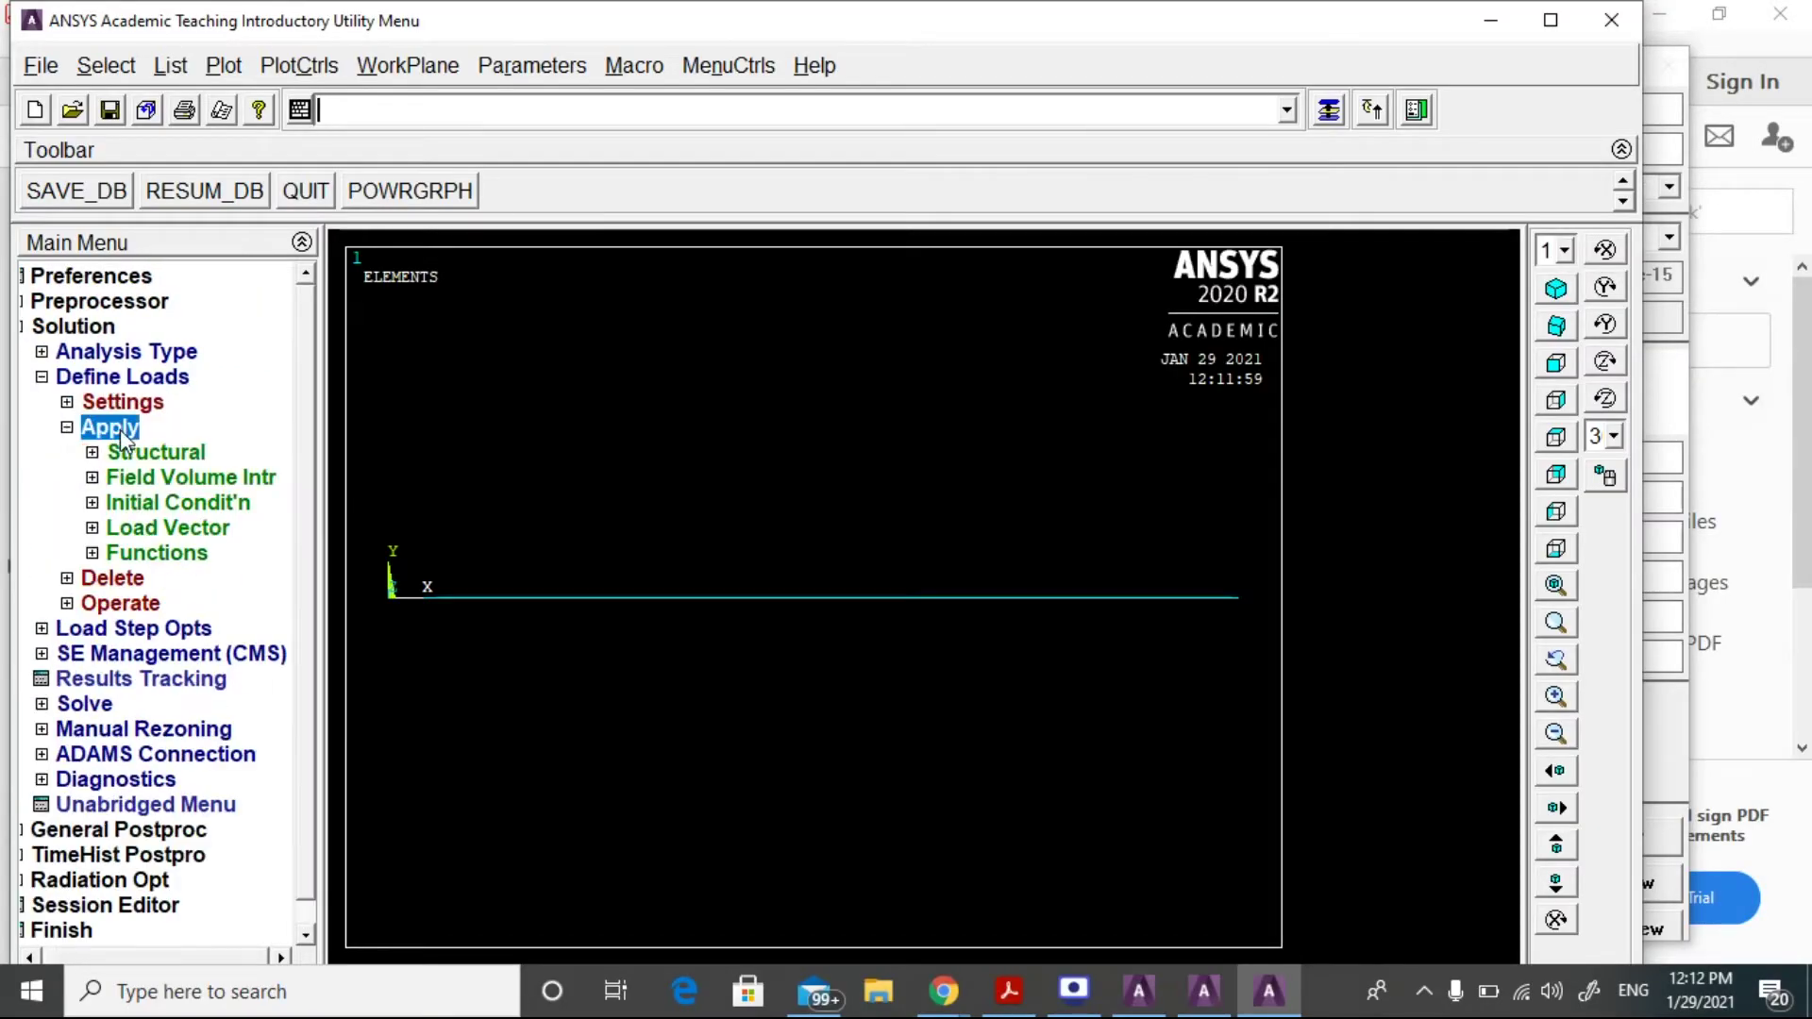
{"action": "left_click", "coordinate": [123, 455]}
{"action": "left_click", "coordinate": [151, 481]}
{"action": "left_click", "coordinate": [149, 553]}
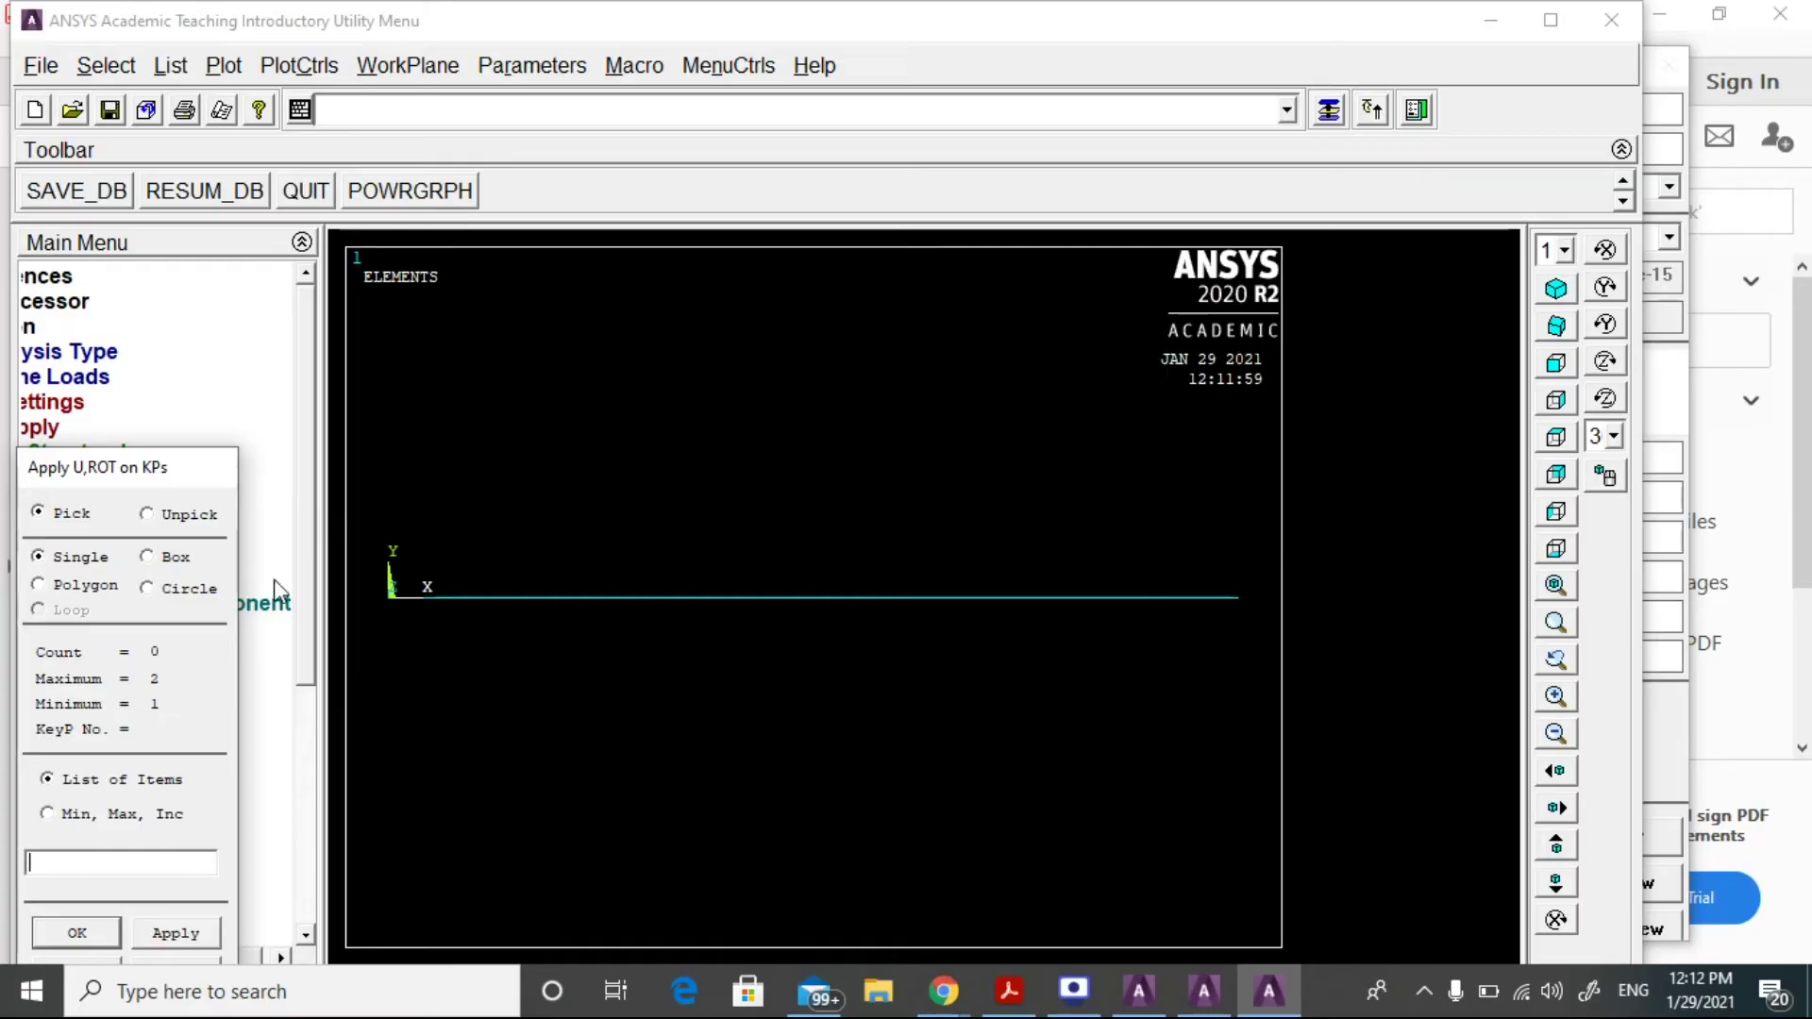
{"action": "left_click", "coordinate": [389, 595]}
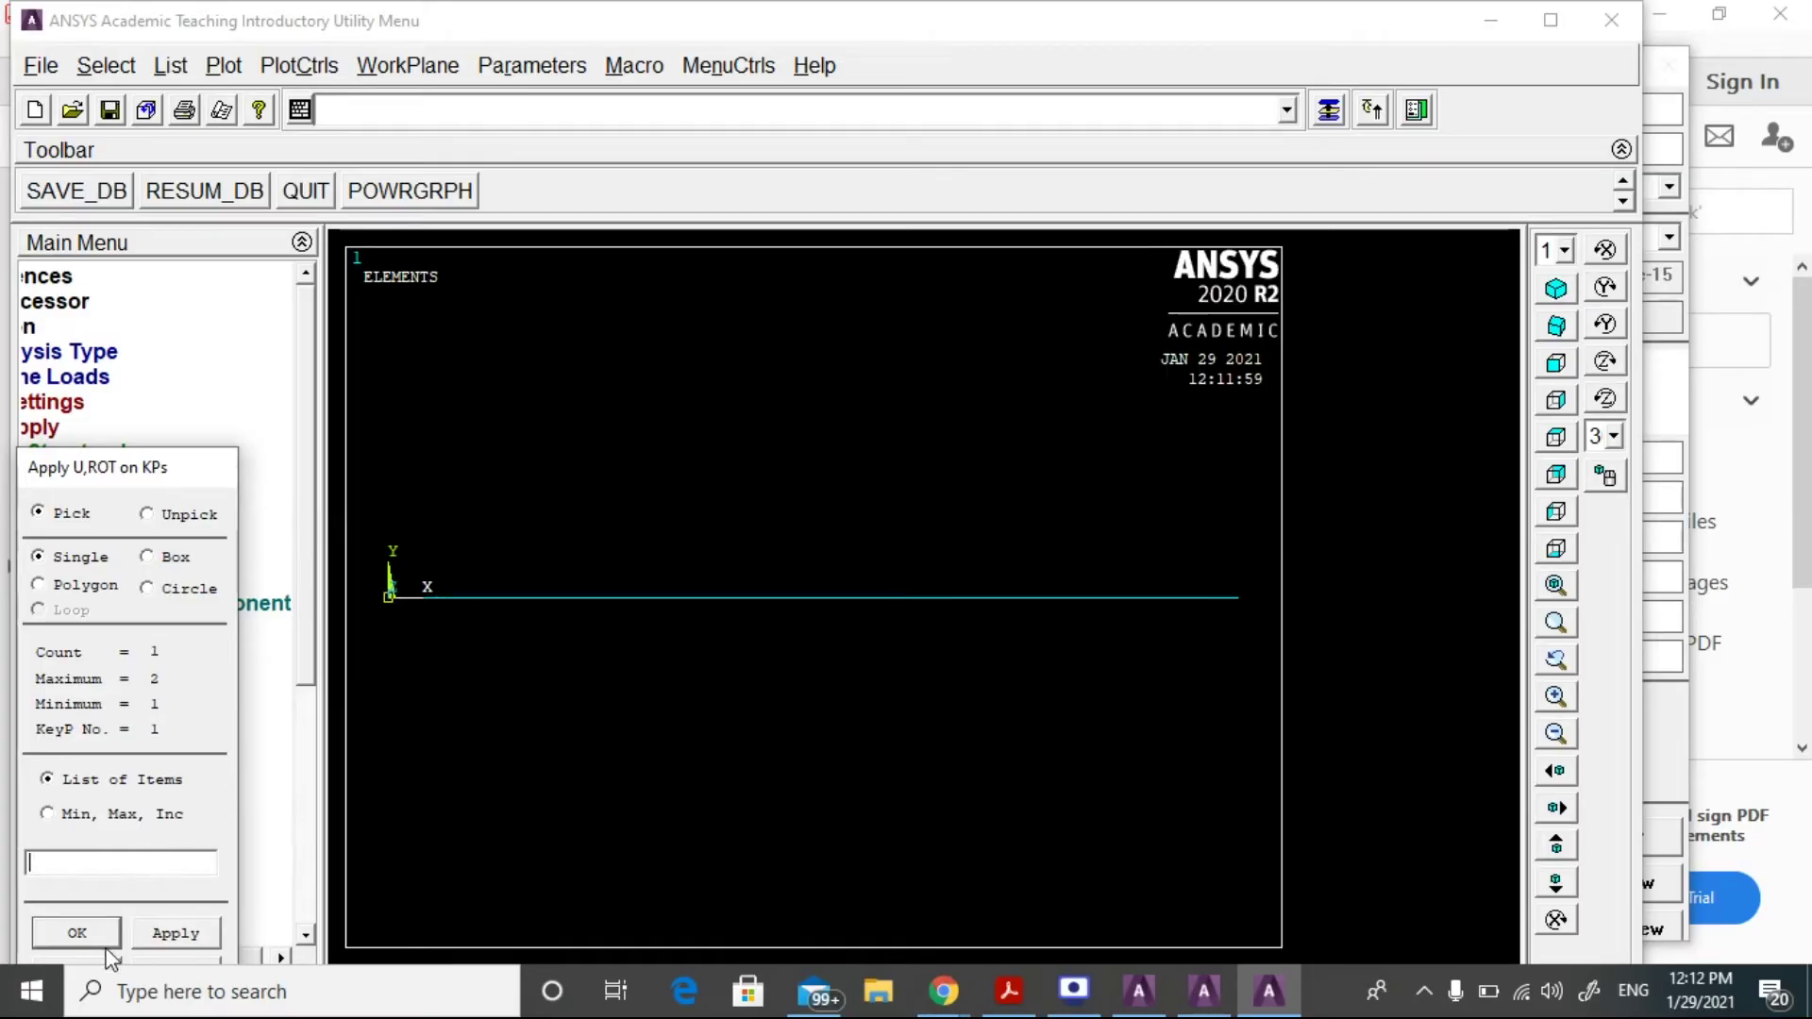
{"action": "left_click", "coordinate": [77, 933]}
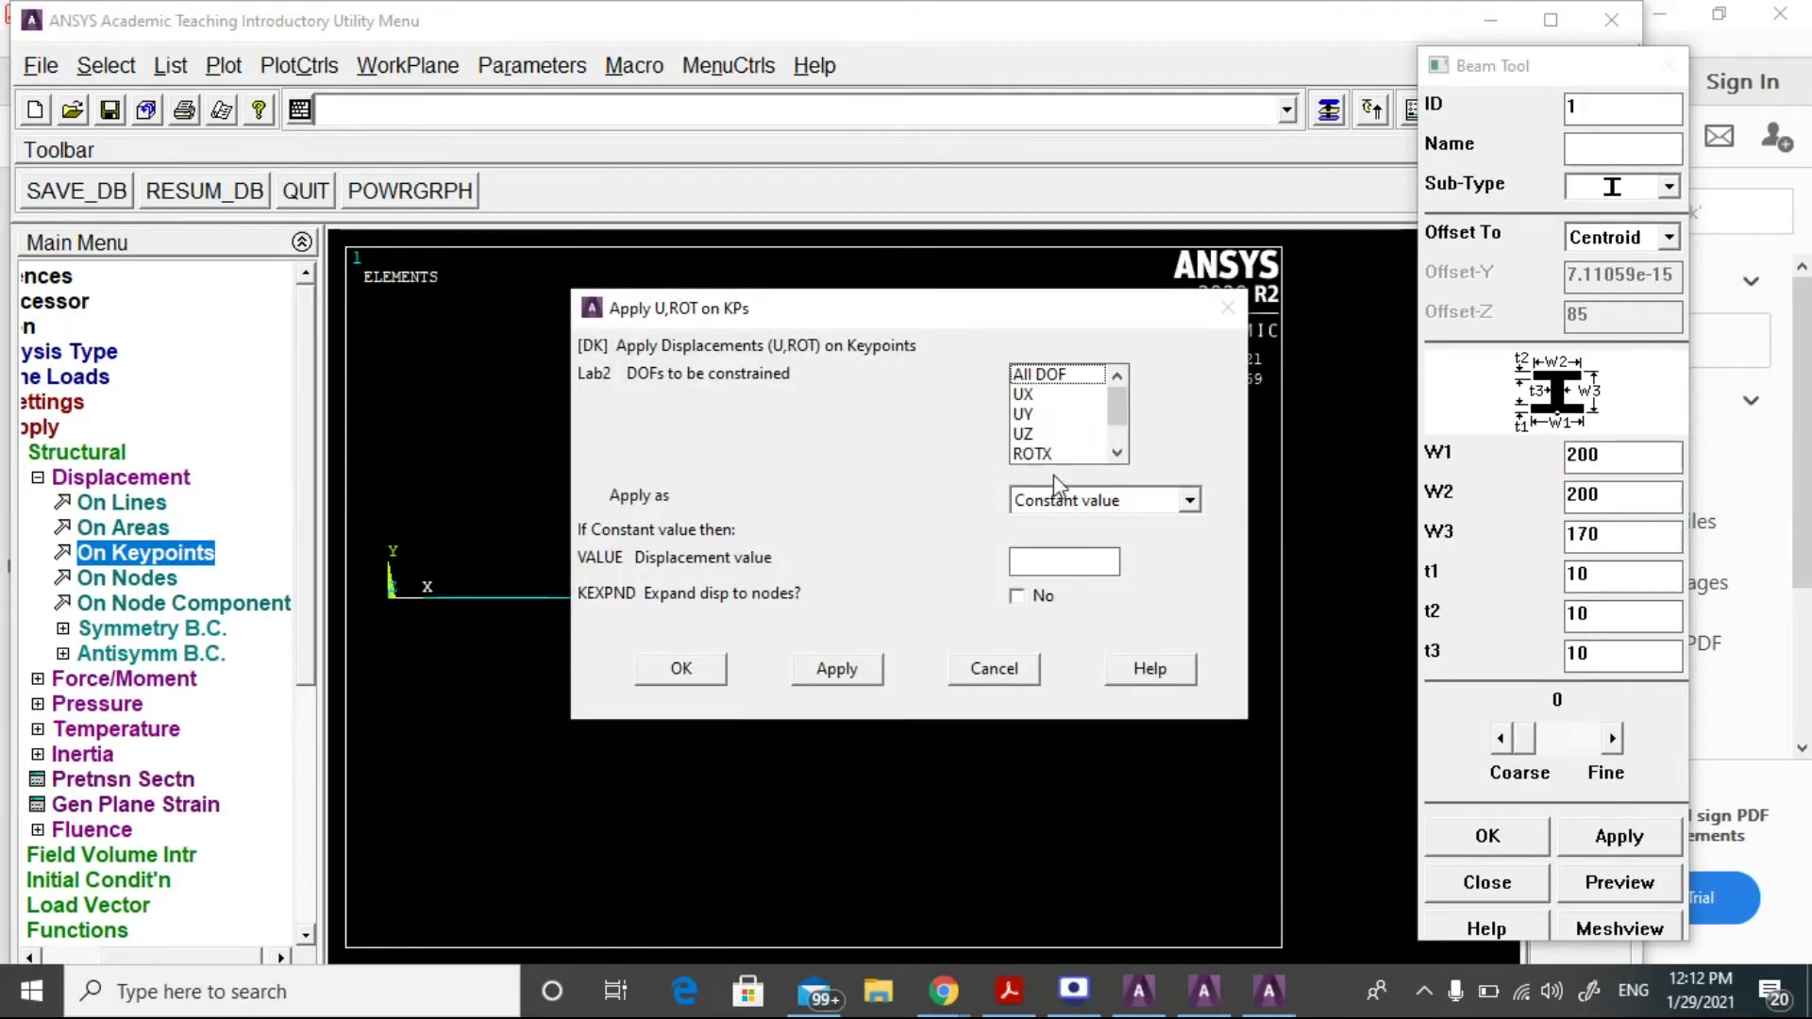
{"action": "left_click", "coordinate": [1057, 375]}
{"action": "left_click", "coordinate": [1068, 558]}
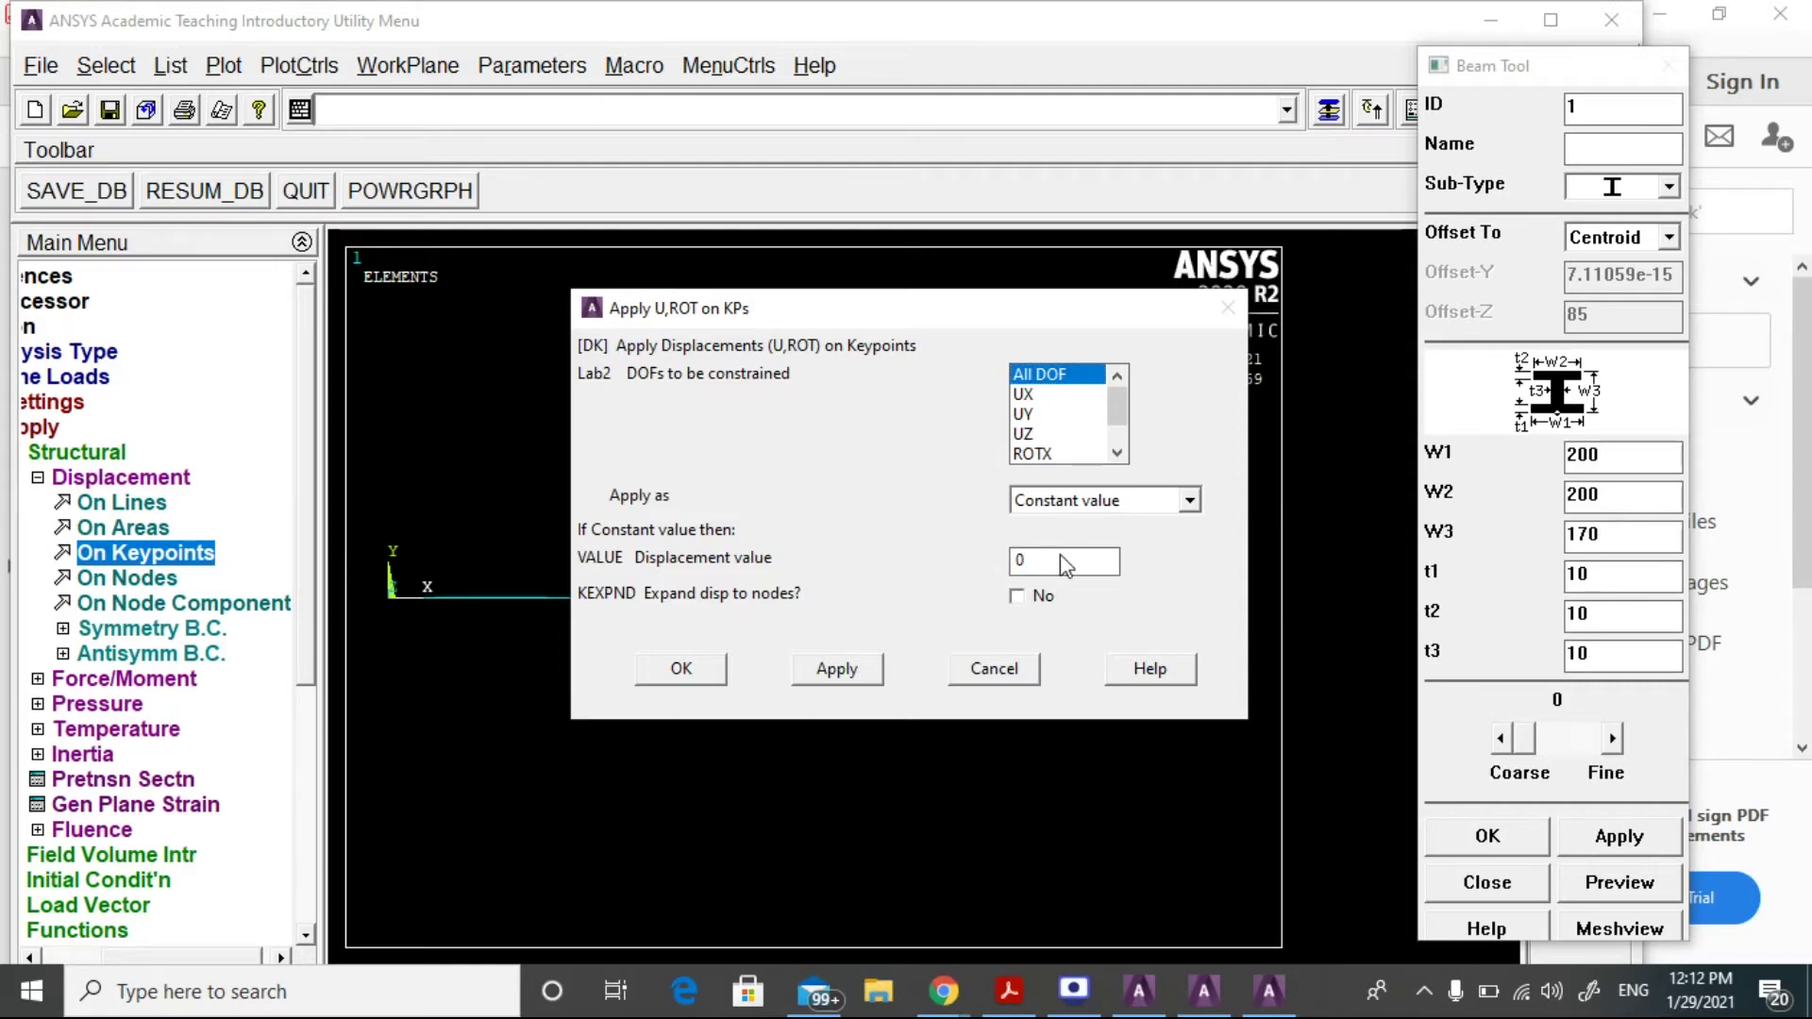
{"action": "left_click", "coordinate": [681, 669]}
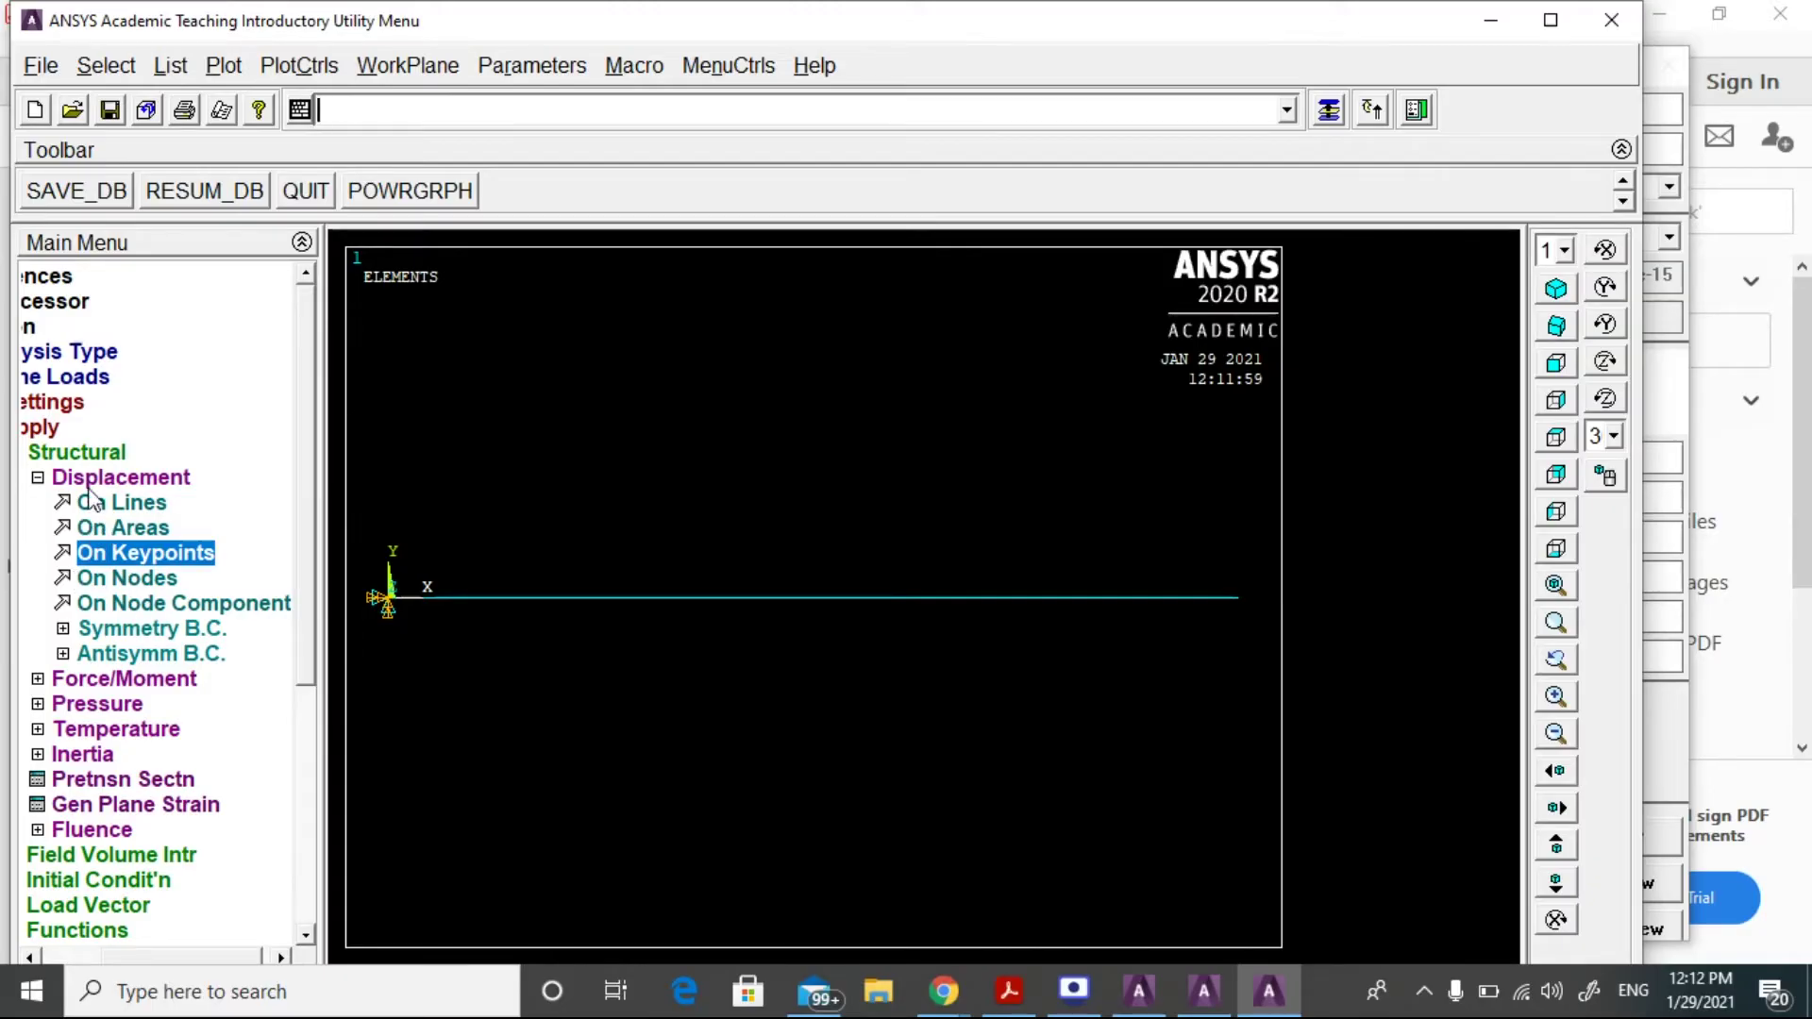
Apply a constant FY force of -1000 on keypoint 2 at the beam's free end.
{"action": "left_click", "coordinate": [122, 678]}
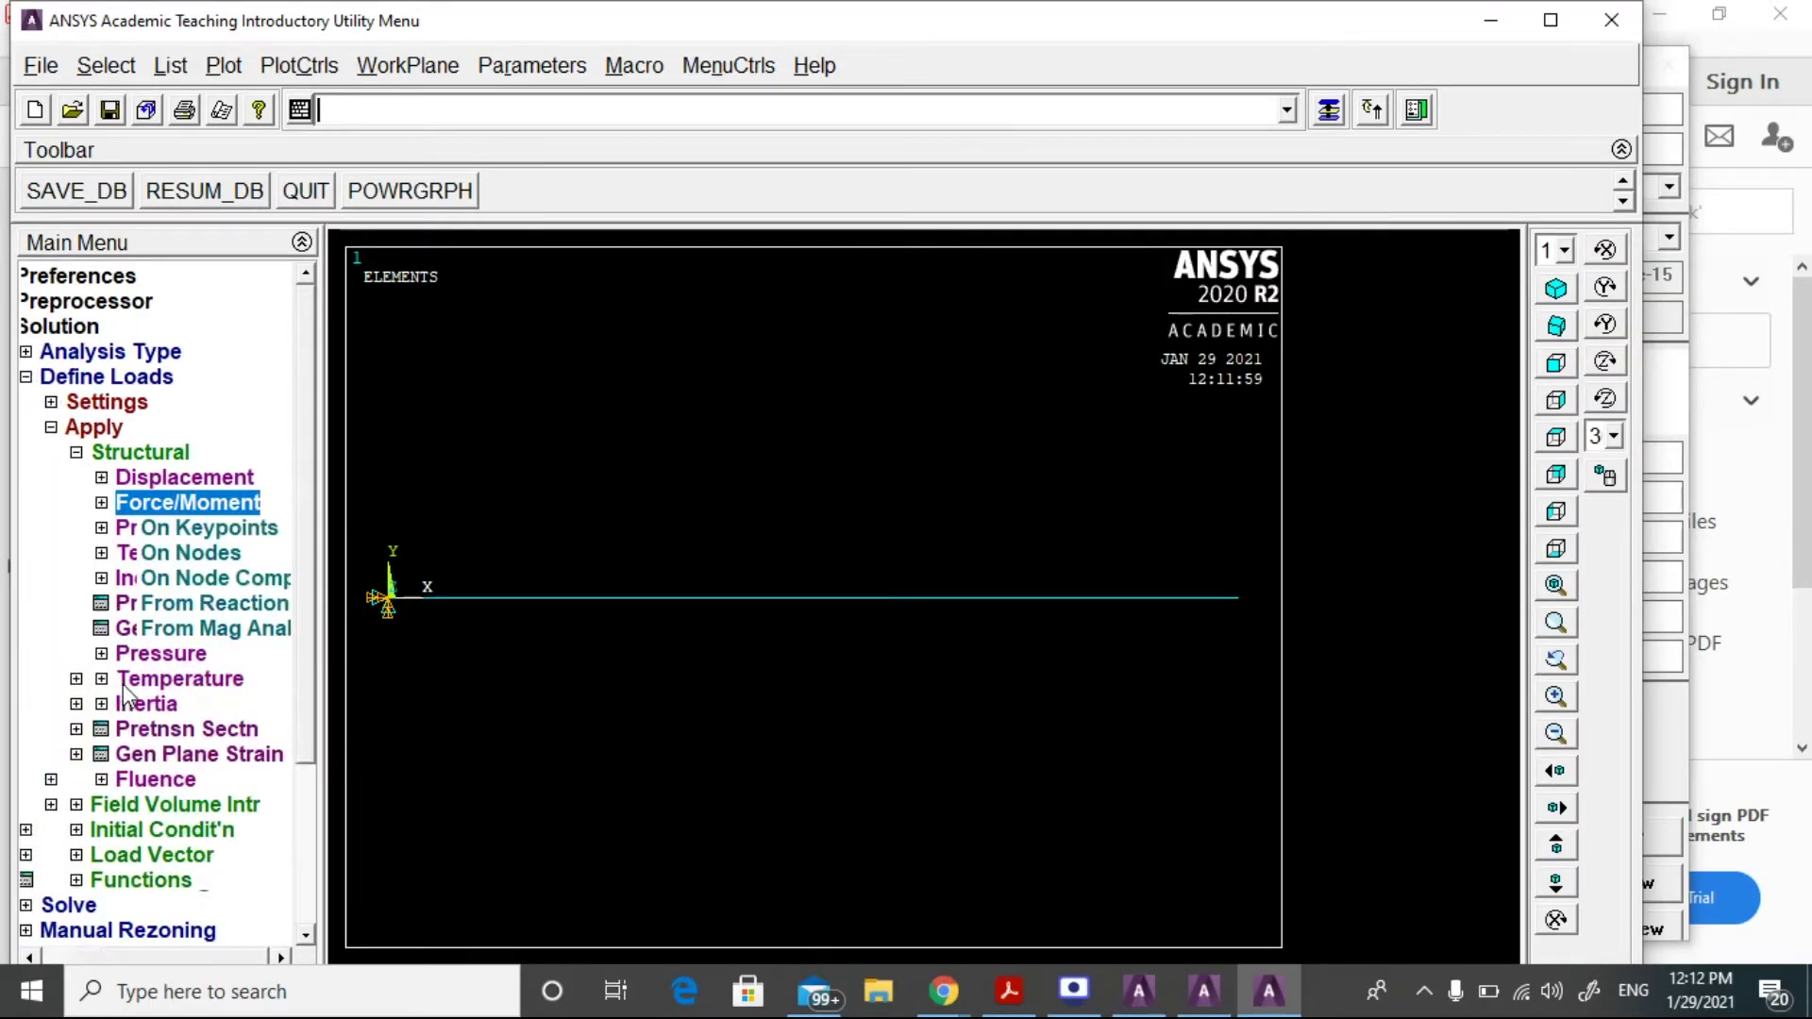
{"action": "left_click", "coordinate": [200, 528]}
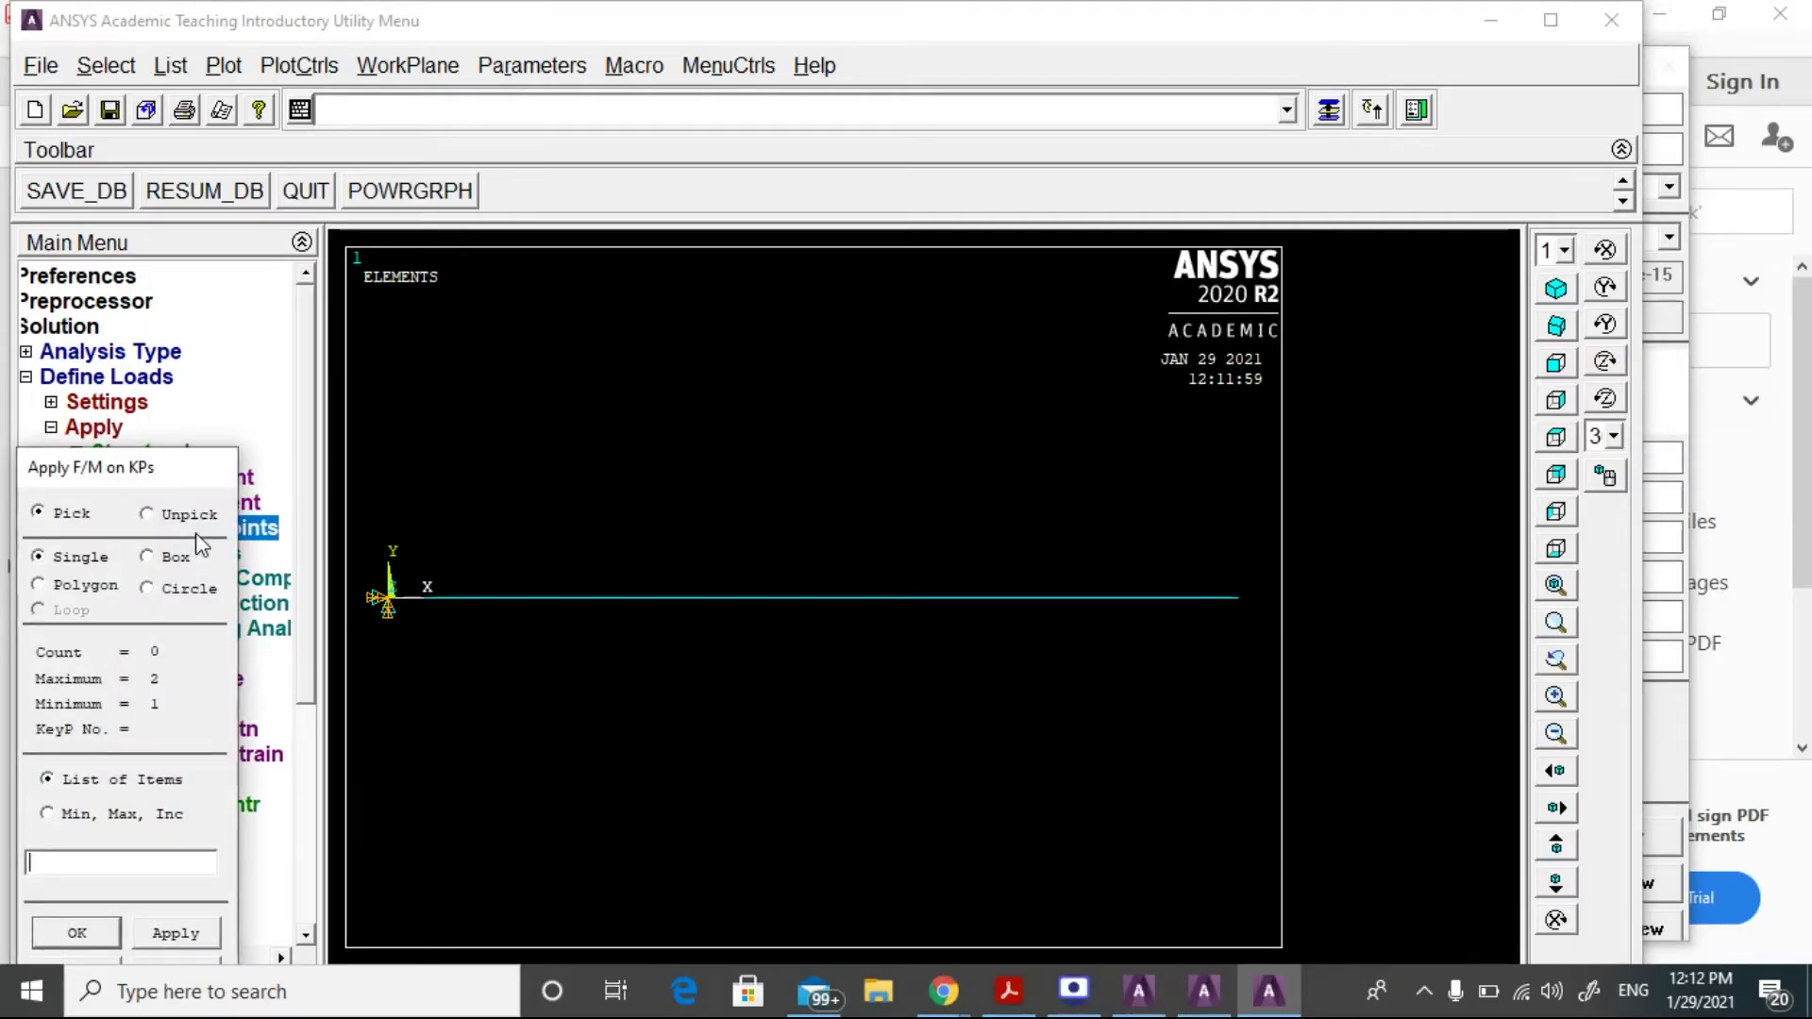
{"action": "left_click", "coordinate": [1240, 598]}
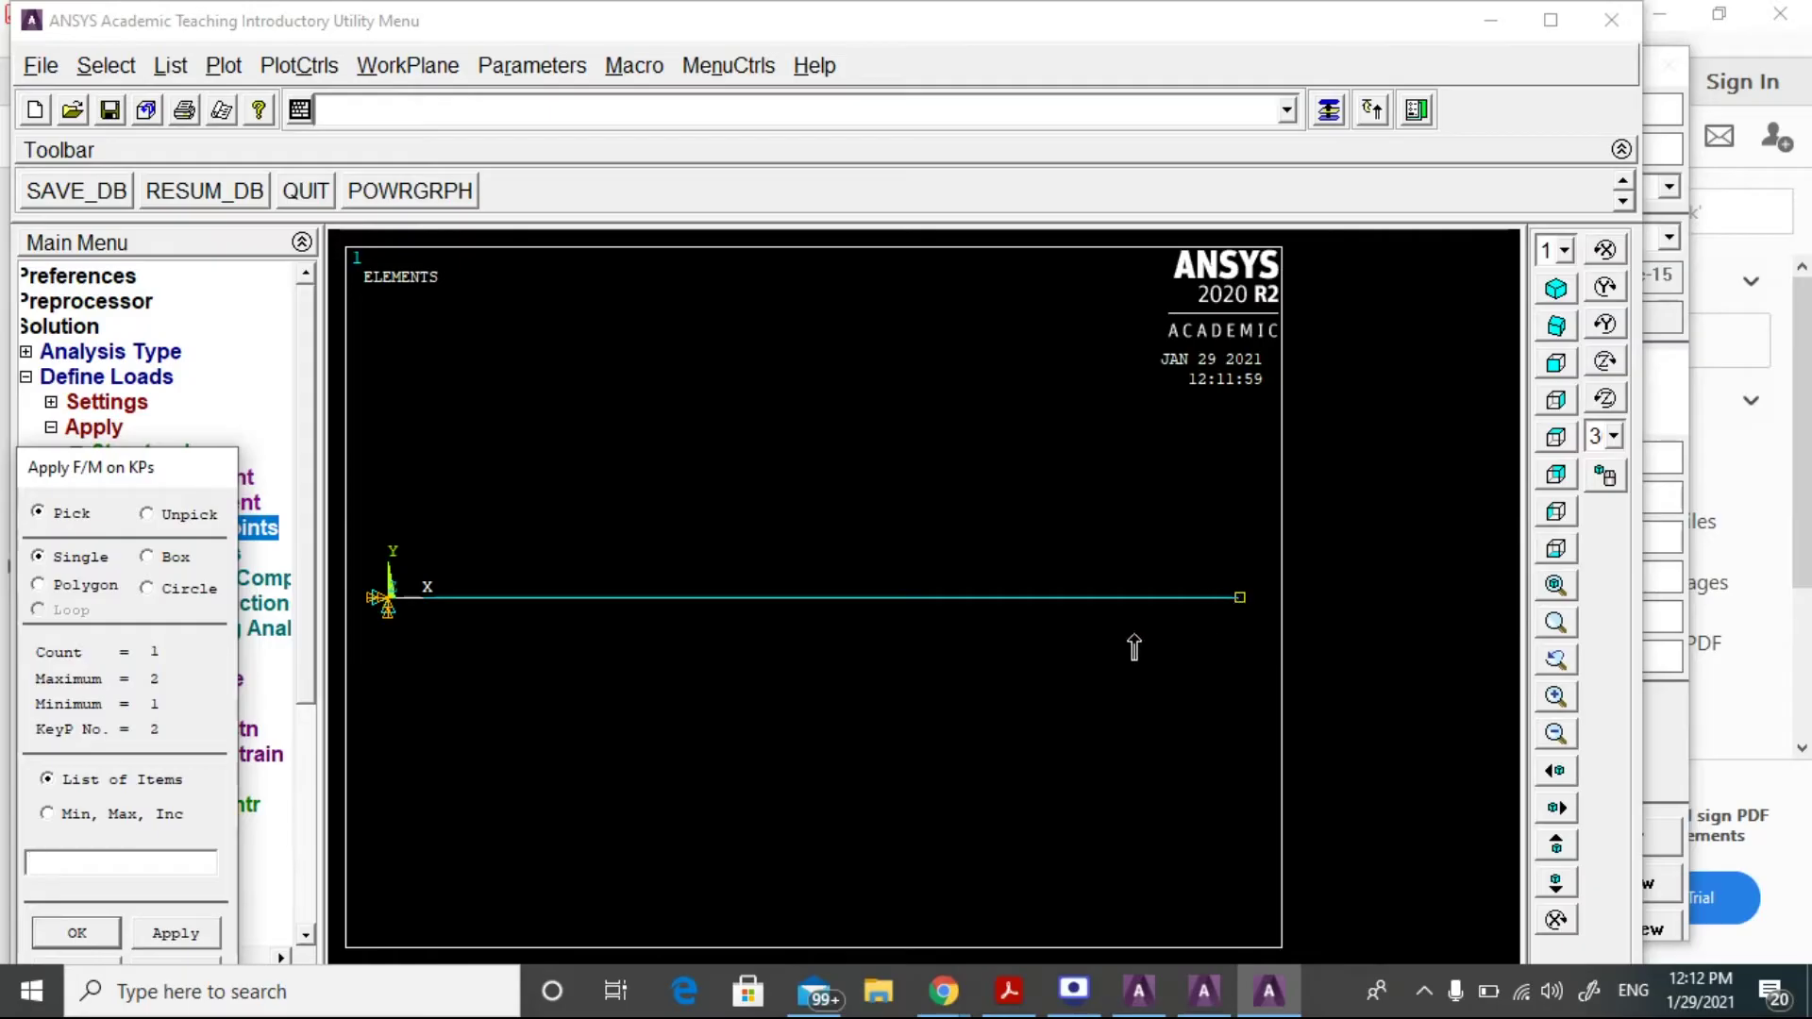
{"action": "left_click", "coordinate": [70, 930]}
{"action": "left_click", "coordinate": [1096, 442]}
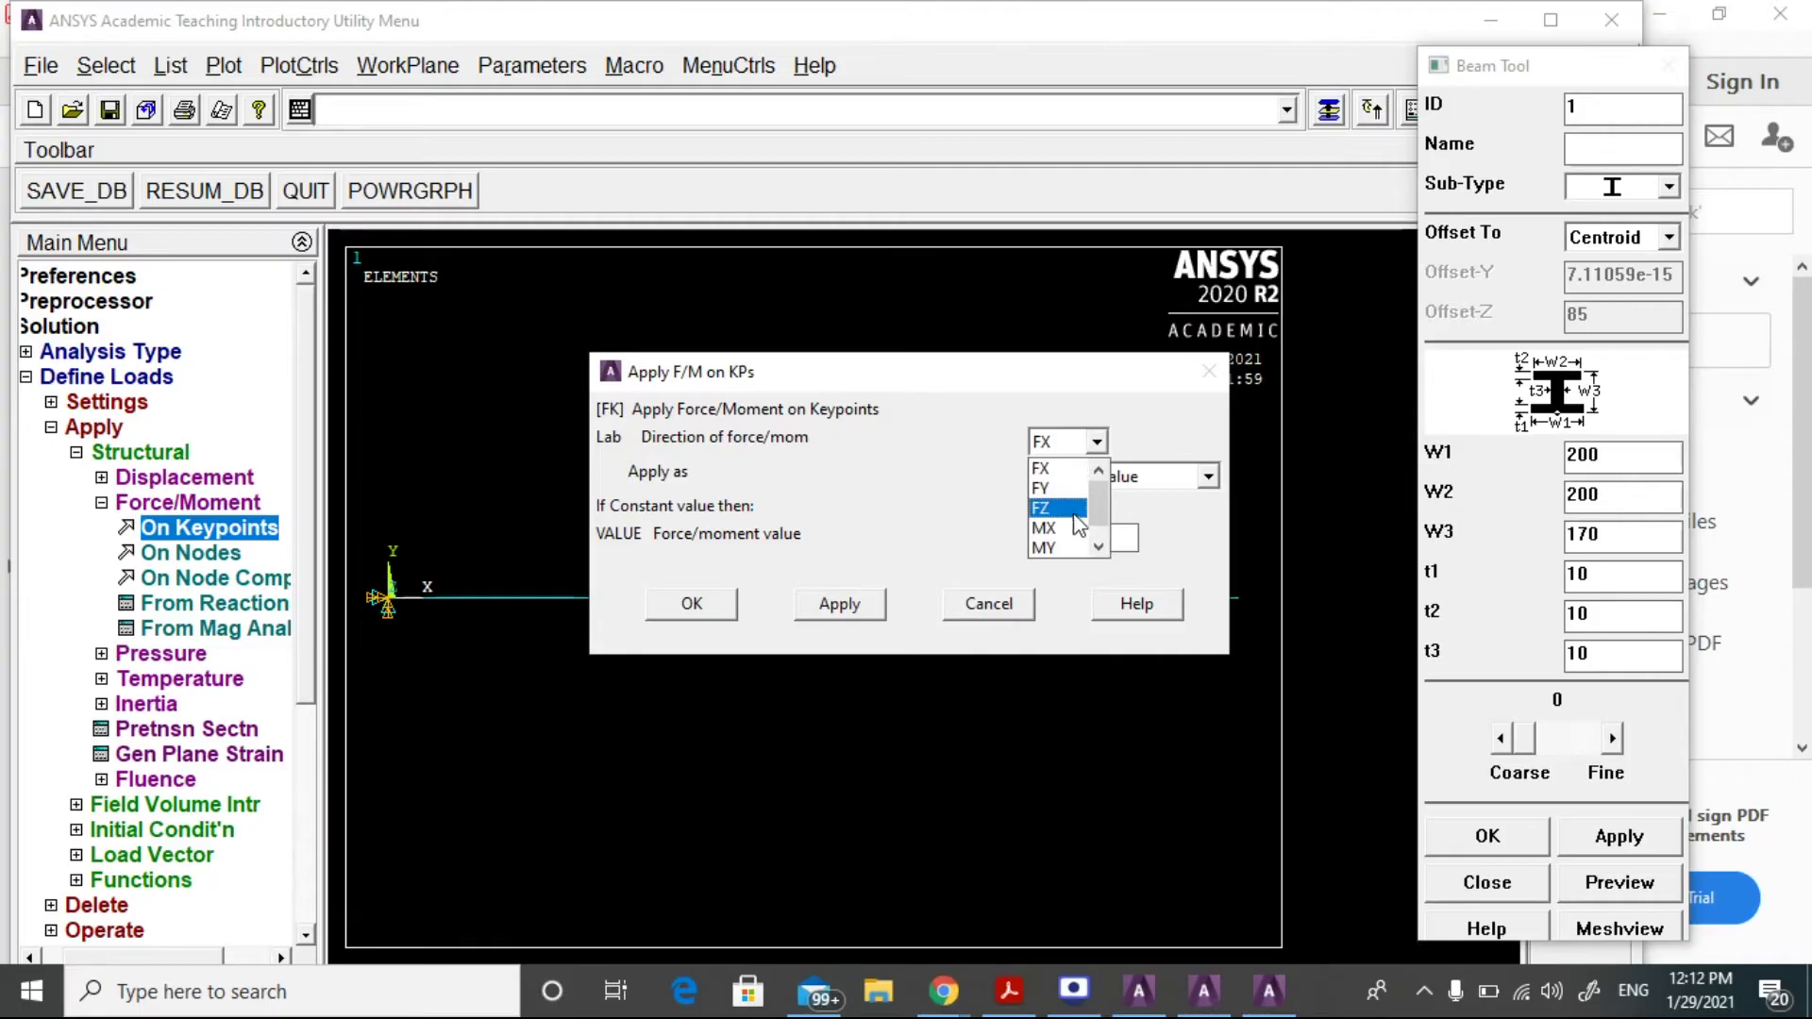
{"action": "left_click", "coordinate": [1057, 488]}
{"action": "left_click", "coordinate": [1097, 540]}
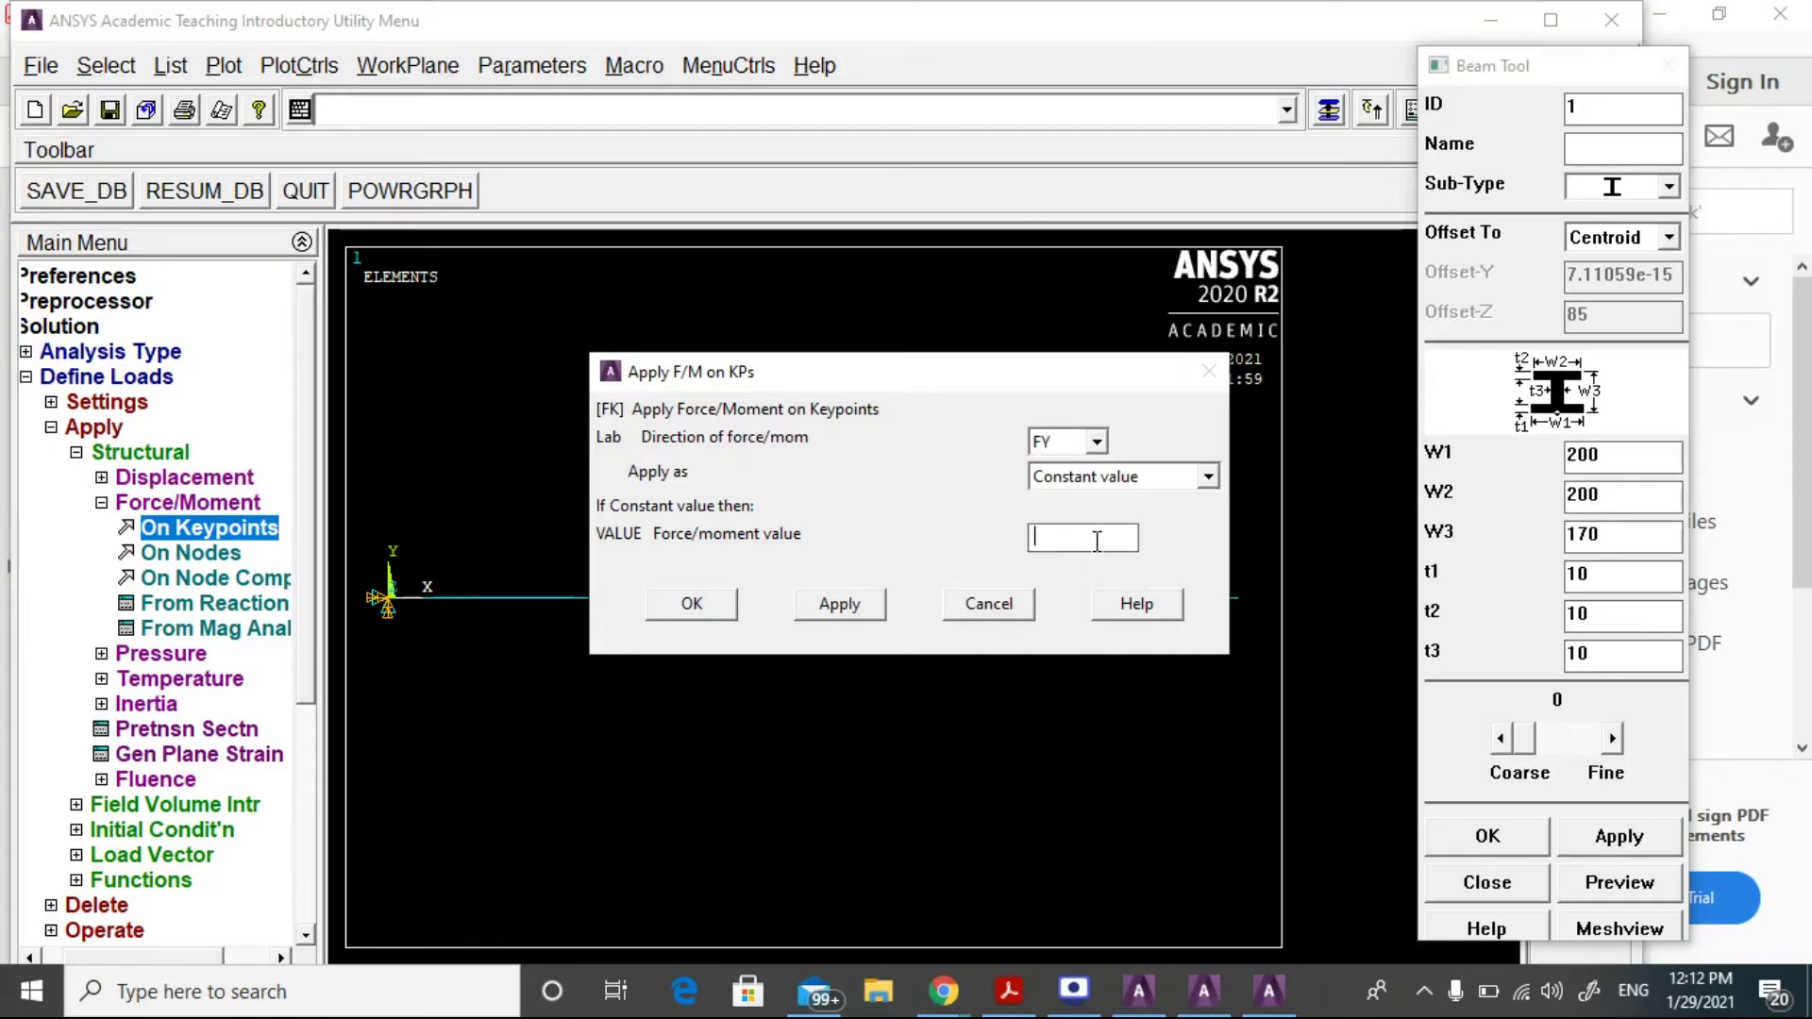
{"action": "type", "text": "-1000"}
{"action": "left_click", "coordinate": [687, 609]}
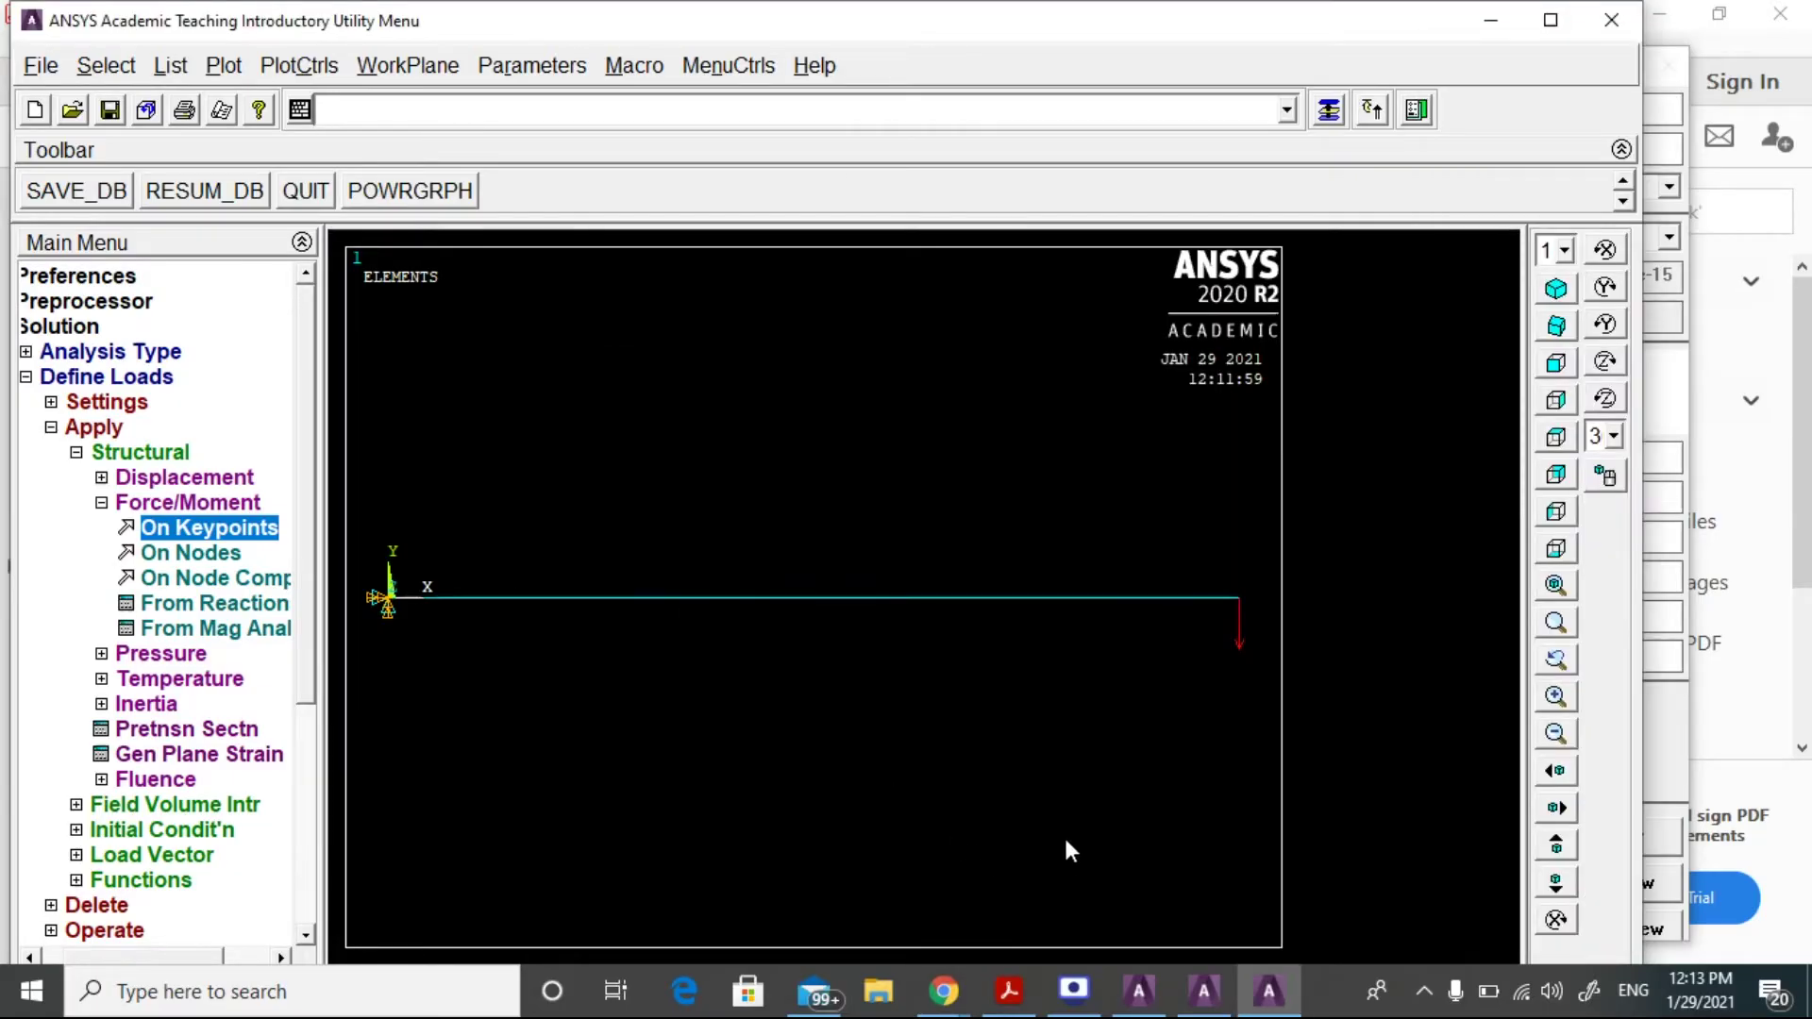
Solve the current load step and close the solution status window.
{"action": "scroll", "coordinate": [306, 896], "scroll_direction": "down", "scroll_amount": 5}
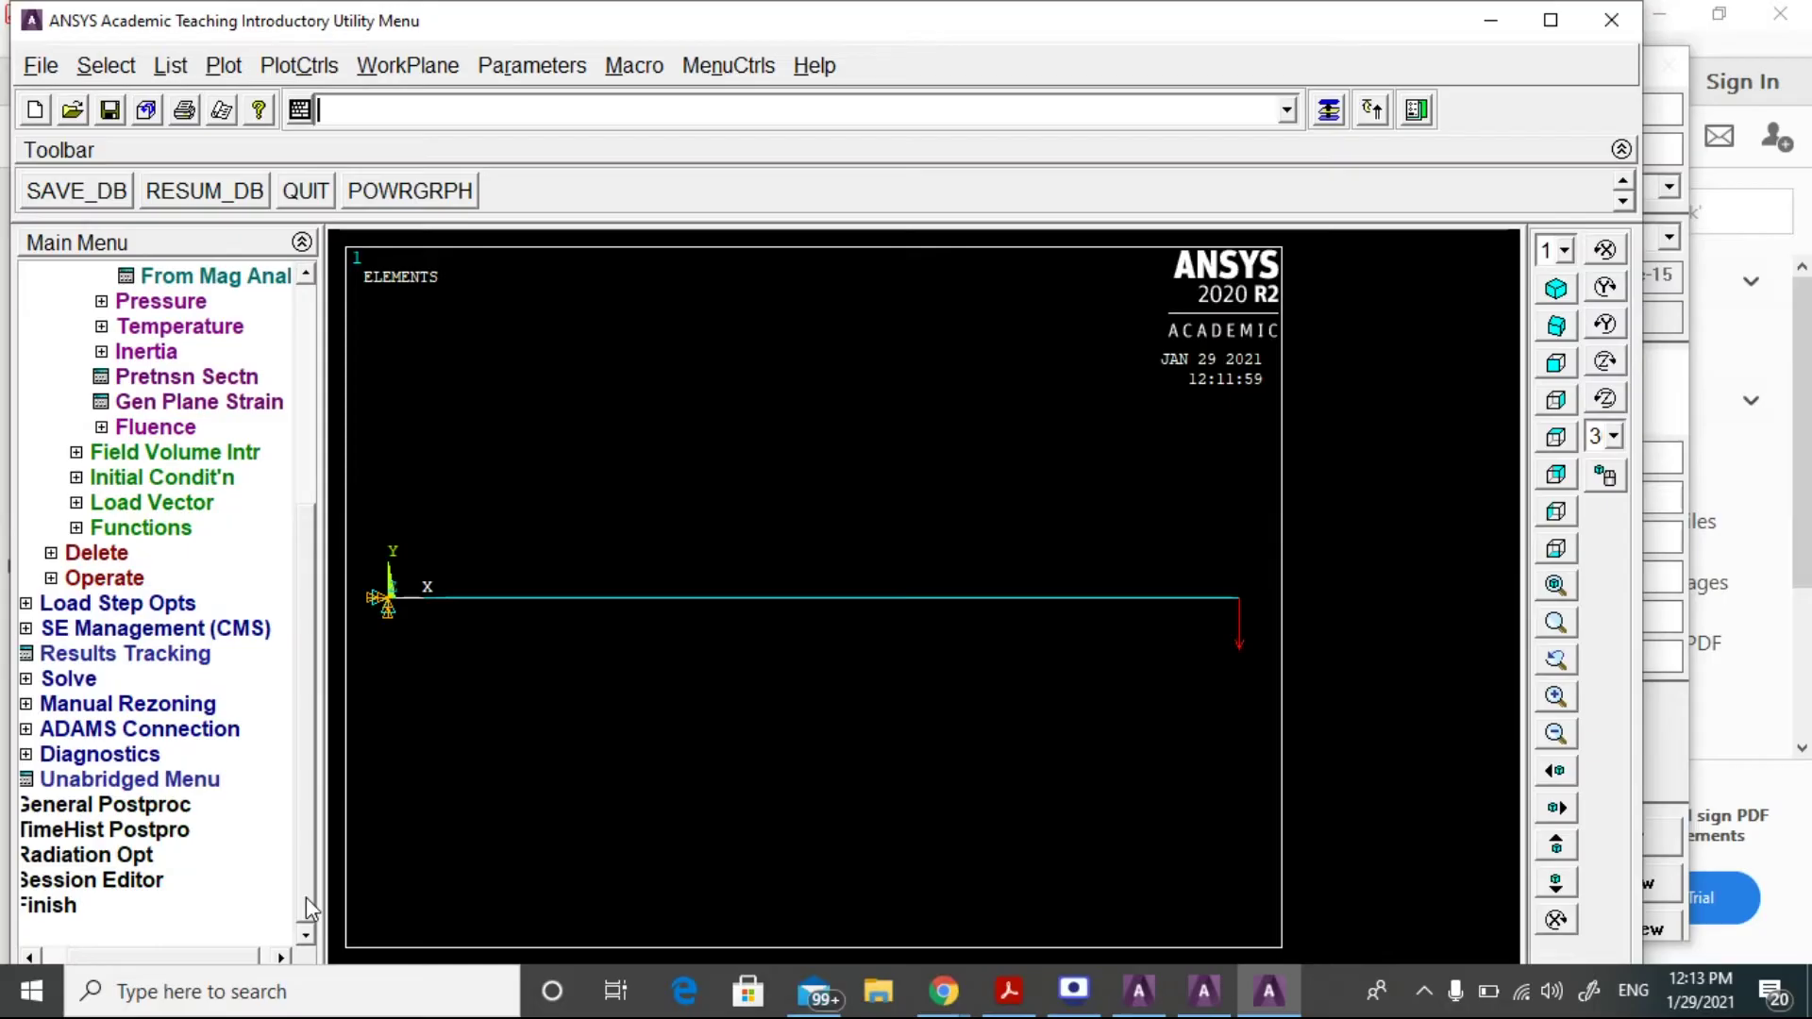
{"action": "left_click", "coordinate": [89, 687]}
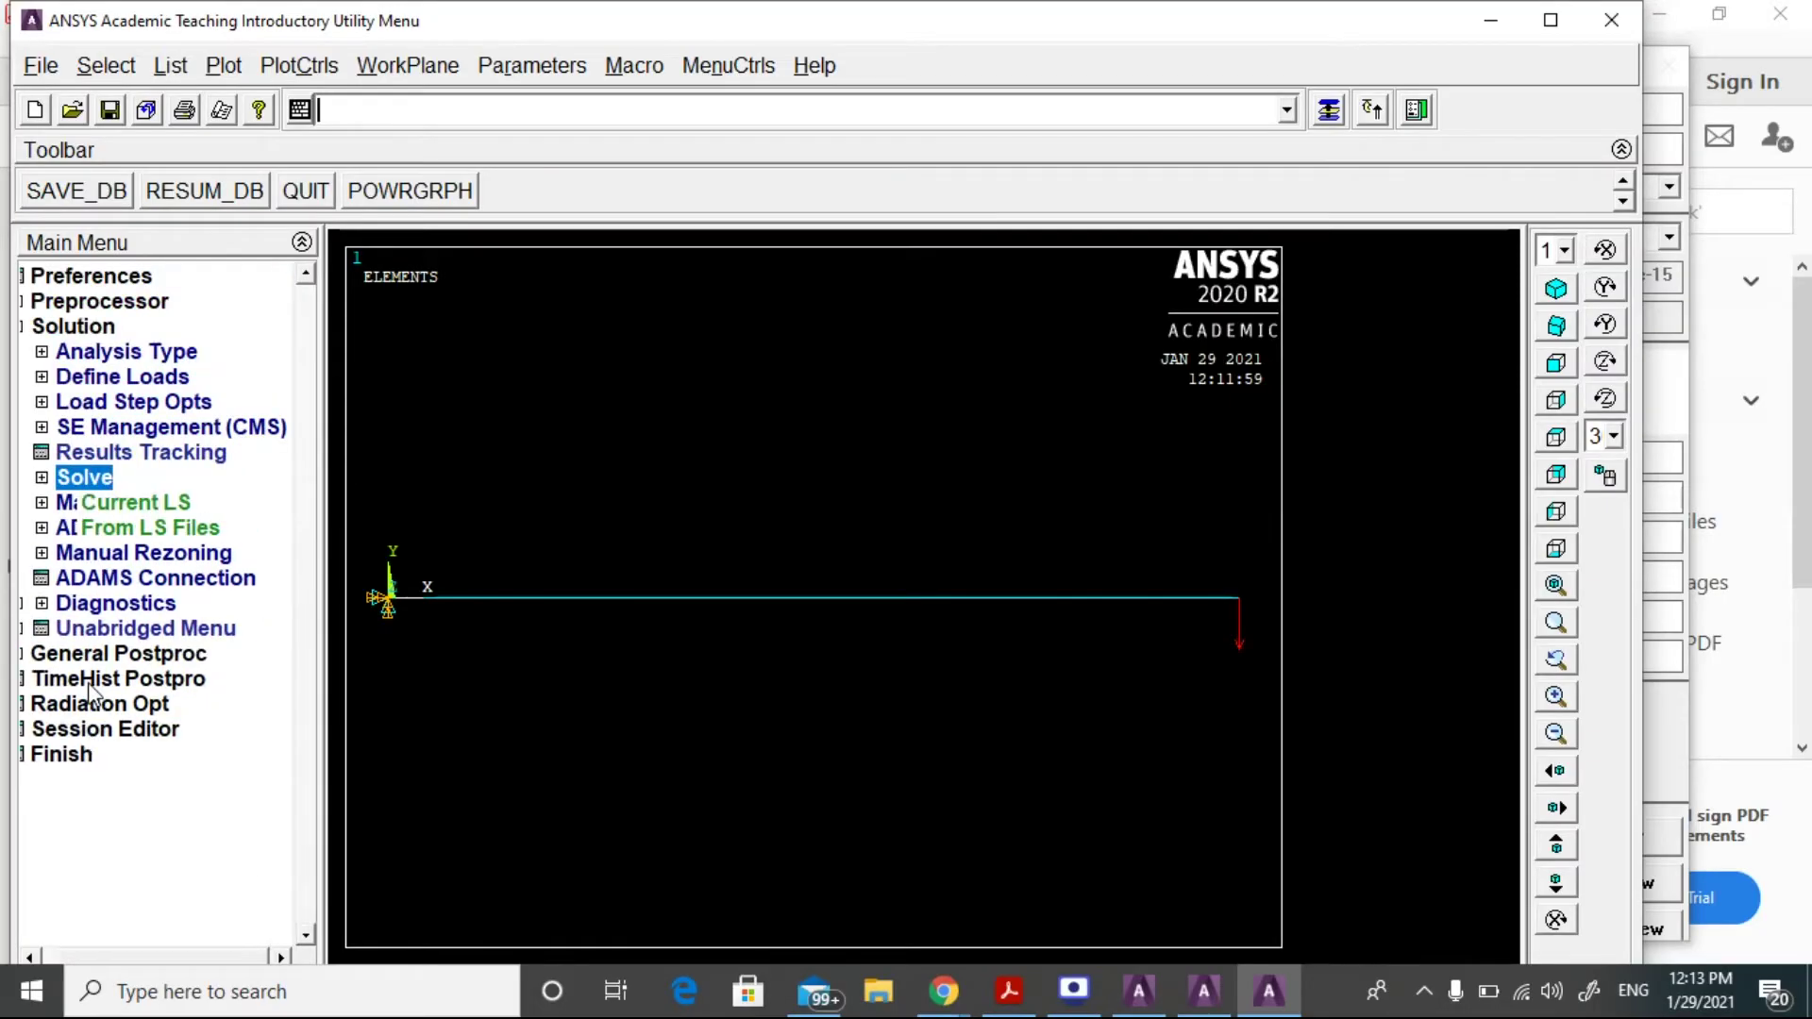
{"action": "left_click", "coordinate": [137, 502]}
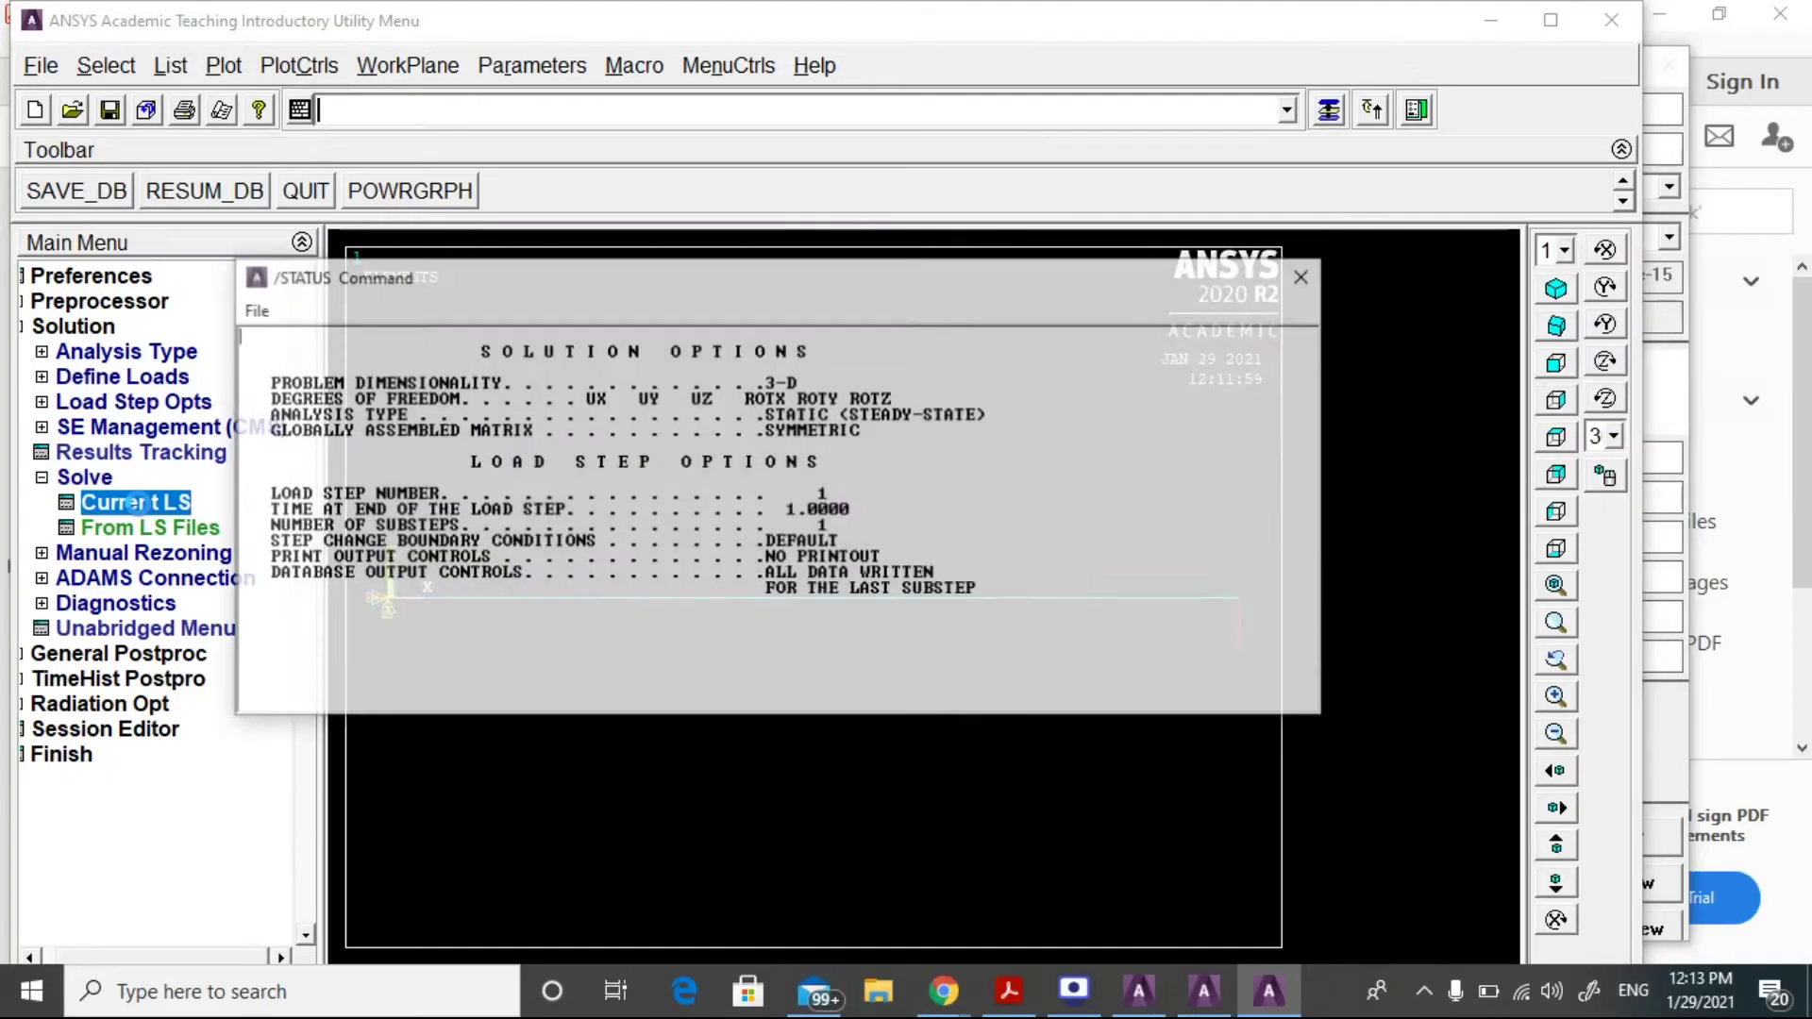
{"action": "left_click", "coordinate": [815, 661]}
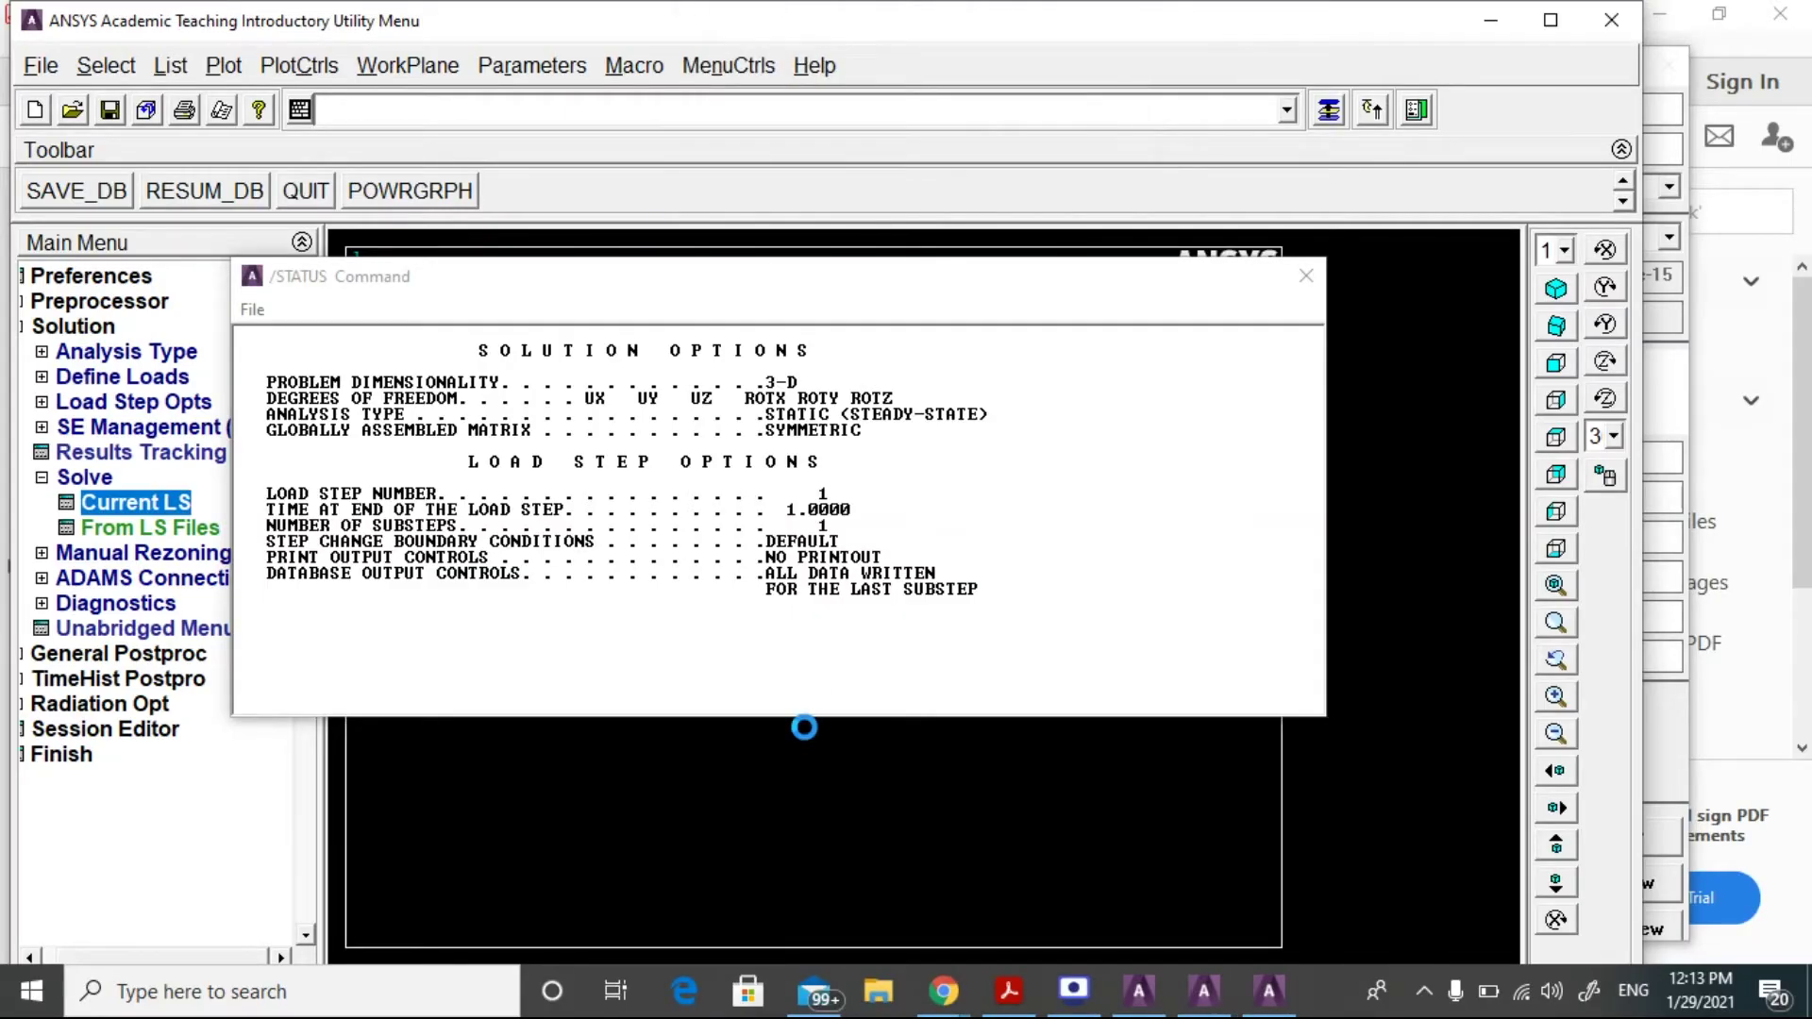
{"action": "left_click", "coordinate": [407, 200]}
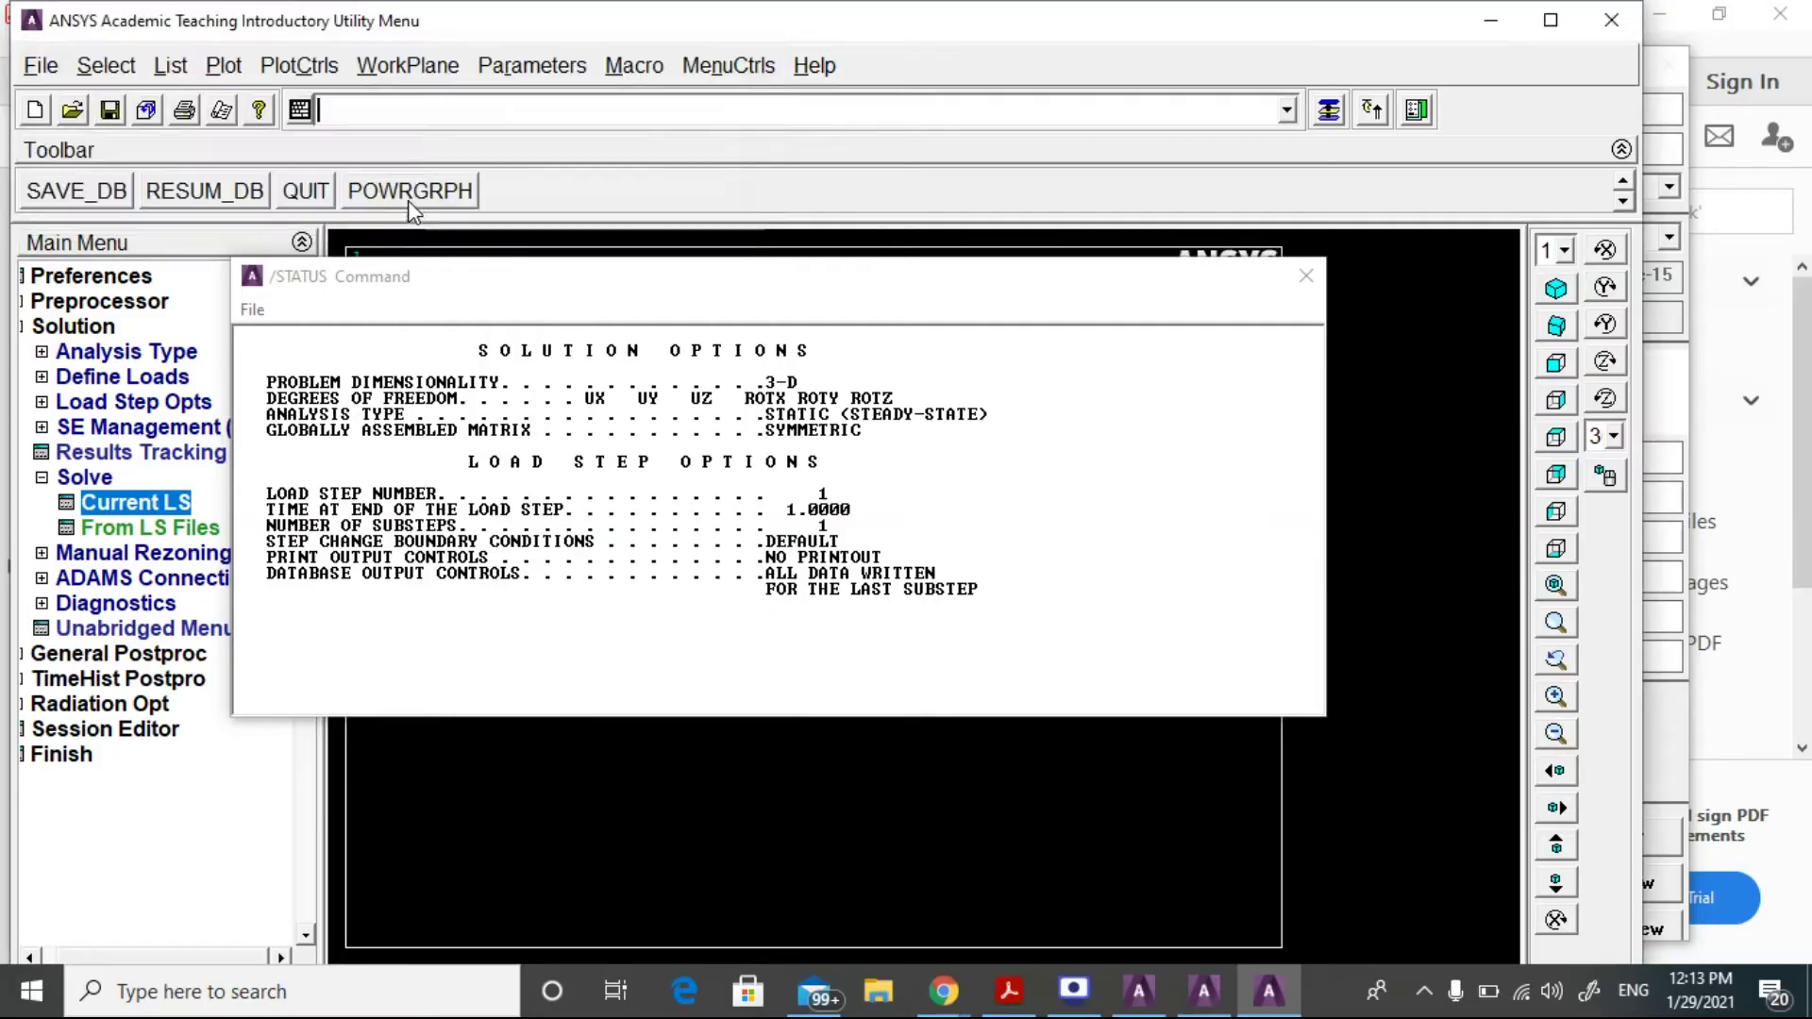
{"action": "left_click", "coordinate": [1305, 278]}
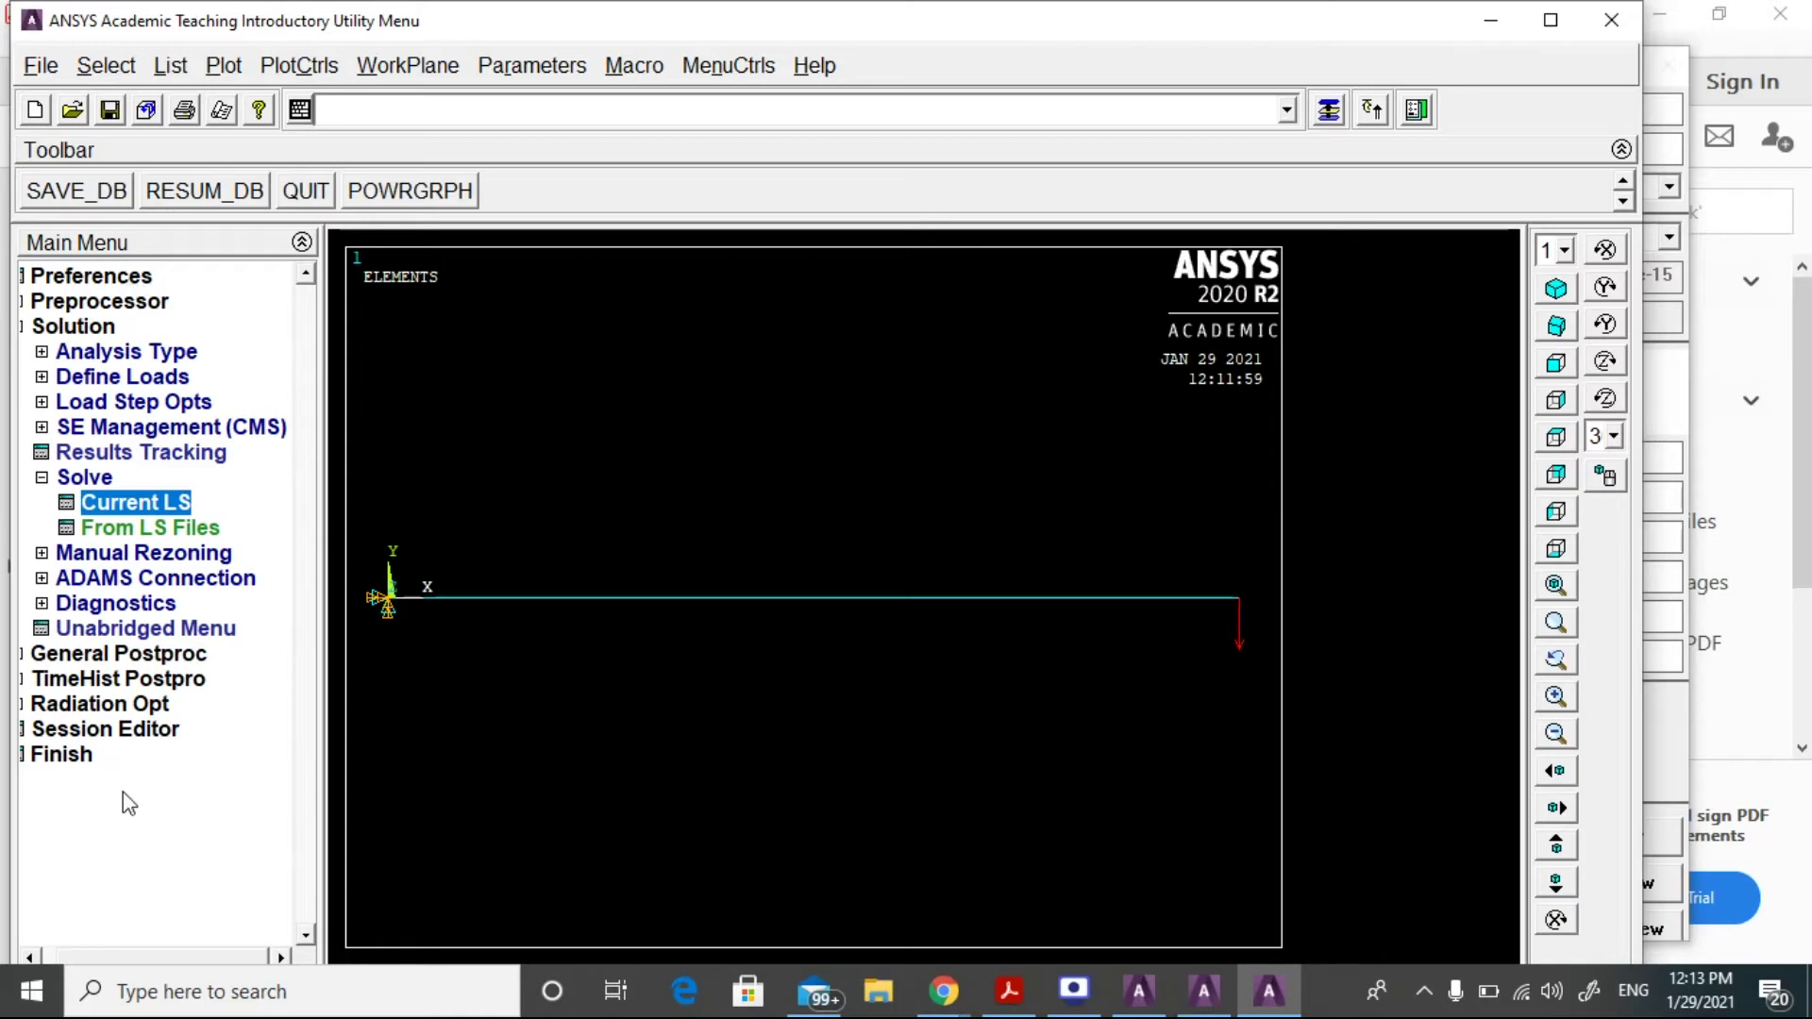
Plot the beam's deformed shape together with the undeformed shape using the Def + undeformed option.
{"action": "left_click", "coordinate": [140, 672]}
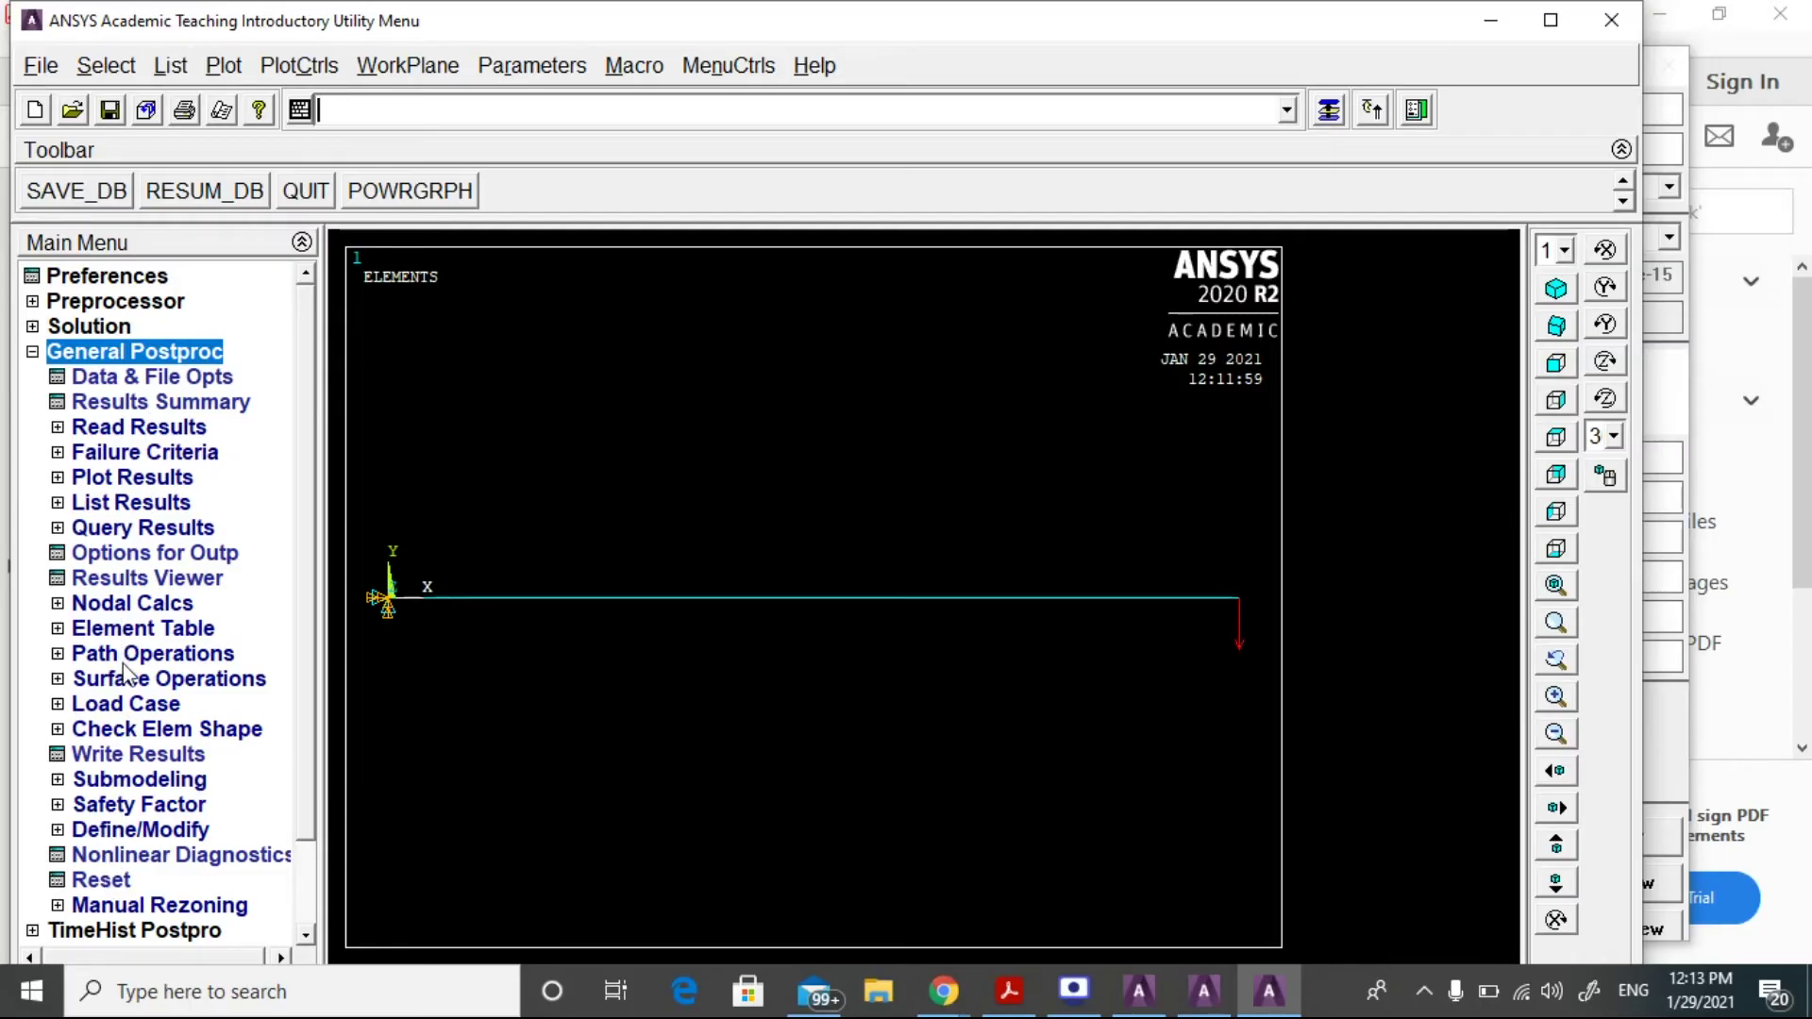
{"action": "left_click", "coordinate": [154, 577]}
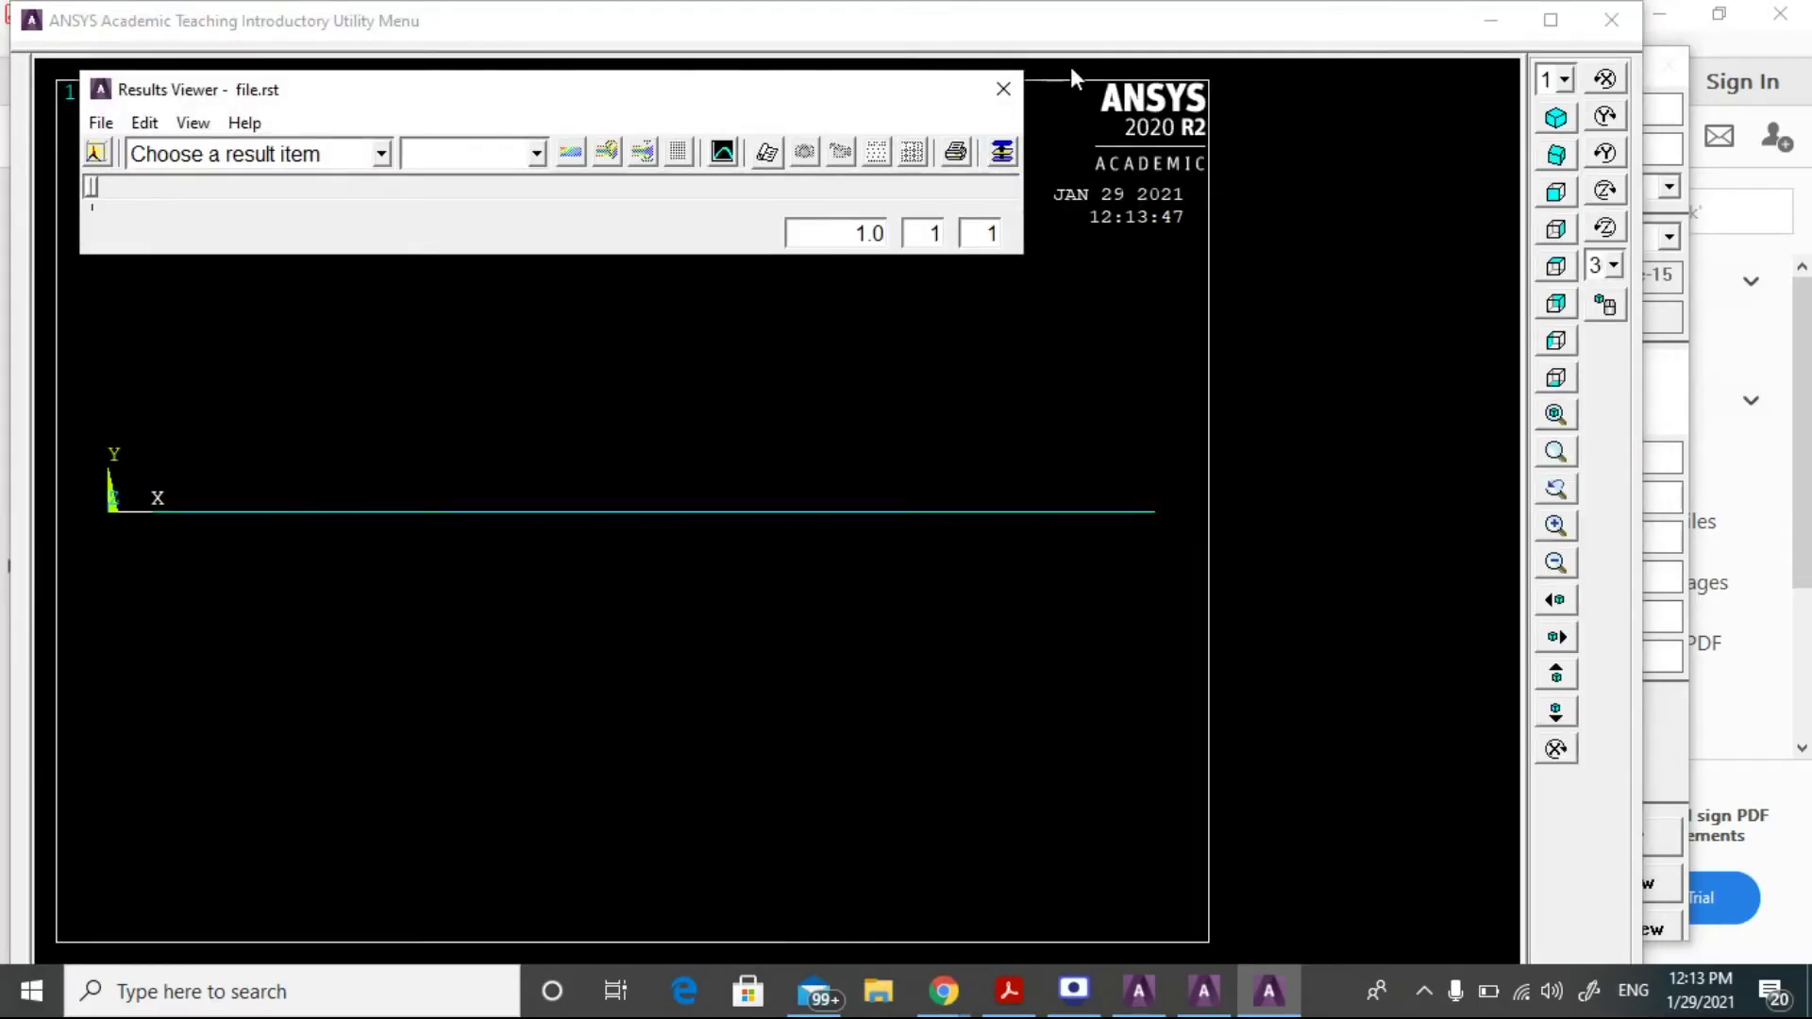
{"action": "left_click", "coordinate": [1004, 88]}
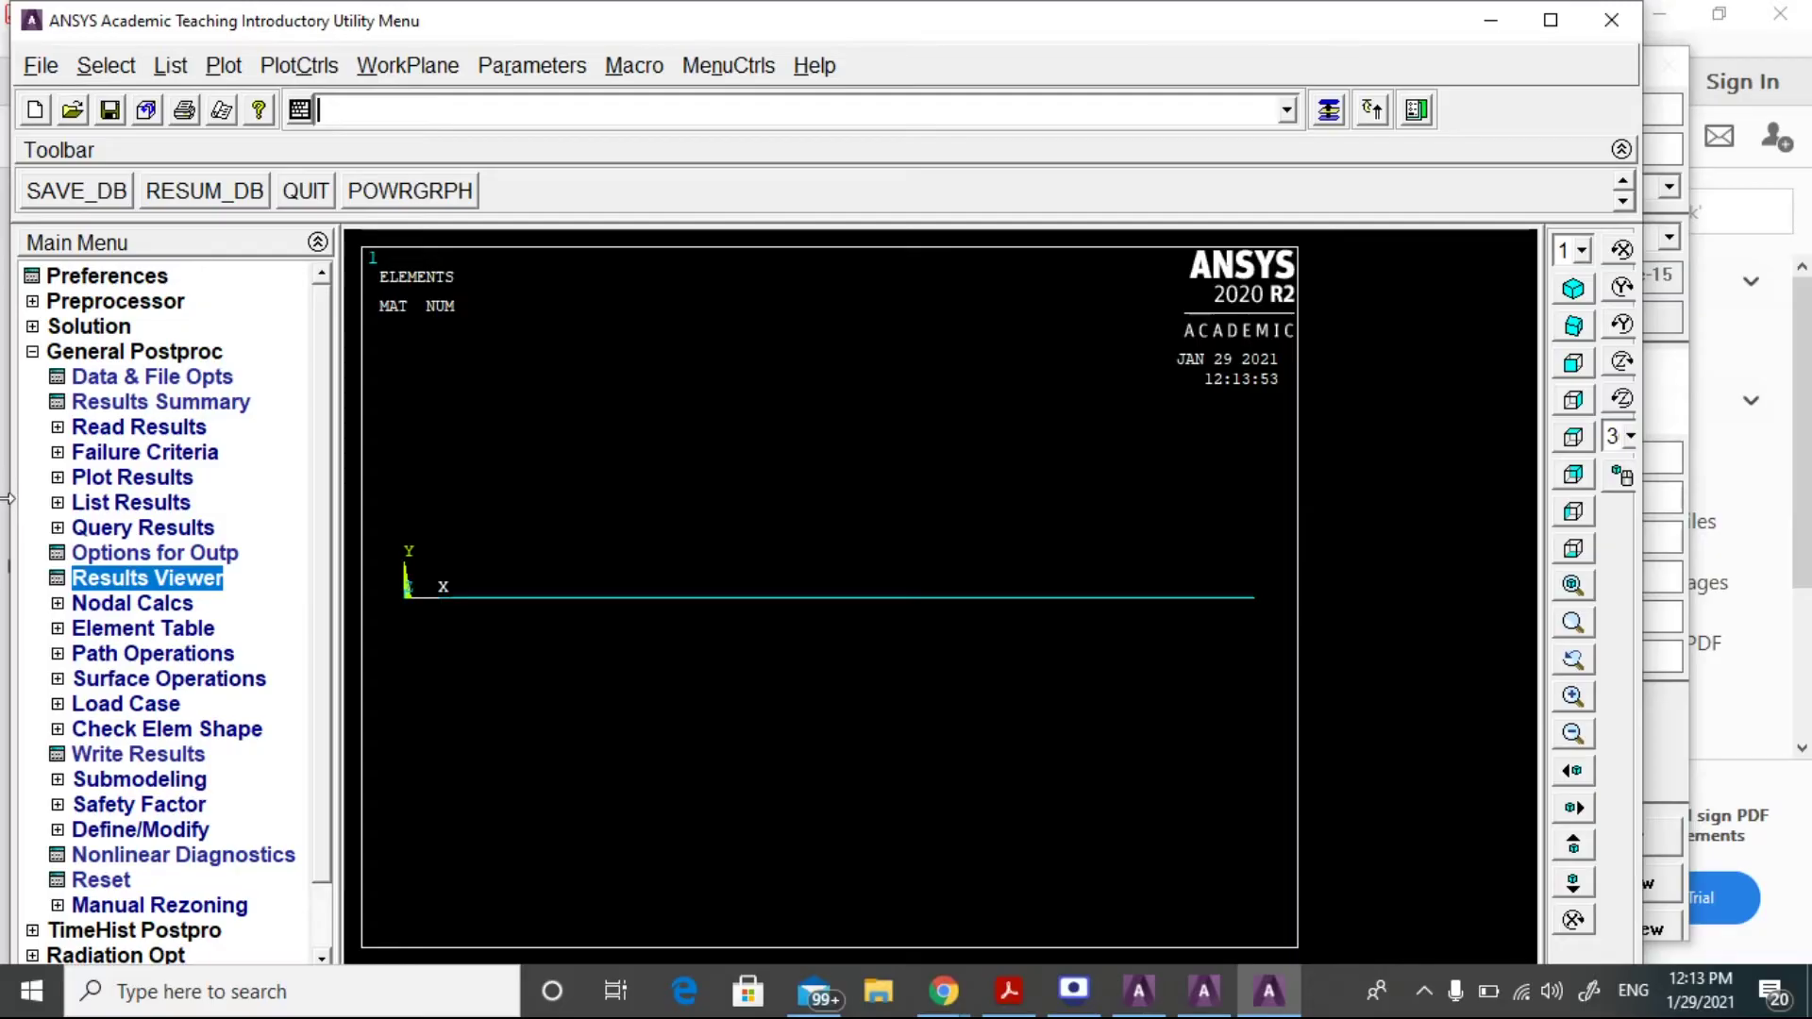
{"action": "left_click", "coordinate": [179, 477]}
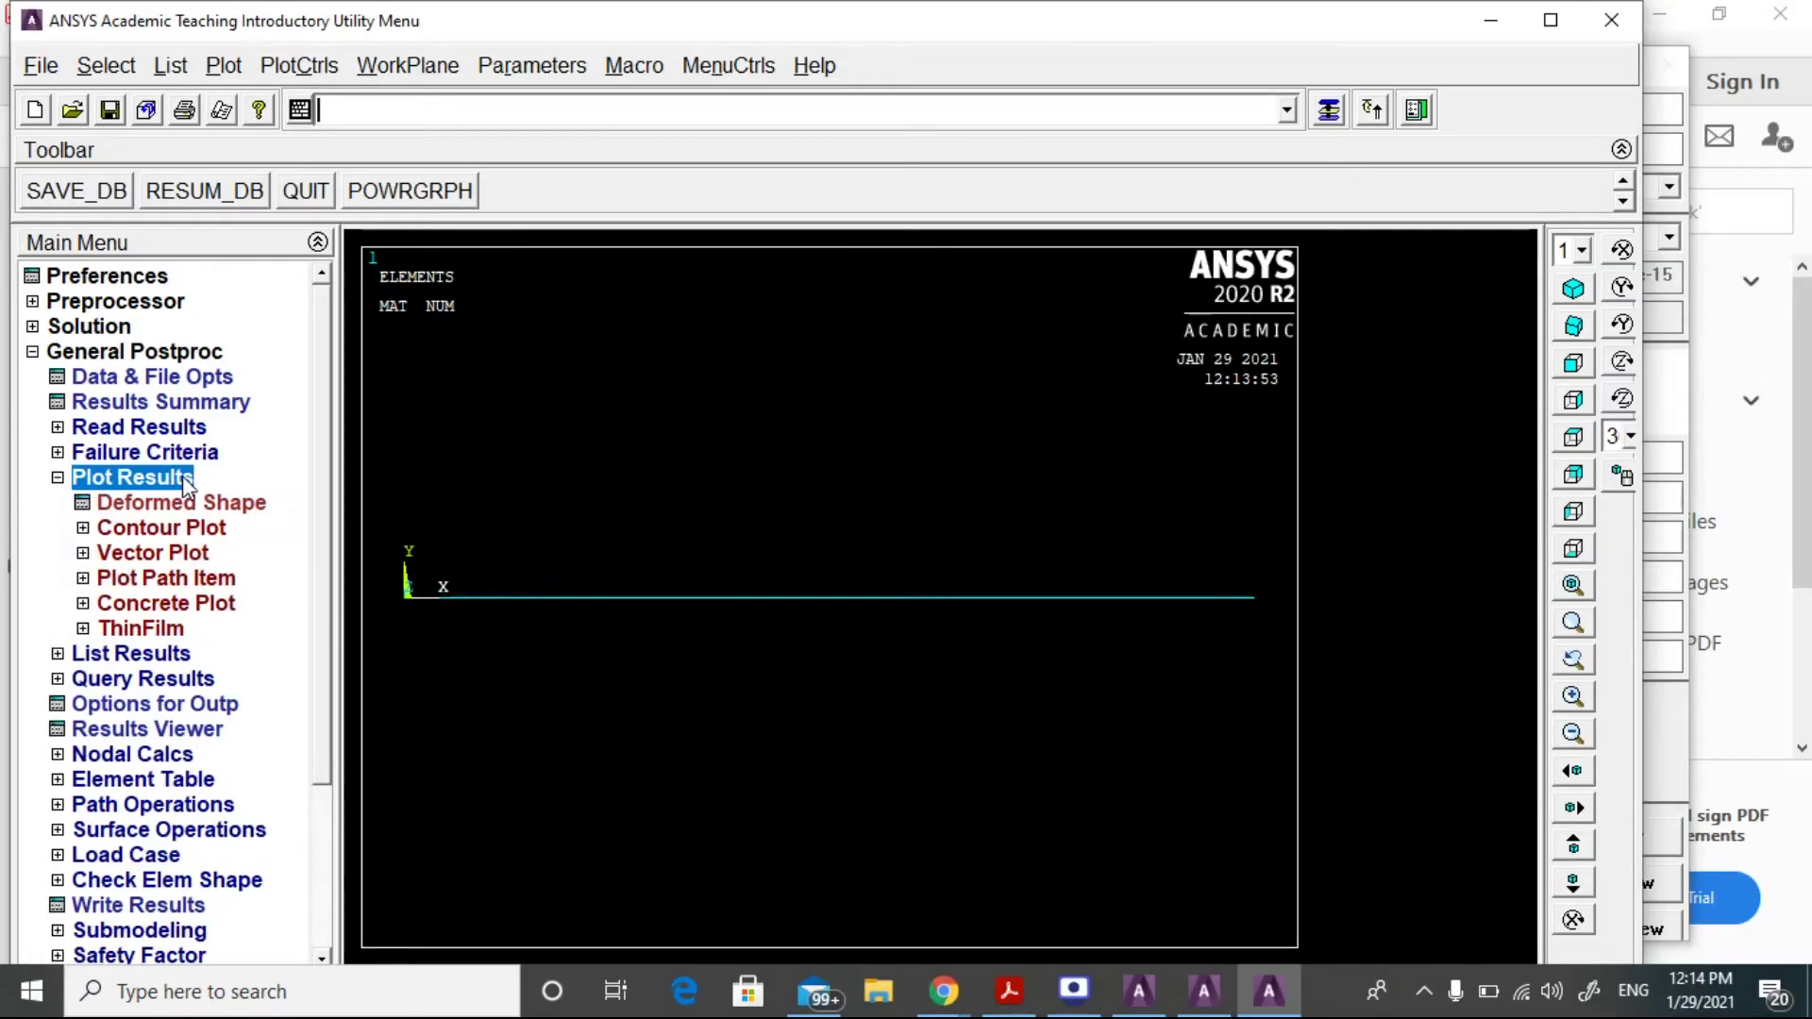
{"action": "left_click", "coordinate": [241, 511]}
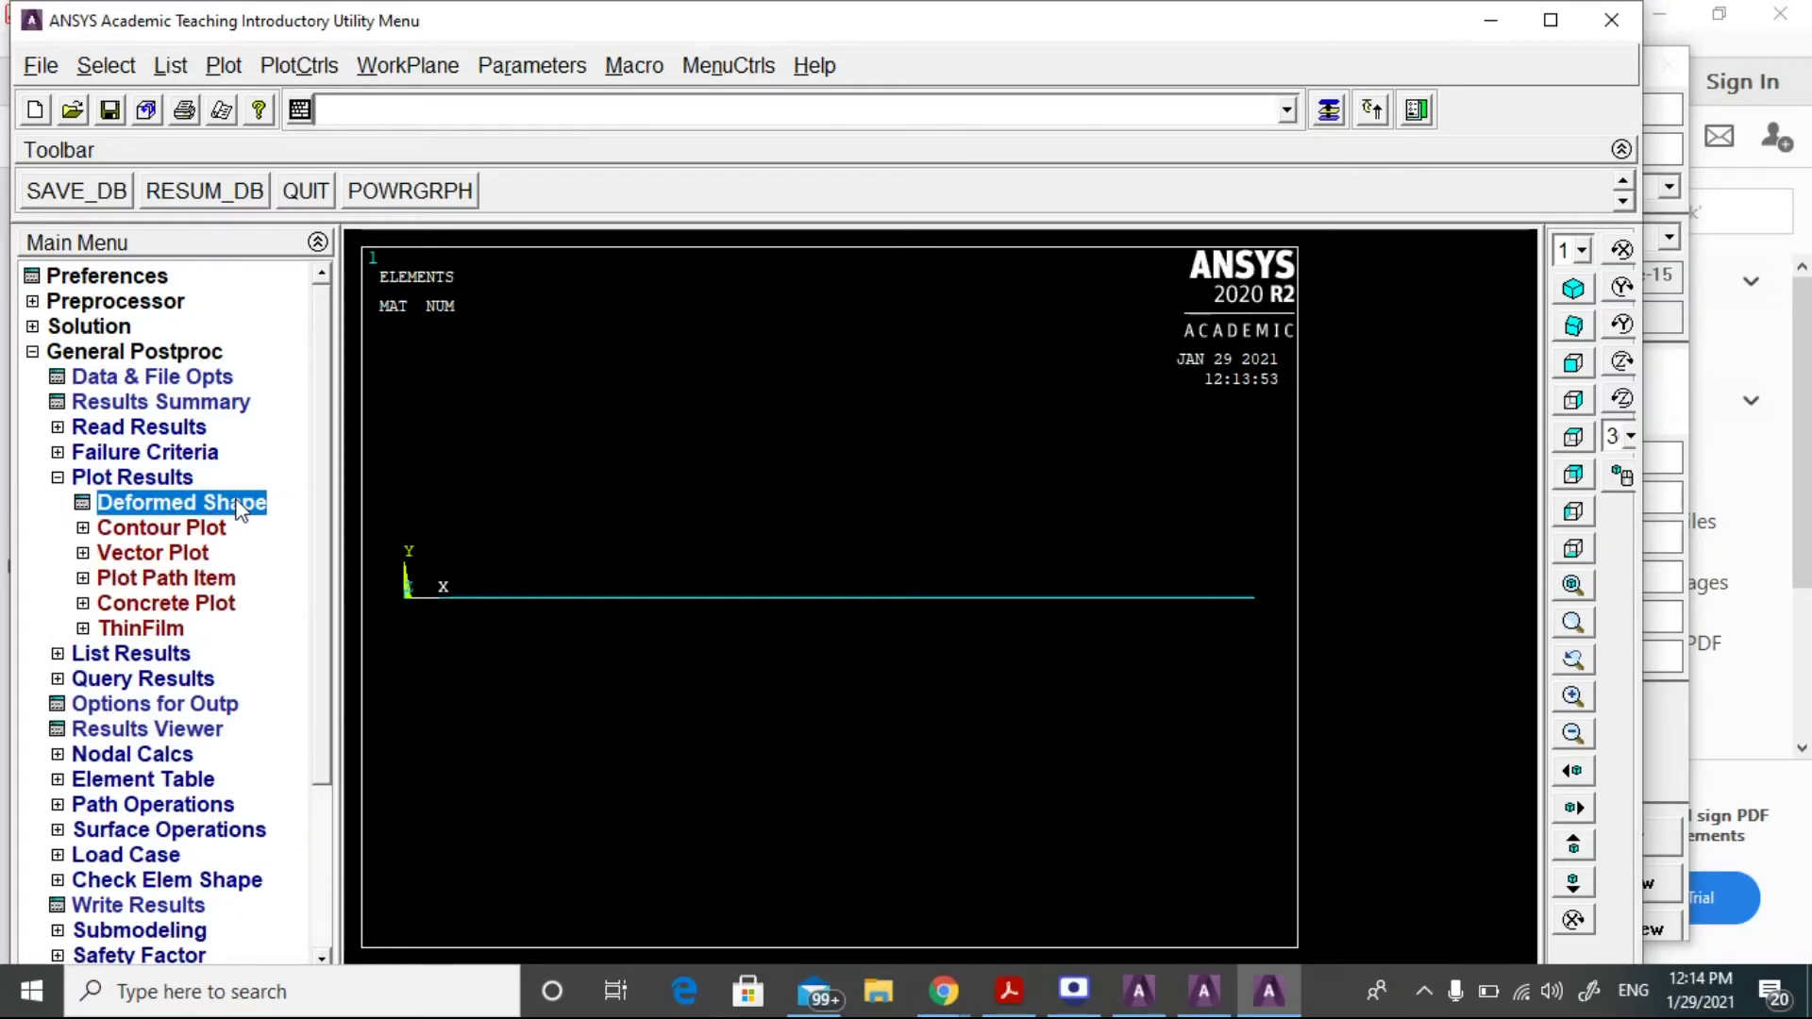
{"action": "left_click", "coordinate": [1060, 496]}
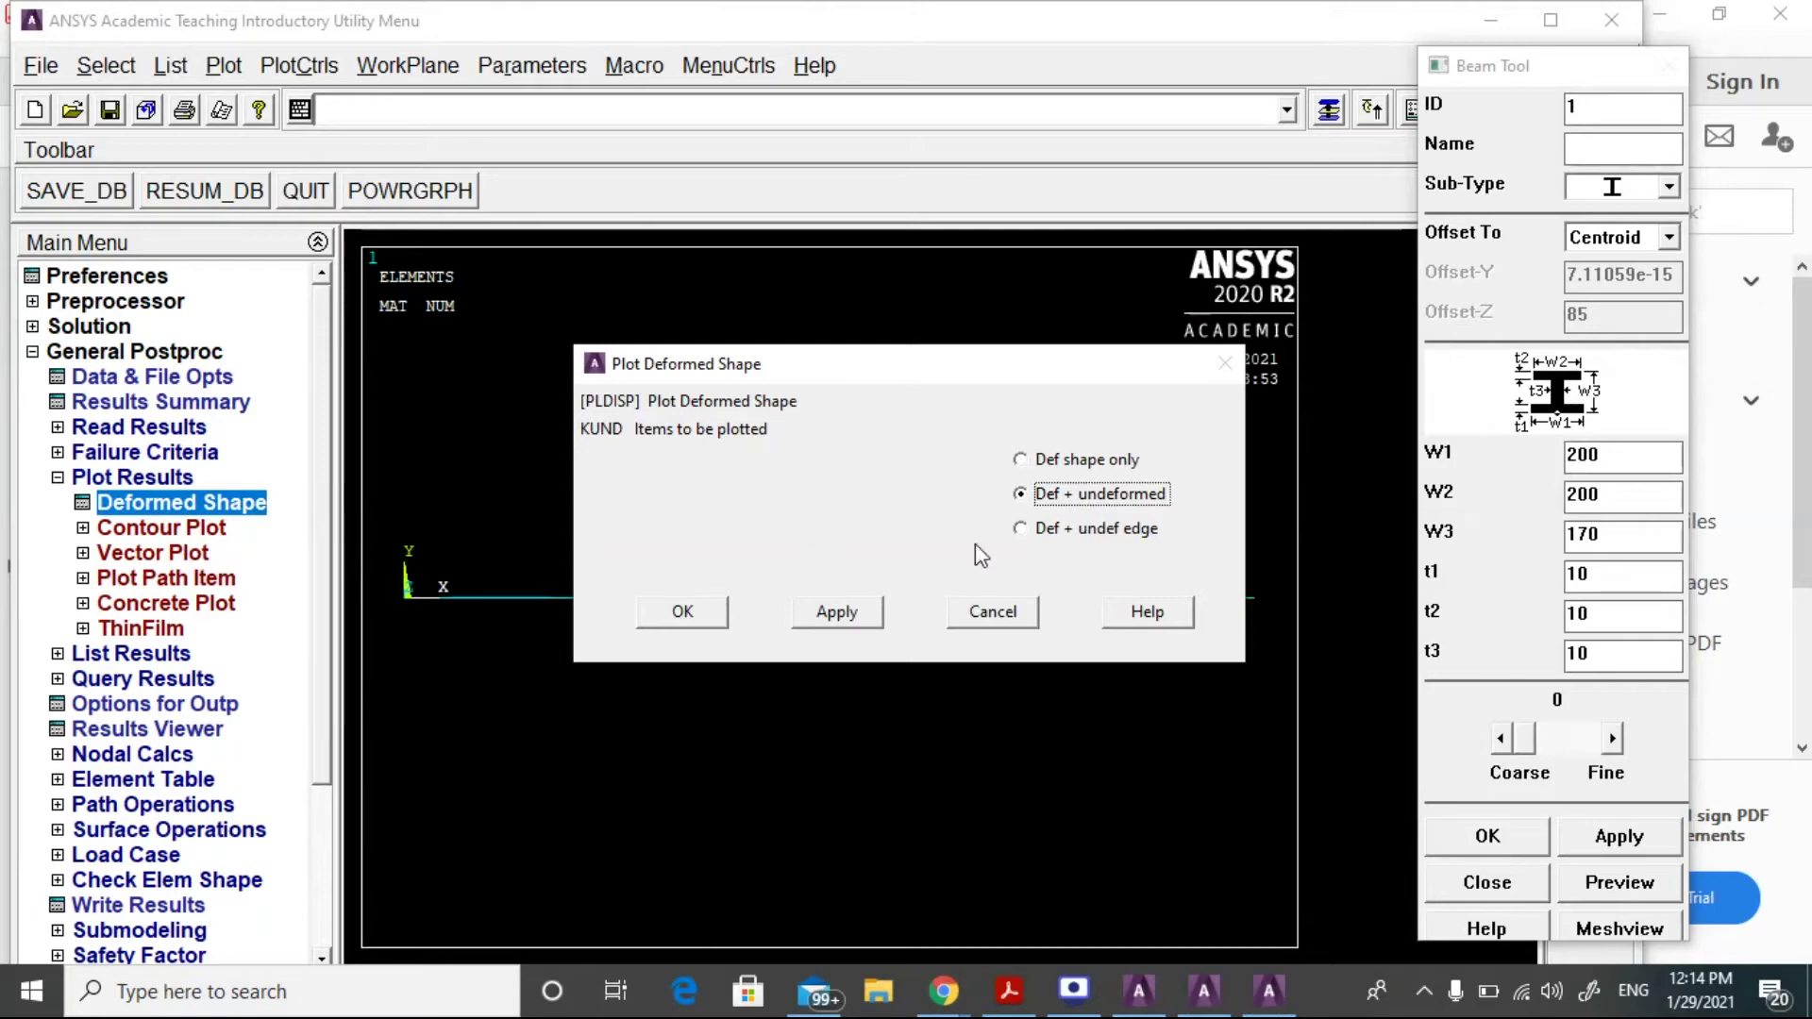
{"action": "left_click", "coordinate": [676, 620]}
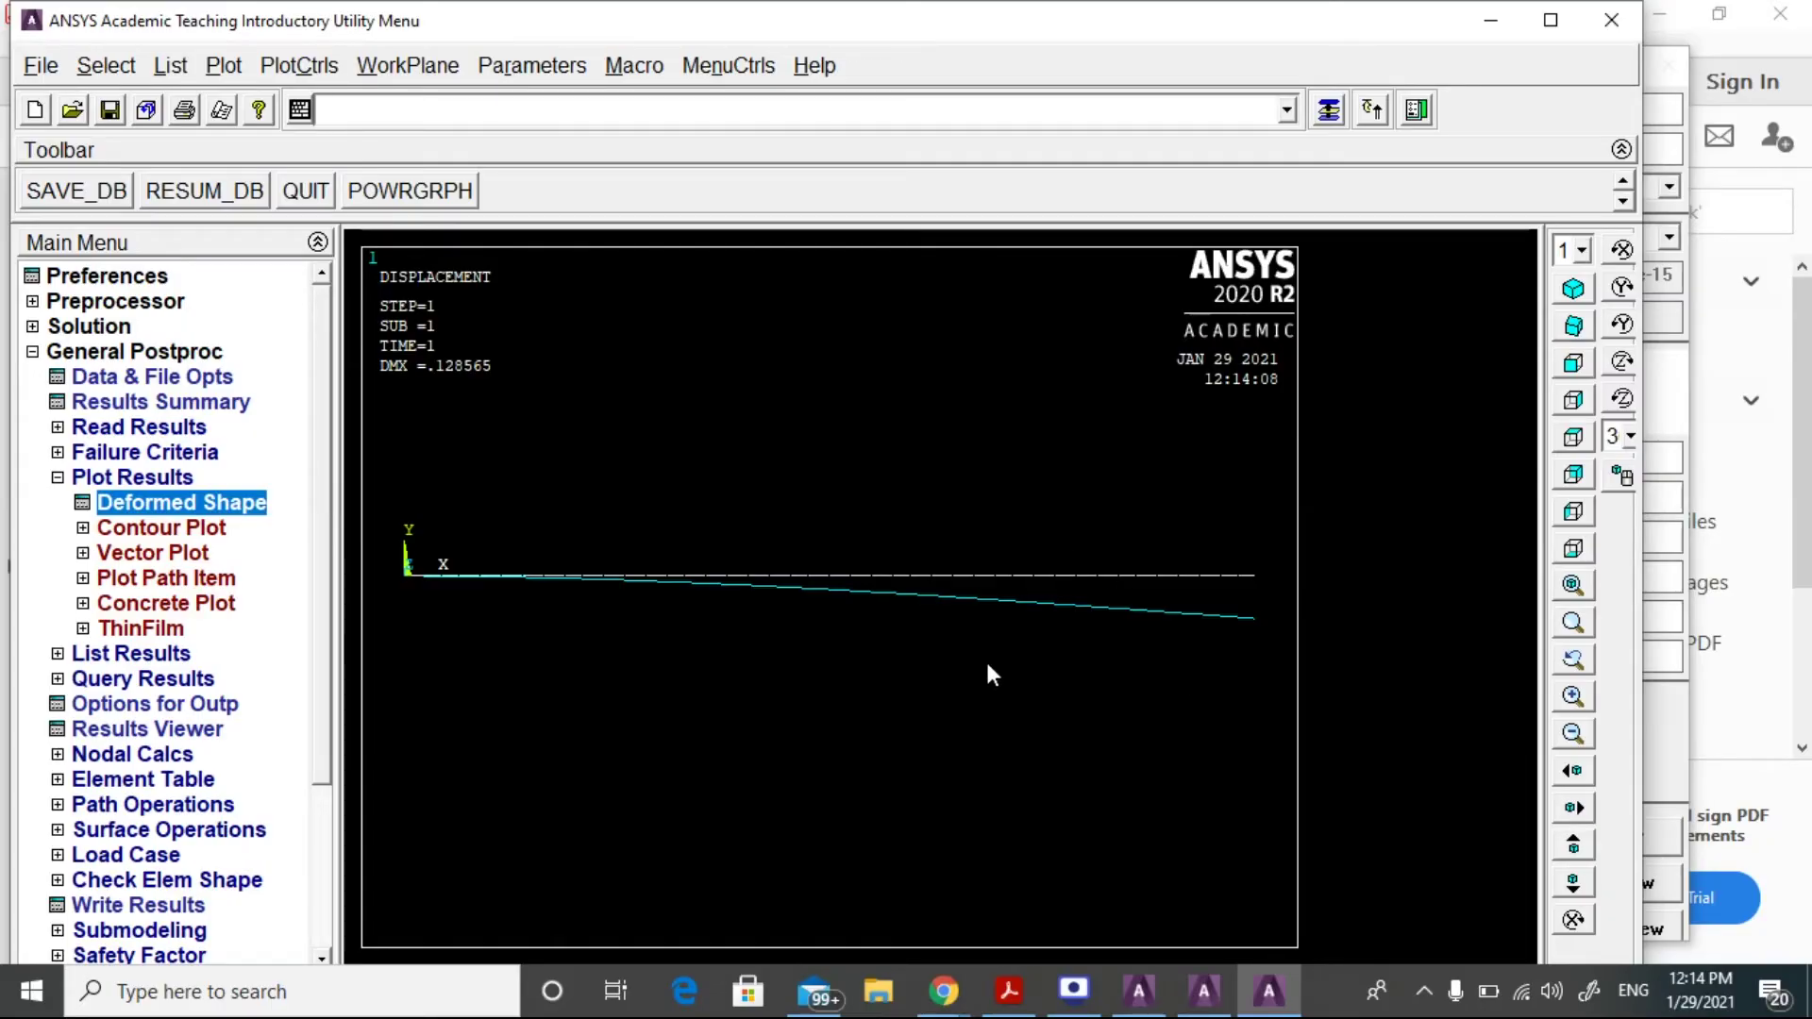
Start the Report Generator with file_report as the report location, set to Append.
{"action": "left_click", "coordinate": [41, 66]}
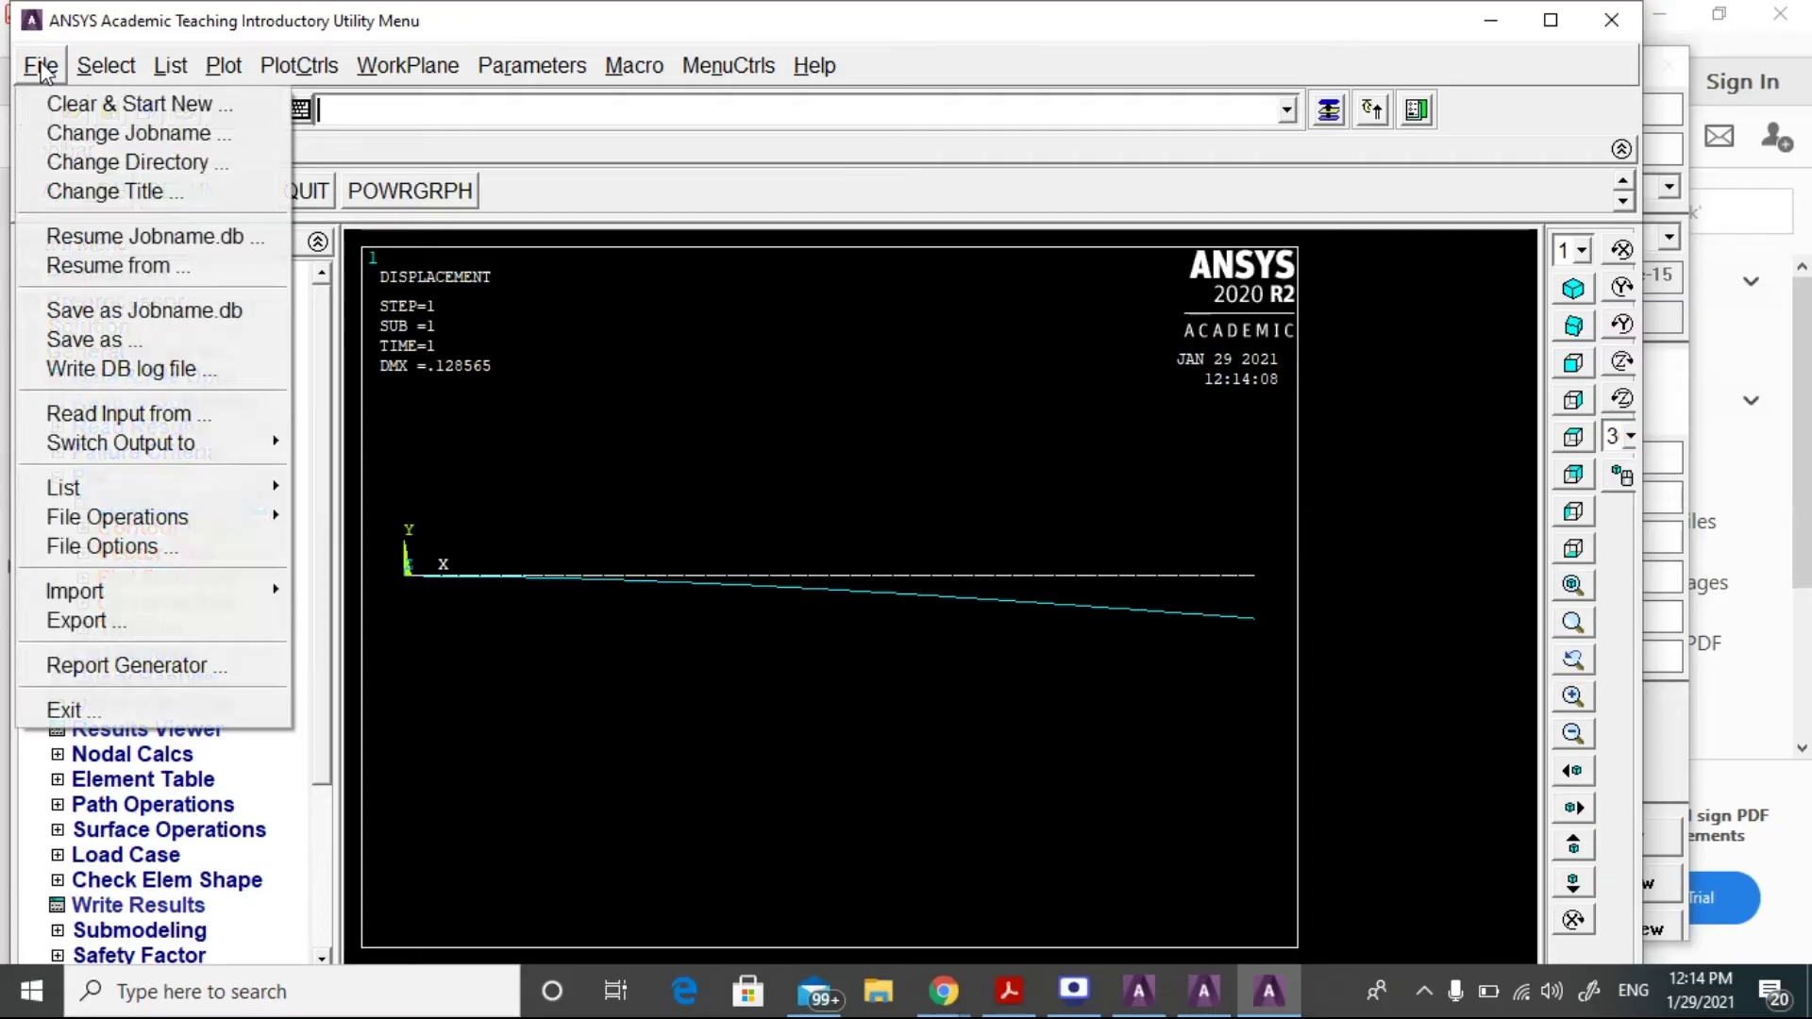
{"action": "left_click", "coordinate": [90, 666]}
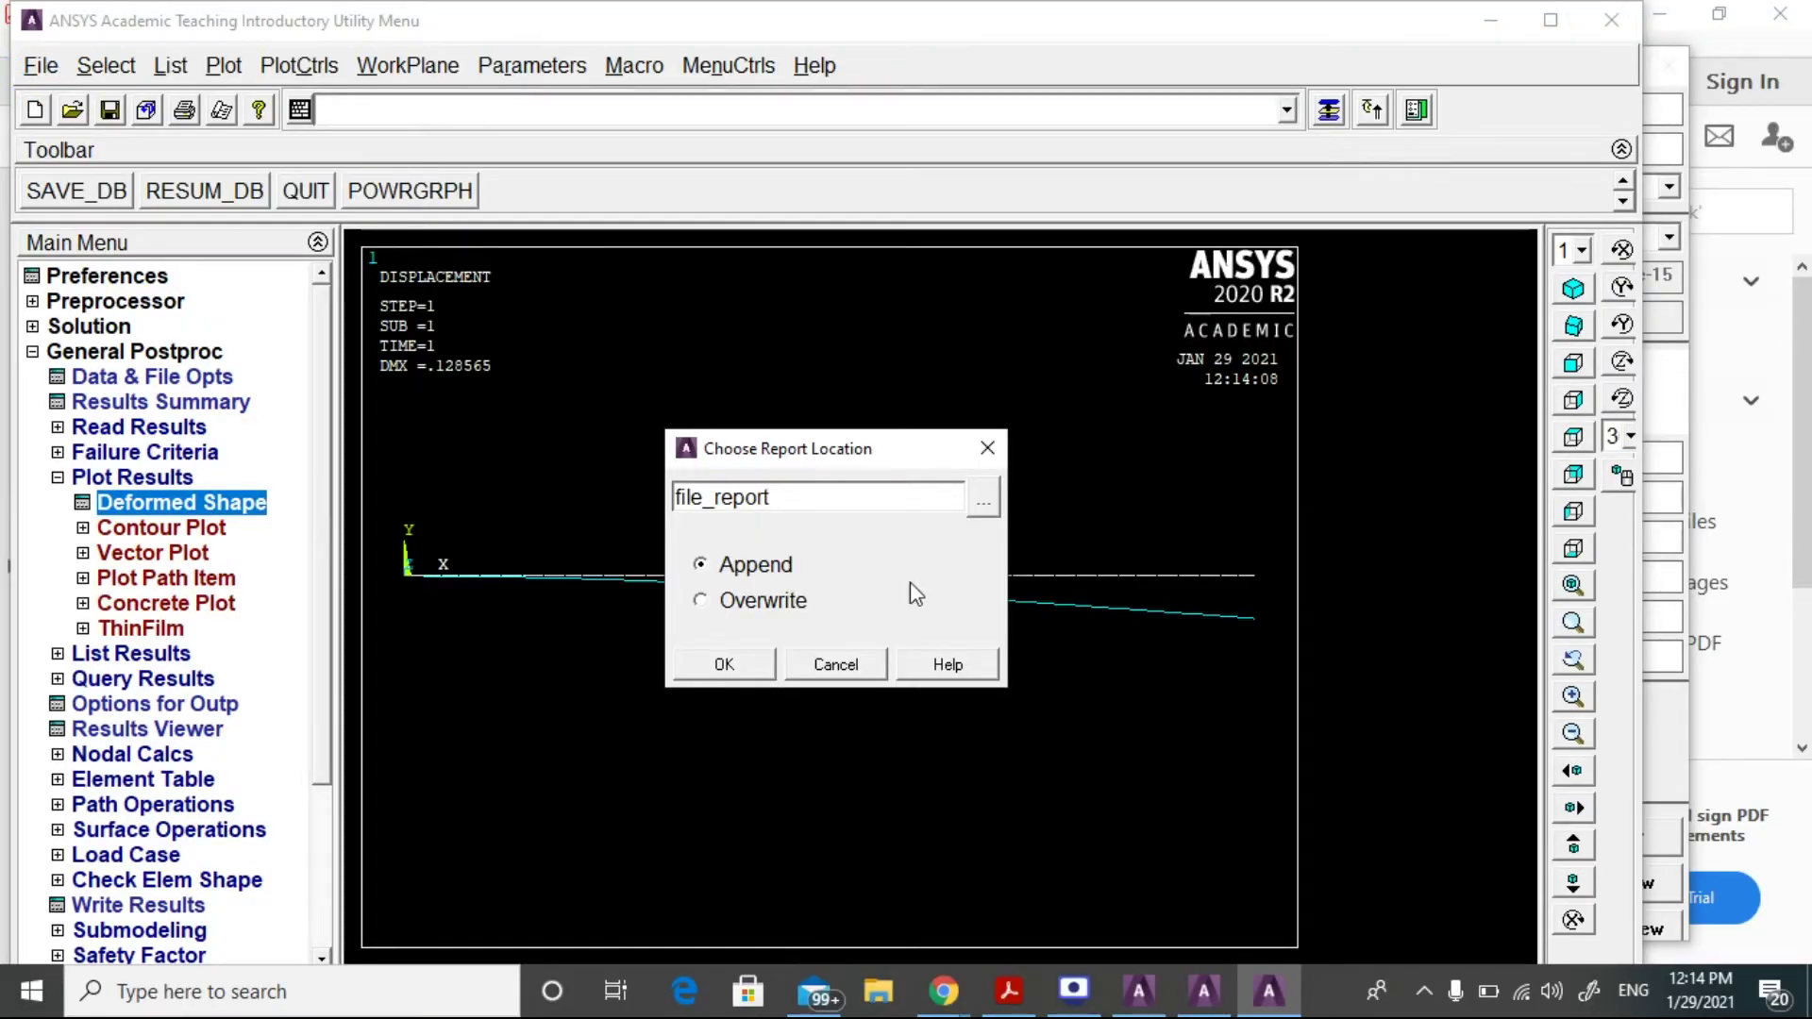
{"action": "left_click", "coordinate": [724, 662]}
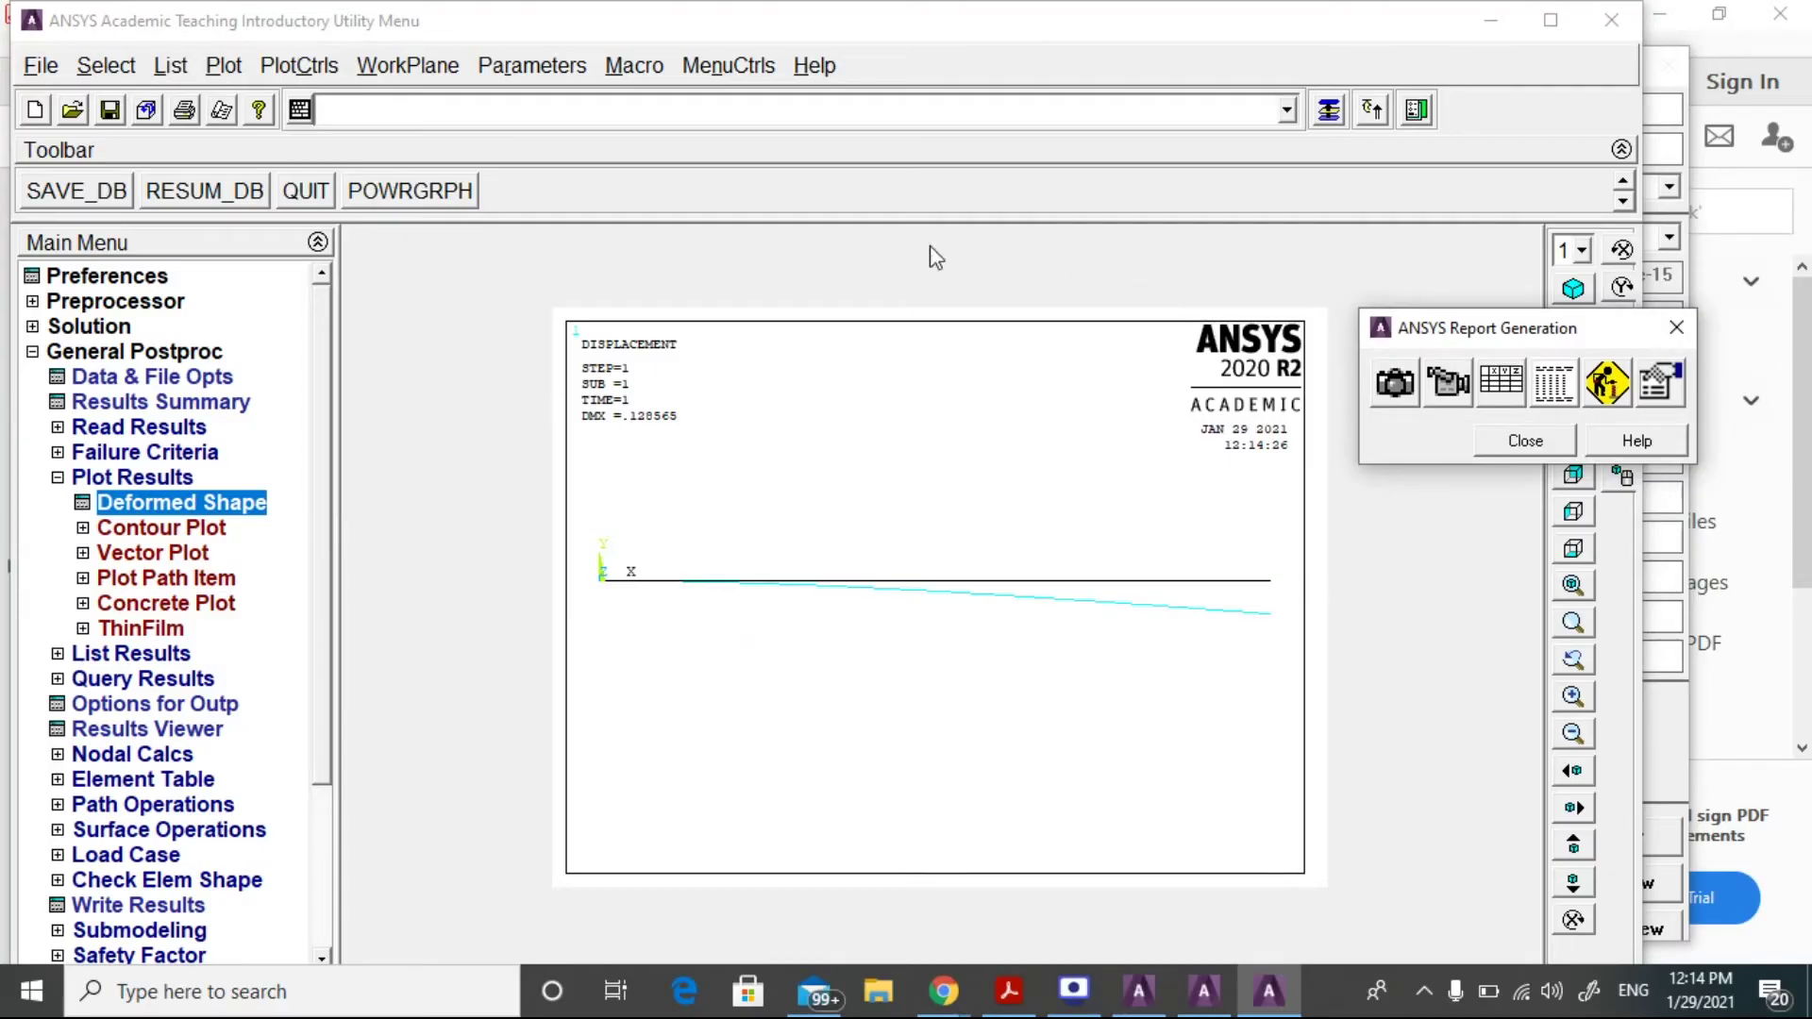
Capture the displacement plot as a report image captioned "cantilever" and close the report generation window.
{"action": "left_click", "coordinate": [1396, 382]}
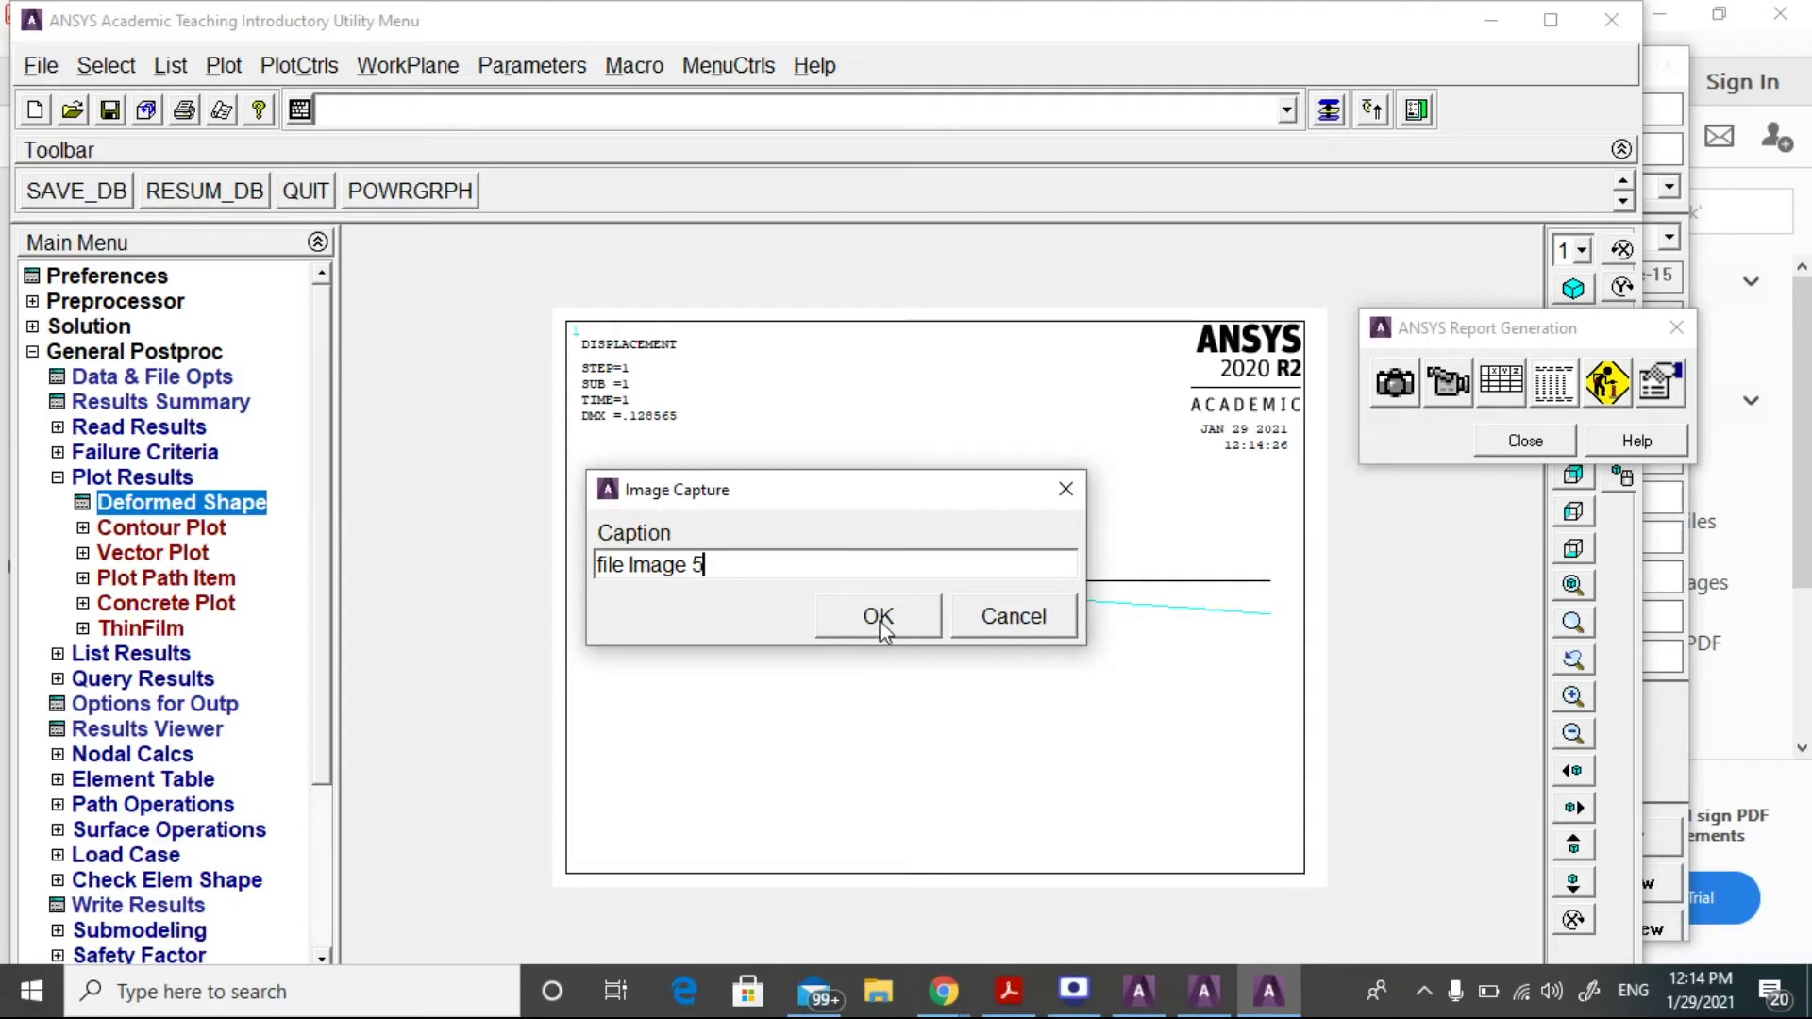
{"action": "triple_click", "coordinate": [667, 566]}
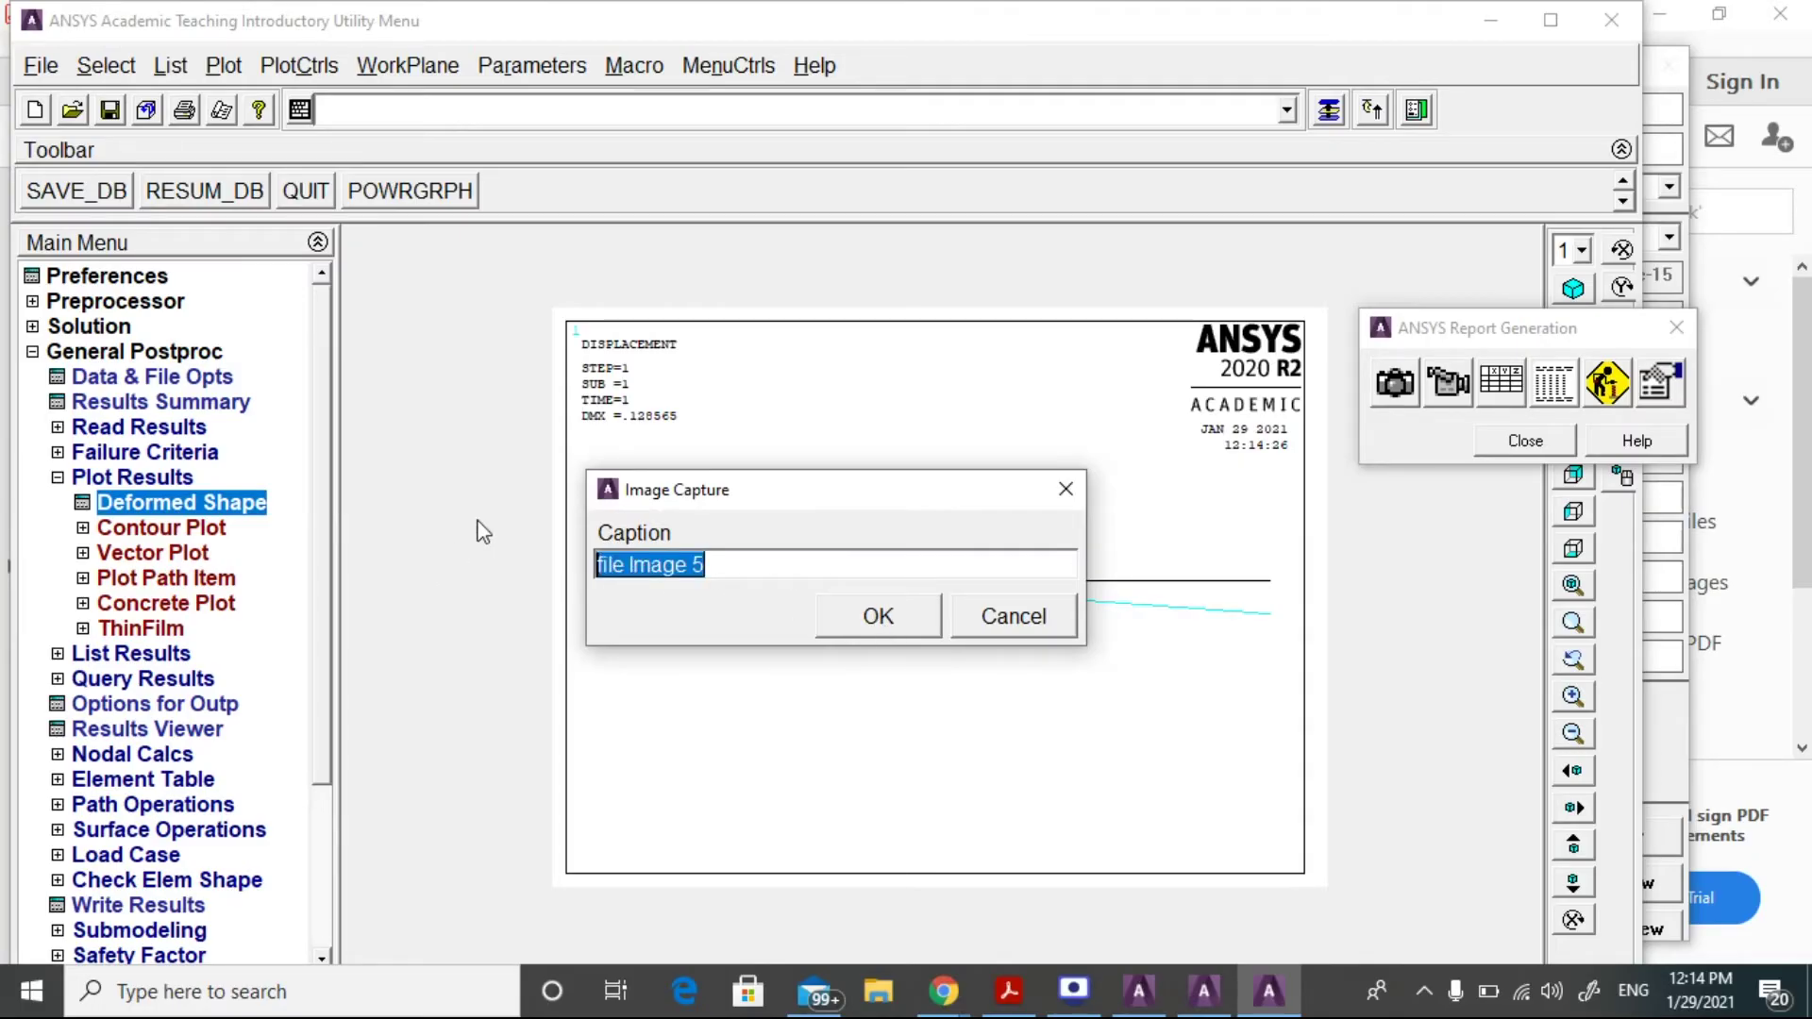
{"action": "key", "text": "BackSpace"}
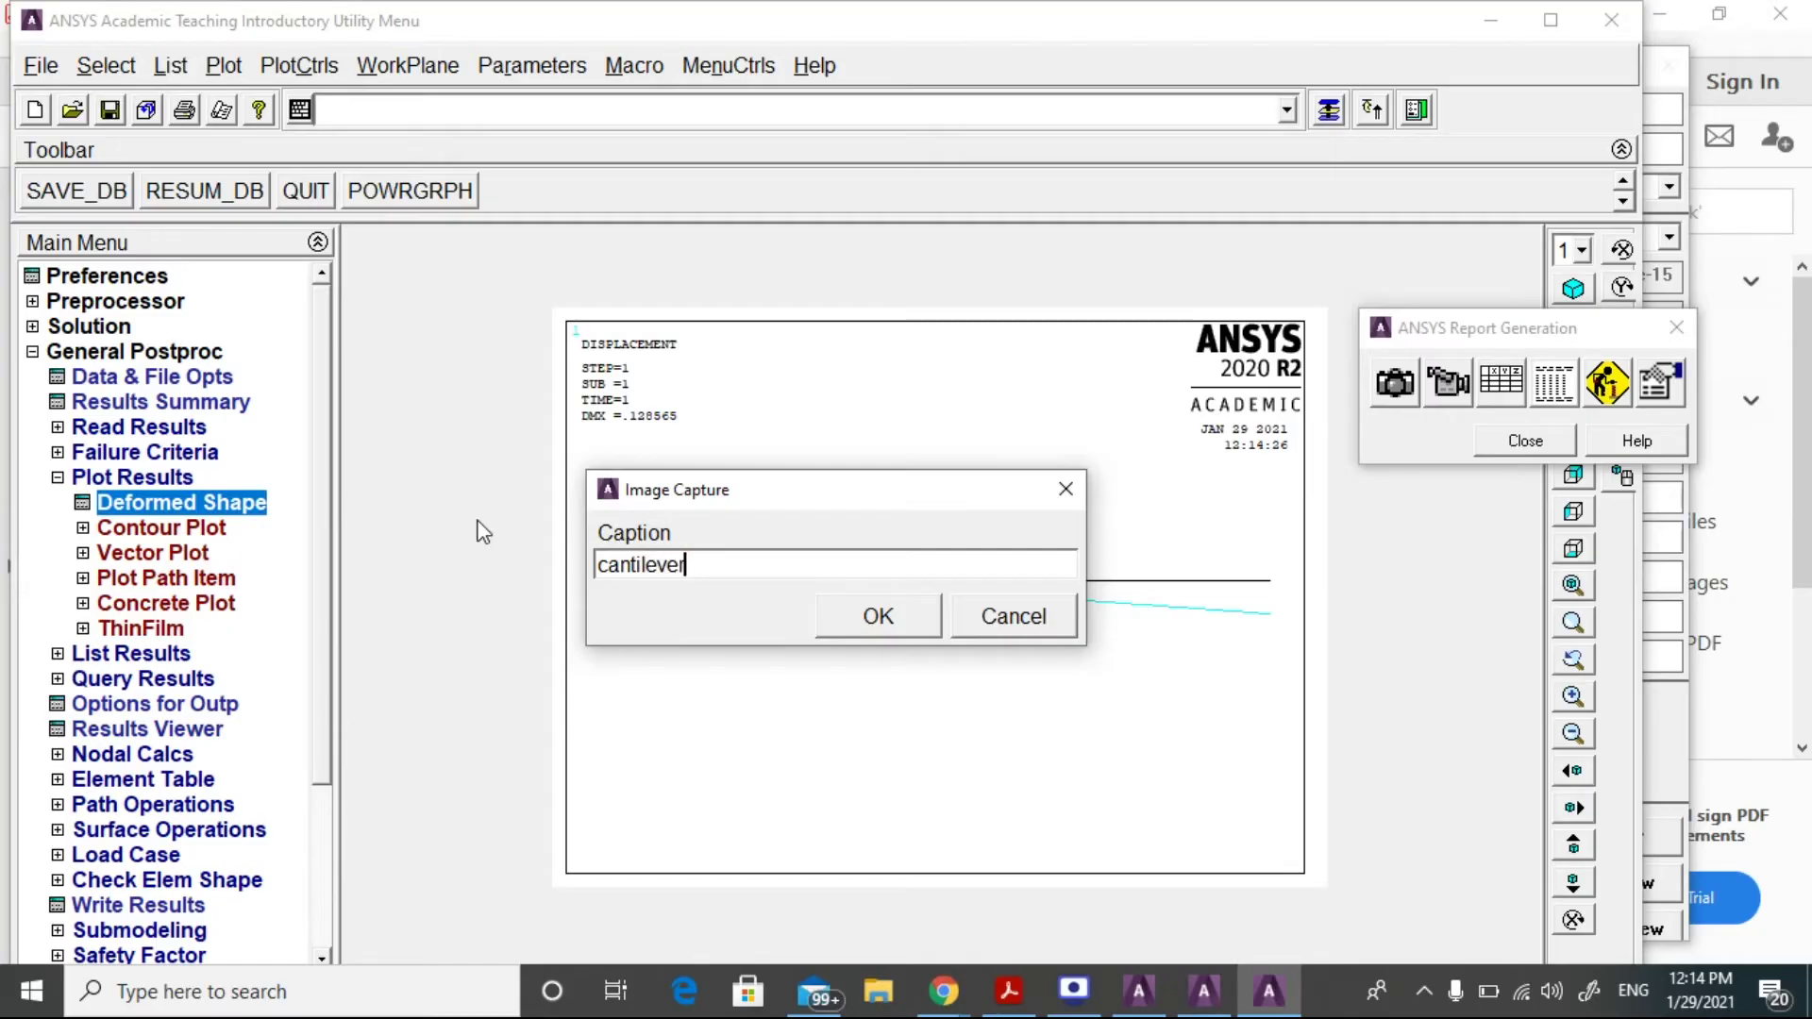
{"action": "left_click", "coordinate": [874, 616]}
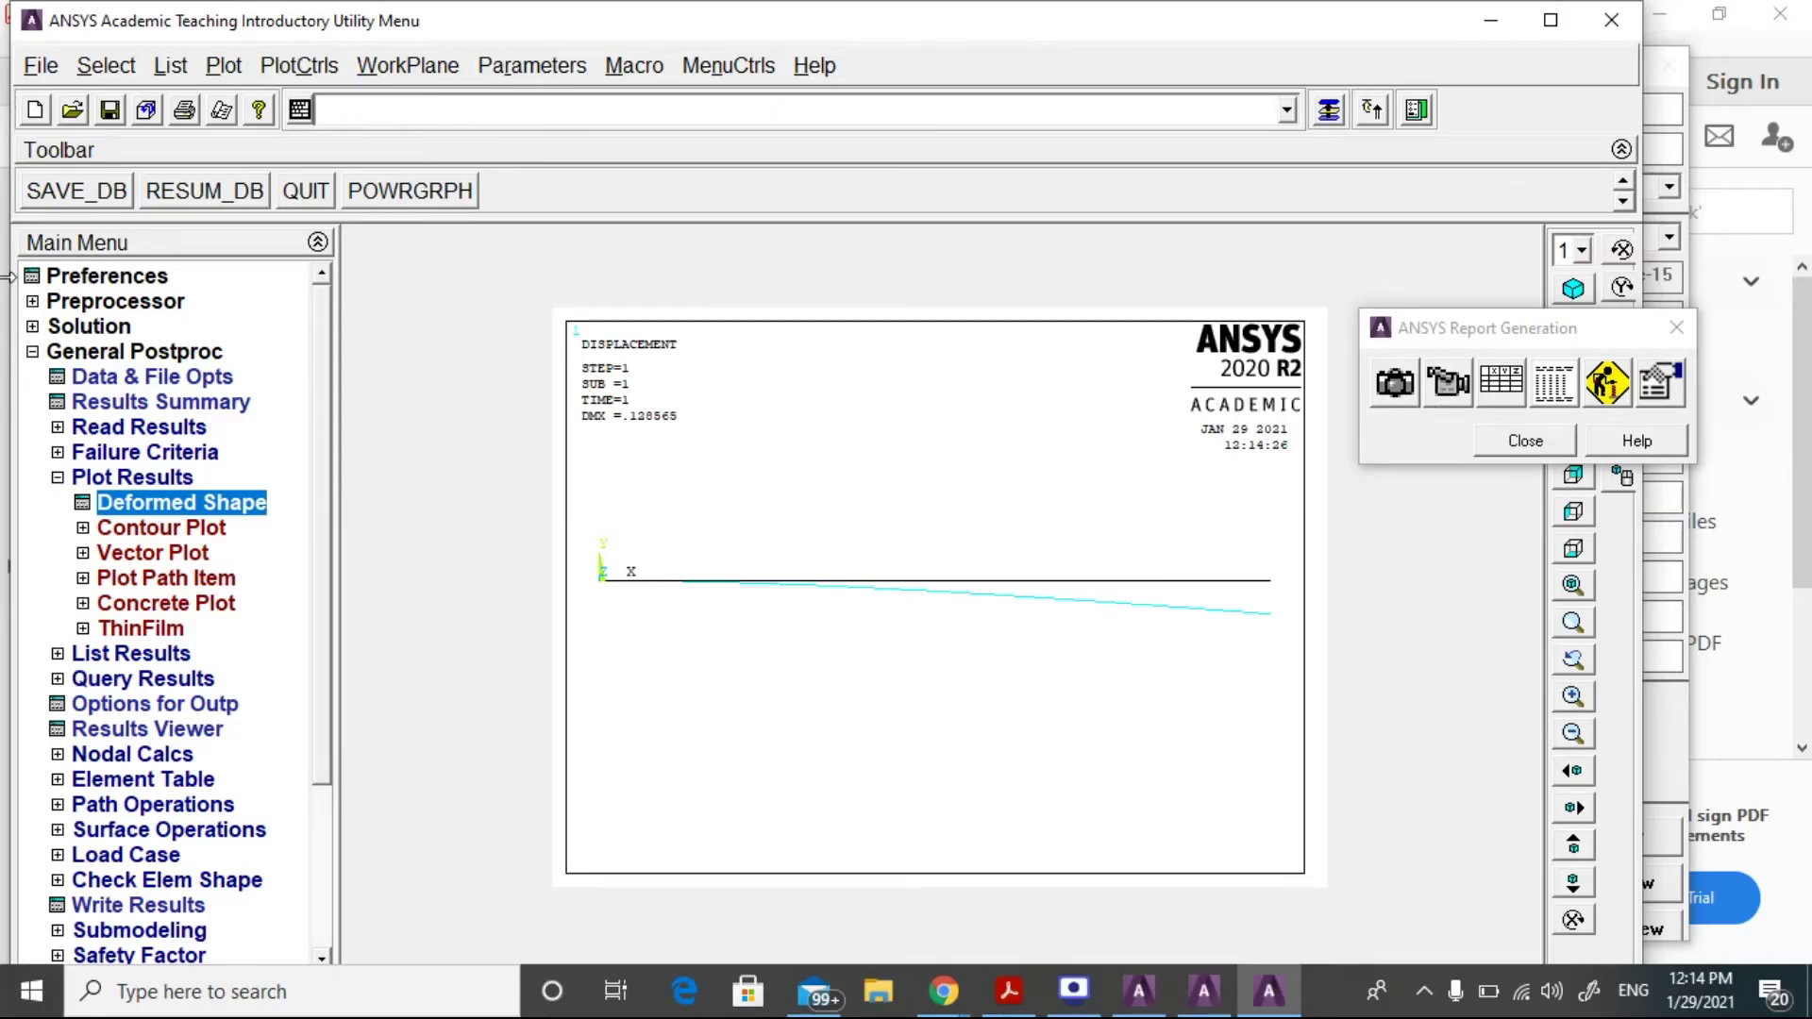
{"action": "left_click", "coordinate": [1532, 440]}
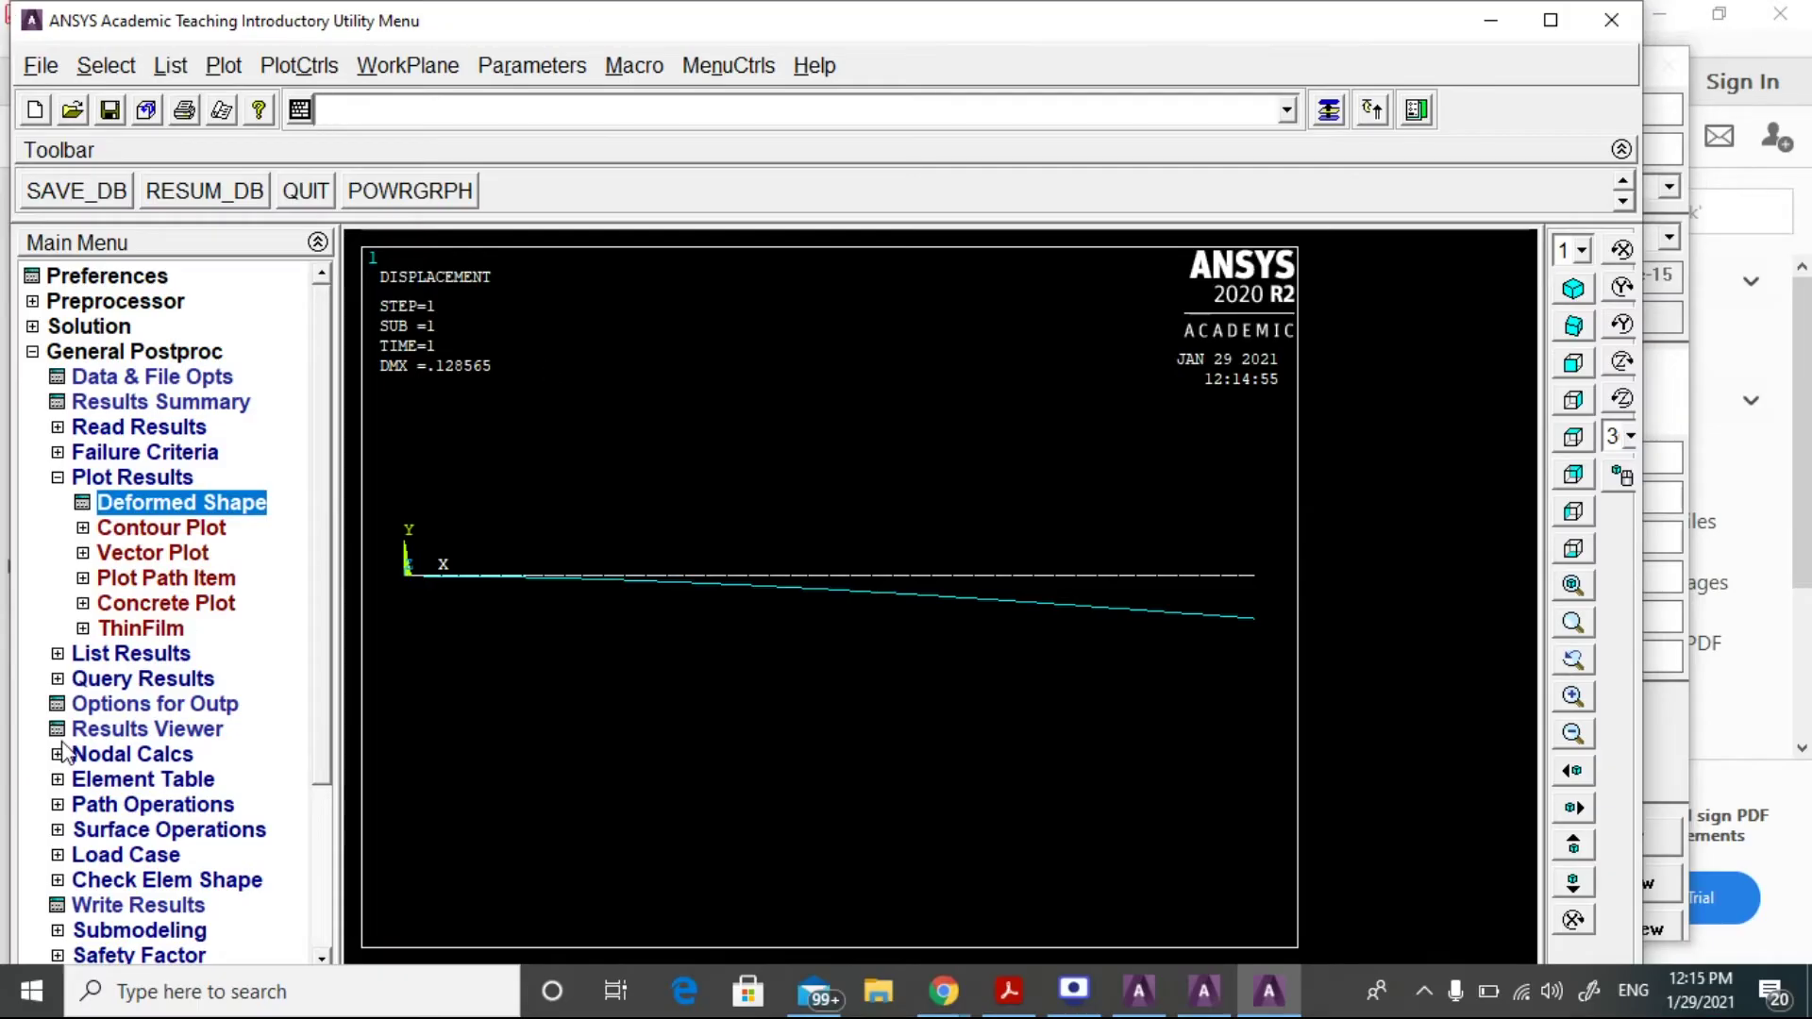
Define an element table item by sequence number as SMISC, 3.
{"action": "left_click", "coordinate": [122, 779]}
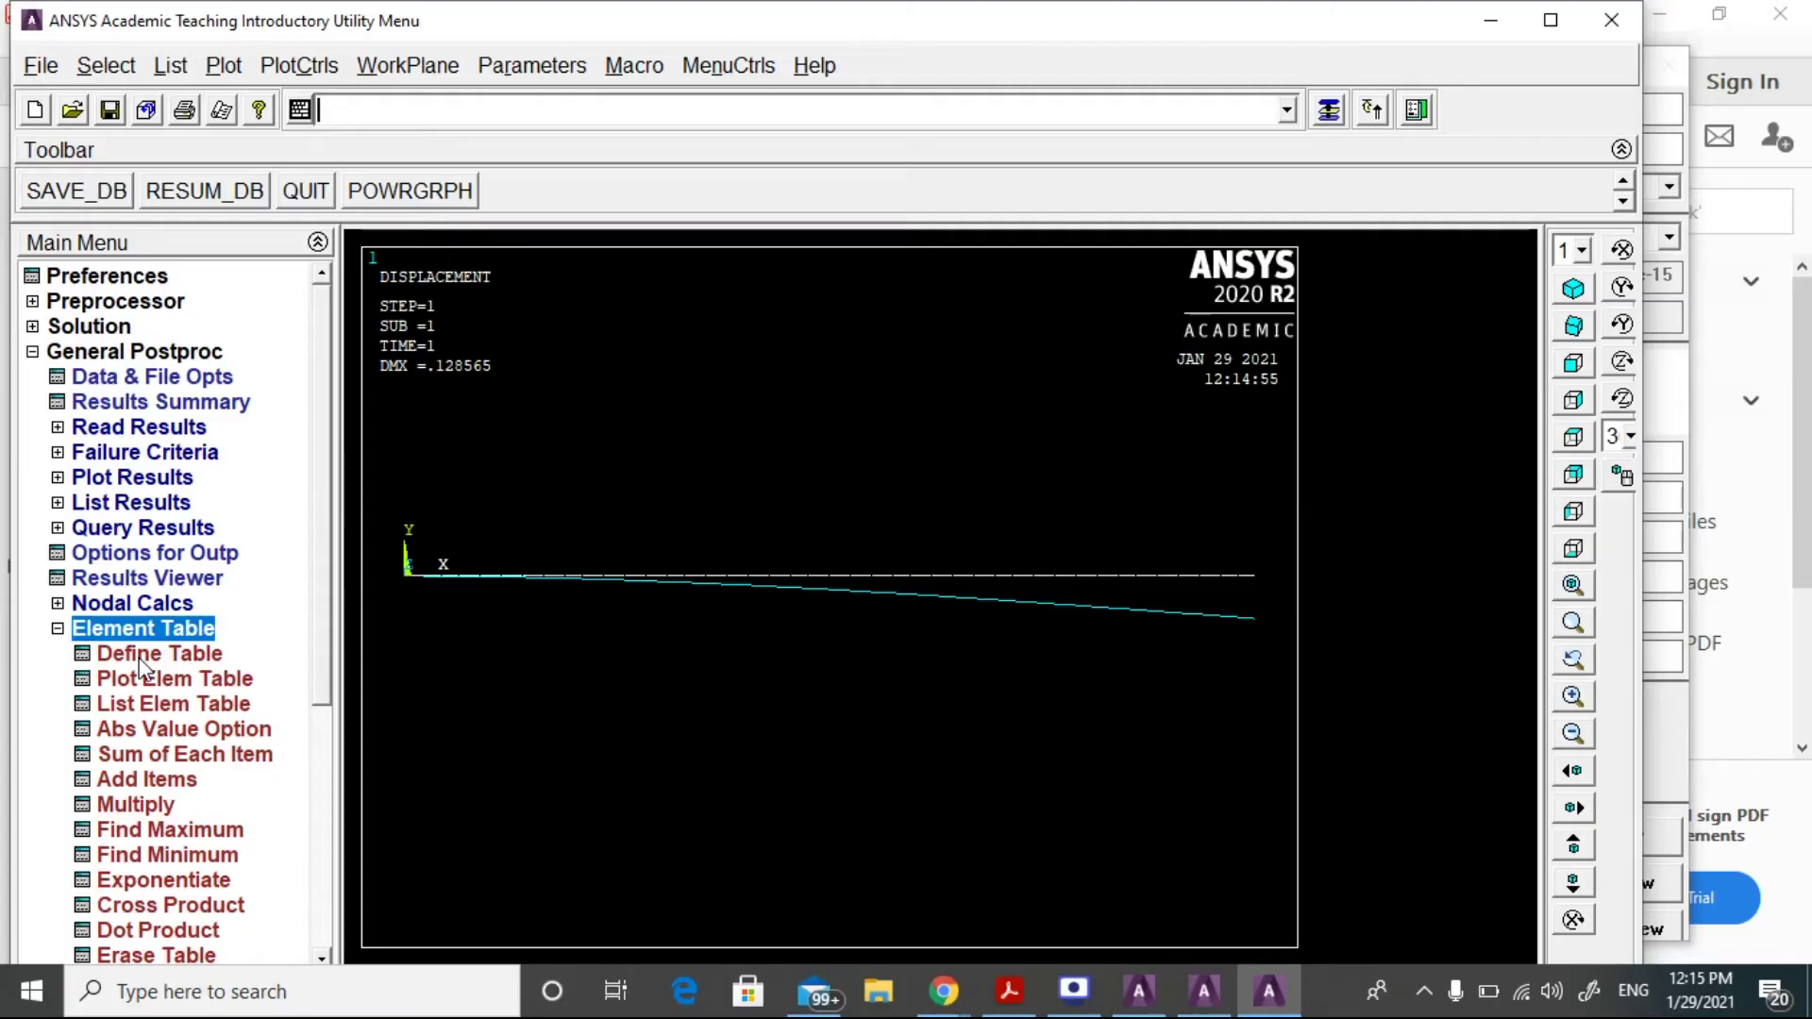
{"action": "left_click", "coordinate": [139, 658]}
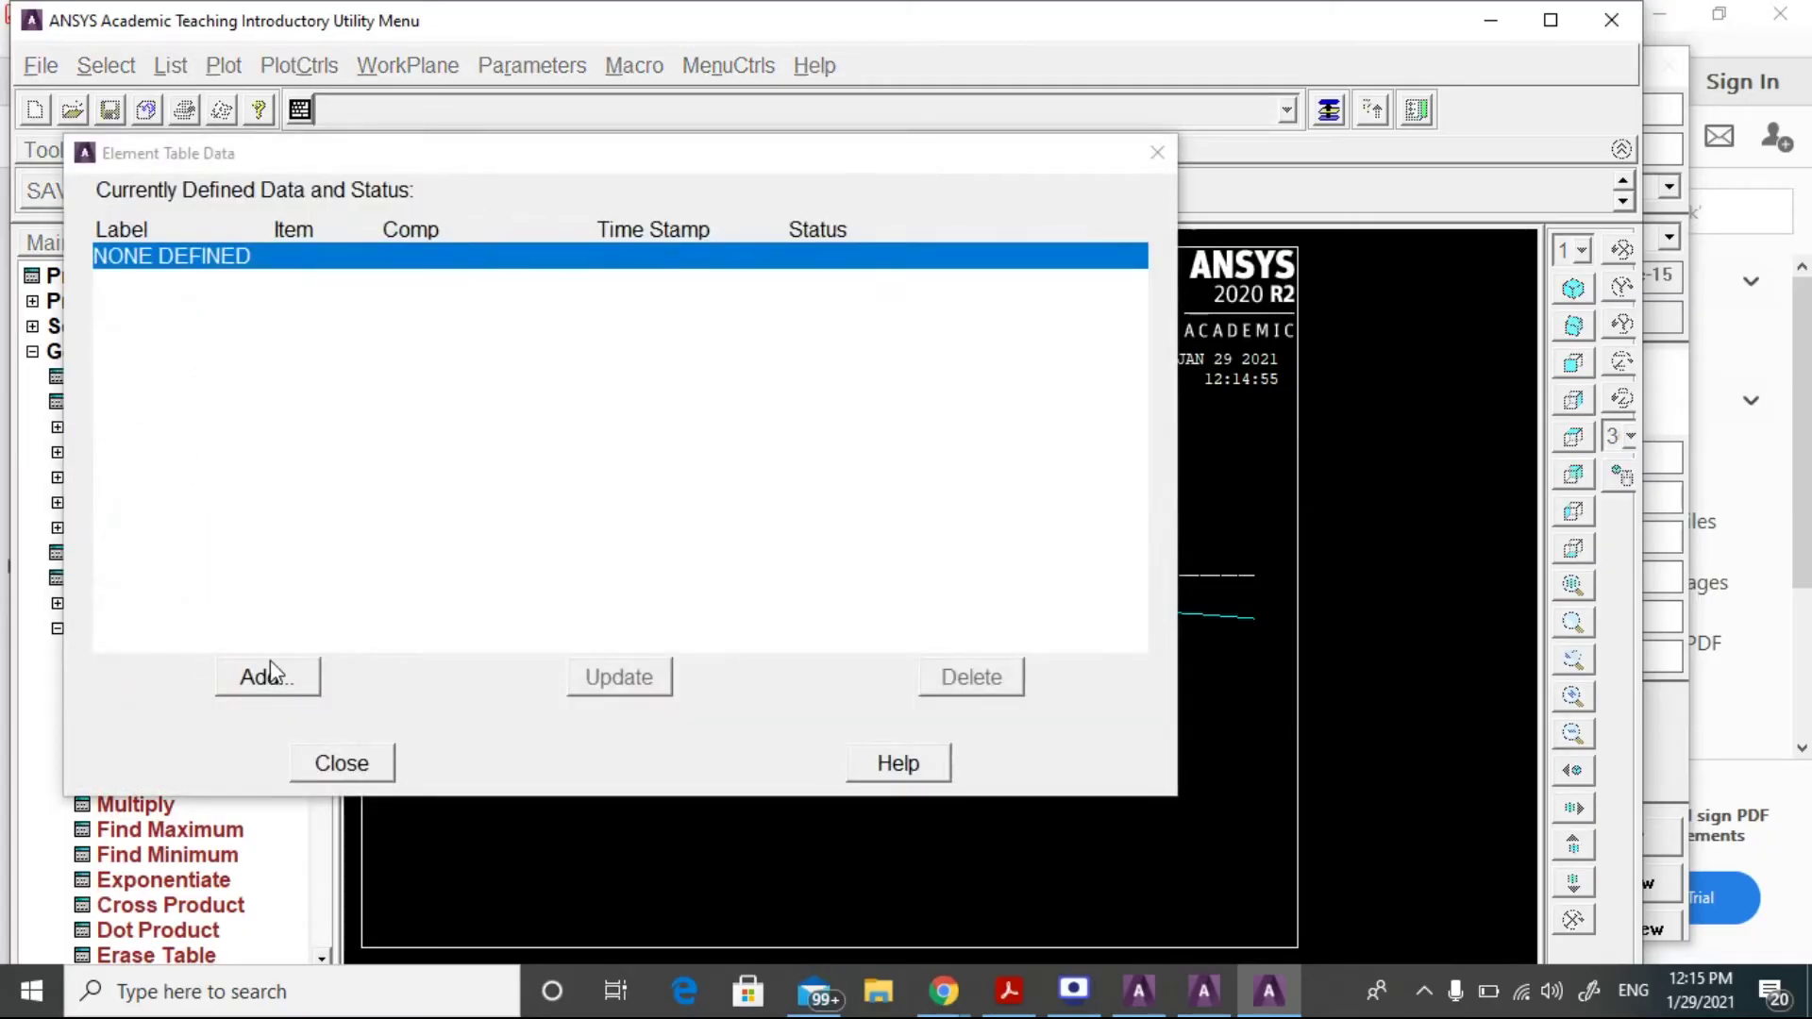
{"action": "left_click", "coordinate": [268, 674]}
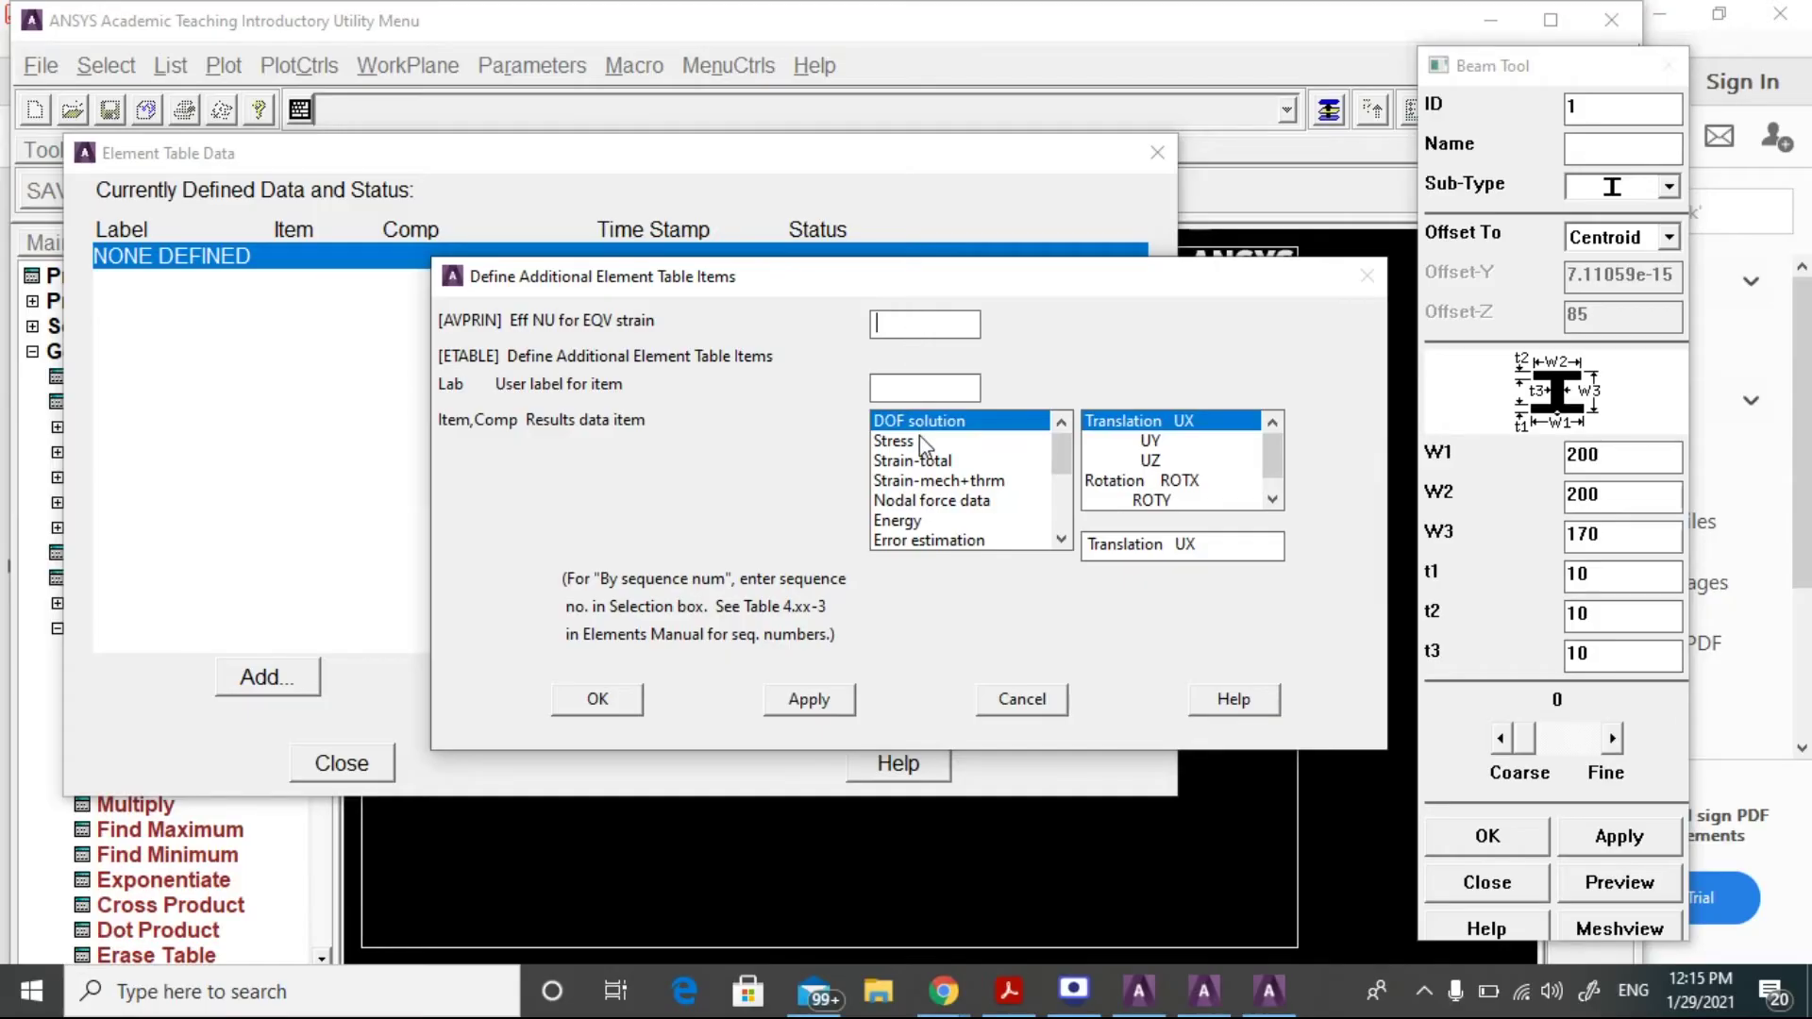
{"action": "scroll", "coordinate": [1064, 509], "scroll_direction": "down", "scroll_amount": 3}
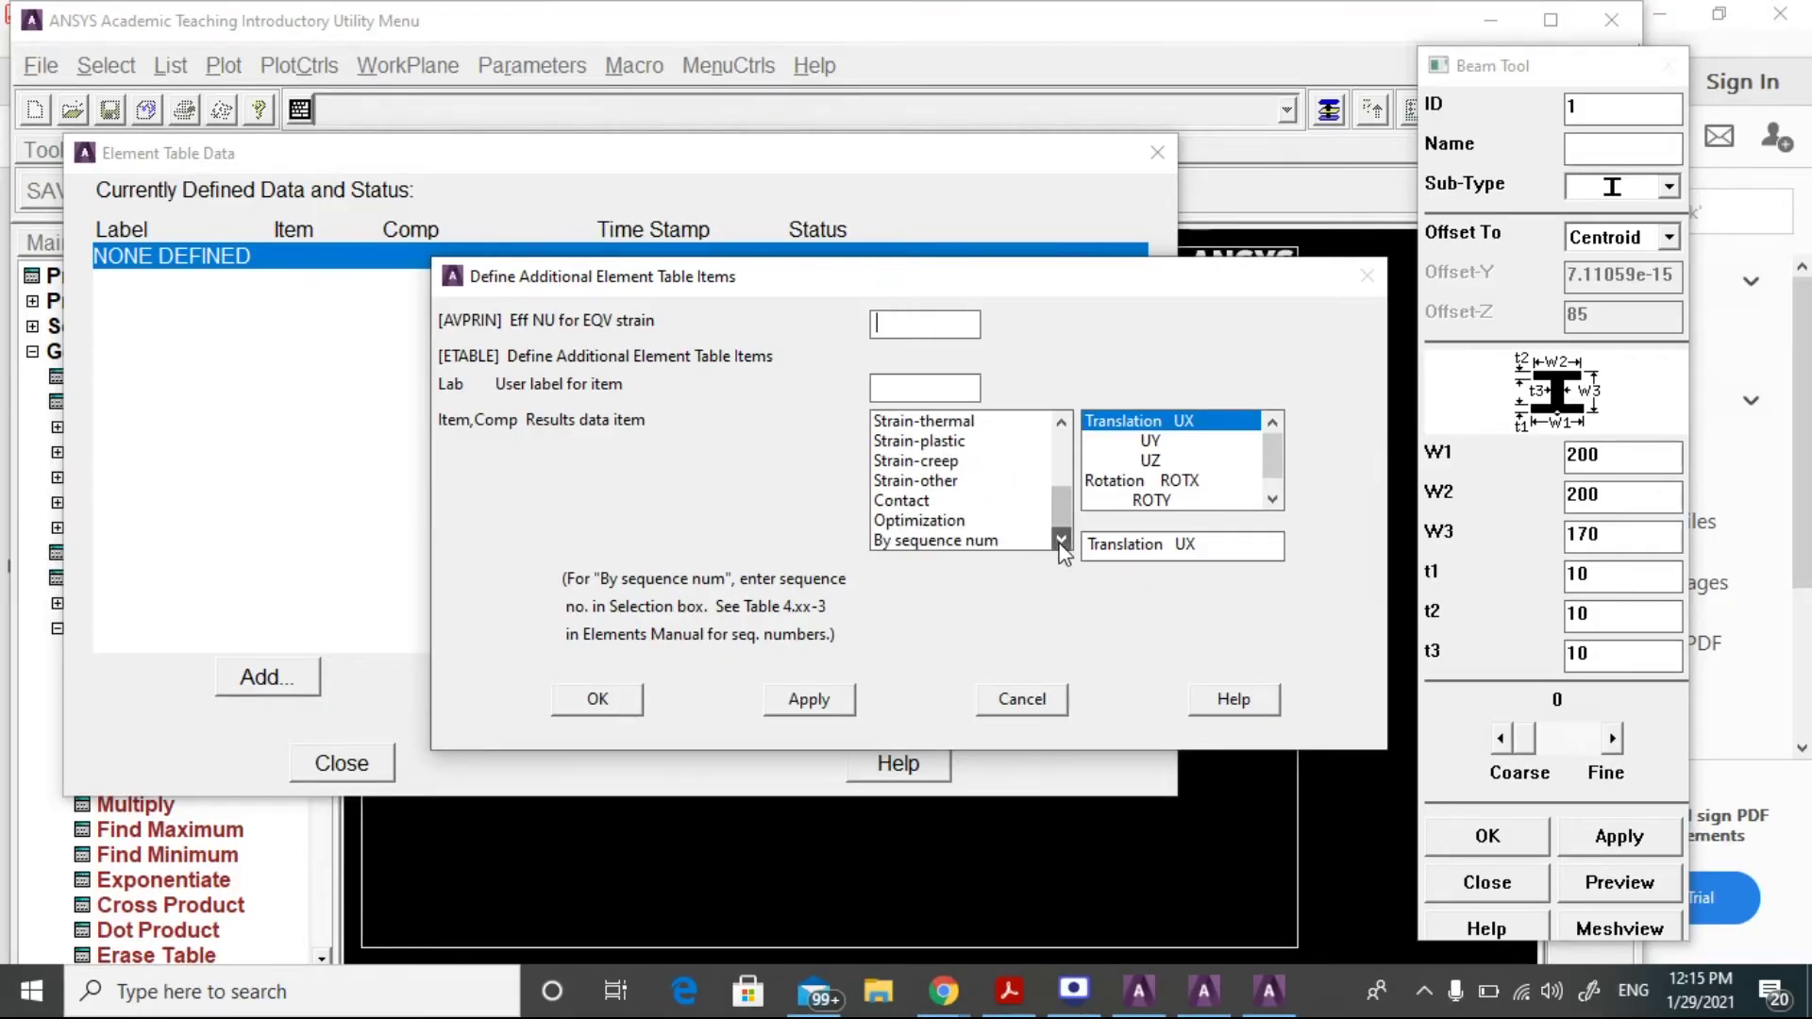
{"action": "left_click", "coordinate": [967, 542]}
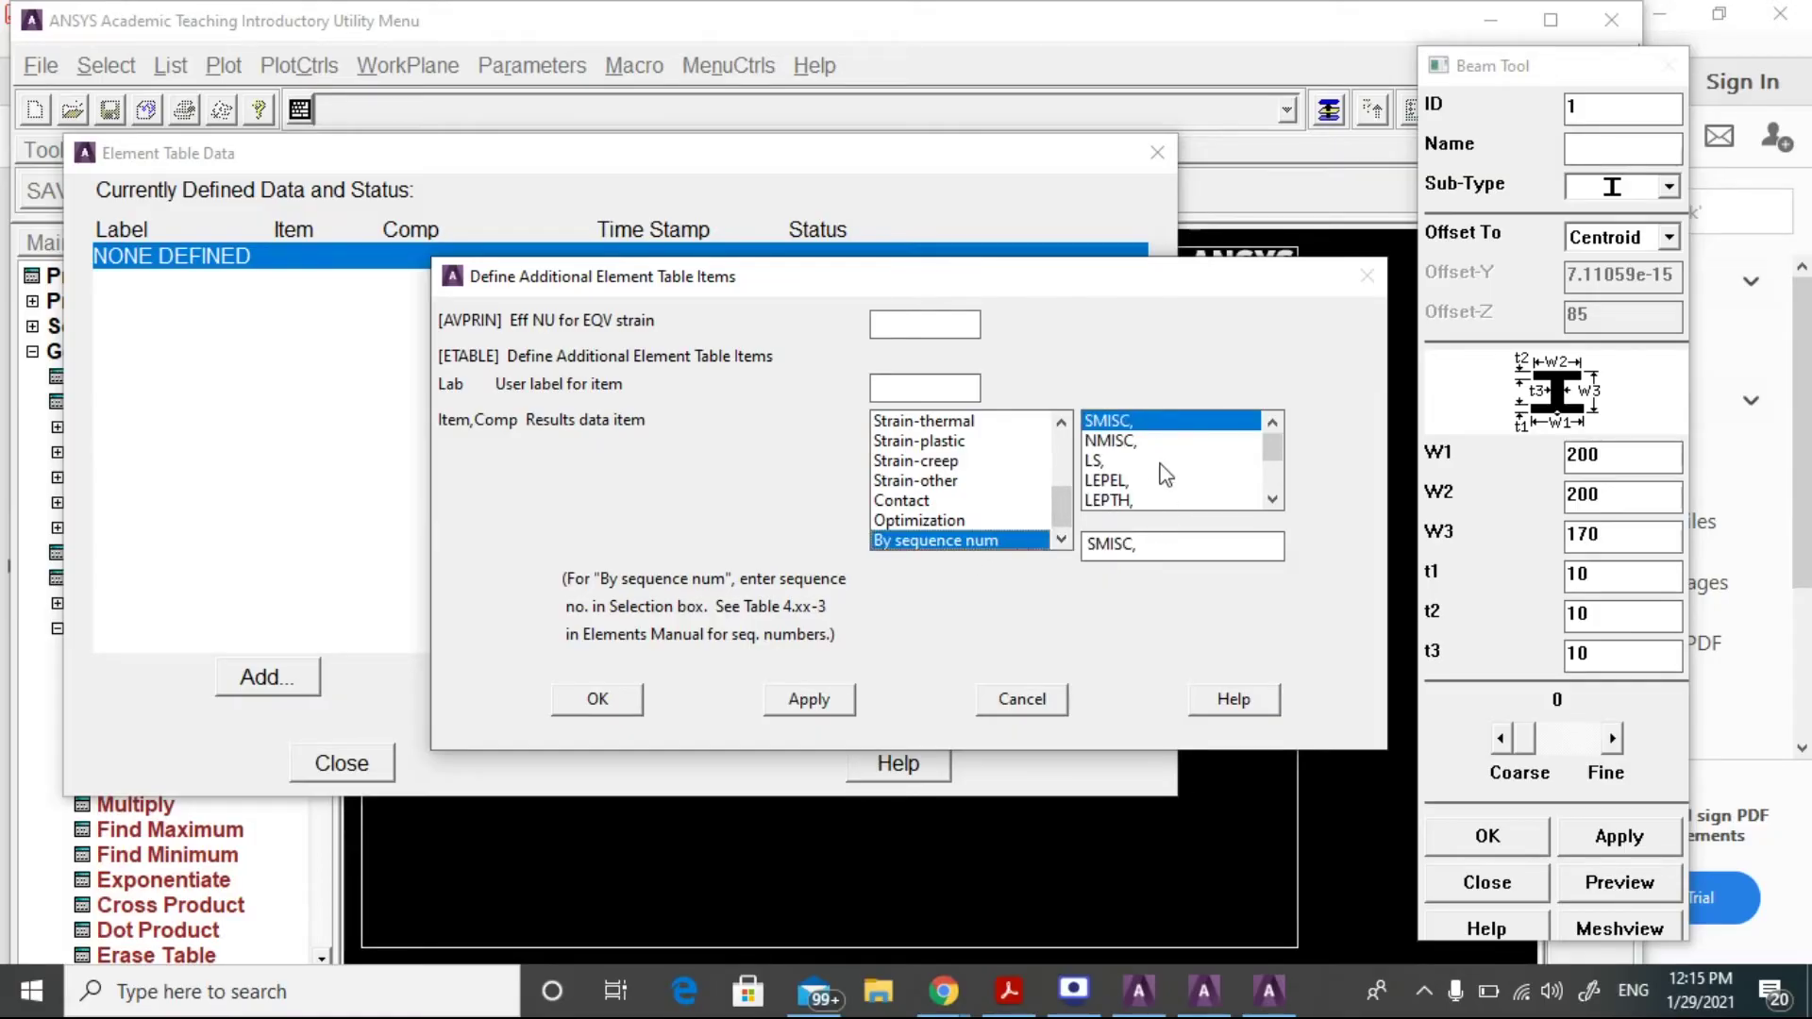
{"action": "left_click", "coordinate": [1162, 547]}
{"action": "left_click", "coordinate": [787, 709]}
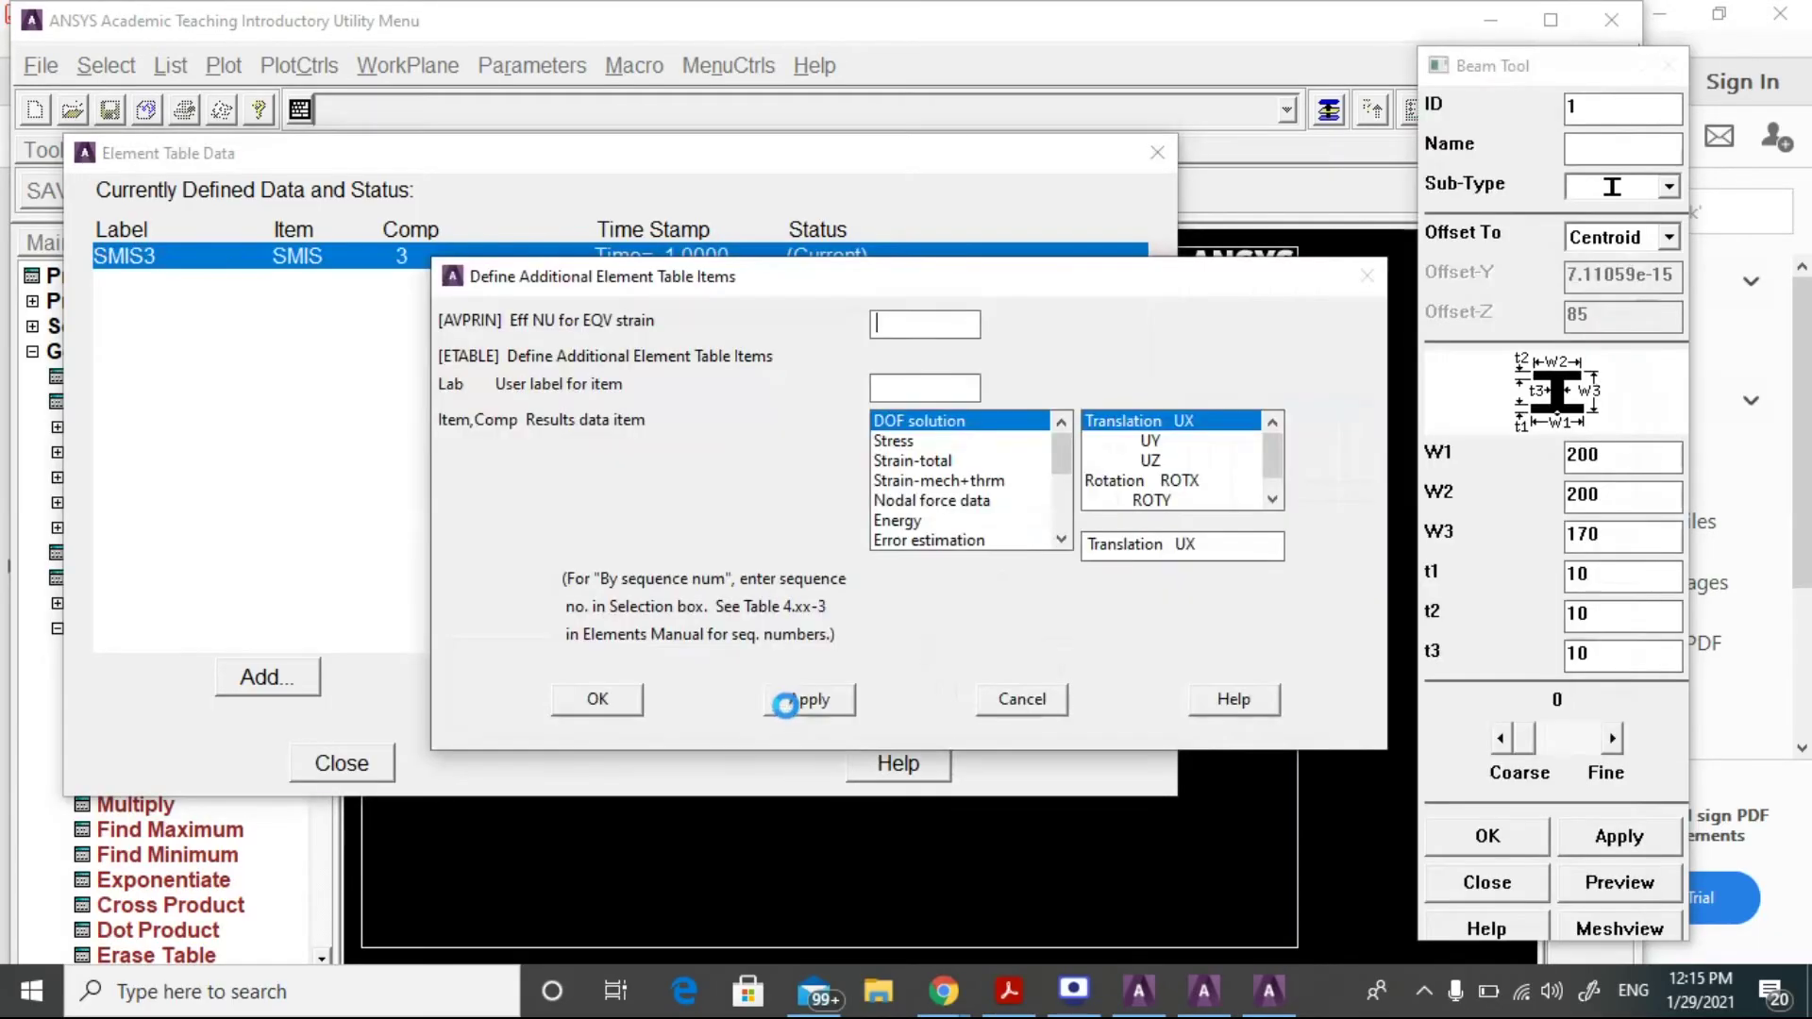
Add a second element table item by sequence number as SMISC, 16.
{"action": "left_click", "coordinate": [1061, 539]}
{"action": "left_click", "coordinate": [1061, 539]}
{"action": "left_click", "coordinate": [1062, 539]}
{"action": "left_click", "coordinate": [993, 540]}
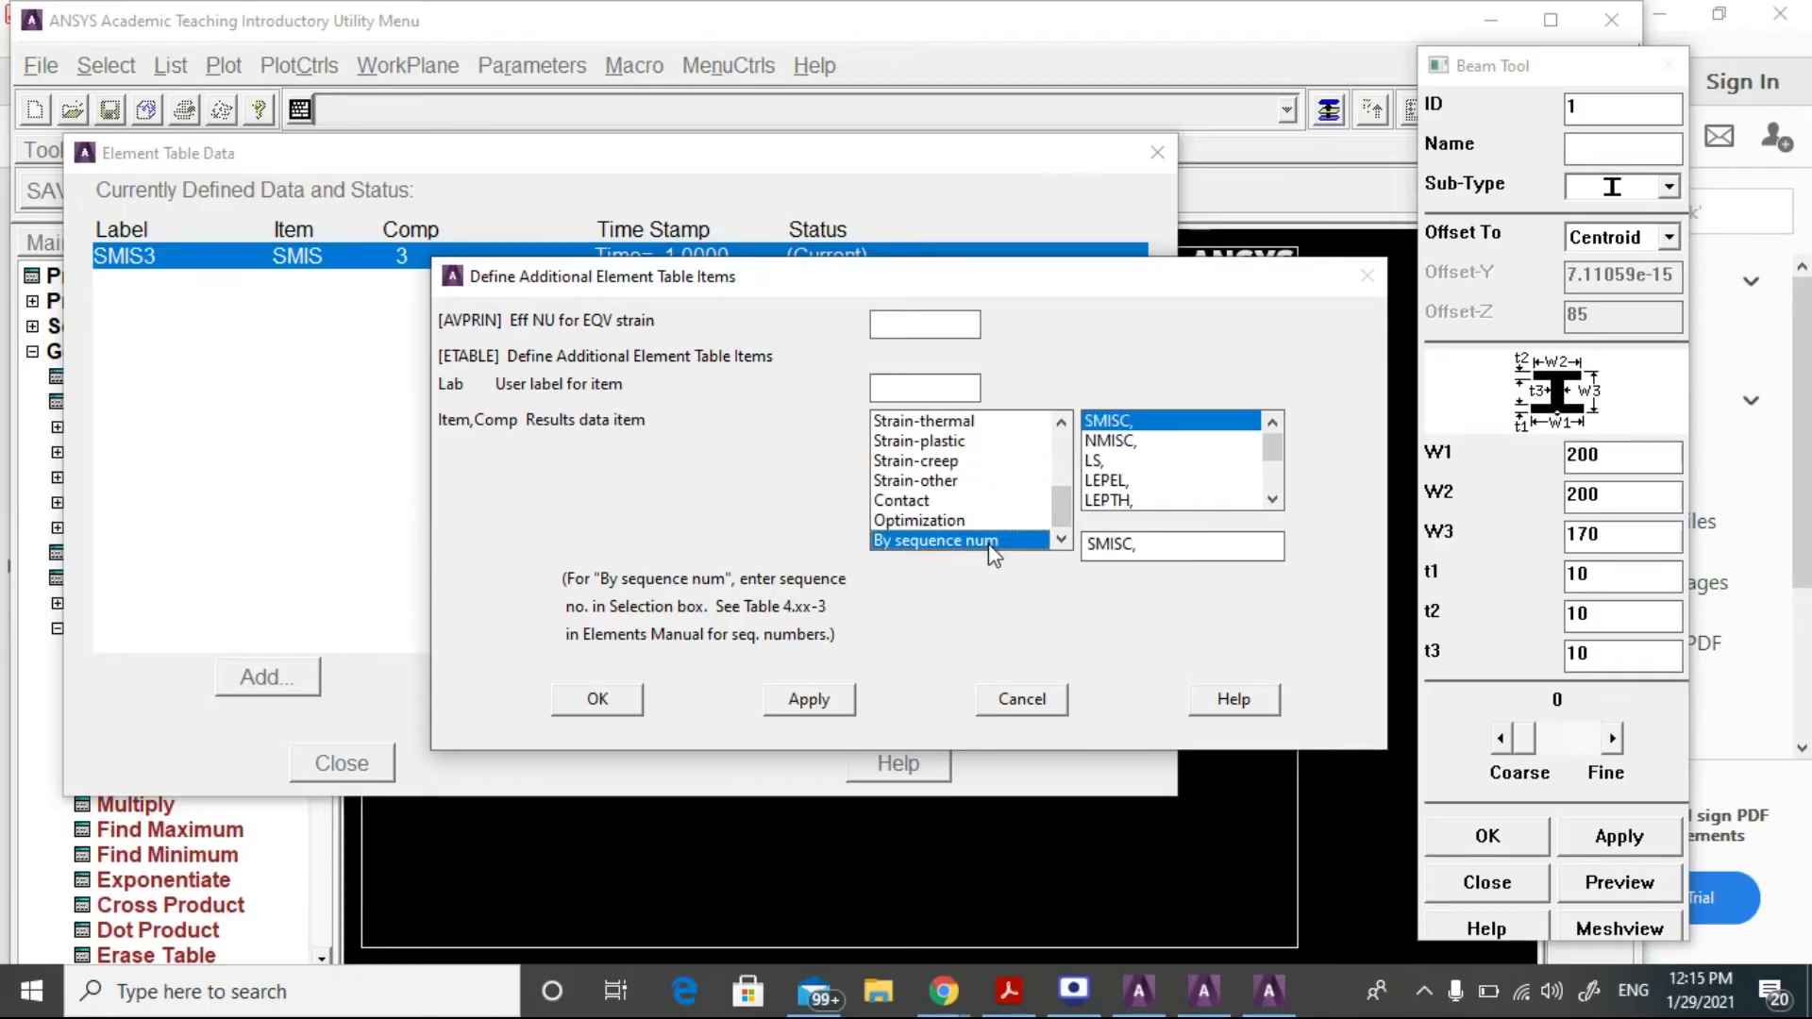
{"action": "left_click", "coordinate": [1152, 559]}
{"action": "type", "text": "16"}
{"action": "left_click", "coordinate": [809, 699]}
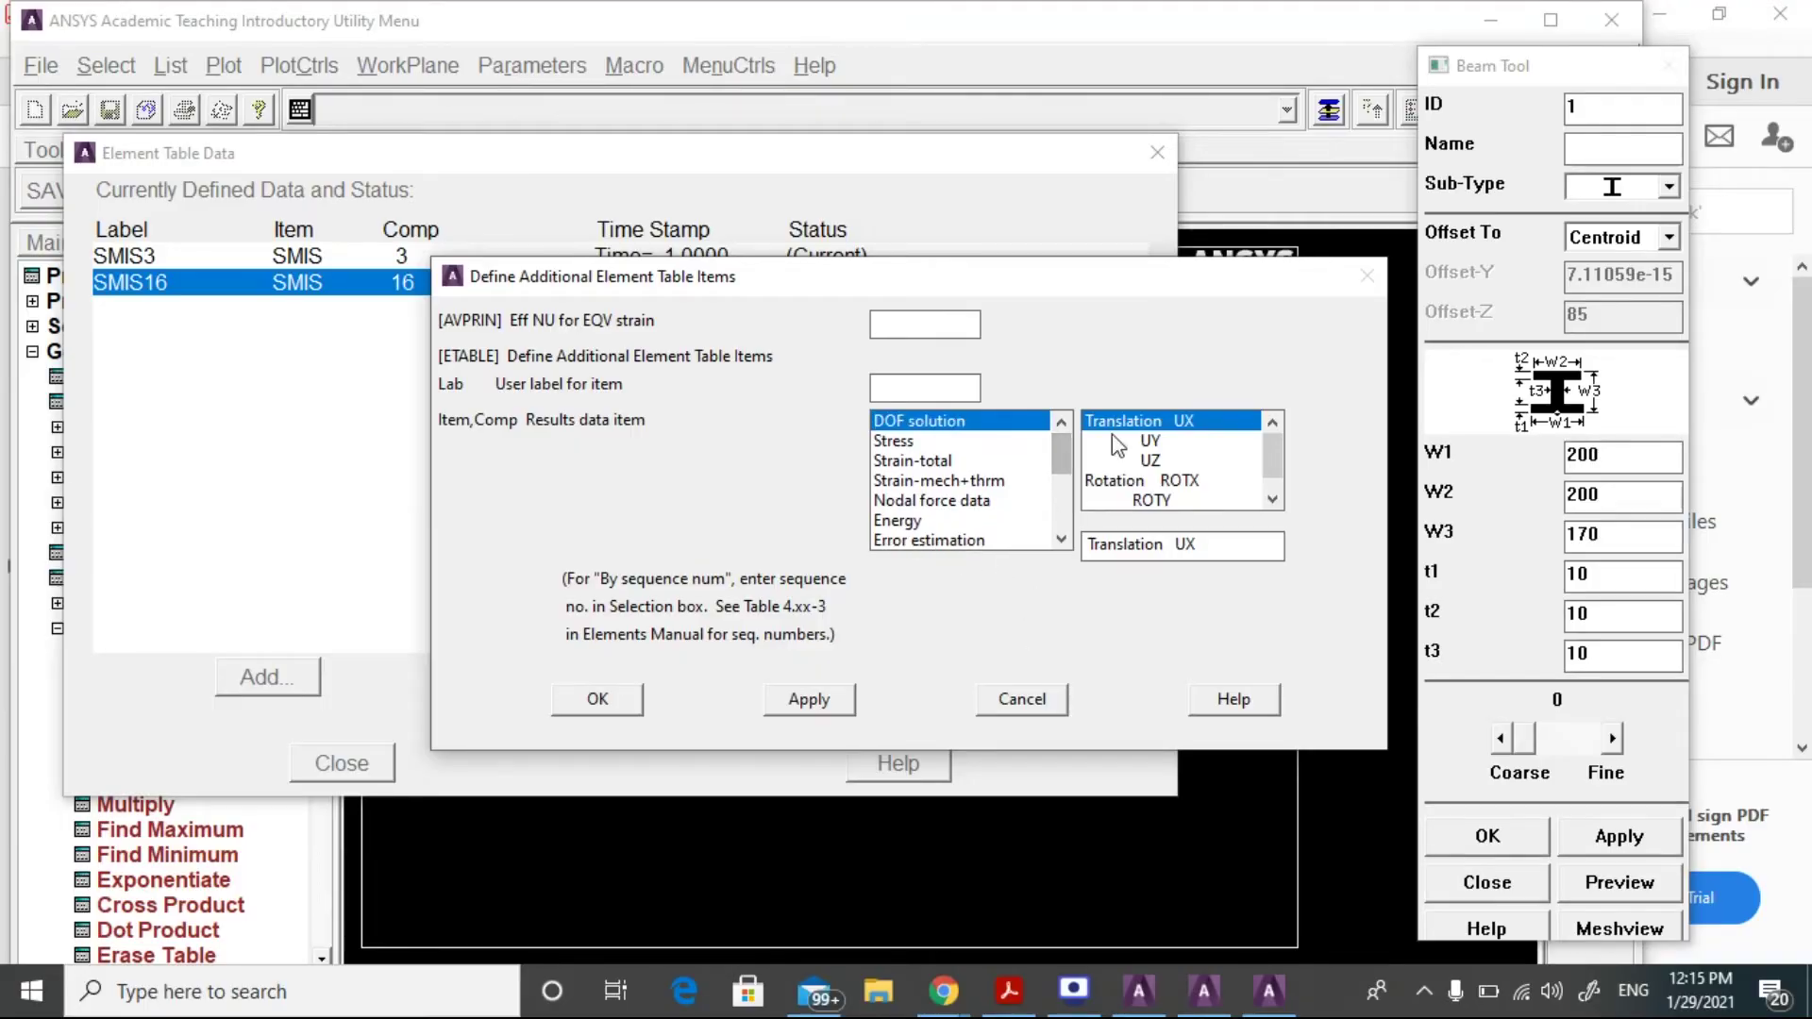
Add a third element table item by sequence number as SMISC, 6.
{"action": "left_click_drag", "start_coordinate": [1060, 469], "coordinate": [1063, 543]}
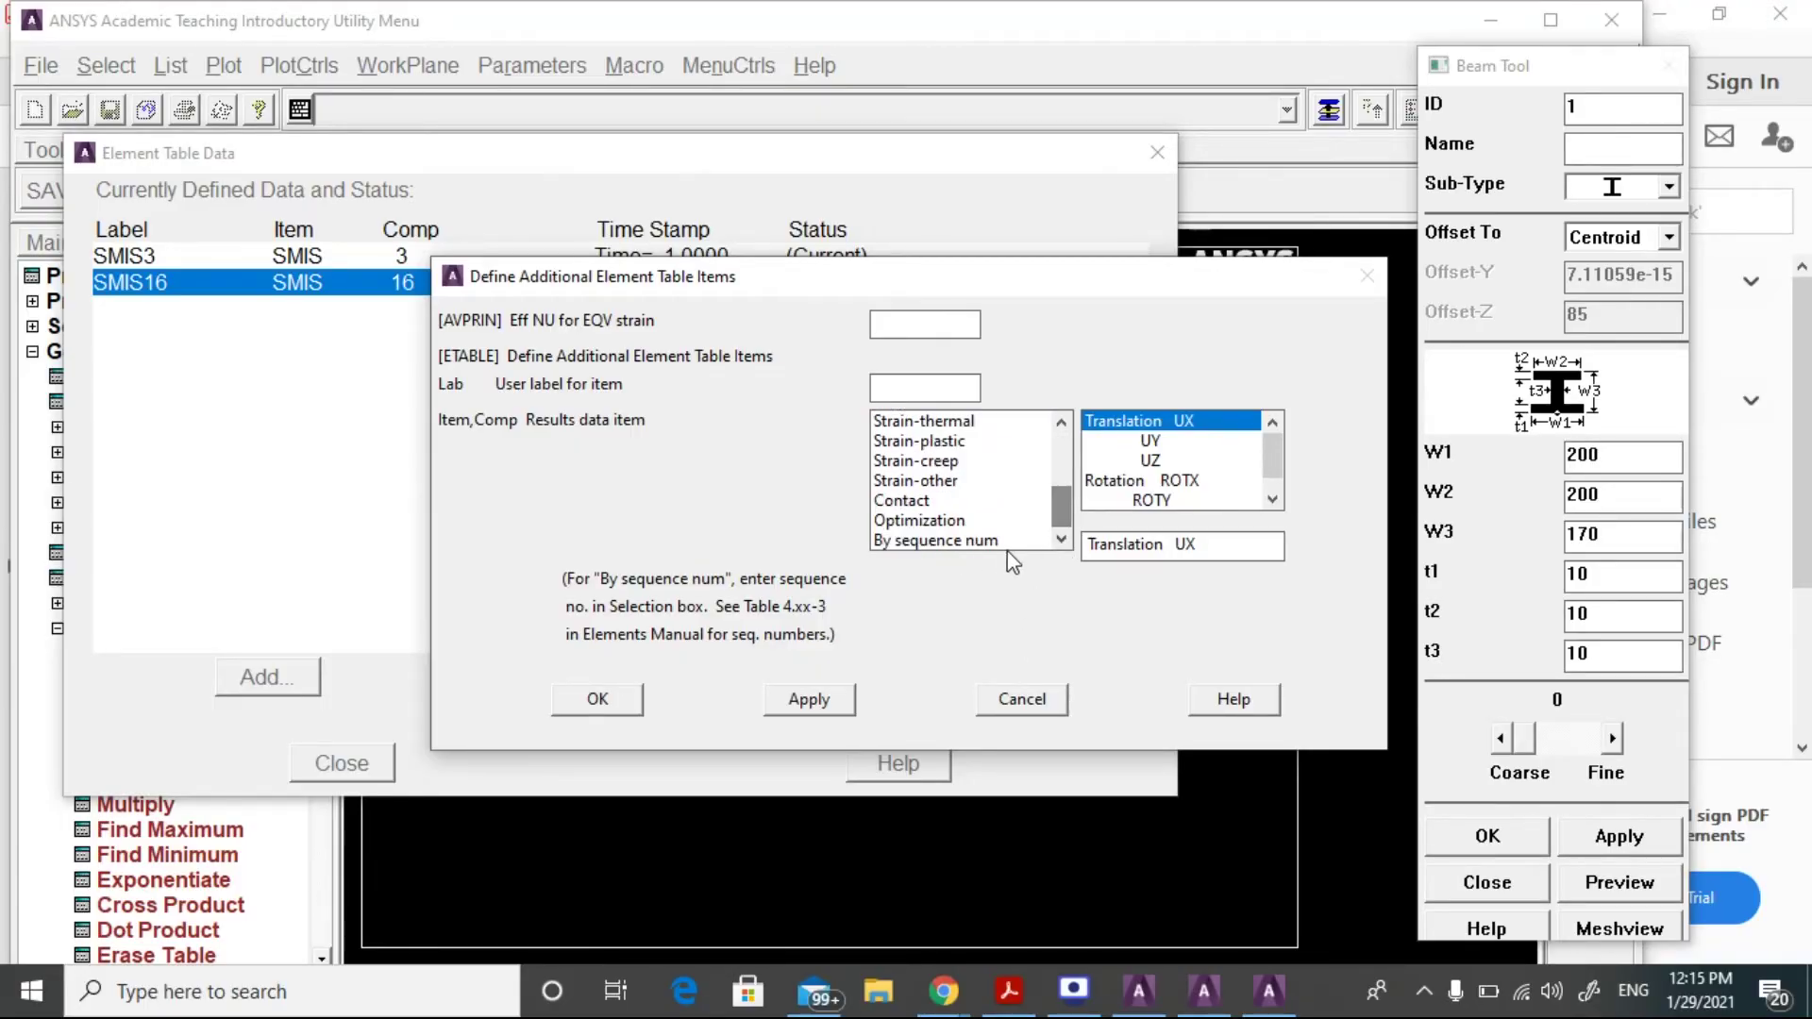
{"action": "left_click", "coordinate": [953, 541]}
{"action": "left_click", "coordinate": [1188, 543]}
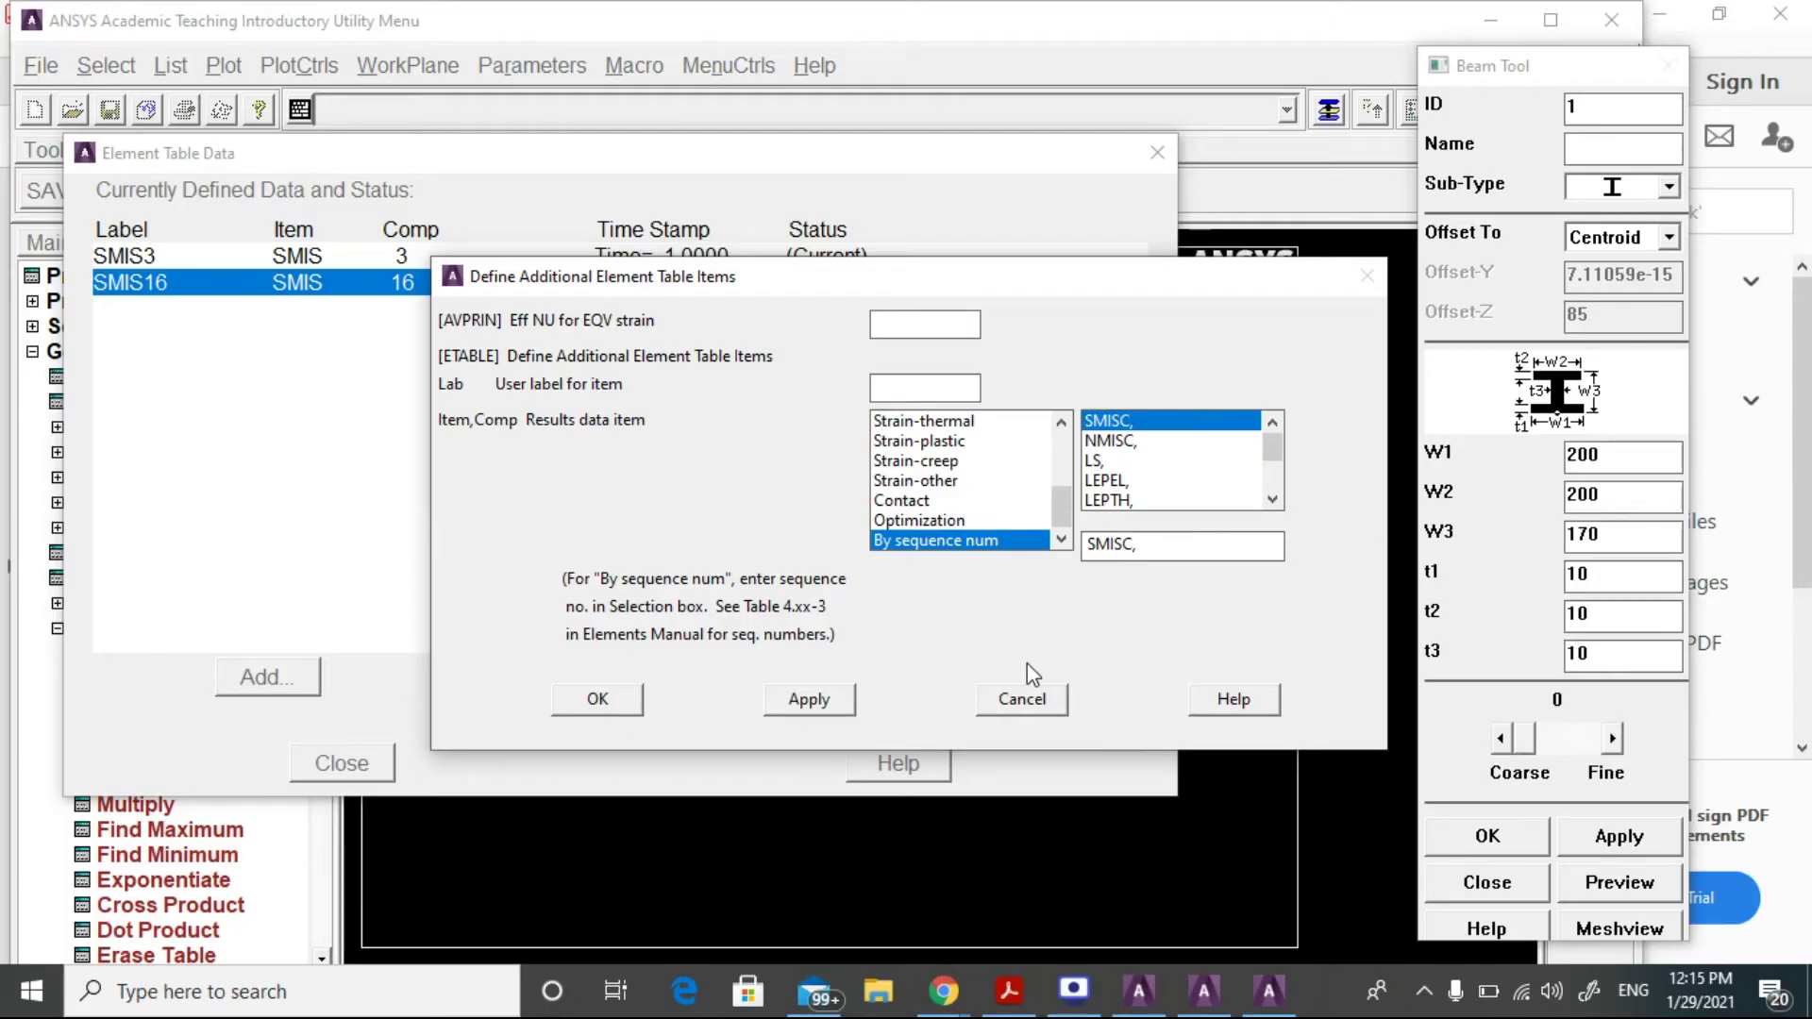
{"action": "type", "text": "6"}
{"action": "left_click", "coordinate": [814, 713]}
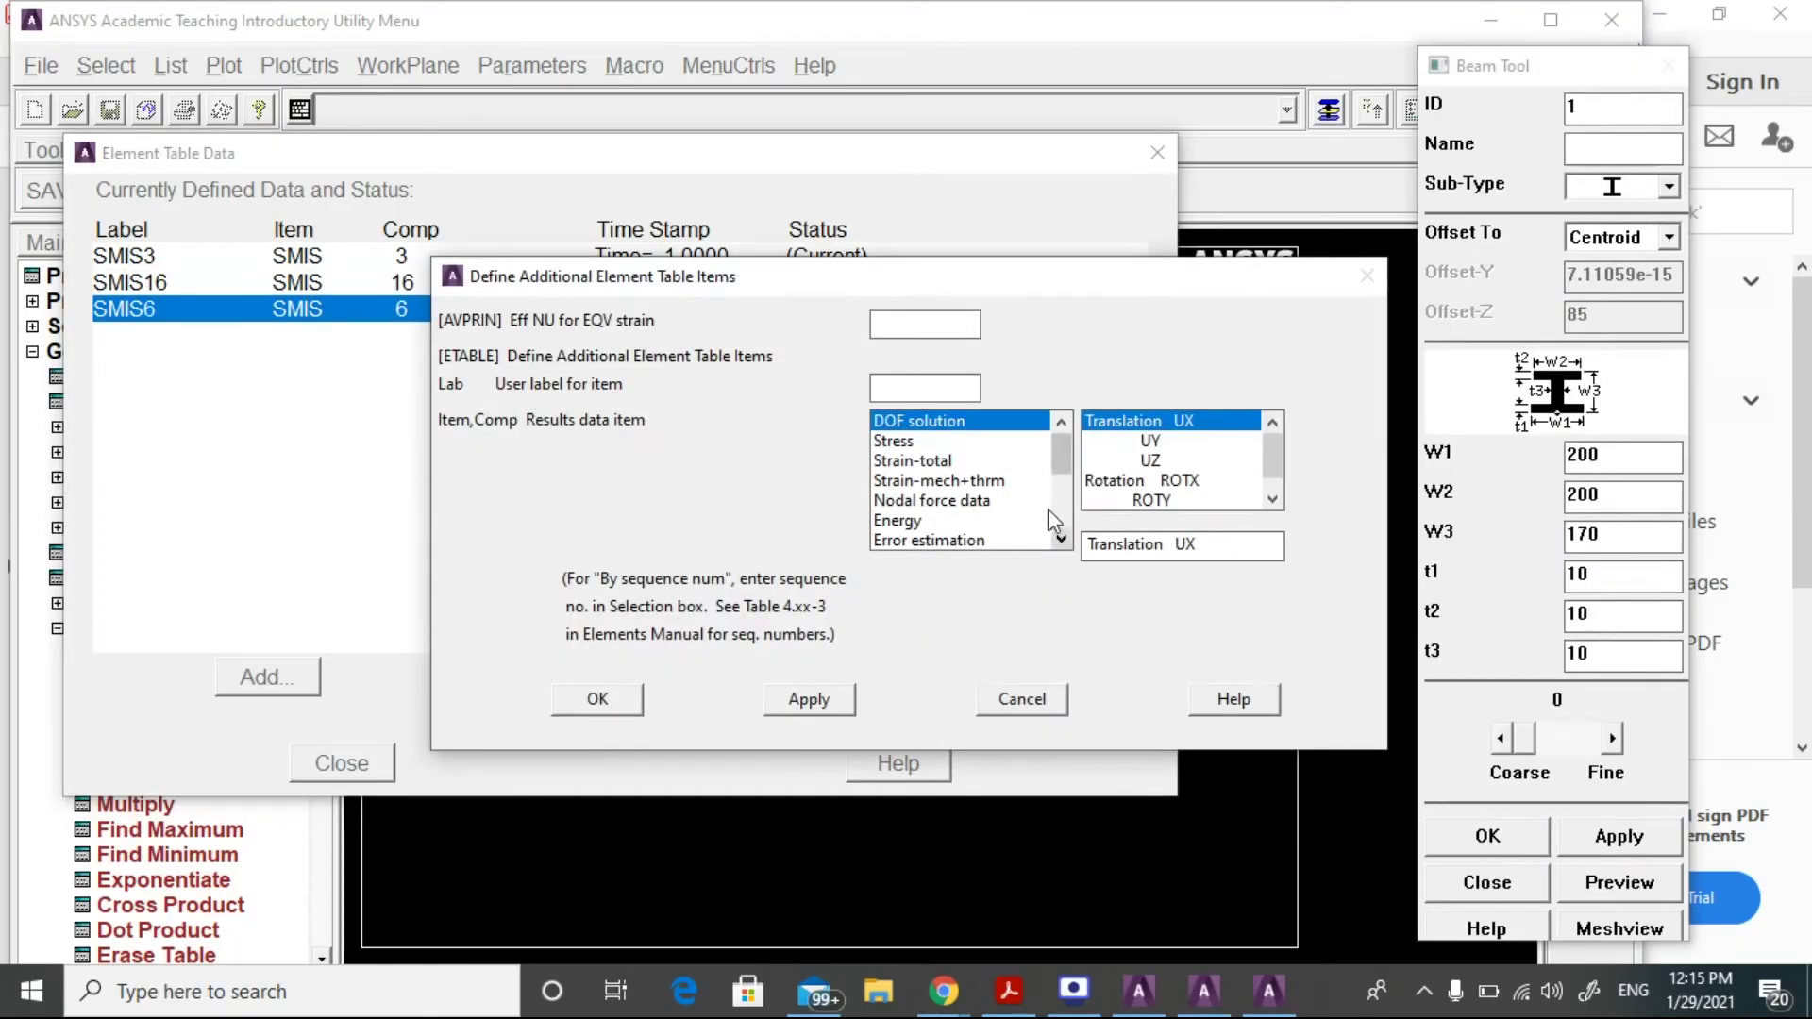
Add a fourth element table item by sequence number as SMISC, 19, and close the element table definitions.
{"action": "left_click_drag", "start_coordinate": [1057, 456], "coordinate": [1046, 541]}
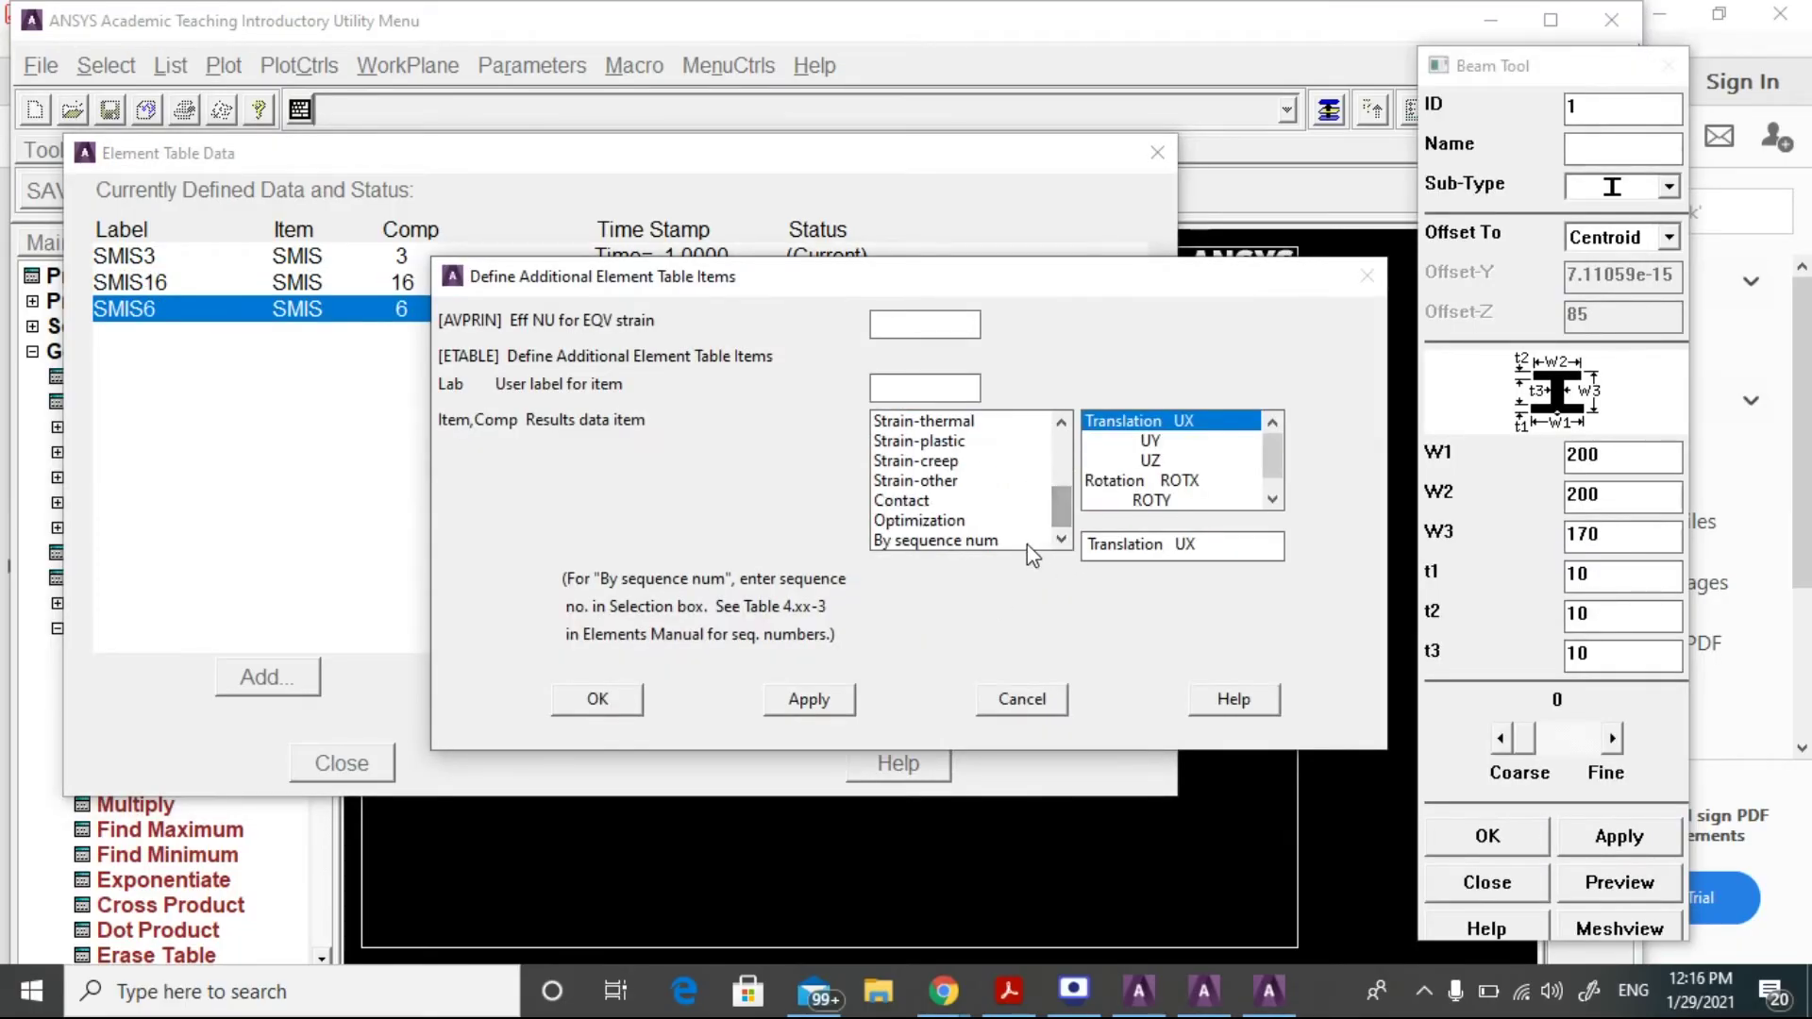
{"action": "left_click", "coordinate": [1027, 544]}
{"action": "left_click", "coordinate": [1190, 547]}
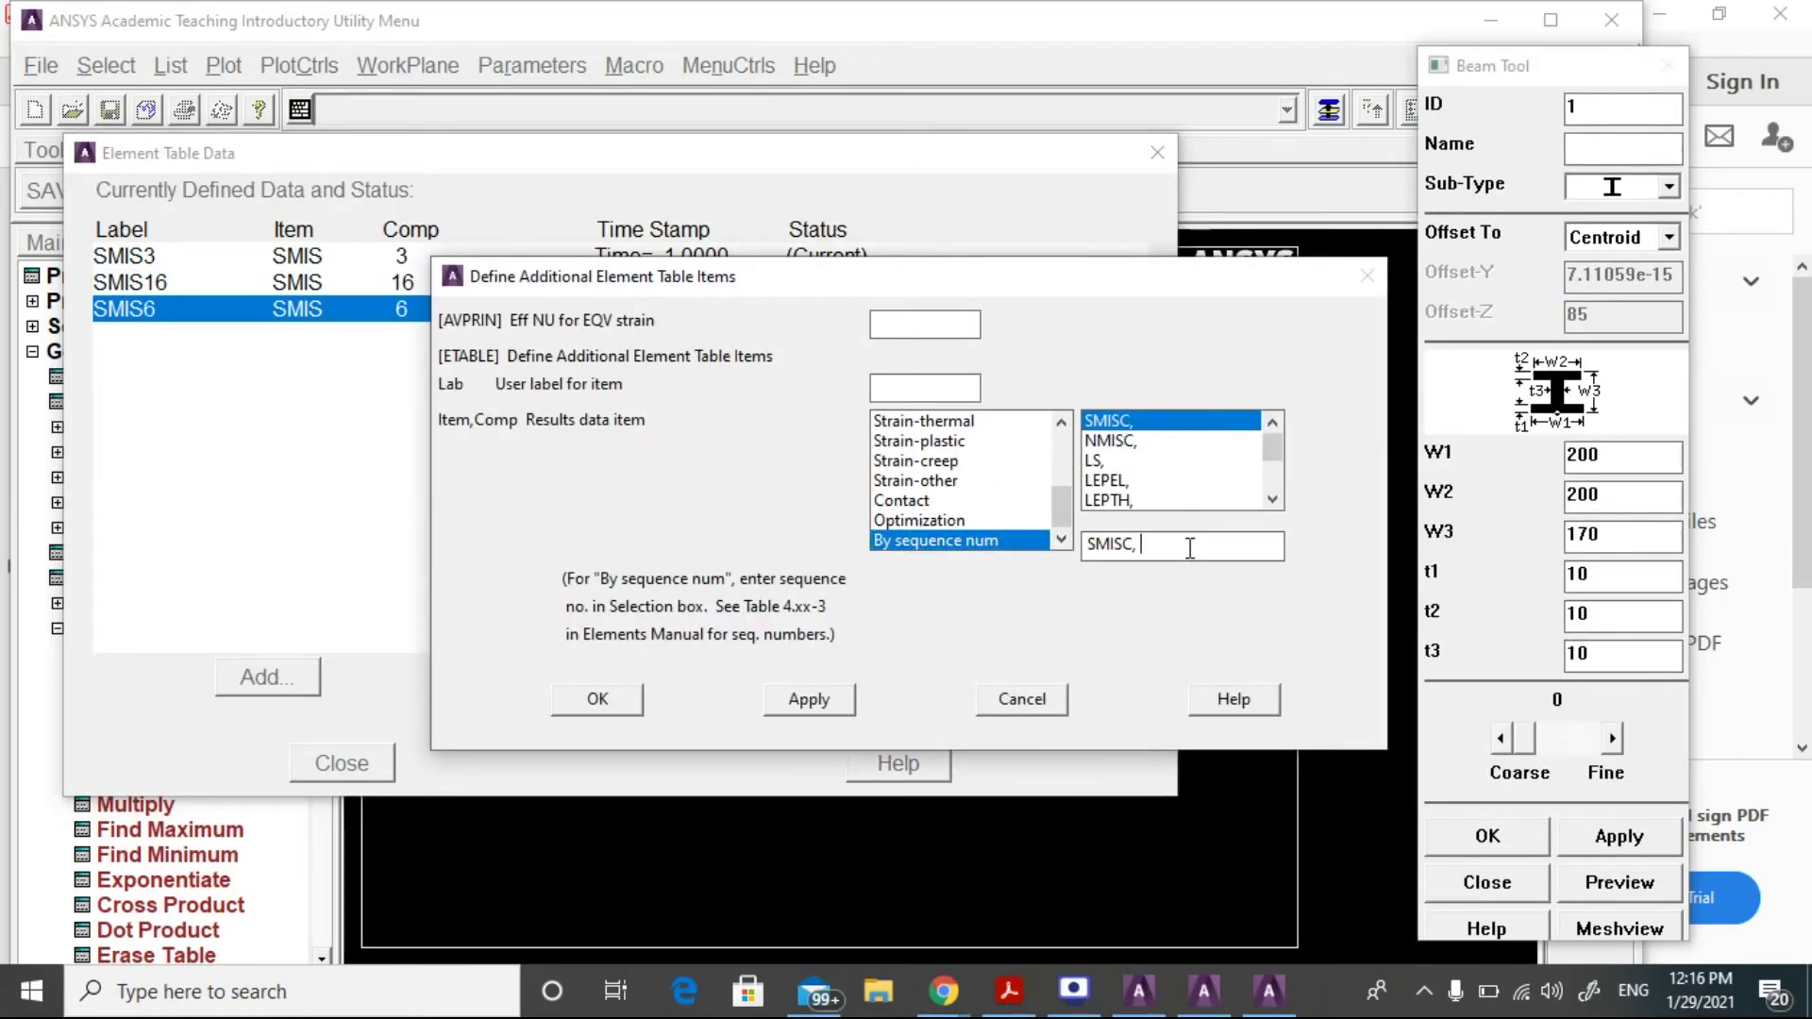
{"action": "type", "text": "19"}
{"action": "left_click", "coordinate": [809, 700]}
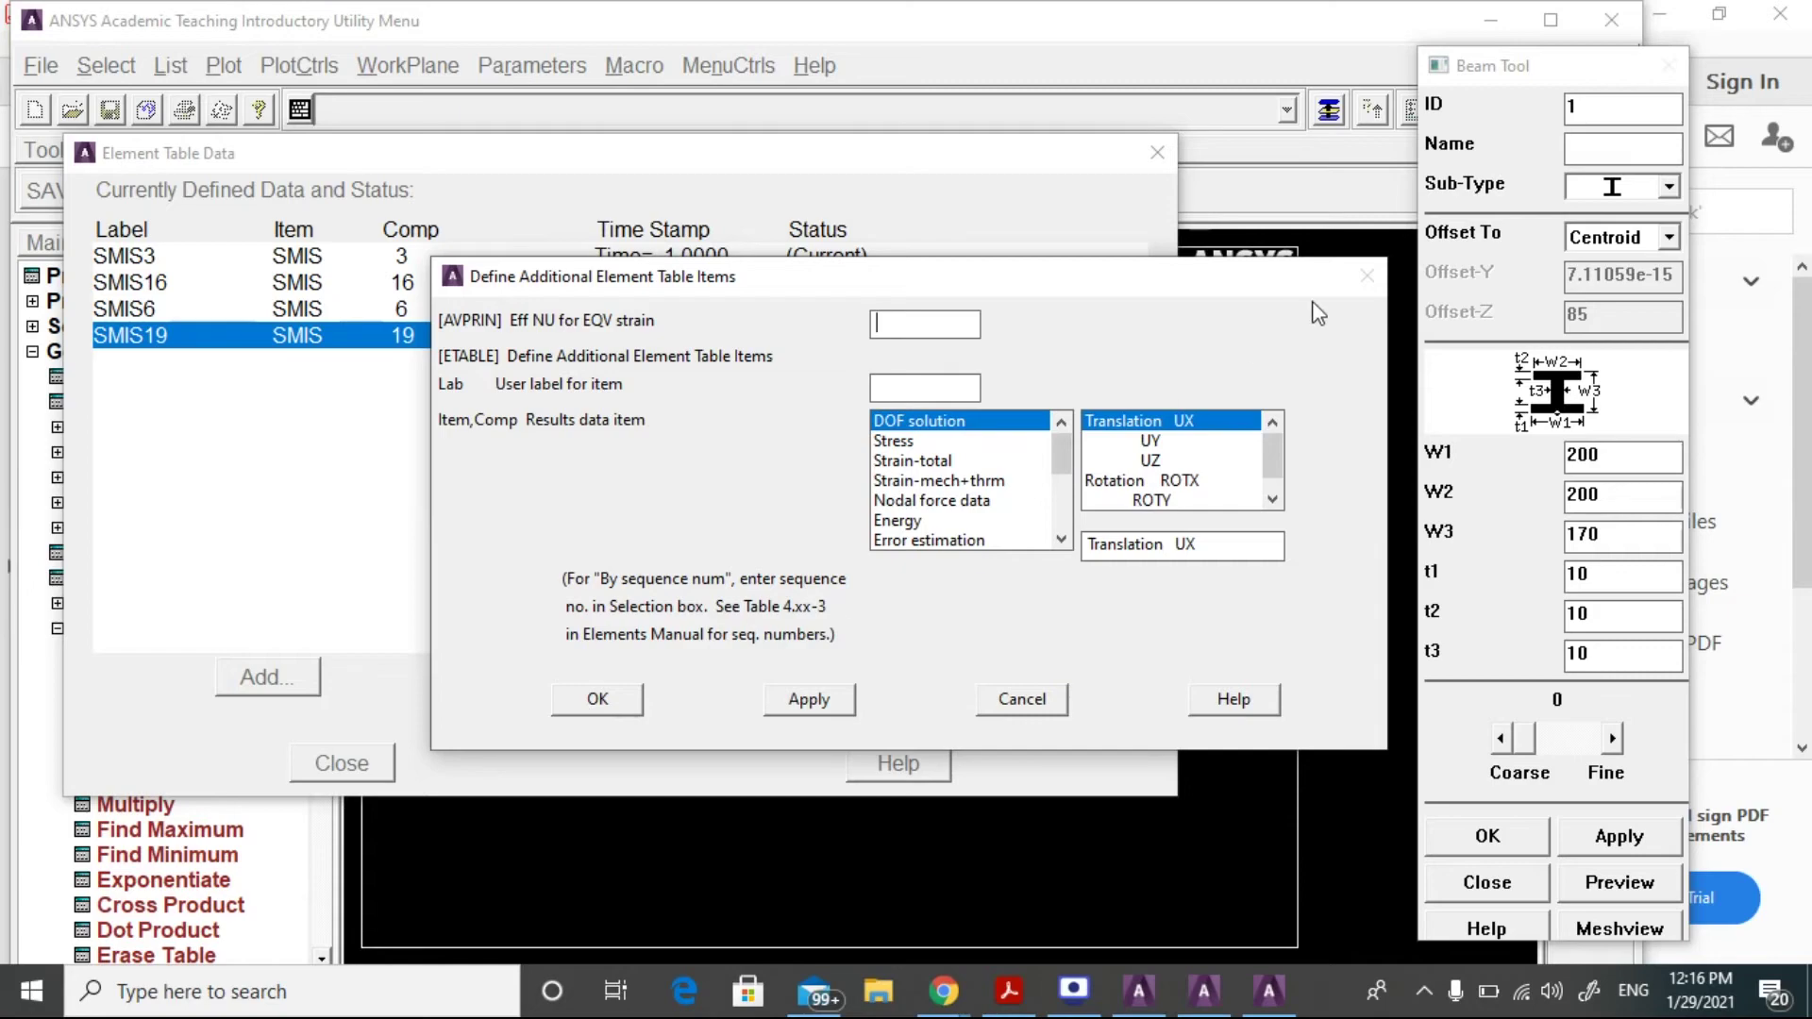
{"action": "left_click", "coordinate": [1022, 699]}
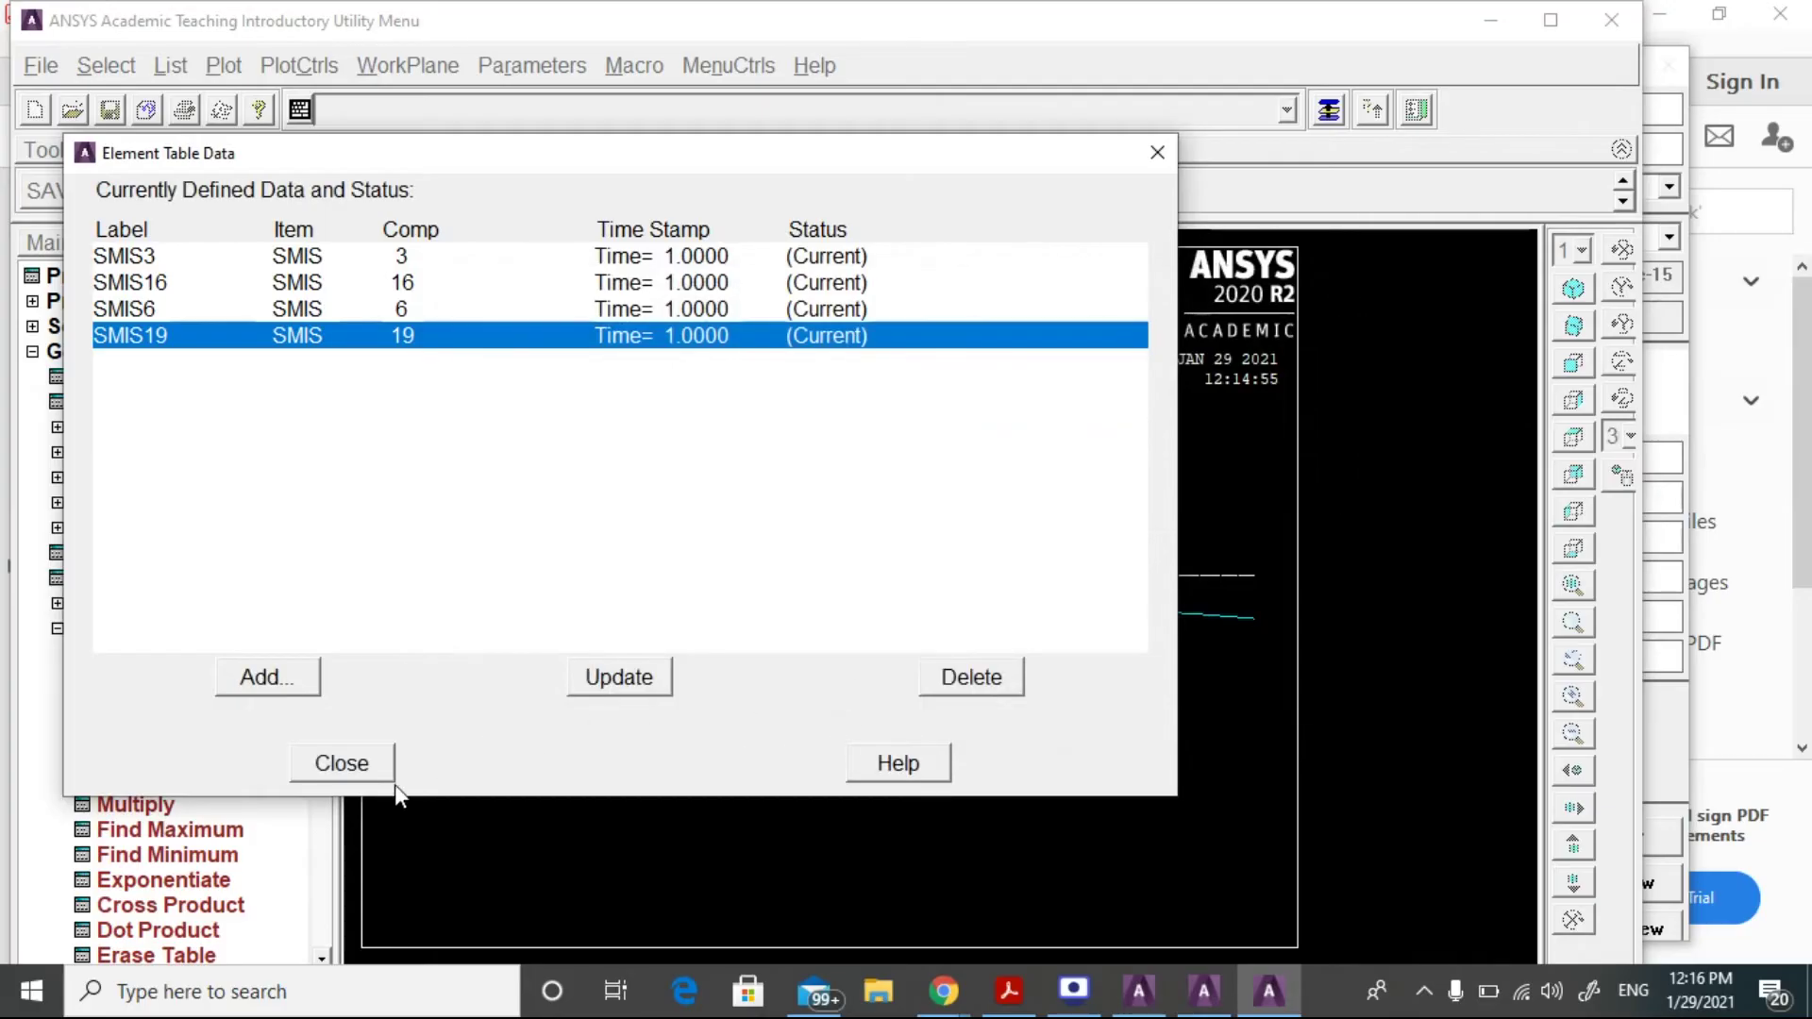
{"action": "left_click", "coordinate": [355, 766]}
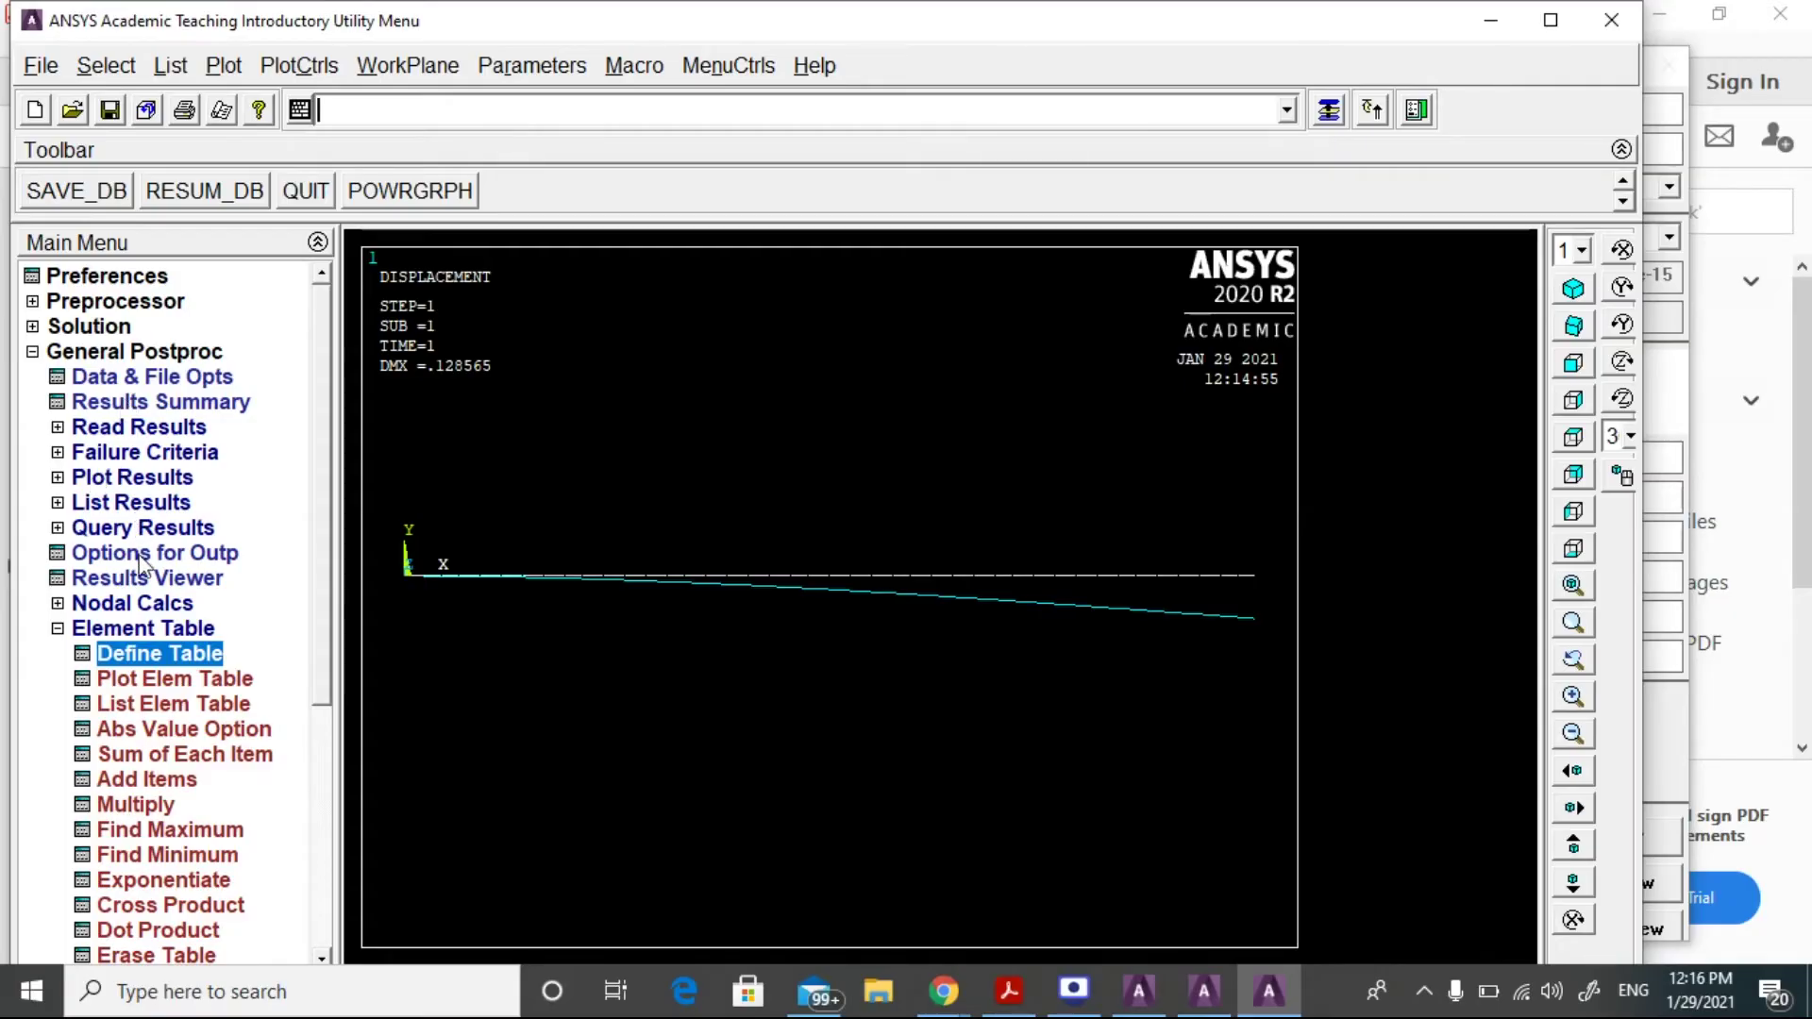
Plot the line-element results on the deformed shape with SMIS3 at node I and SMIS16 at node J.
{"action": "scroll", "coordinate": [332, 598], "scroll_direction": "down", "scroll_amount": 4}
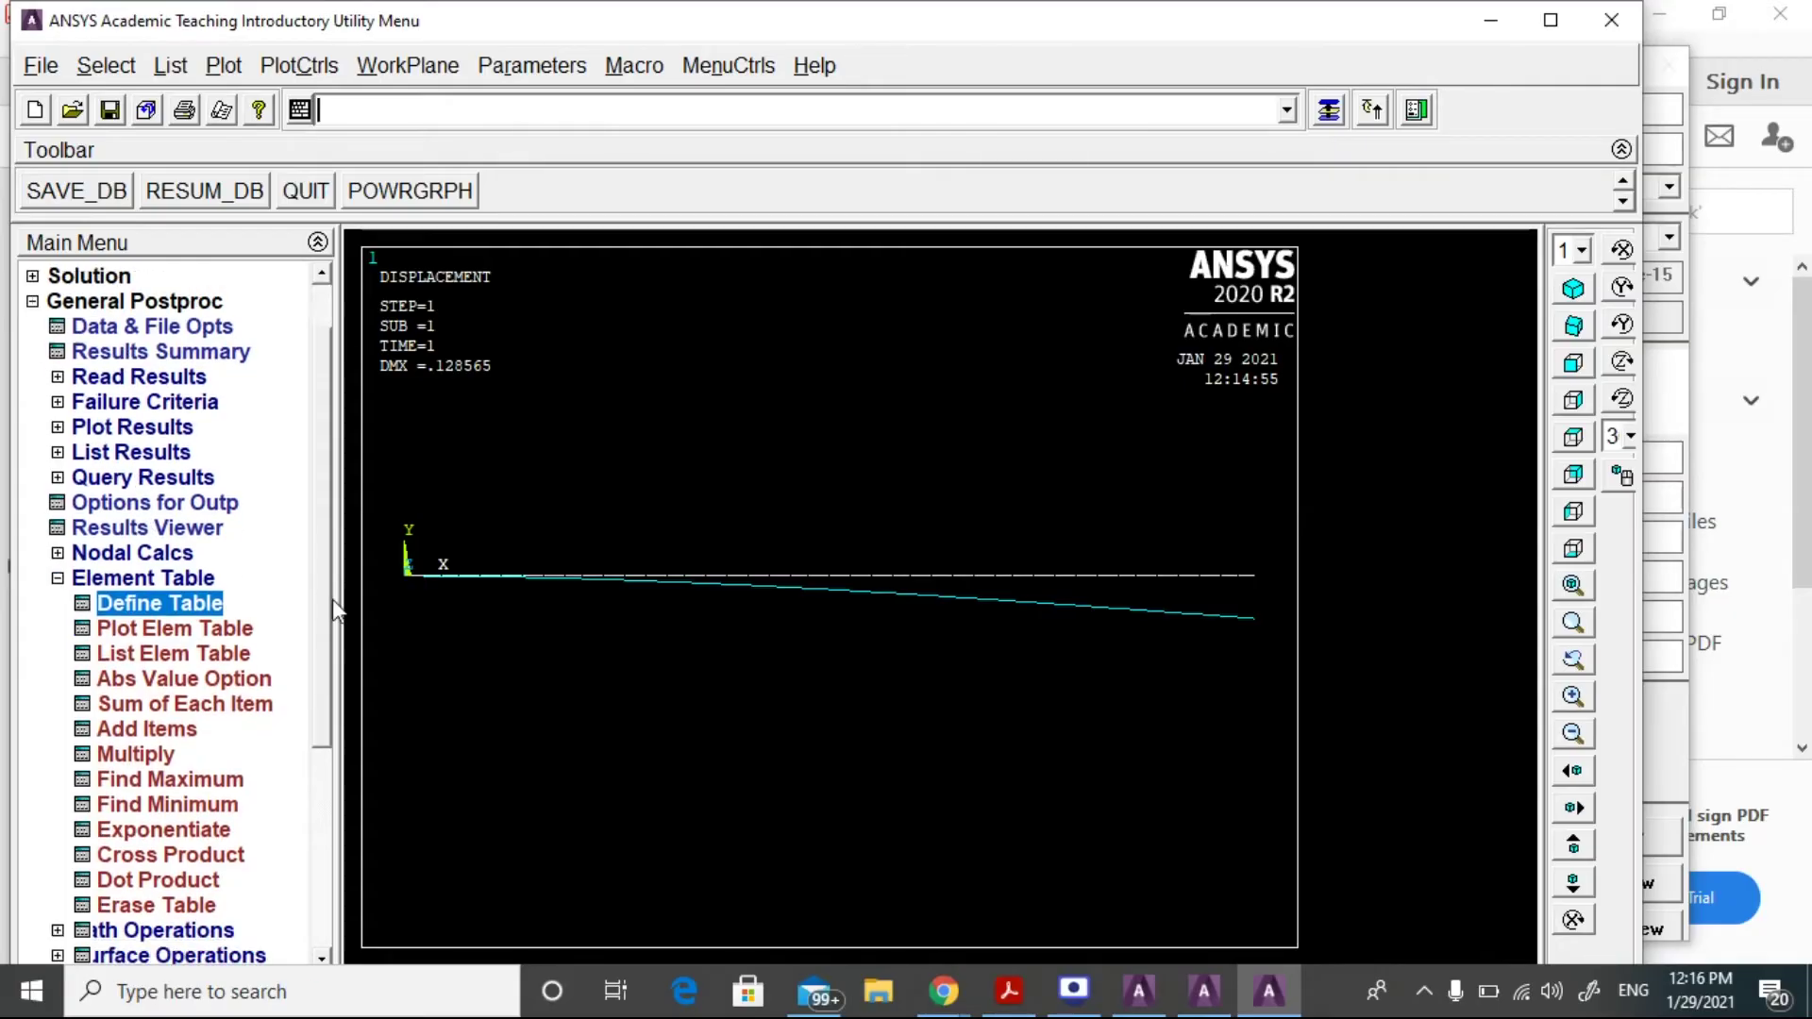
{"action": "scroll", "coordinate": [350, 528], "scroll_direction": "up", "scroll_amount": 4}
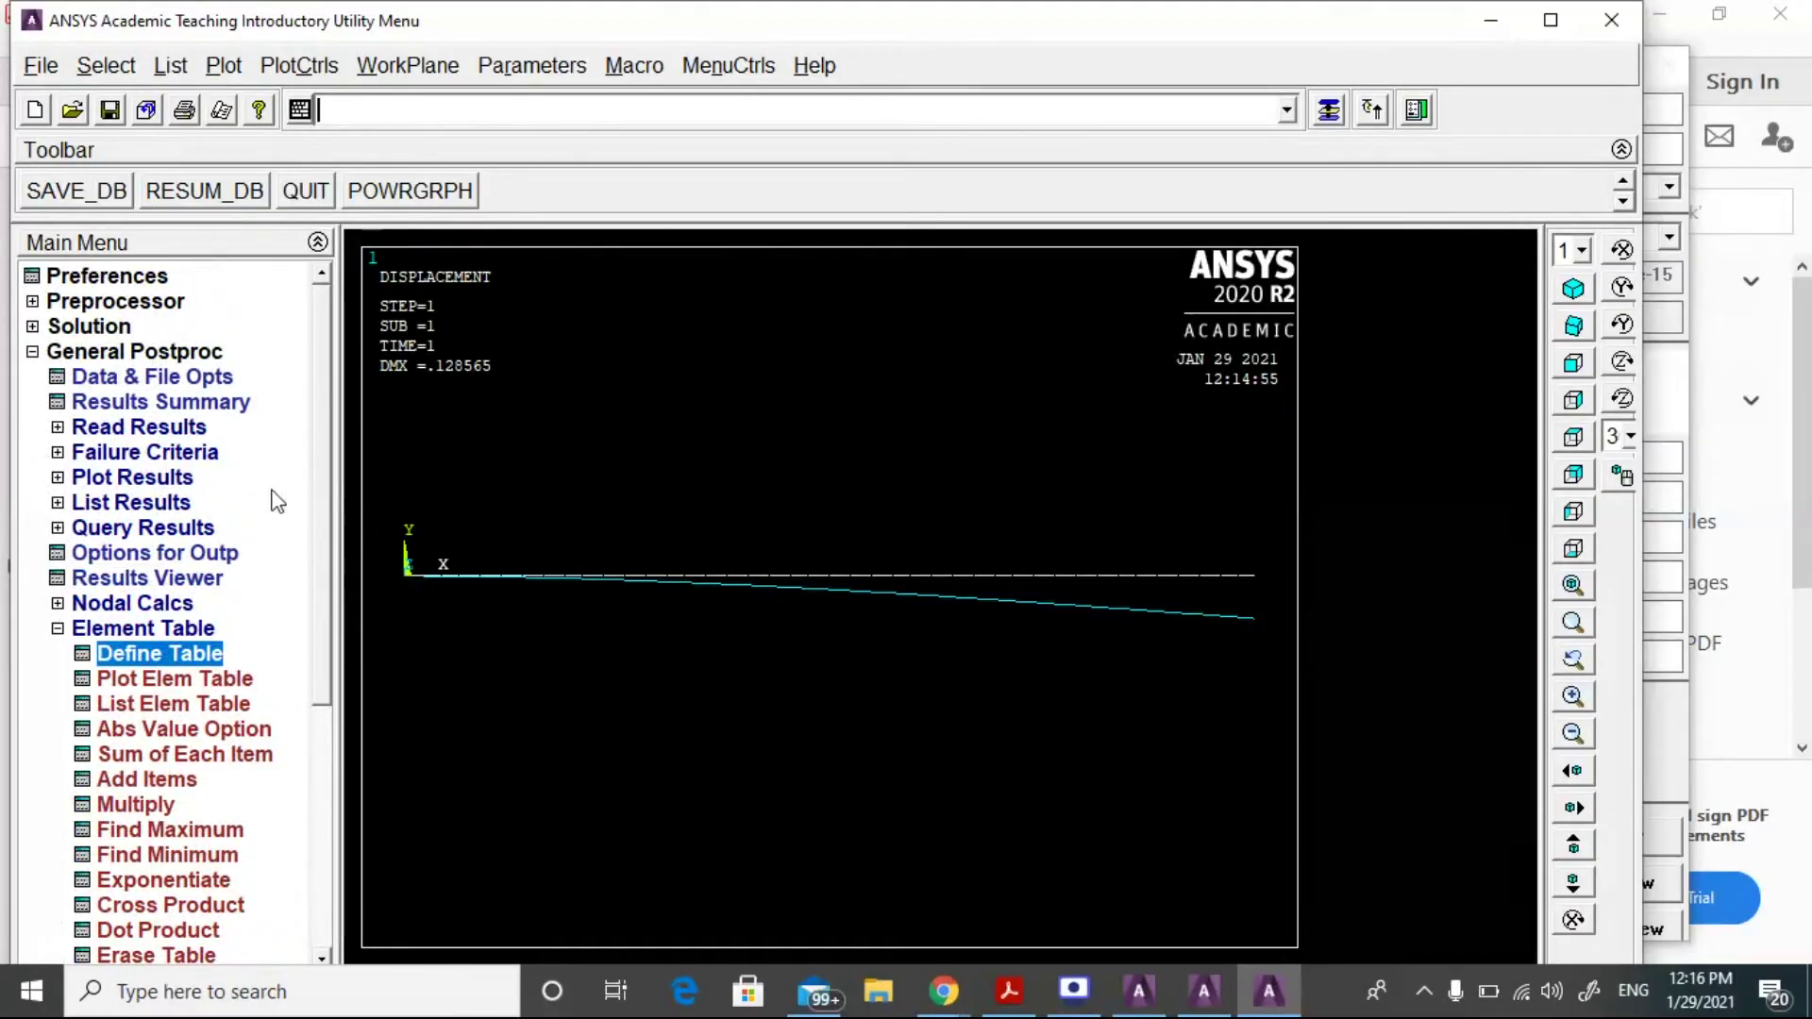
{"action": "left_click", "coordinate": [138, 477]}
{"action": "left_click", "coordinate": [148, 526]}
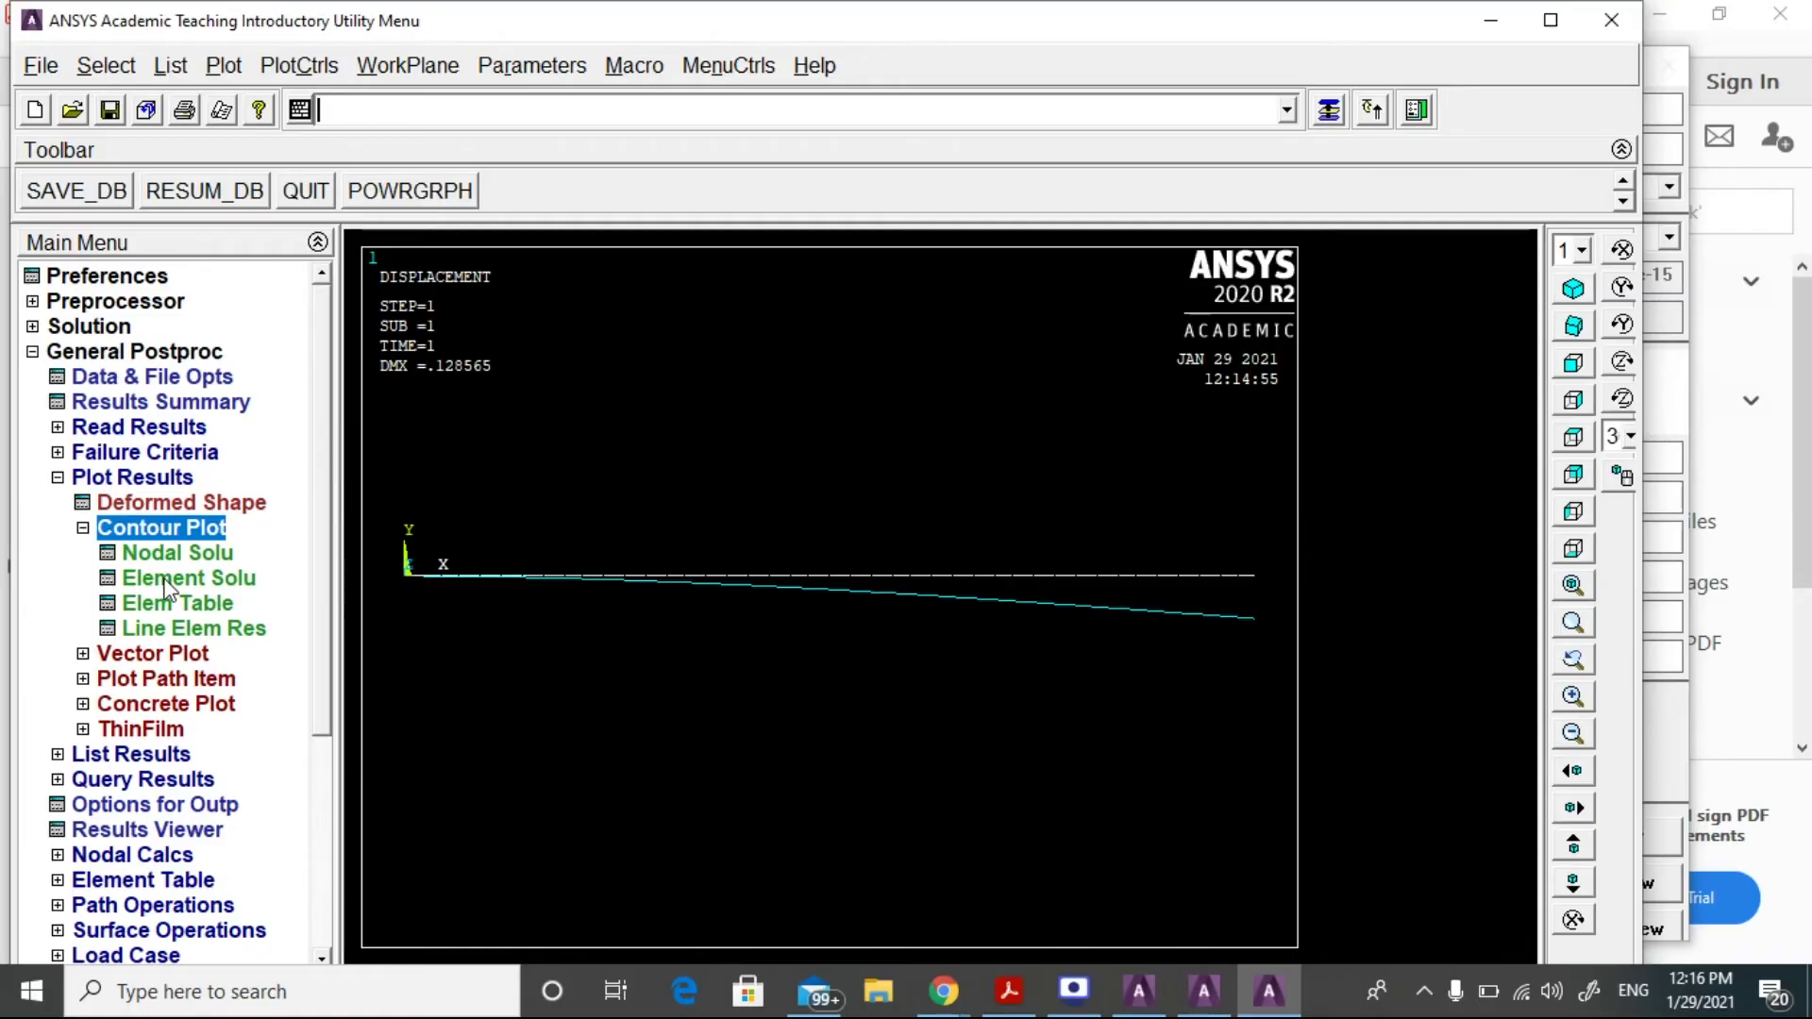
{"action": "left_click", "coordinate": [168, 629]}
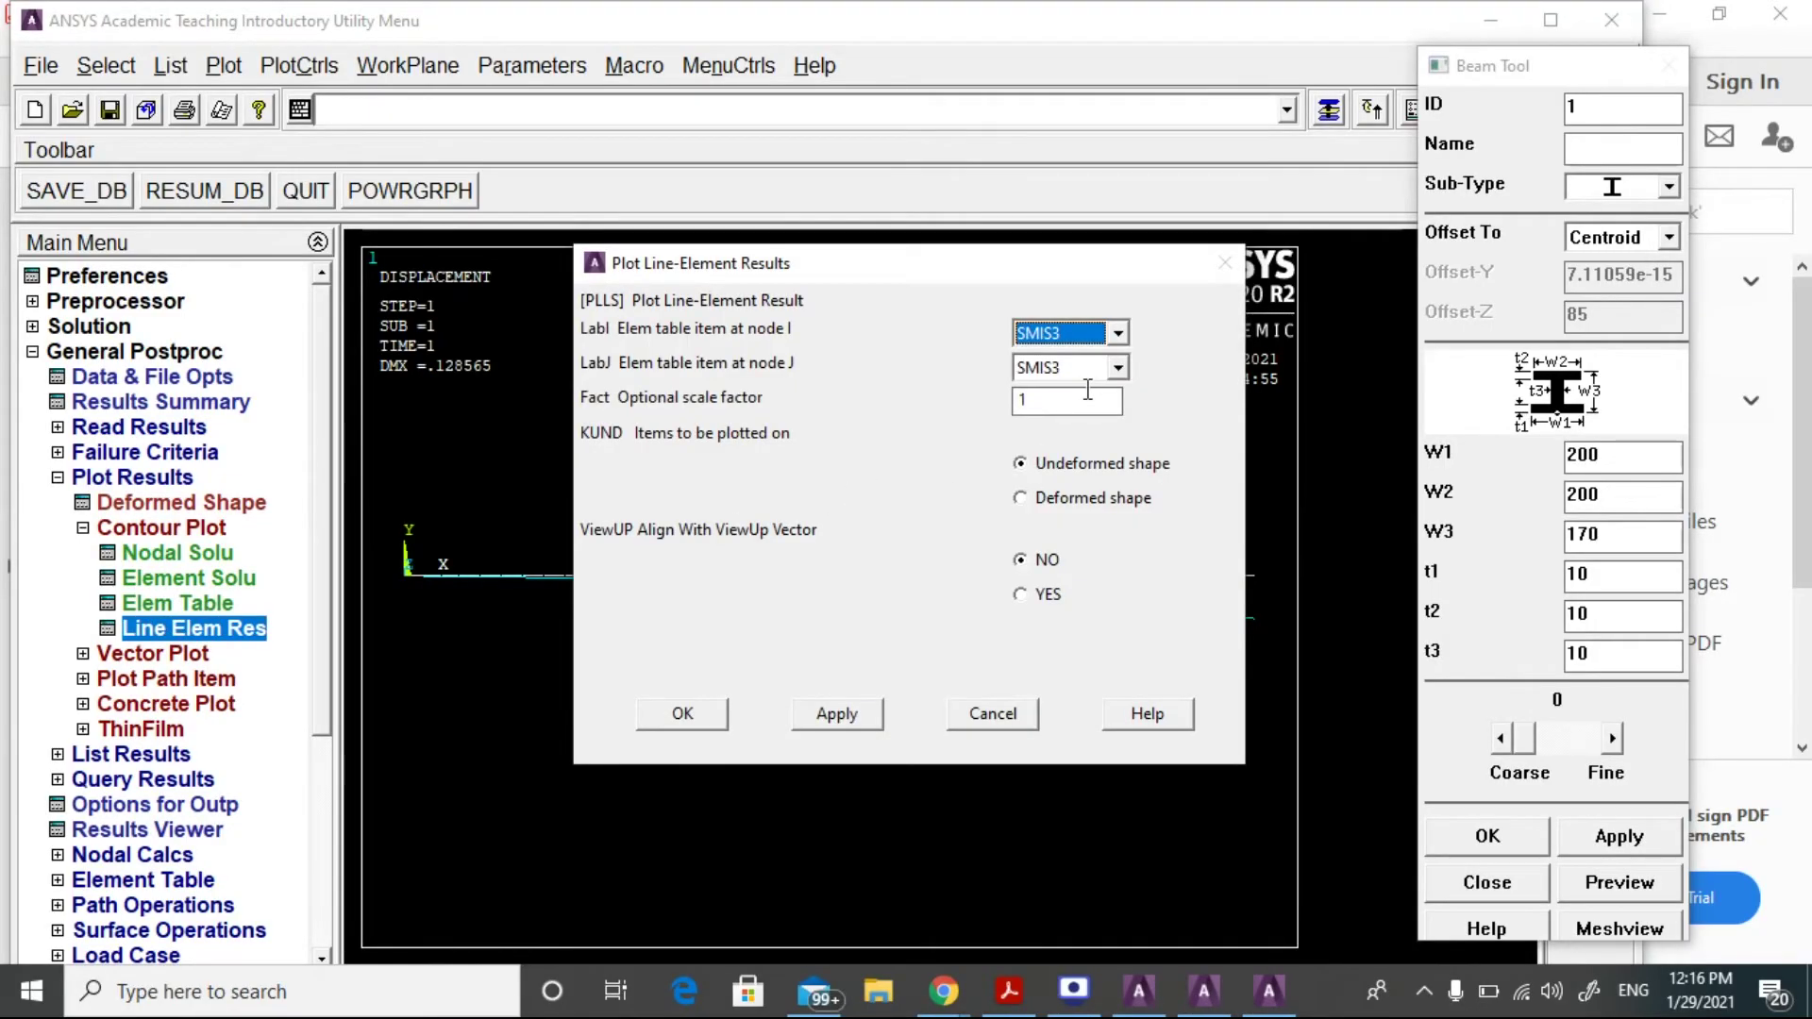
{"action": "left_click", "coordinate": [1112, 368]}
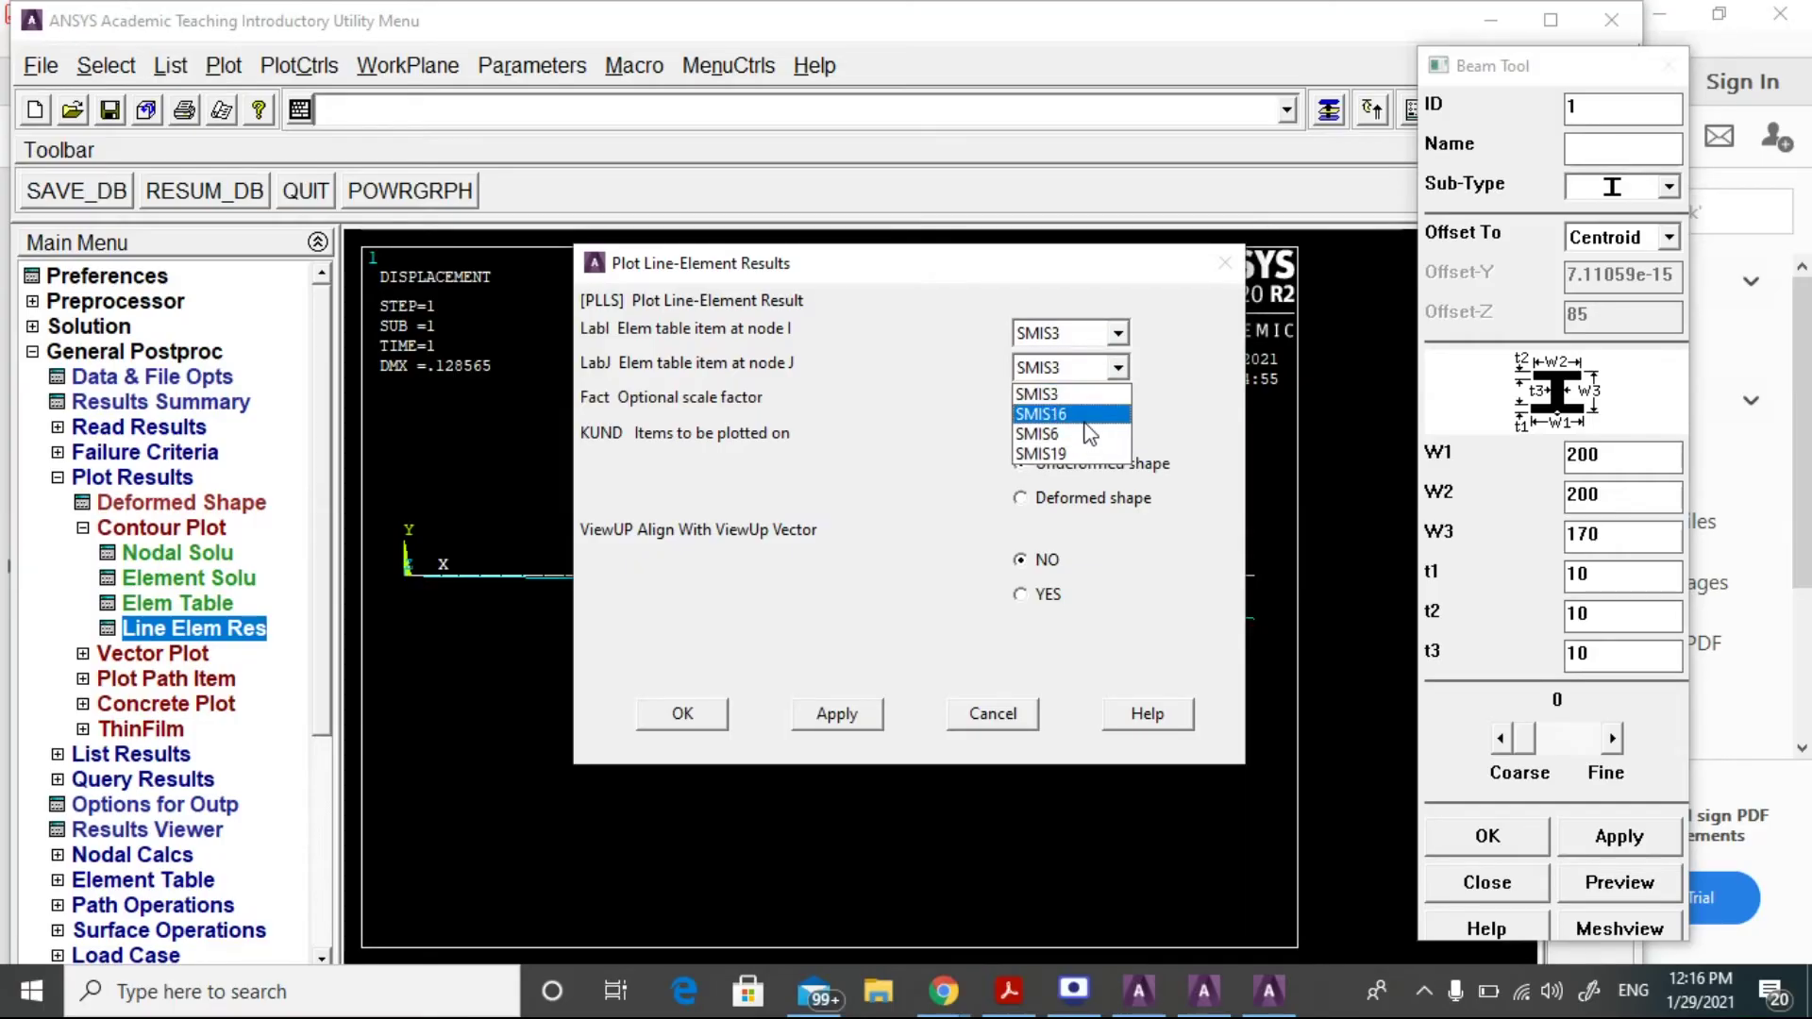
{"action": "left_click", "coordinate": [1086, 420]}
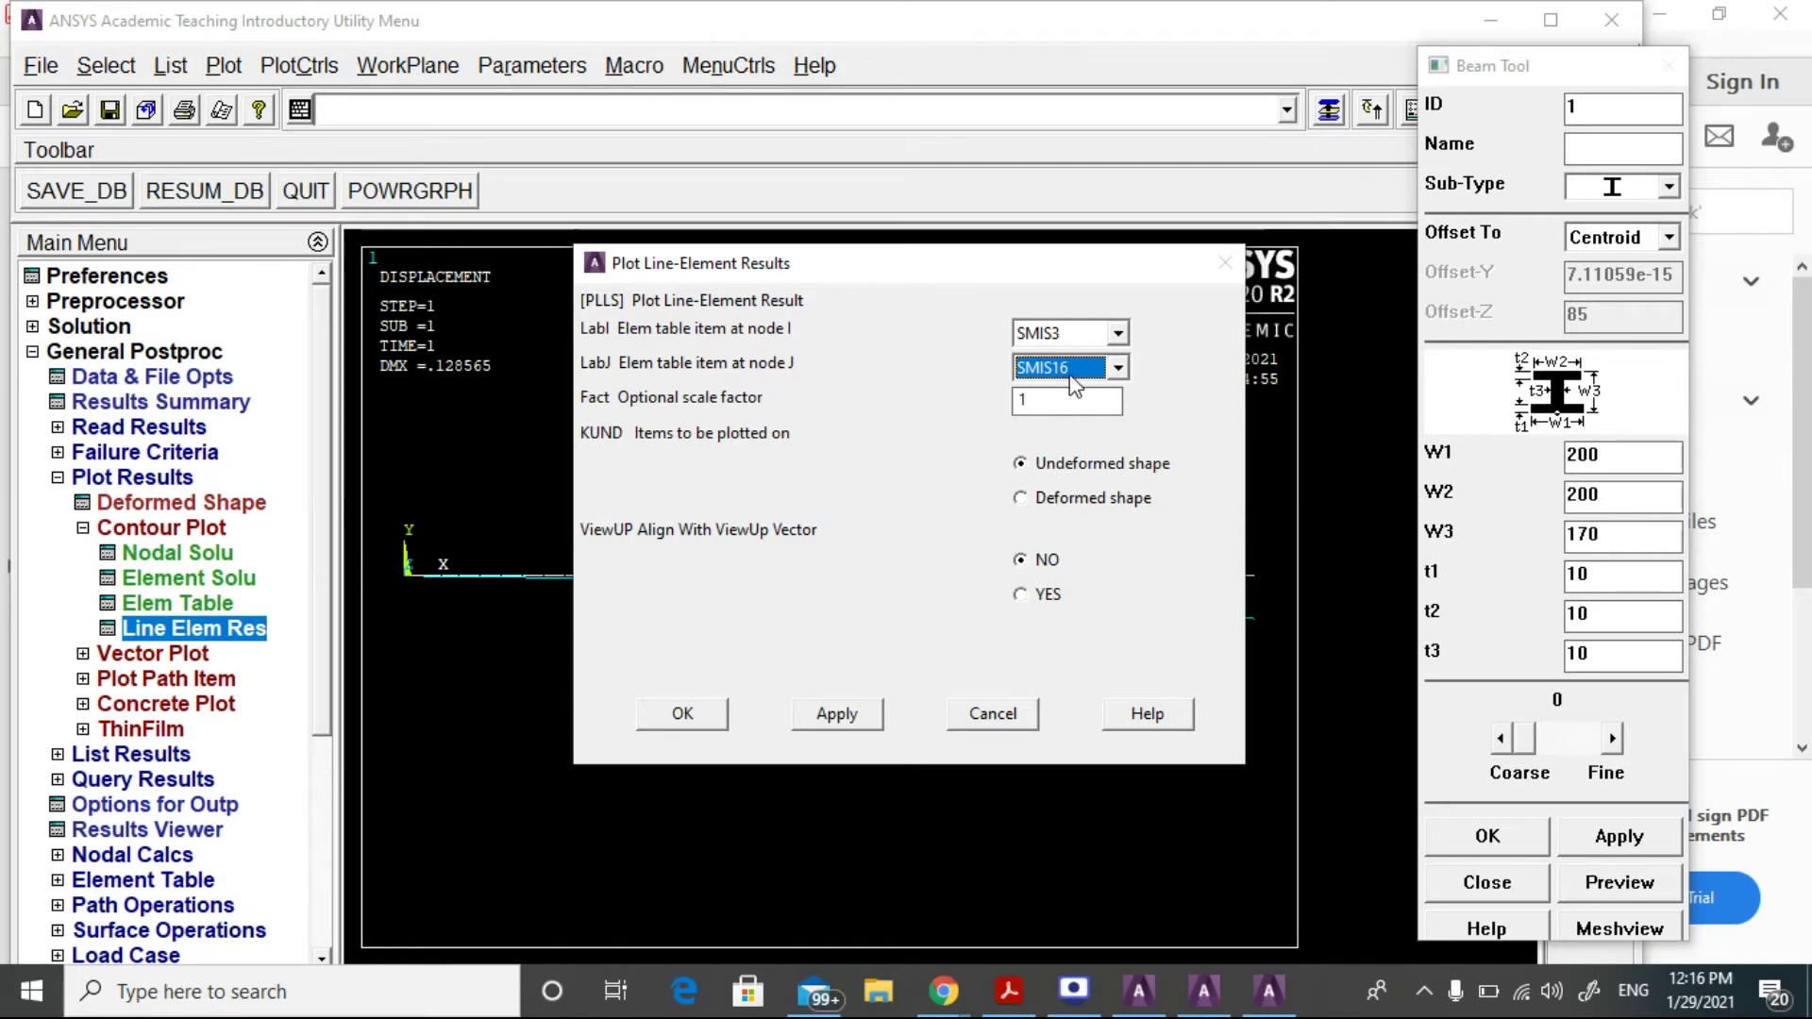
{"action": "left_click", "coordinate": [1032, 500]}
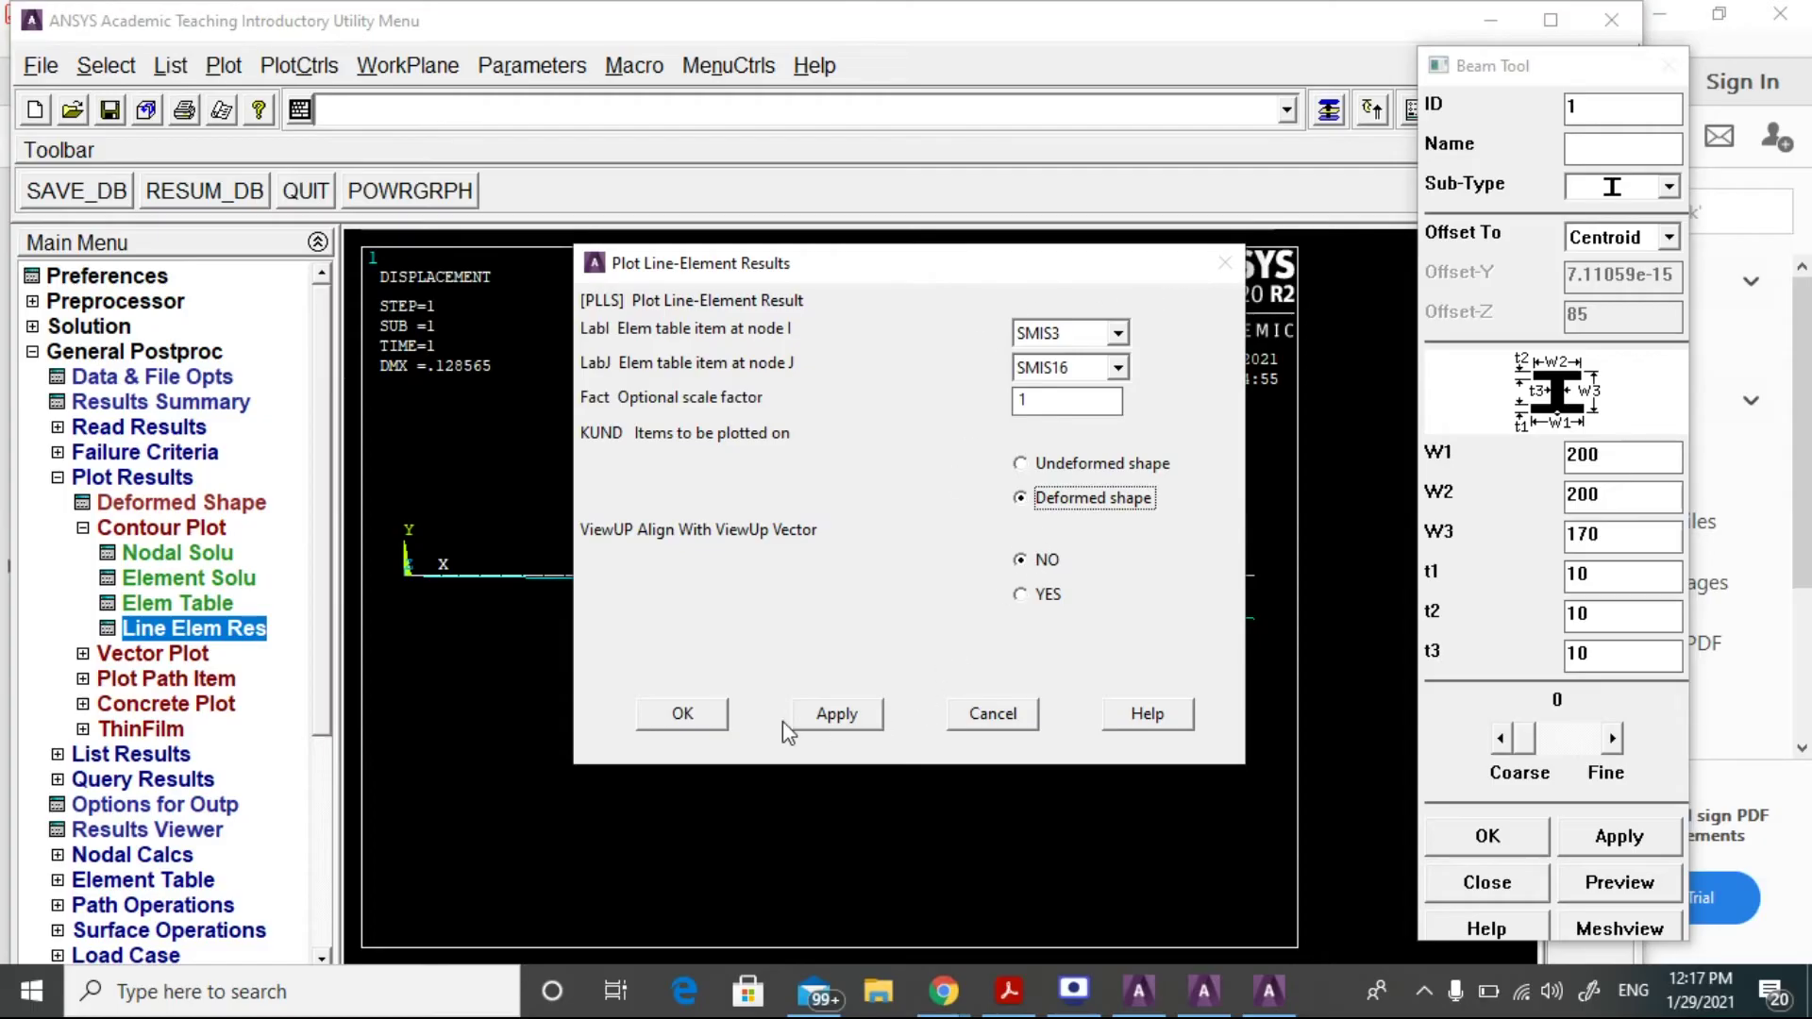
{"action": "left_click", "coordinate": [685, 715]}
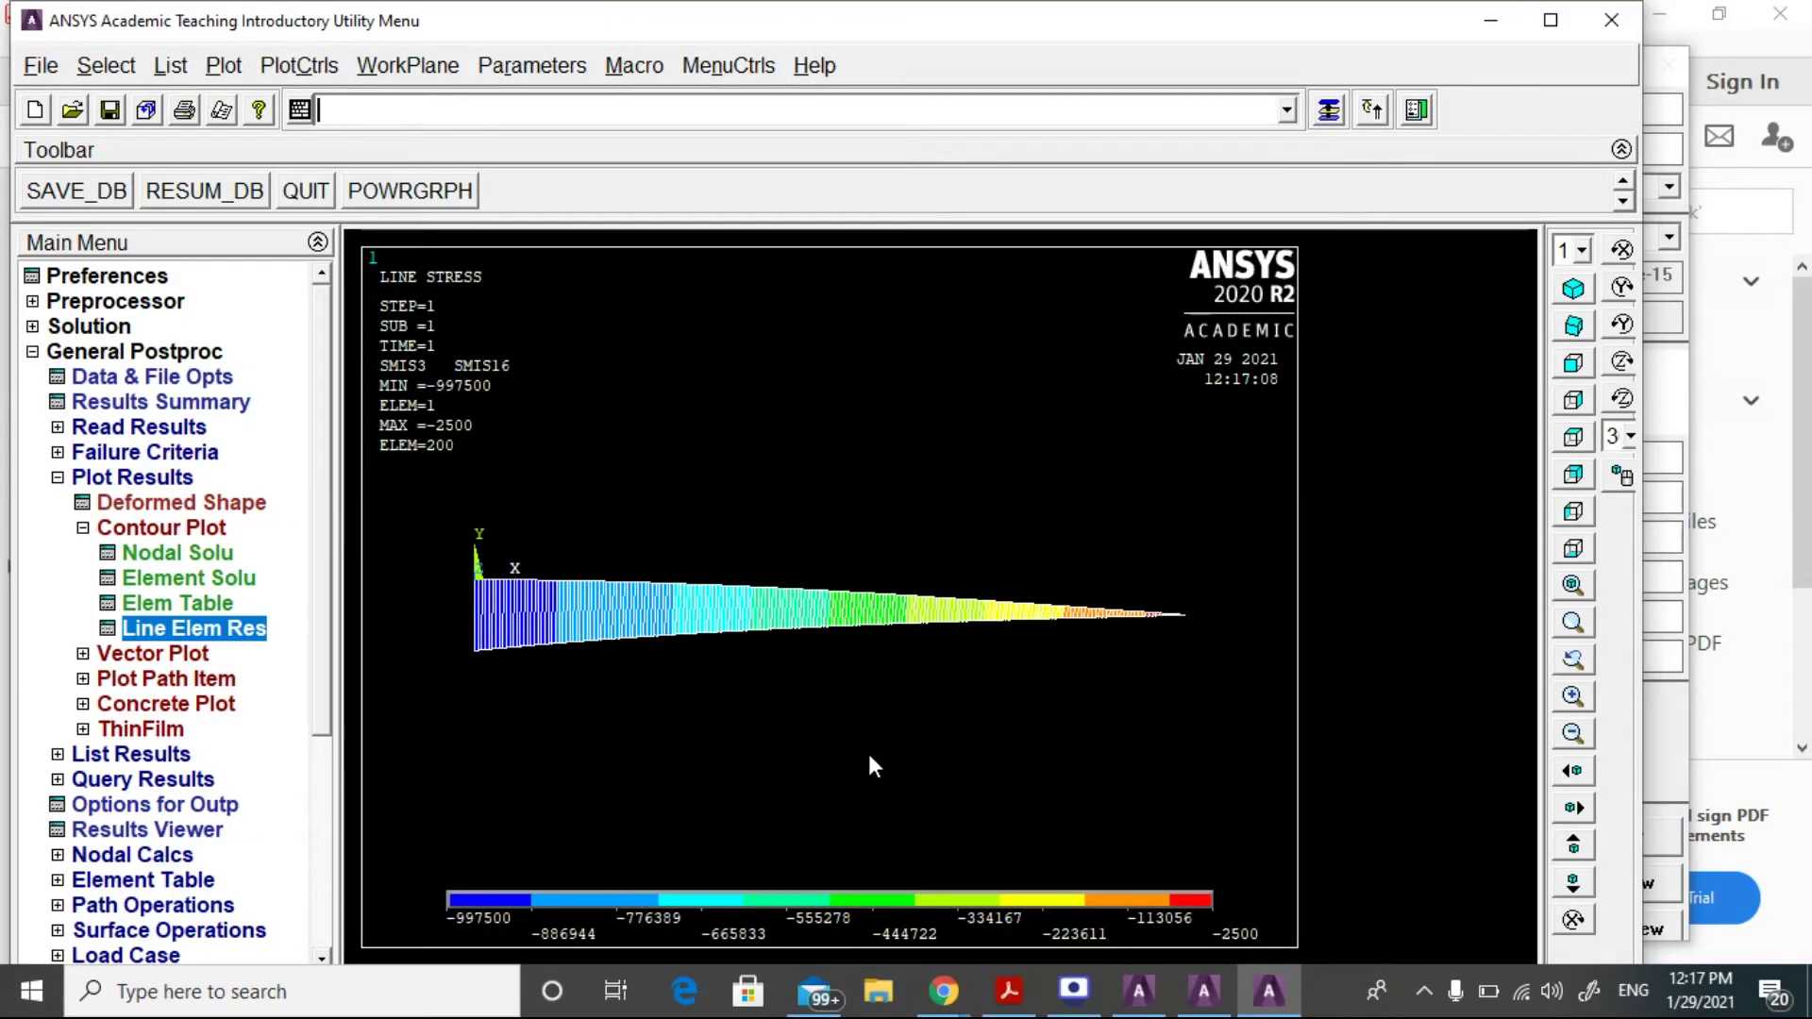
Capture the line stress plot as a report image captioned "bmd" and close the report generator.
{"action": "left_click", "coordinate": [41, 65]}
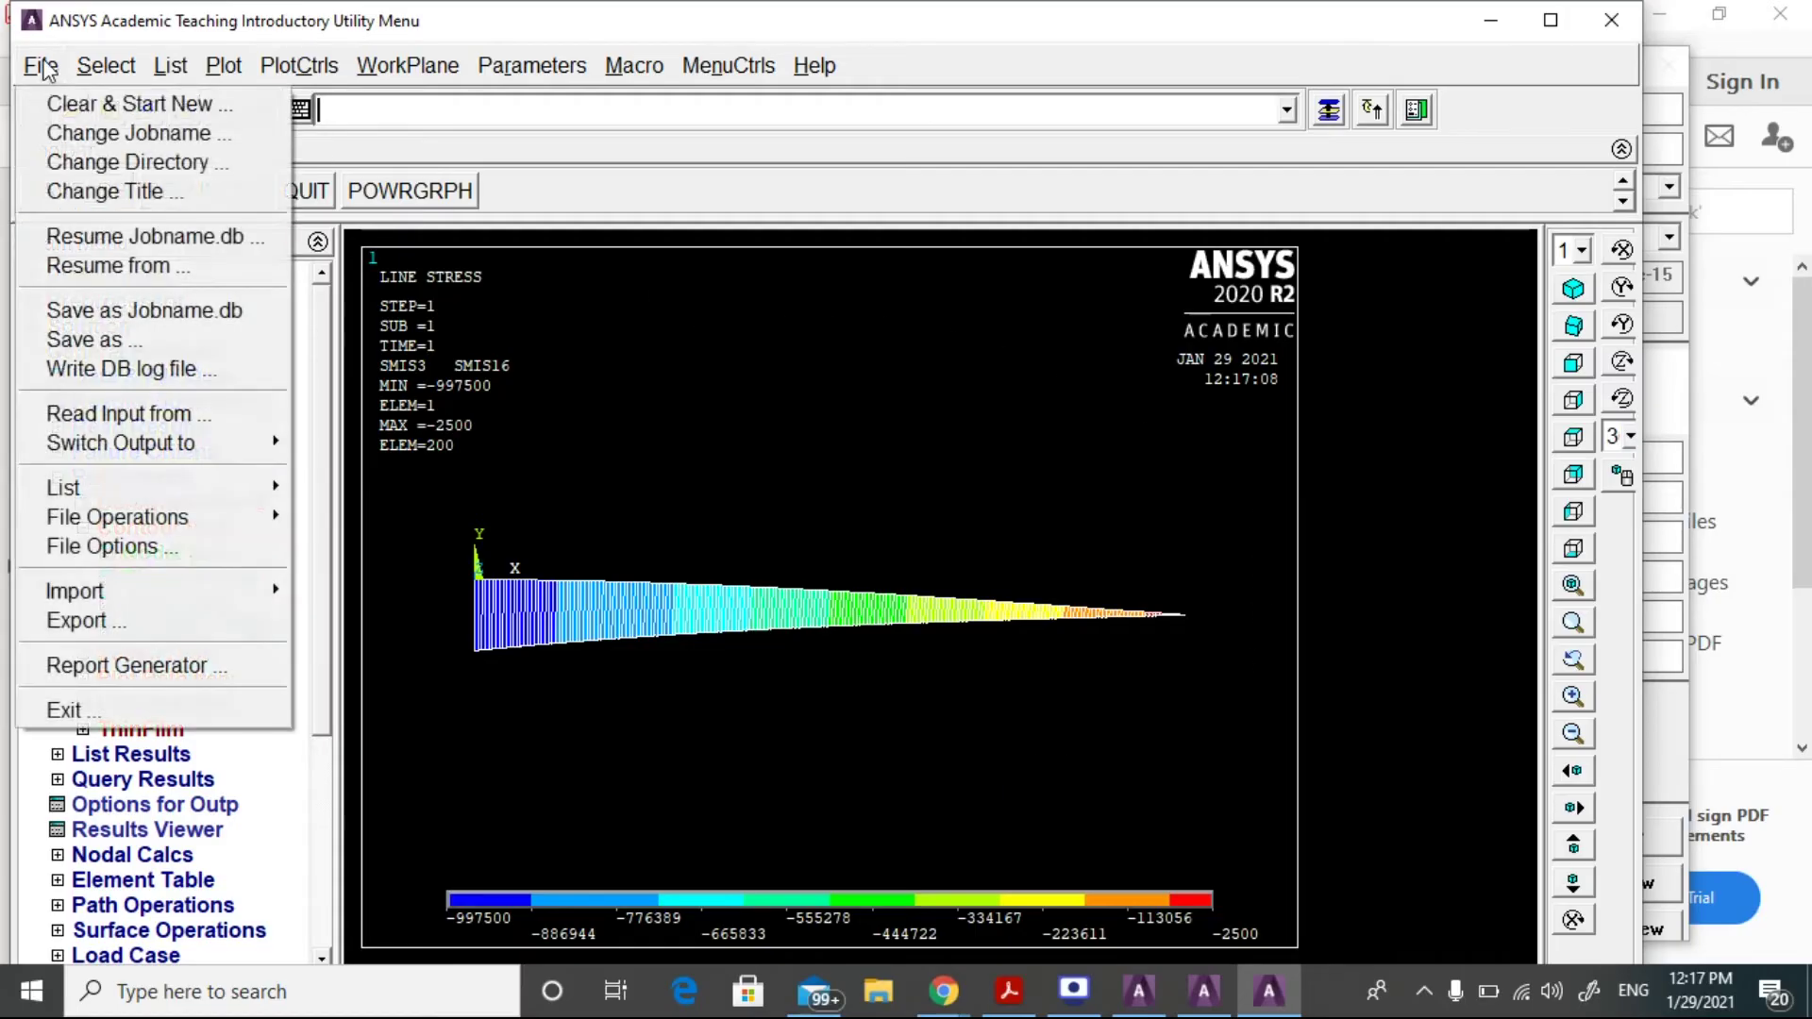
{"action": "left_click", "coordinate": [138, 663]}
{"action": "left_click", "coordinate": [724, 664]}
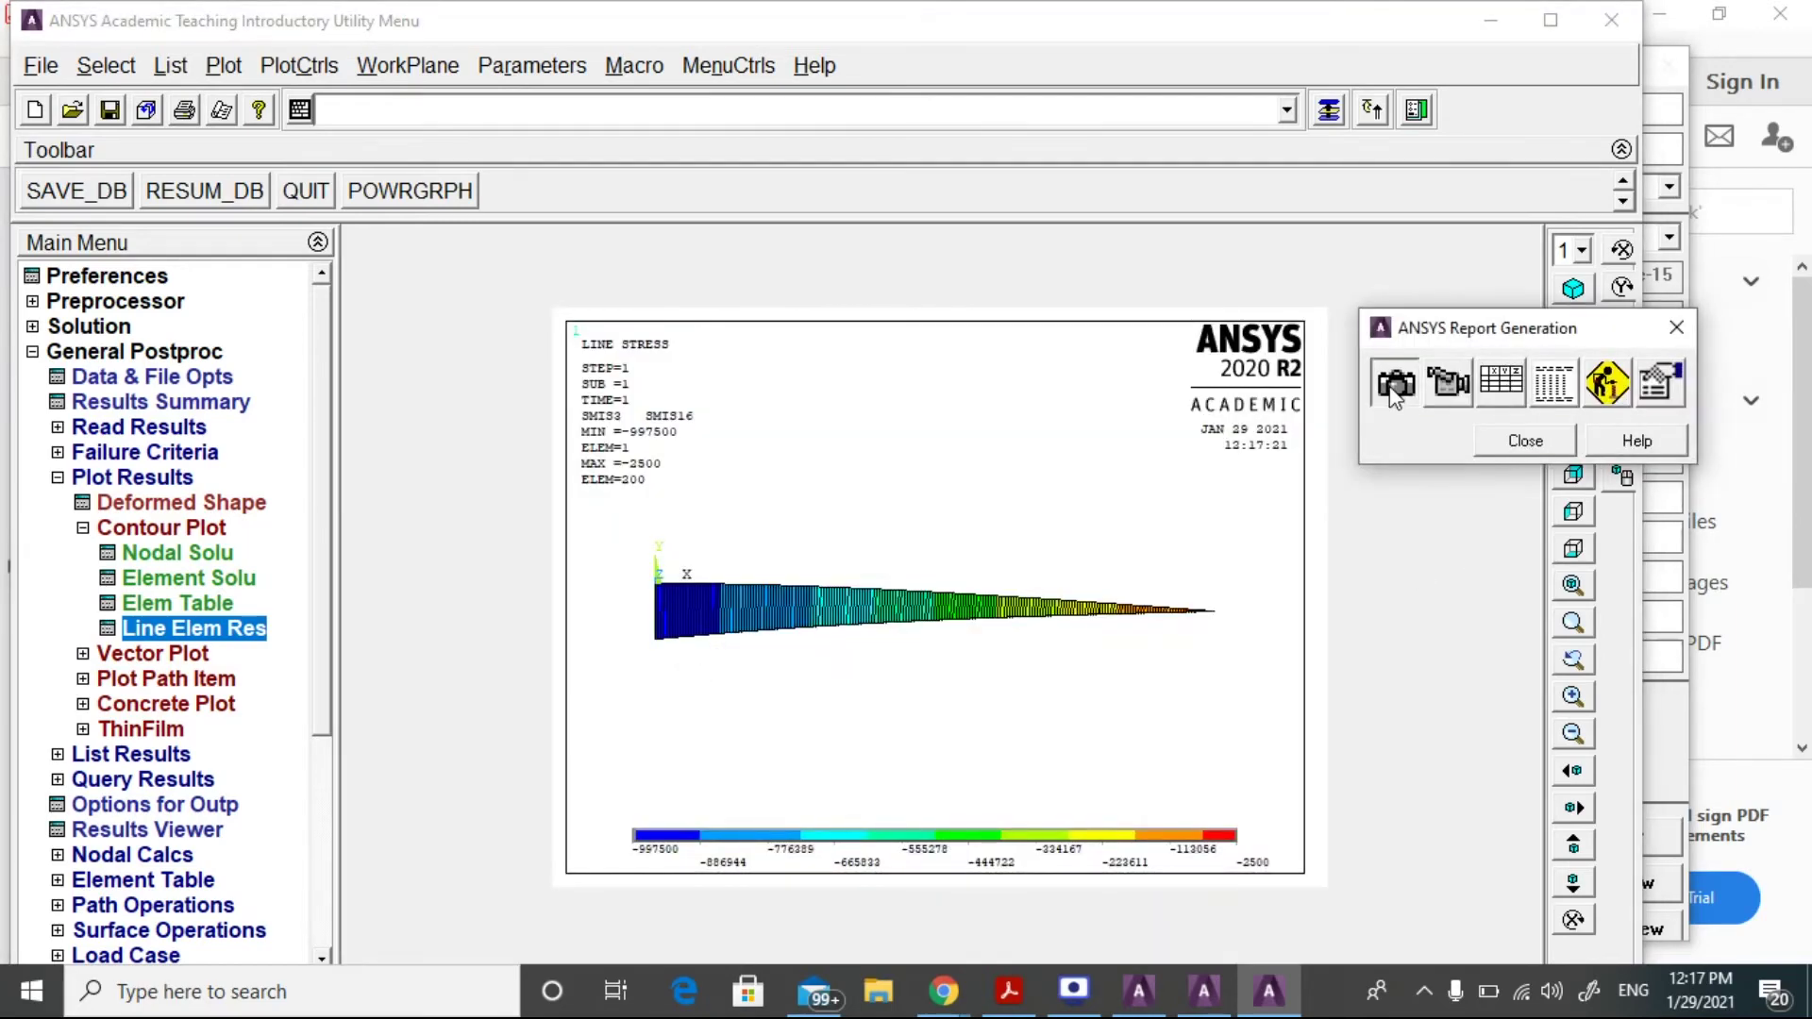
{"action": "left_click", "coordinate": [1419, 392]}
{"action": "left_click_drag", "start_coordinate": [776, 572], "coordinate": [586, 604]}
{"action": "key", "text": "BackSpace"}
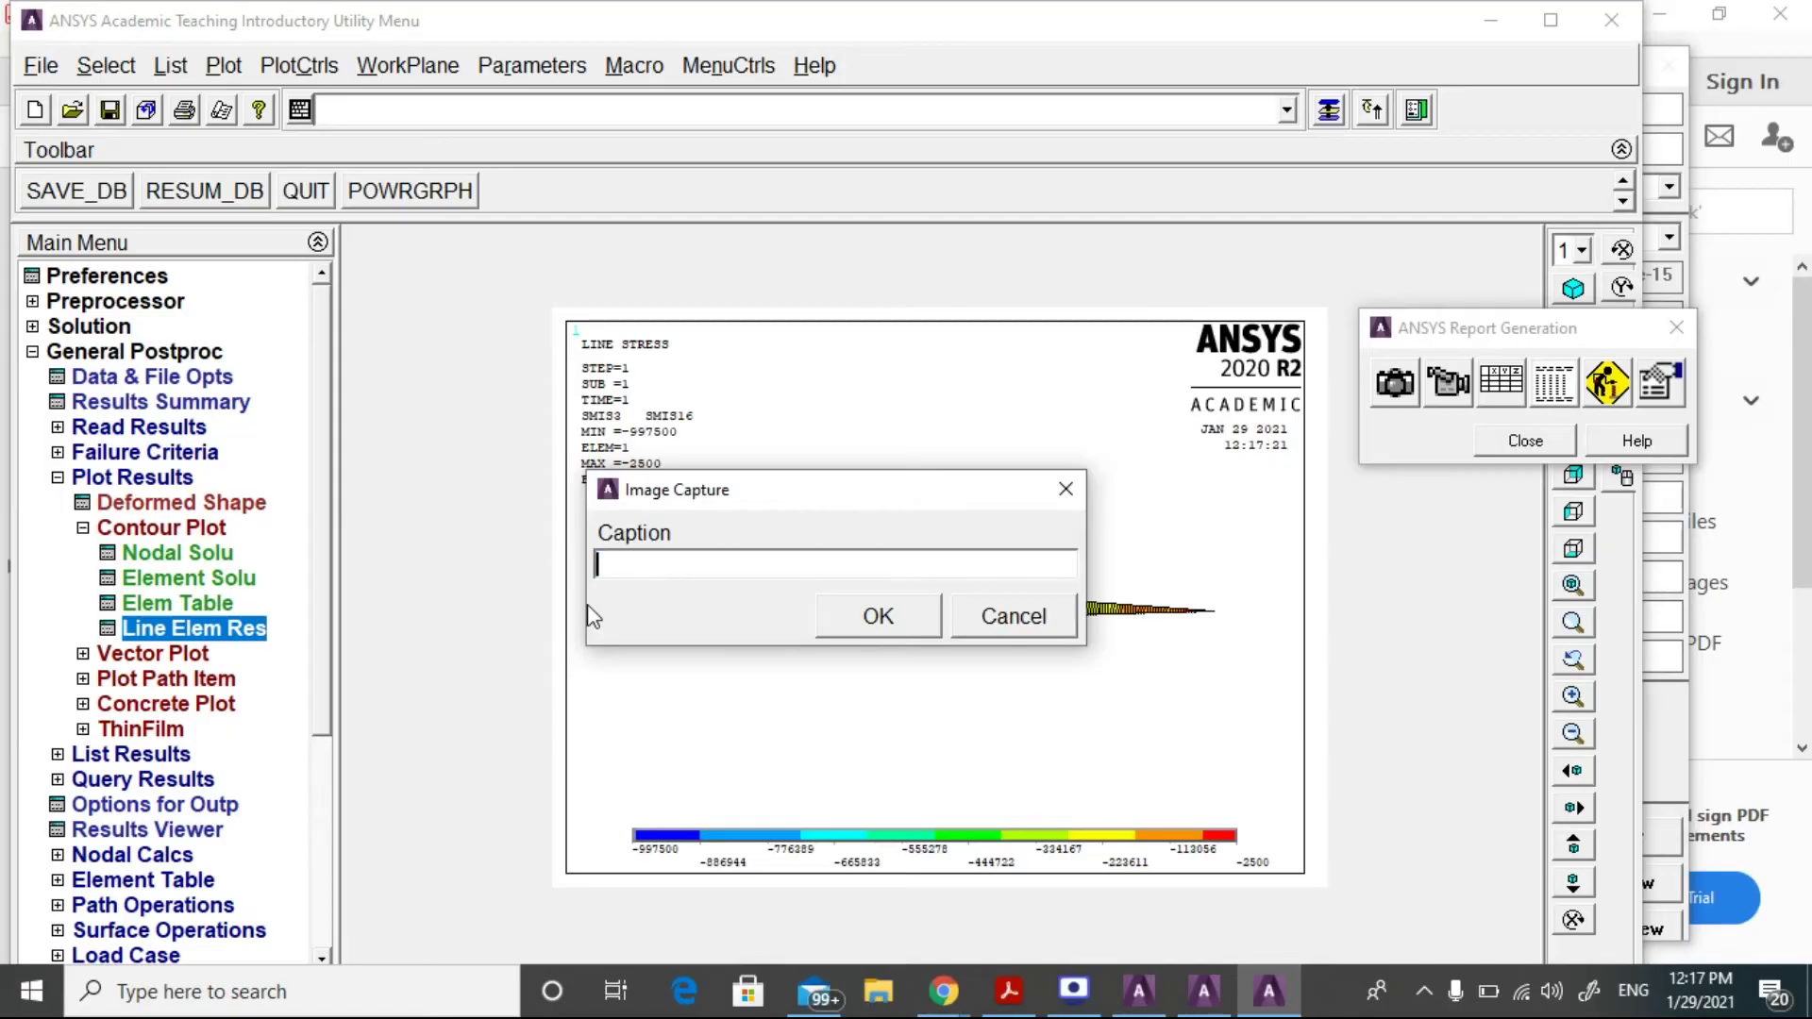
{"action": "key", "text": "BackSpace"}
{"action": "key", "text": "BackSpace"}
{"action": "type", "text": "bm"}
{"action": "left_click", "coordinate": [878, 618]}
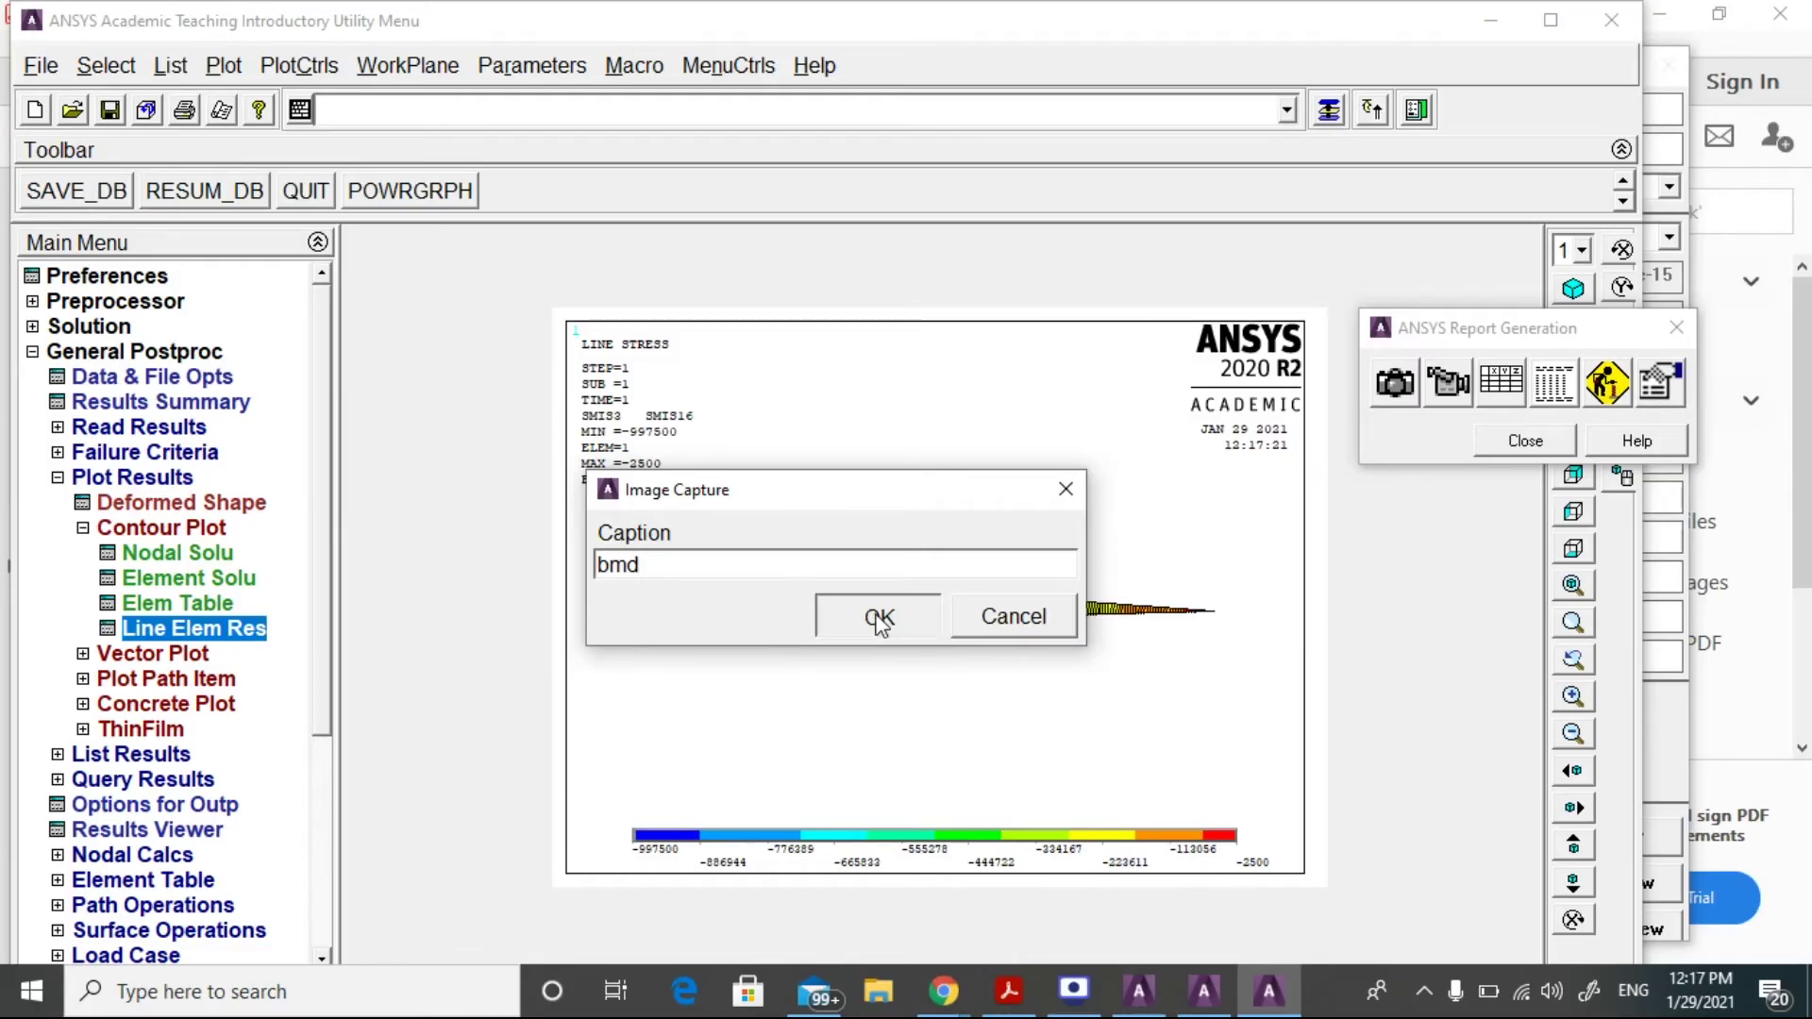
{"action": "left_click", "coordinate": [1525, 440]}
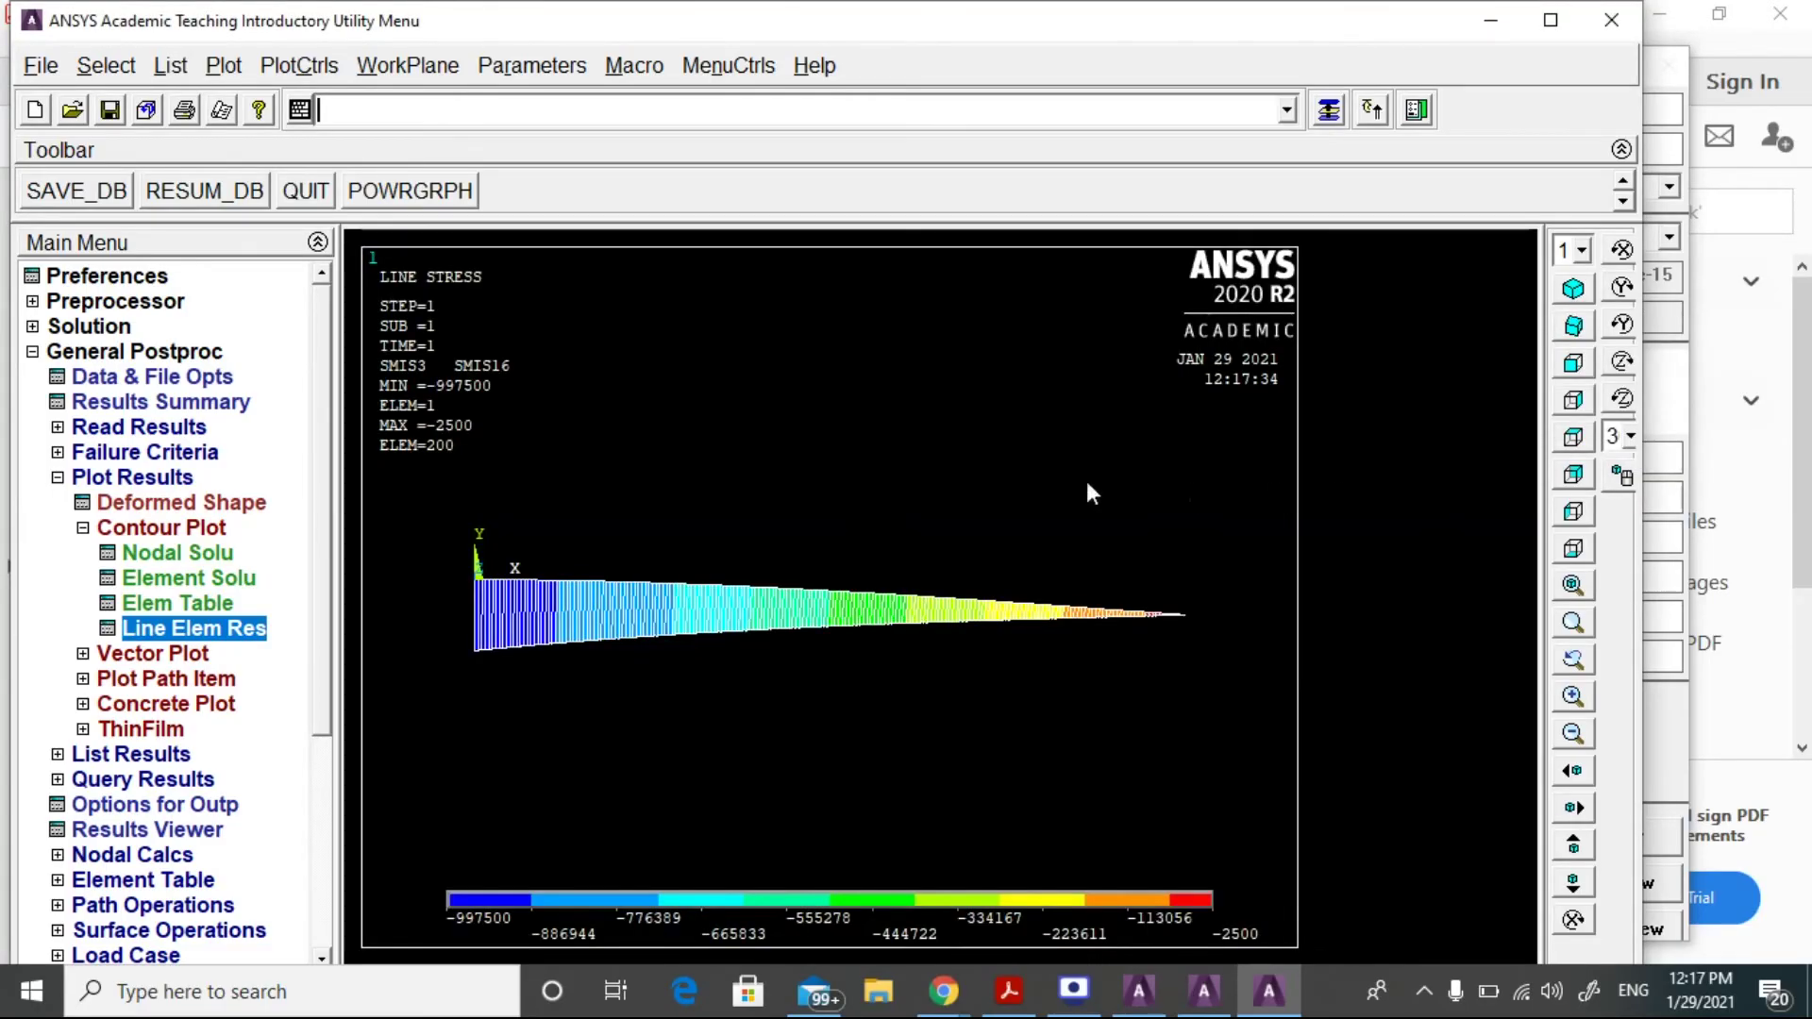
Plot the line-element results on the undeformed shape with SMIS6 at node I and SMIS19 at node J.
{"action": "left_click", "coordinate": [213, 632]}
{"action": "left_click", "coordinate": [1117, 334]}
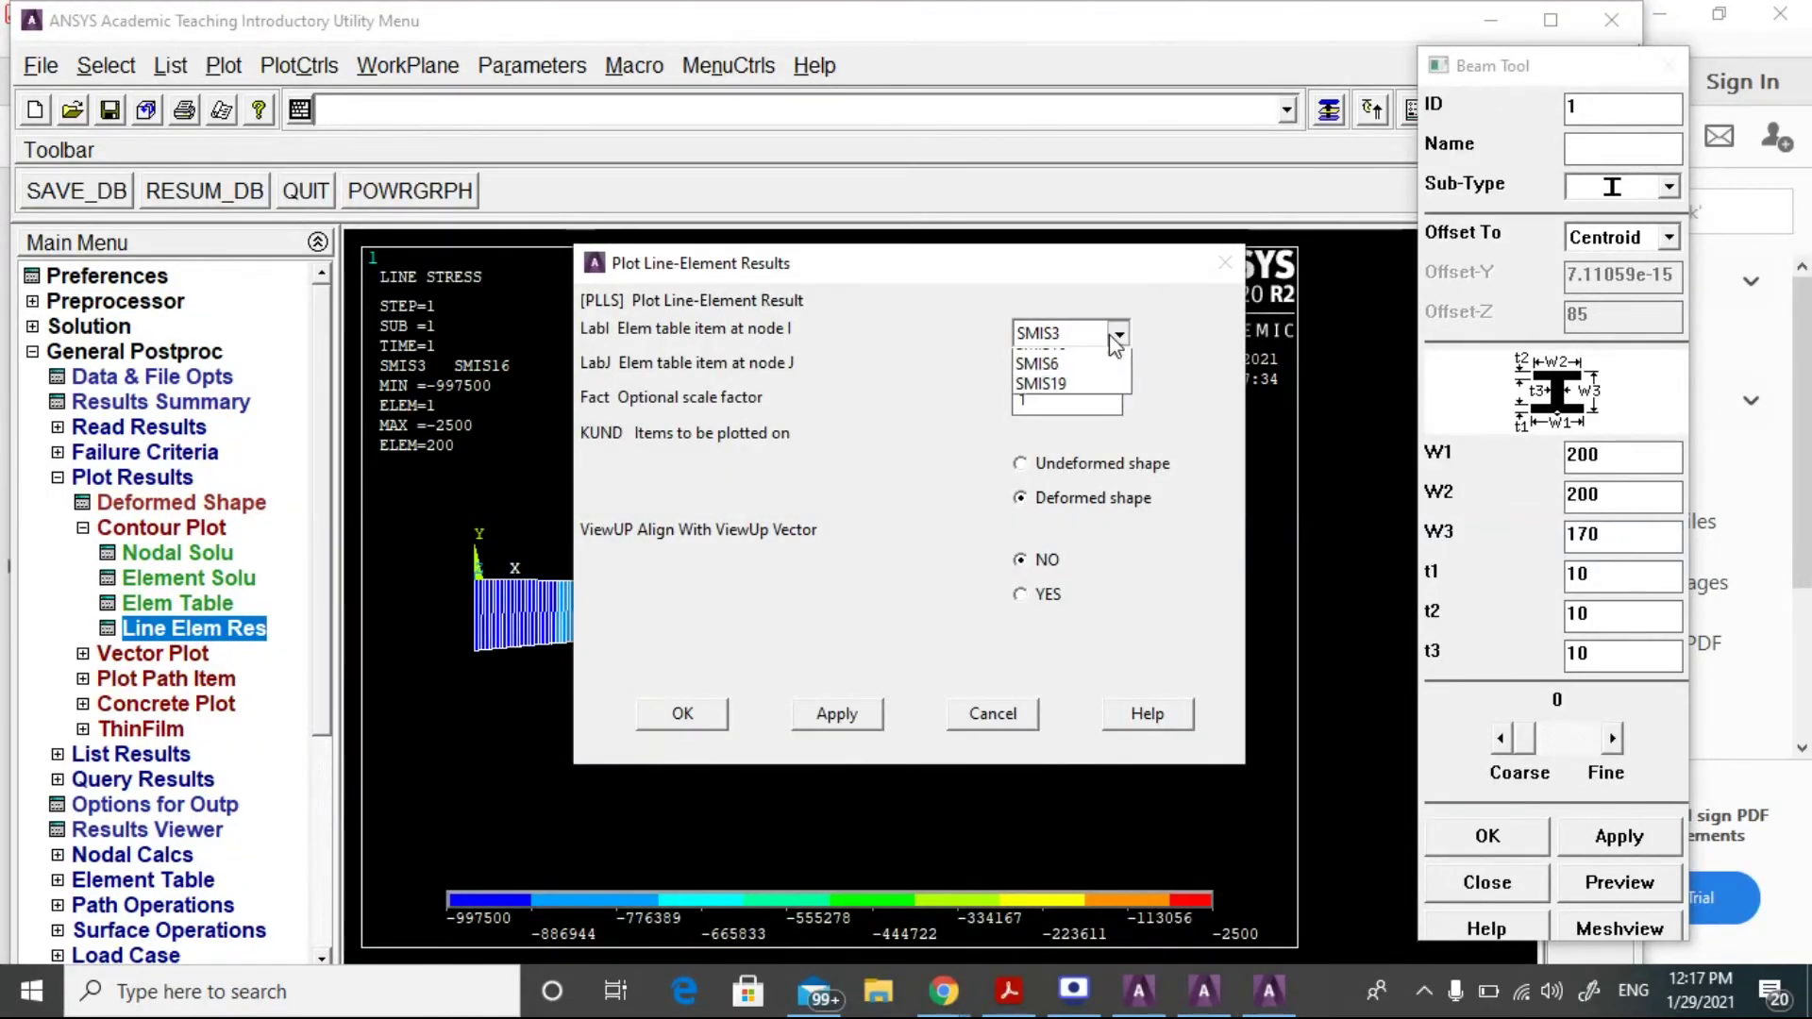
{"action": "left_click", "coordinate": [1062, 406]}
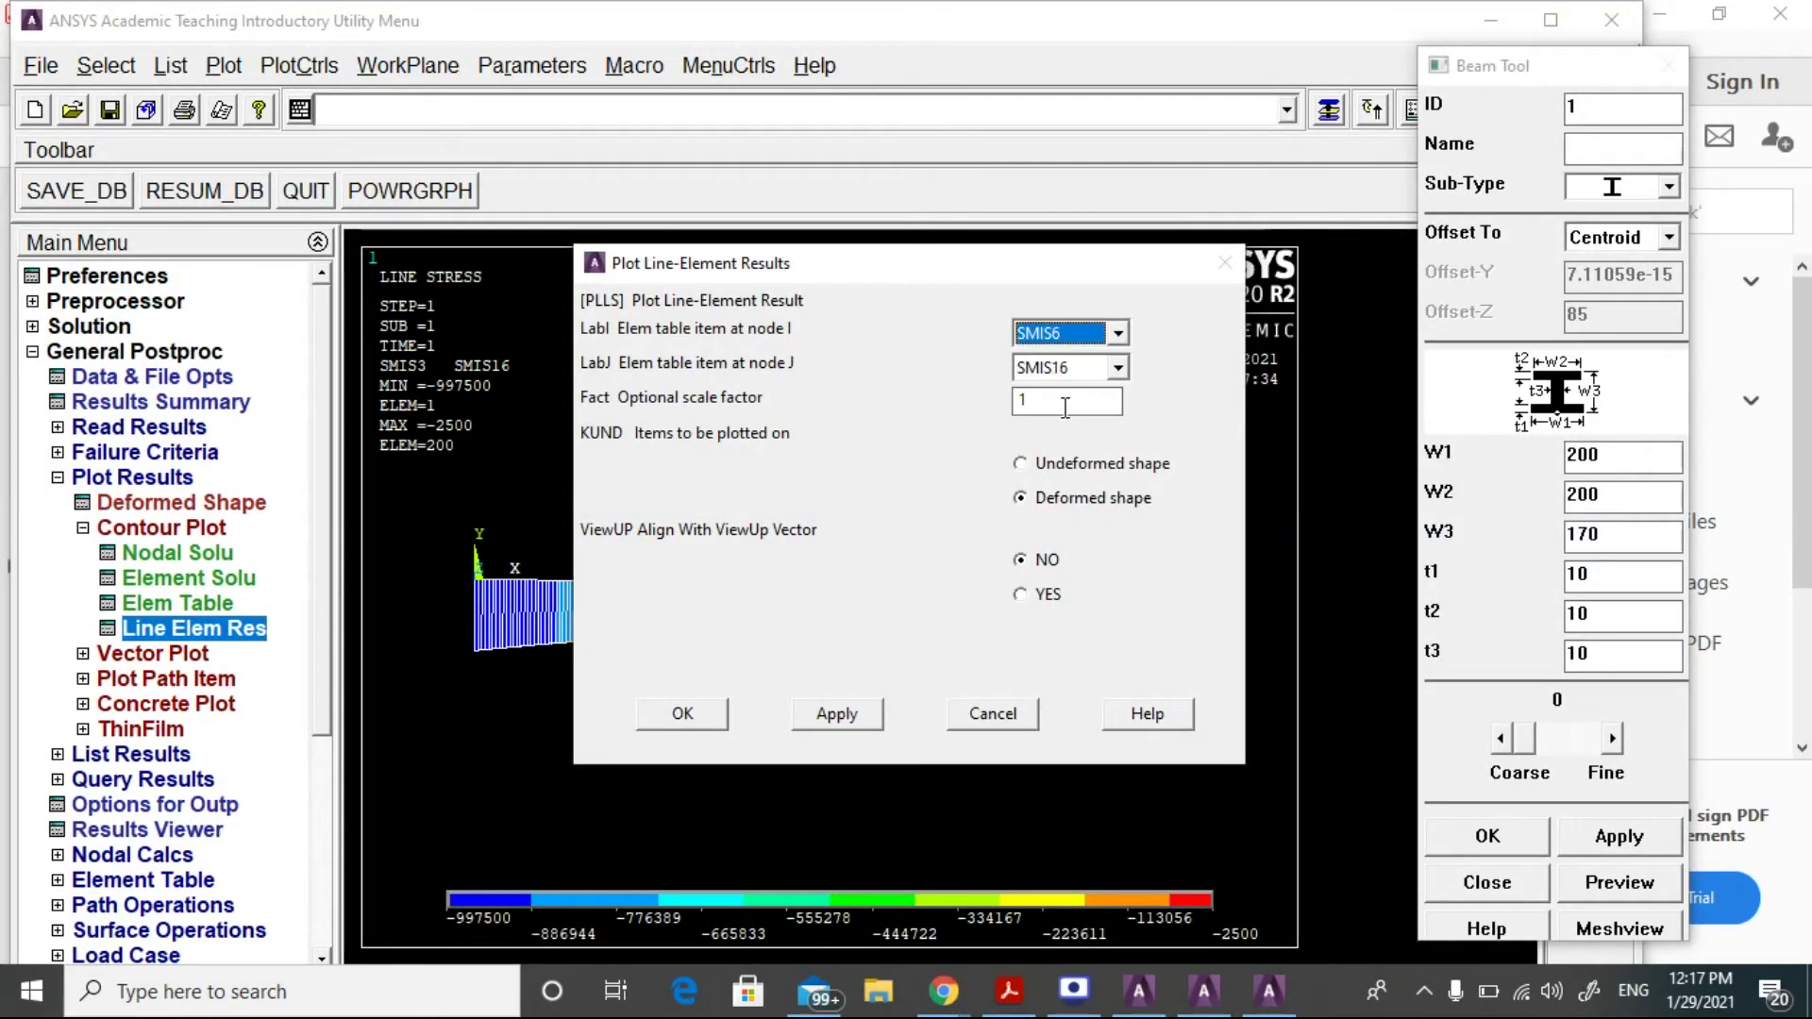
{"action": "left_click", "coordinate": [1118, 367]}
{"action": "left_click", "coordinate": [1066, 467]}
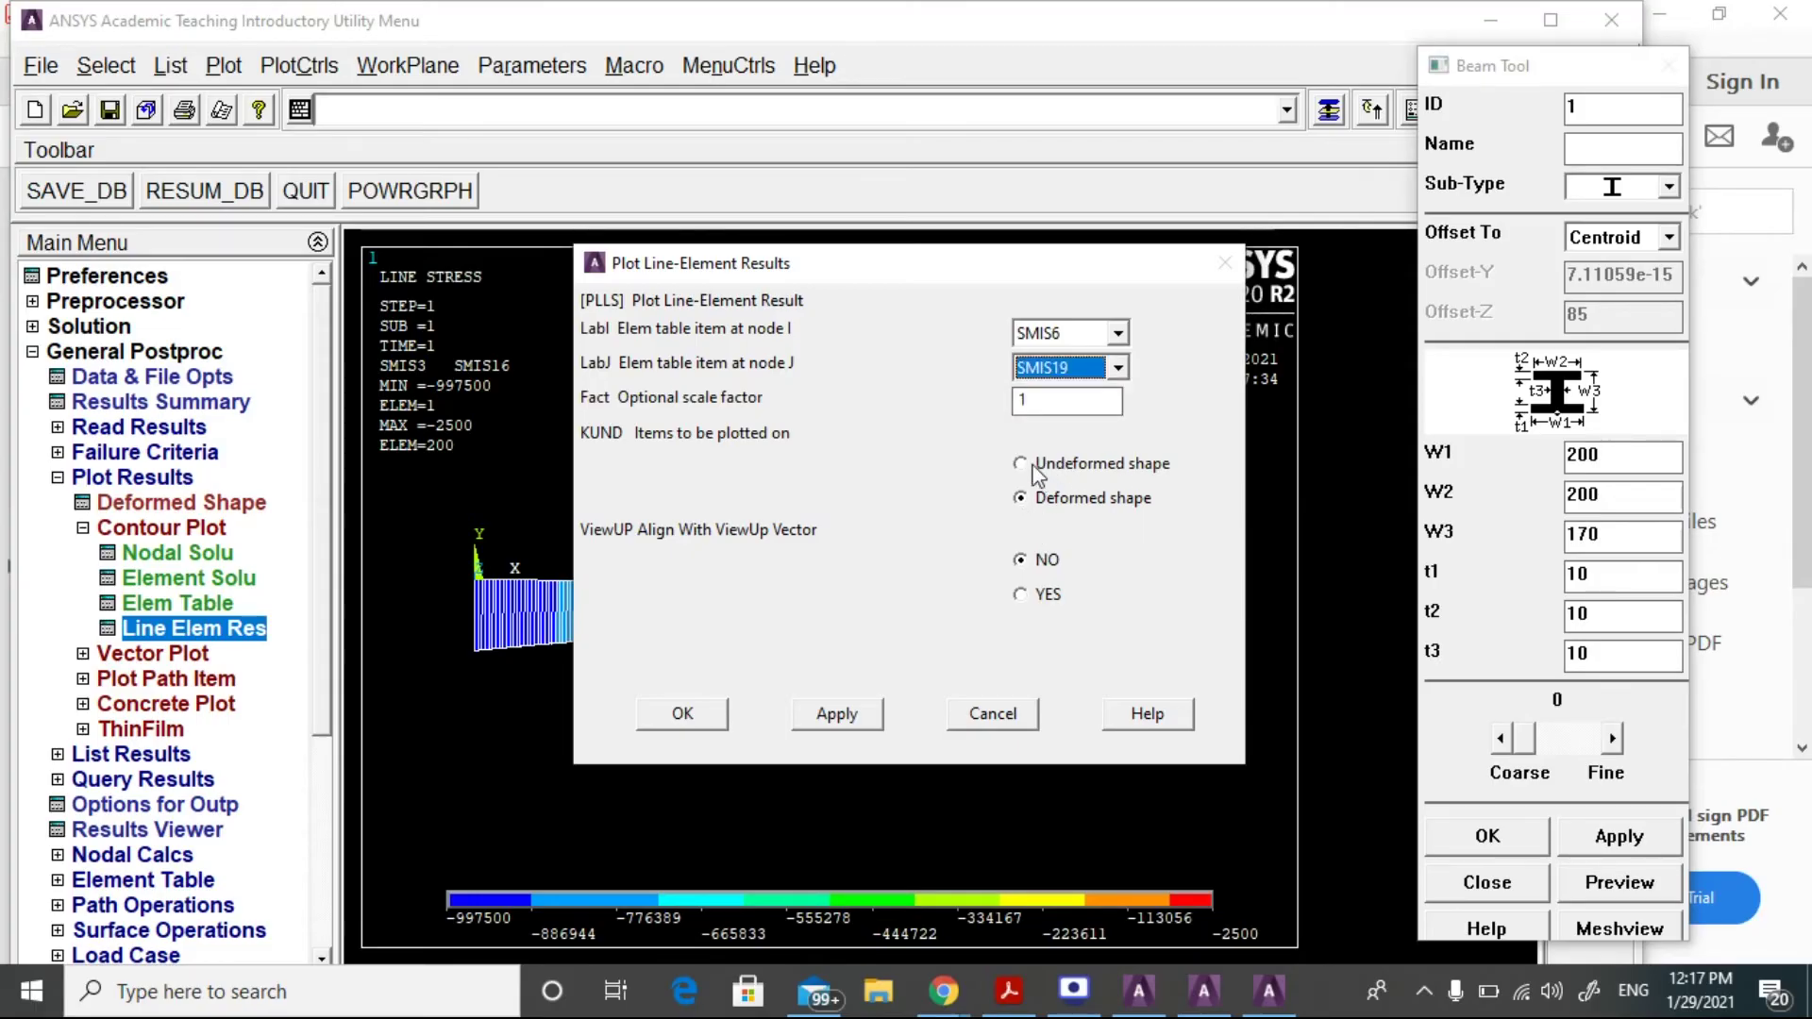
{"action": "left_click", "coordinate": [1039, 469]}
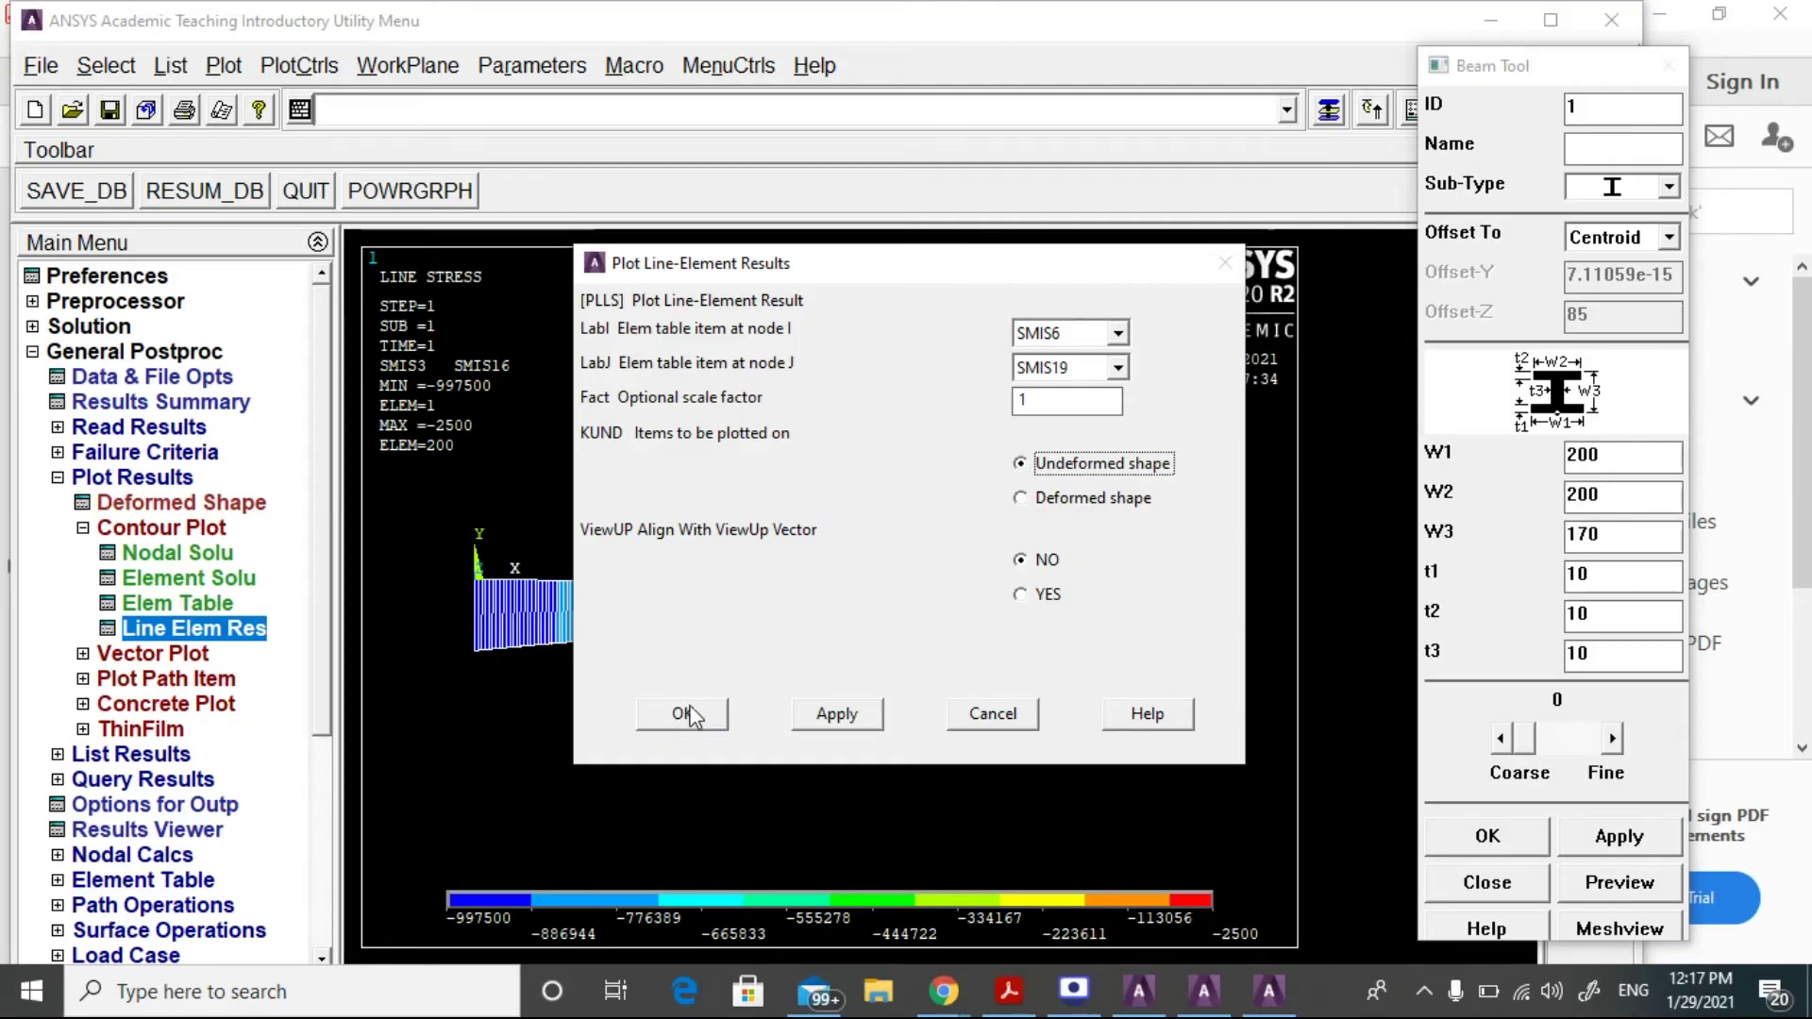
{"action": "left_click", "coordinate": [683, 714]}
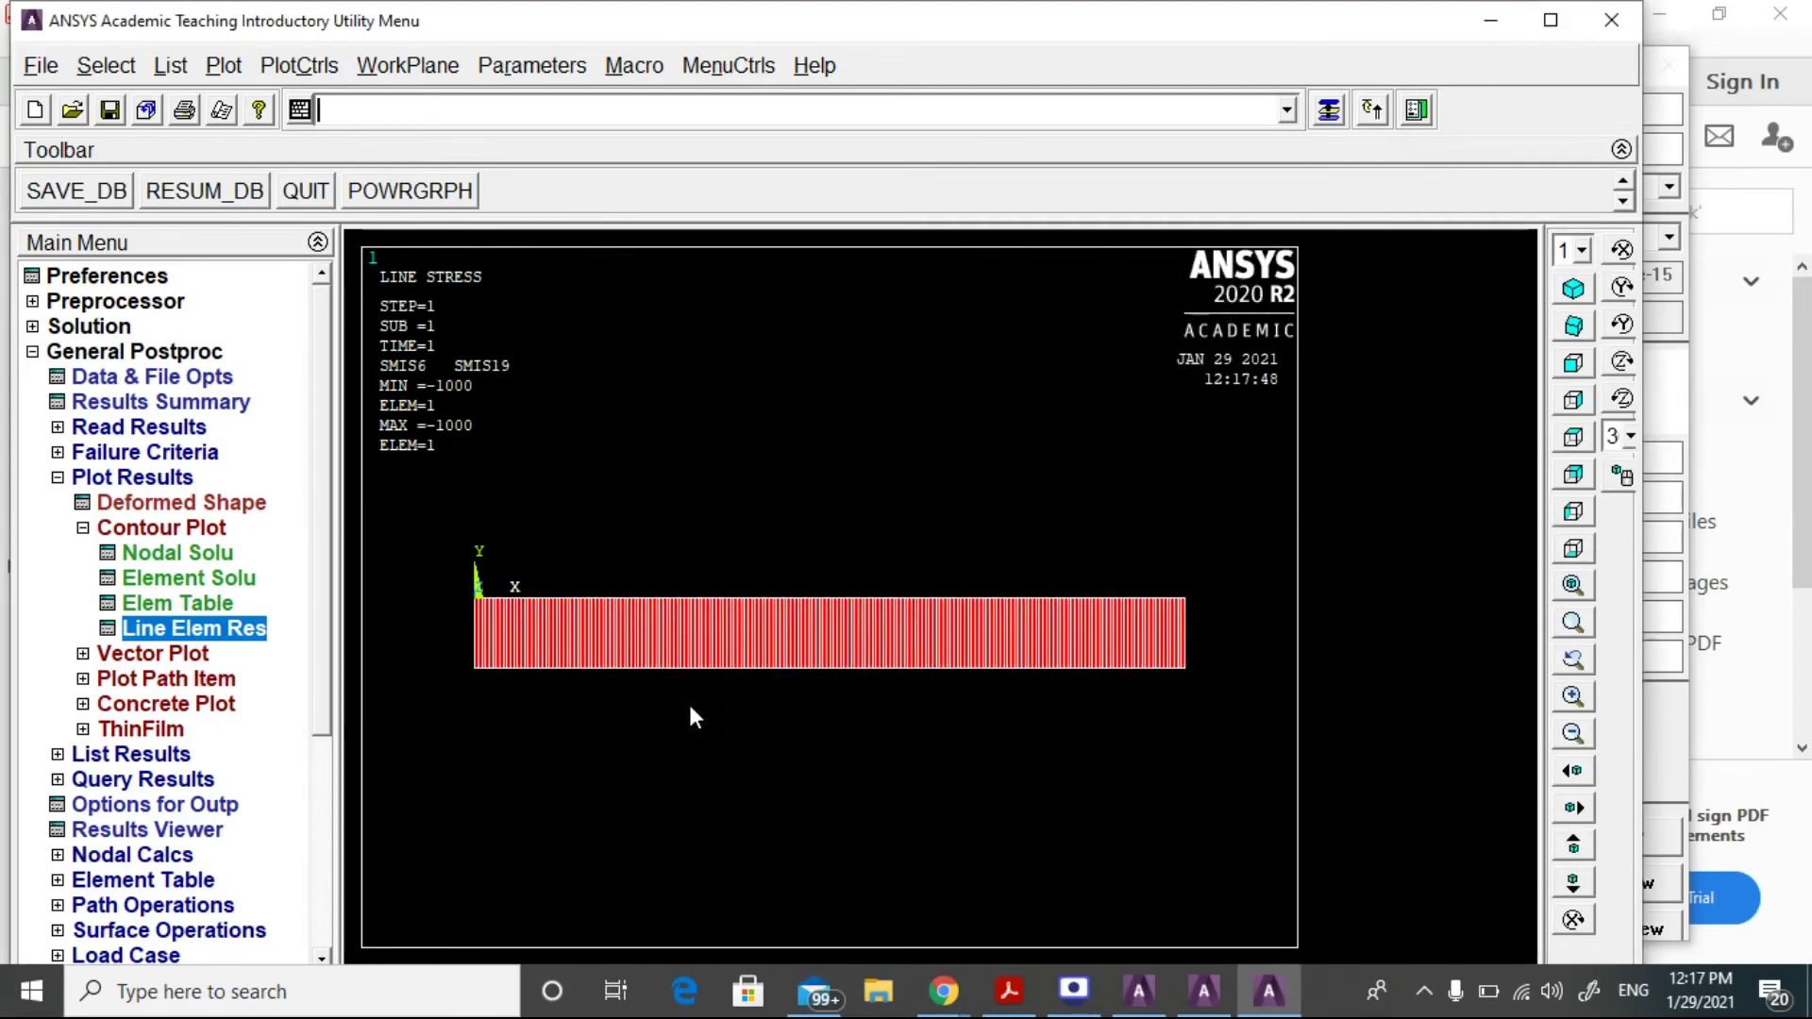
Replot the SMIS6 and SMIS19 line-element results on the deformed shape.
{"action": "left_click", "coordinate": [245, 630]}
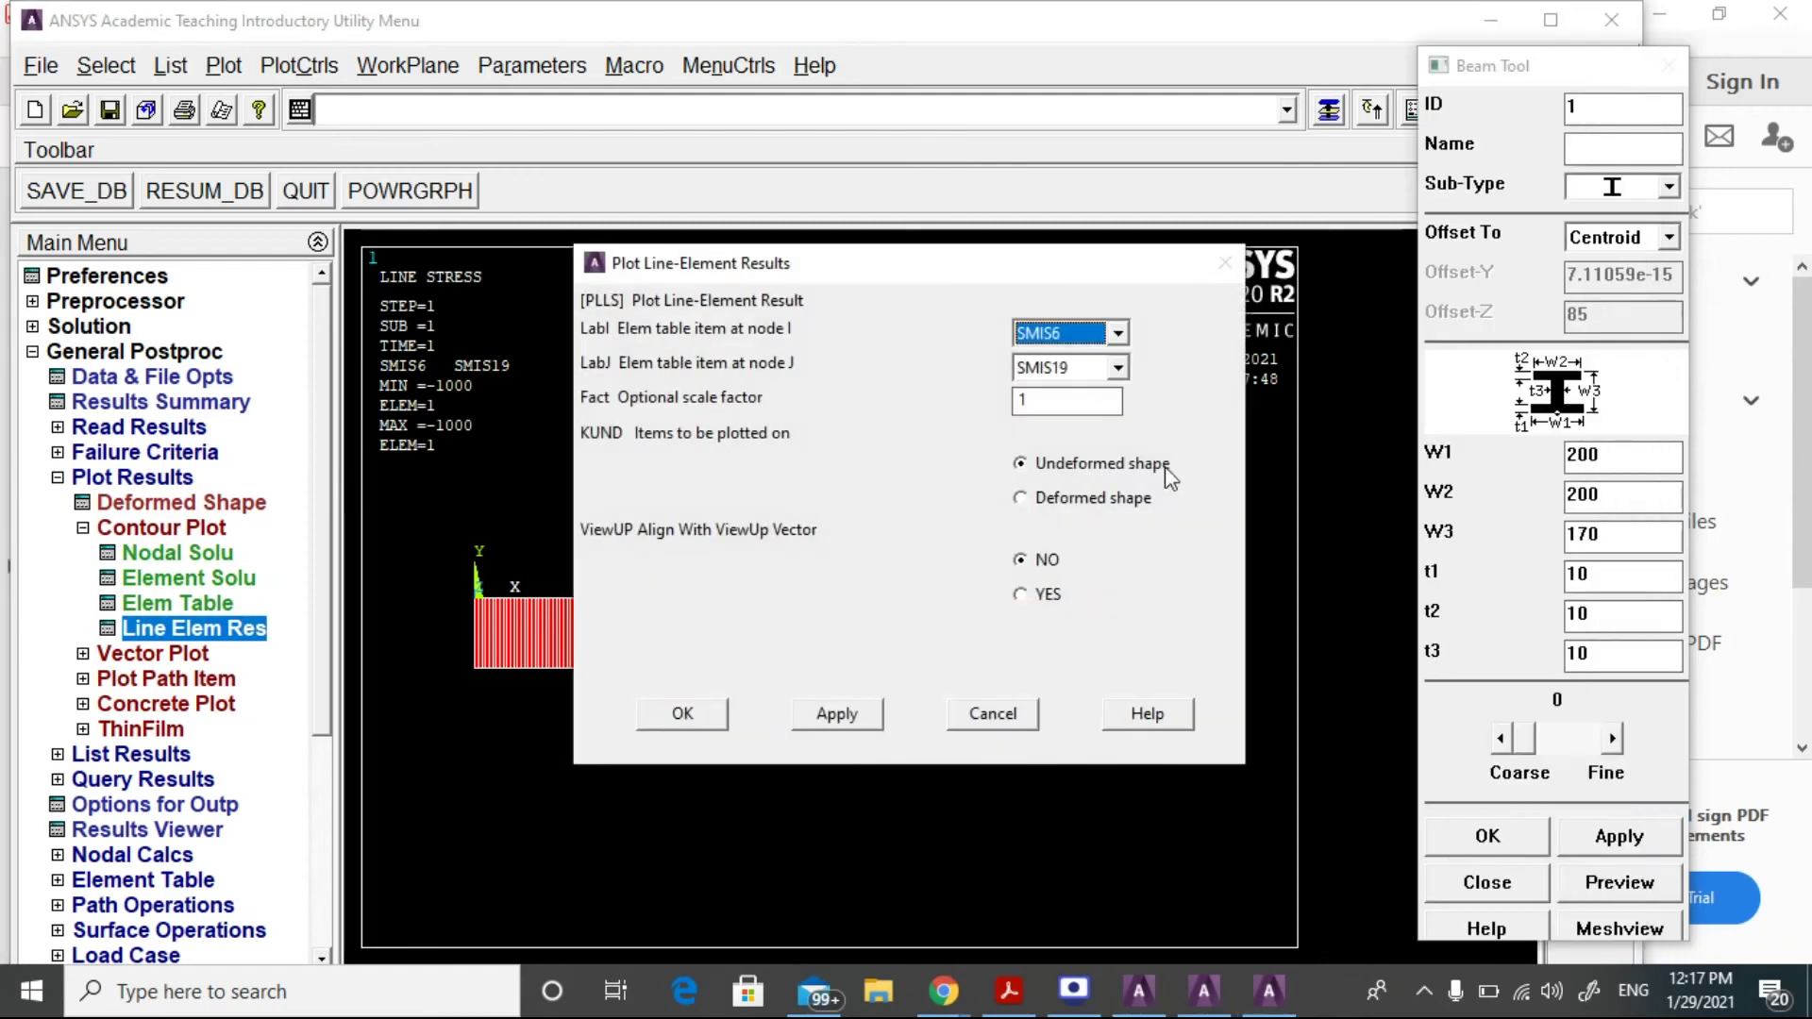
{"action": "left_click", "coordinate": [1021, 498]}
{"action": "left_click", "coordinate": [679, 715]}
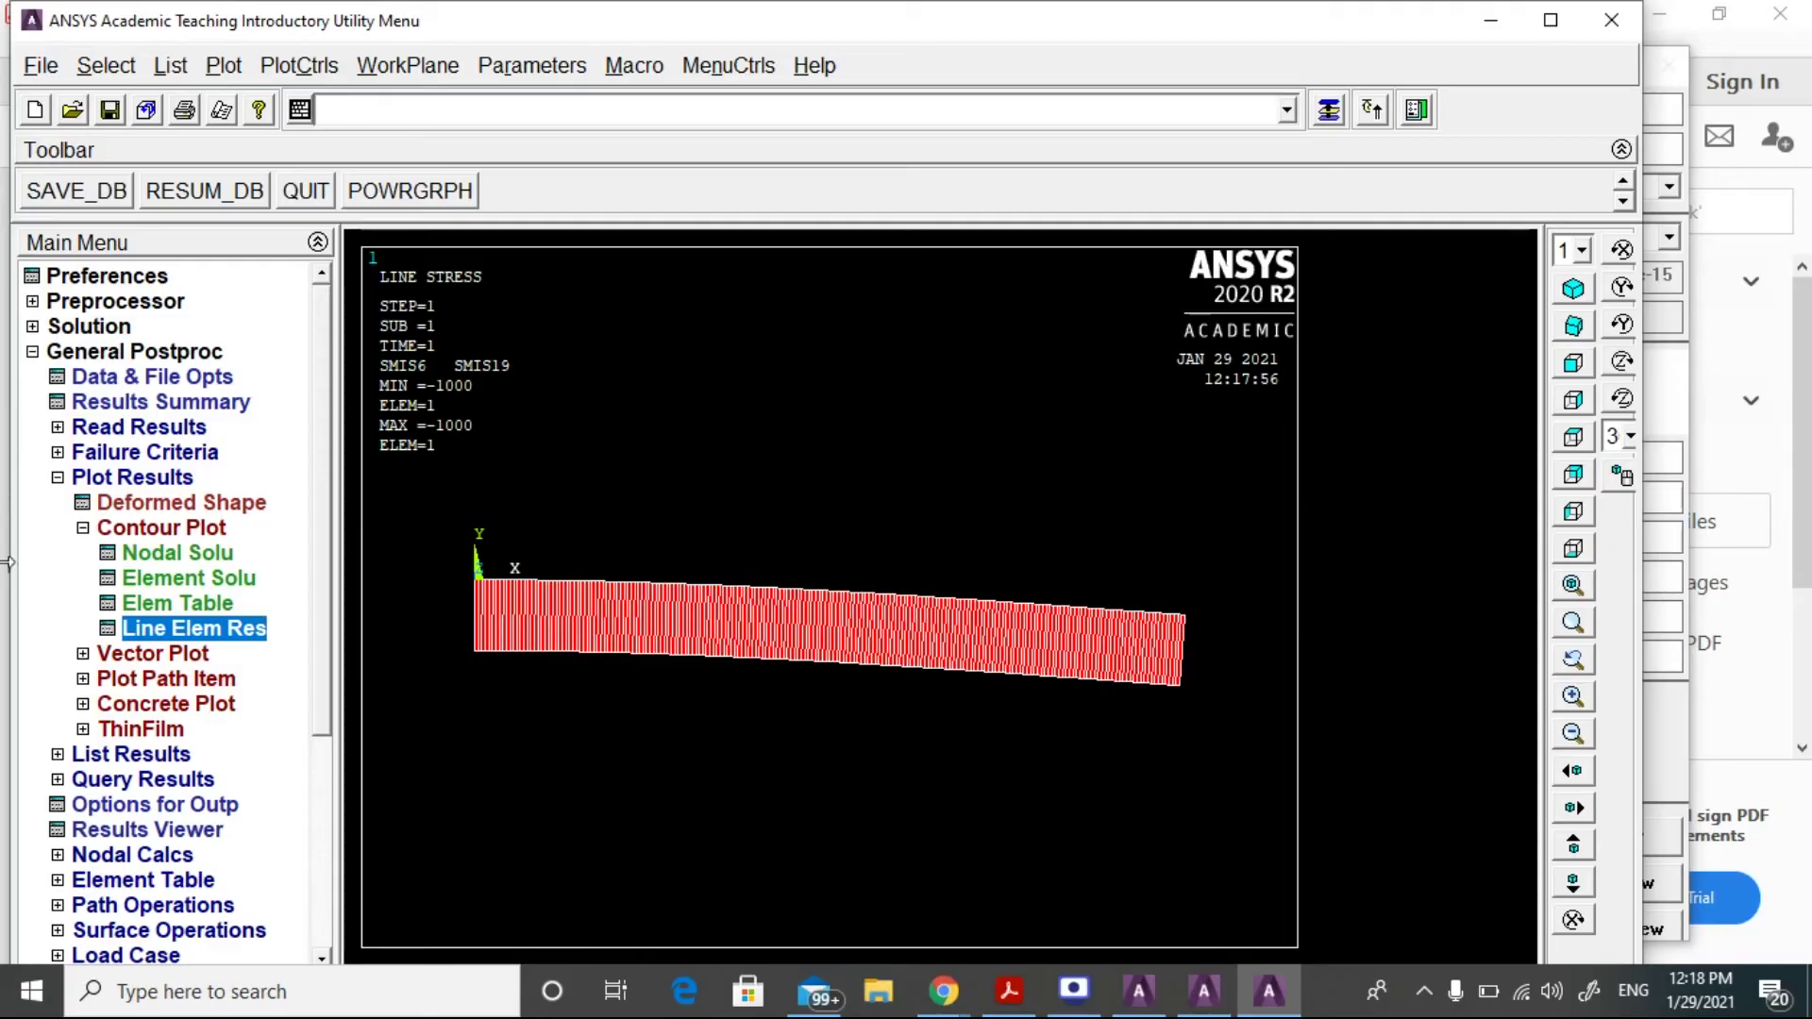
Plot the nodal solution contour of the Y-component of displacement with the deformed shape only.
{"action": "left_click", "coordinate": [156, 555]}
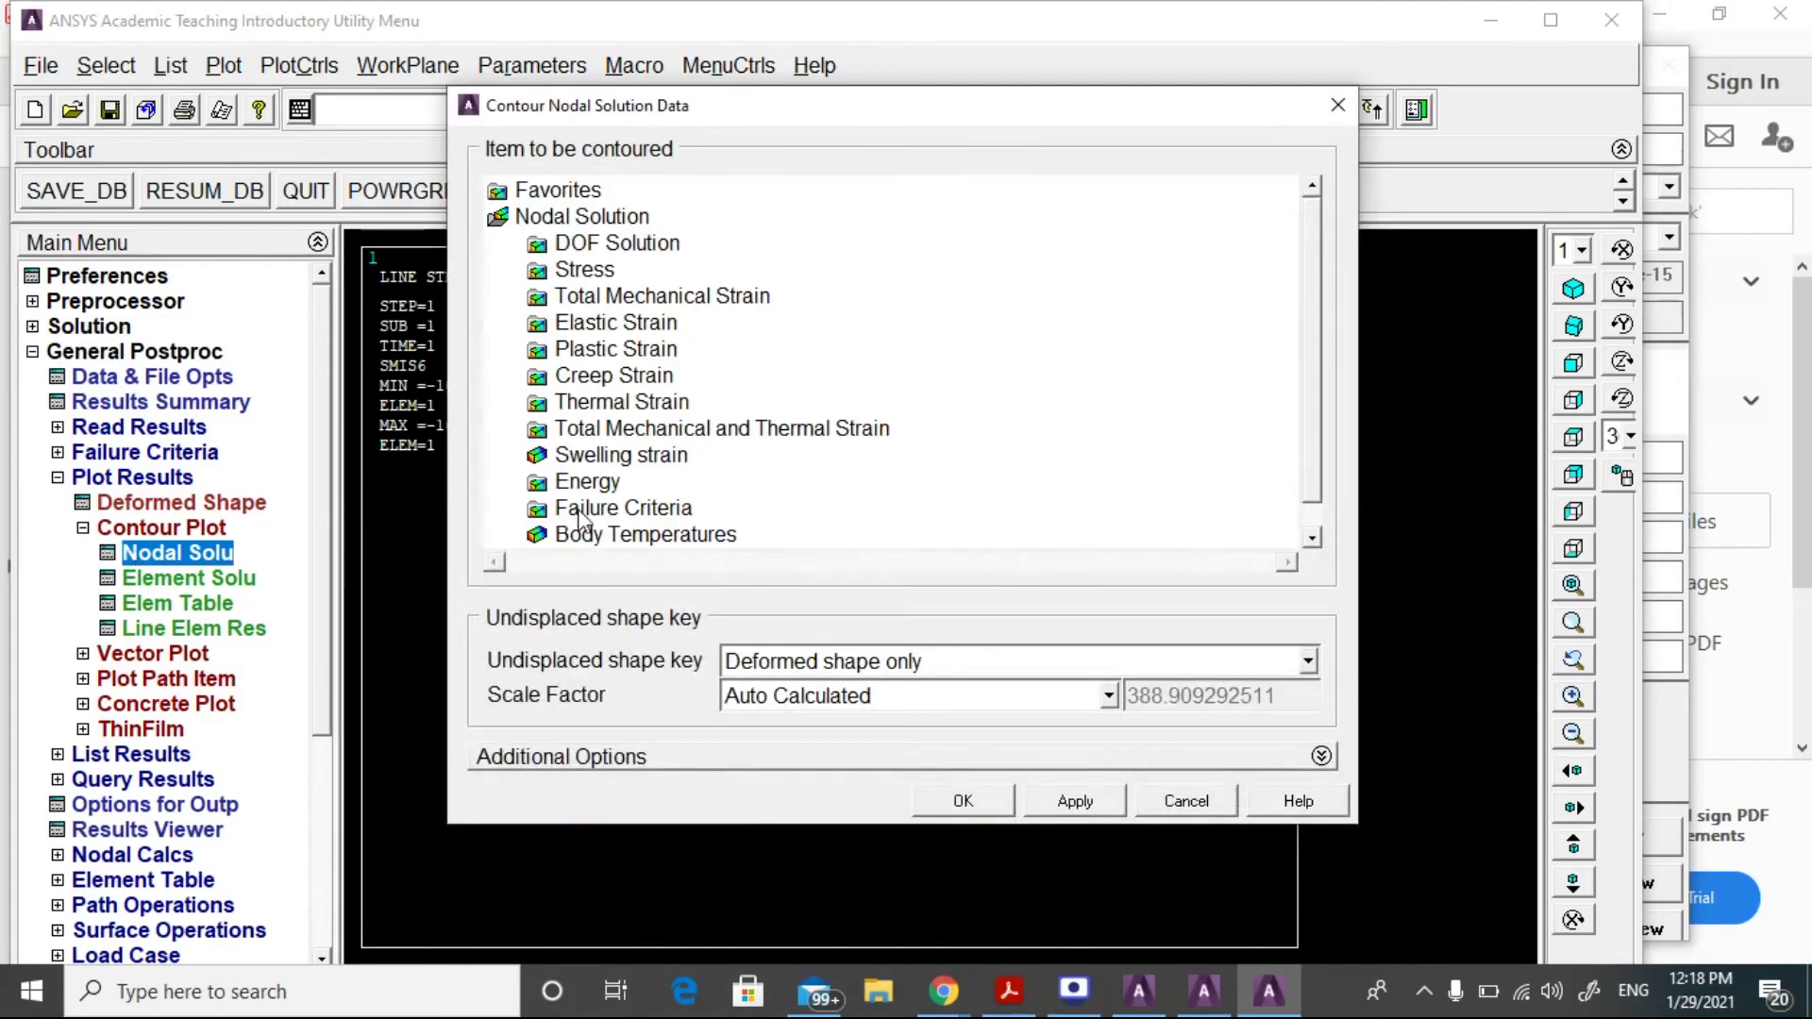
{"action": "left_click", "coordinate": [675, 243]}
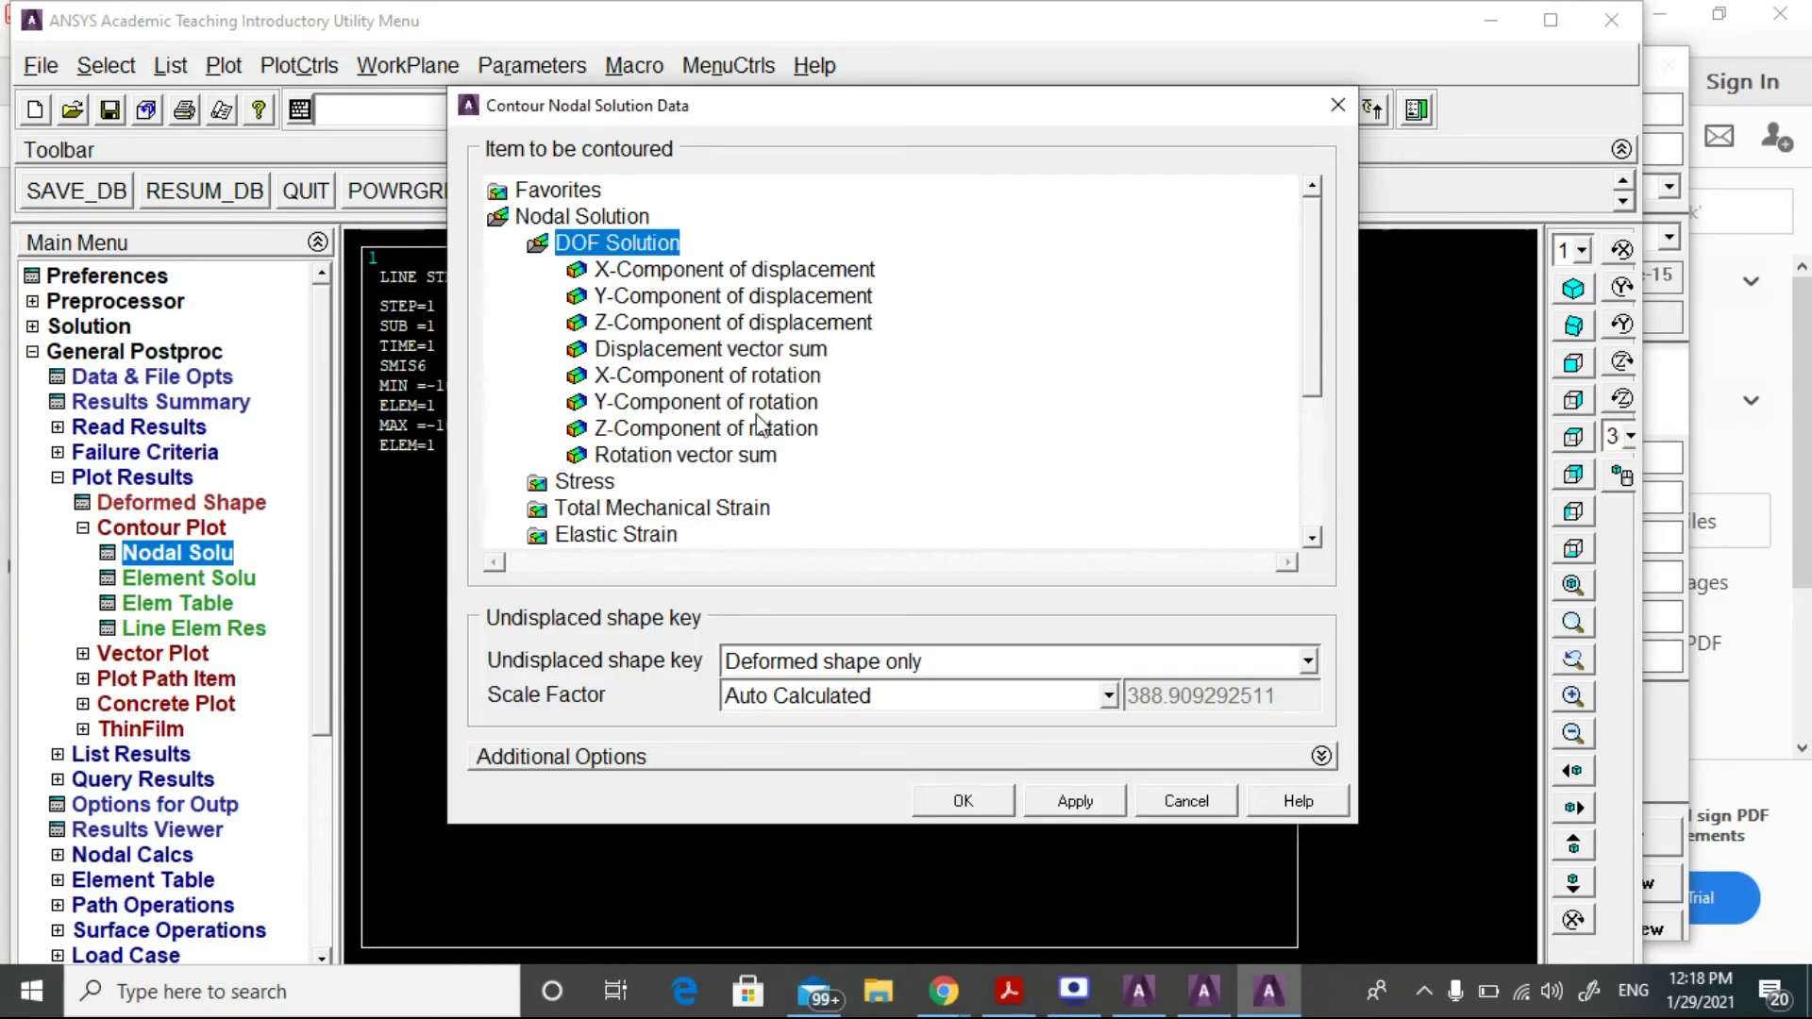
{"action": "left_click", "coordinate": [654, 300]}
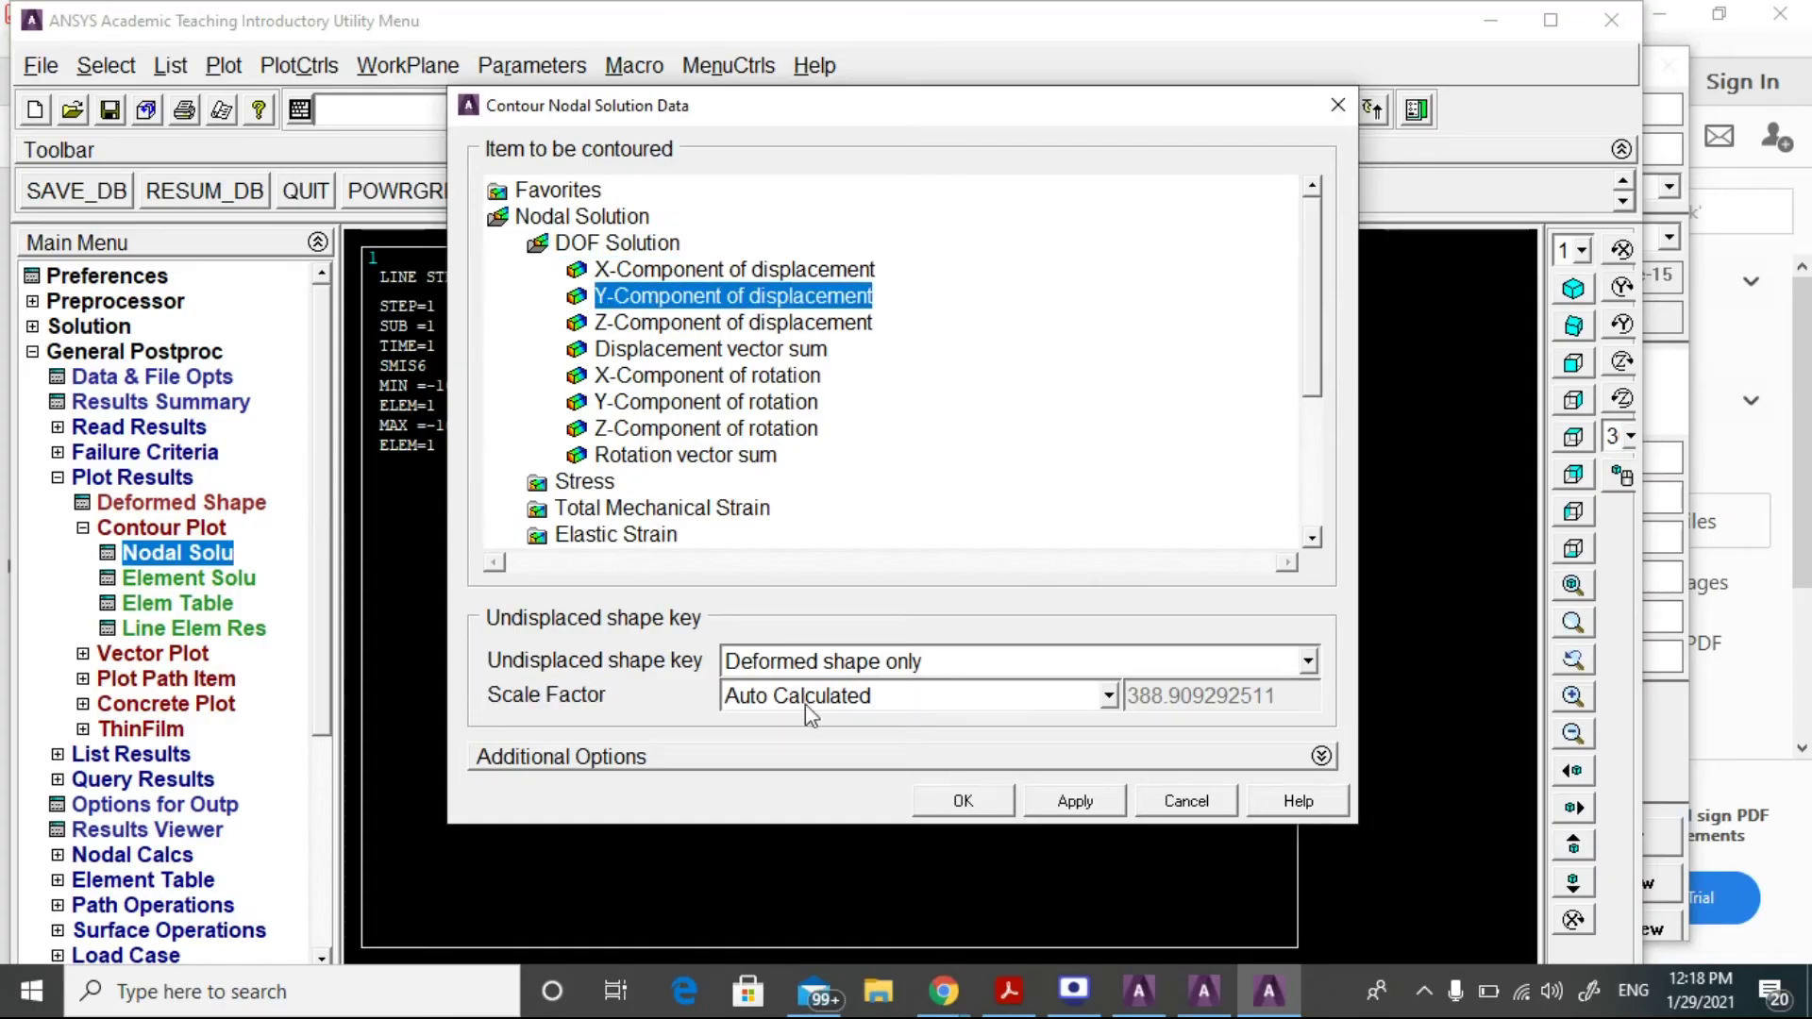
{"action": "left_click", "coordinate": [964, 802]}
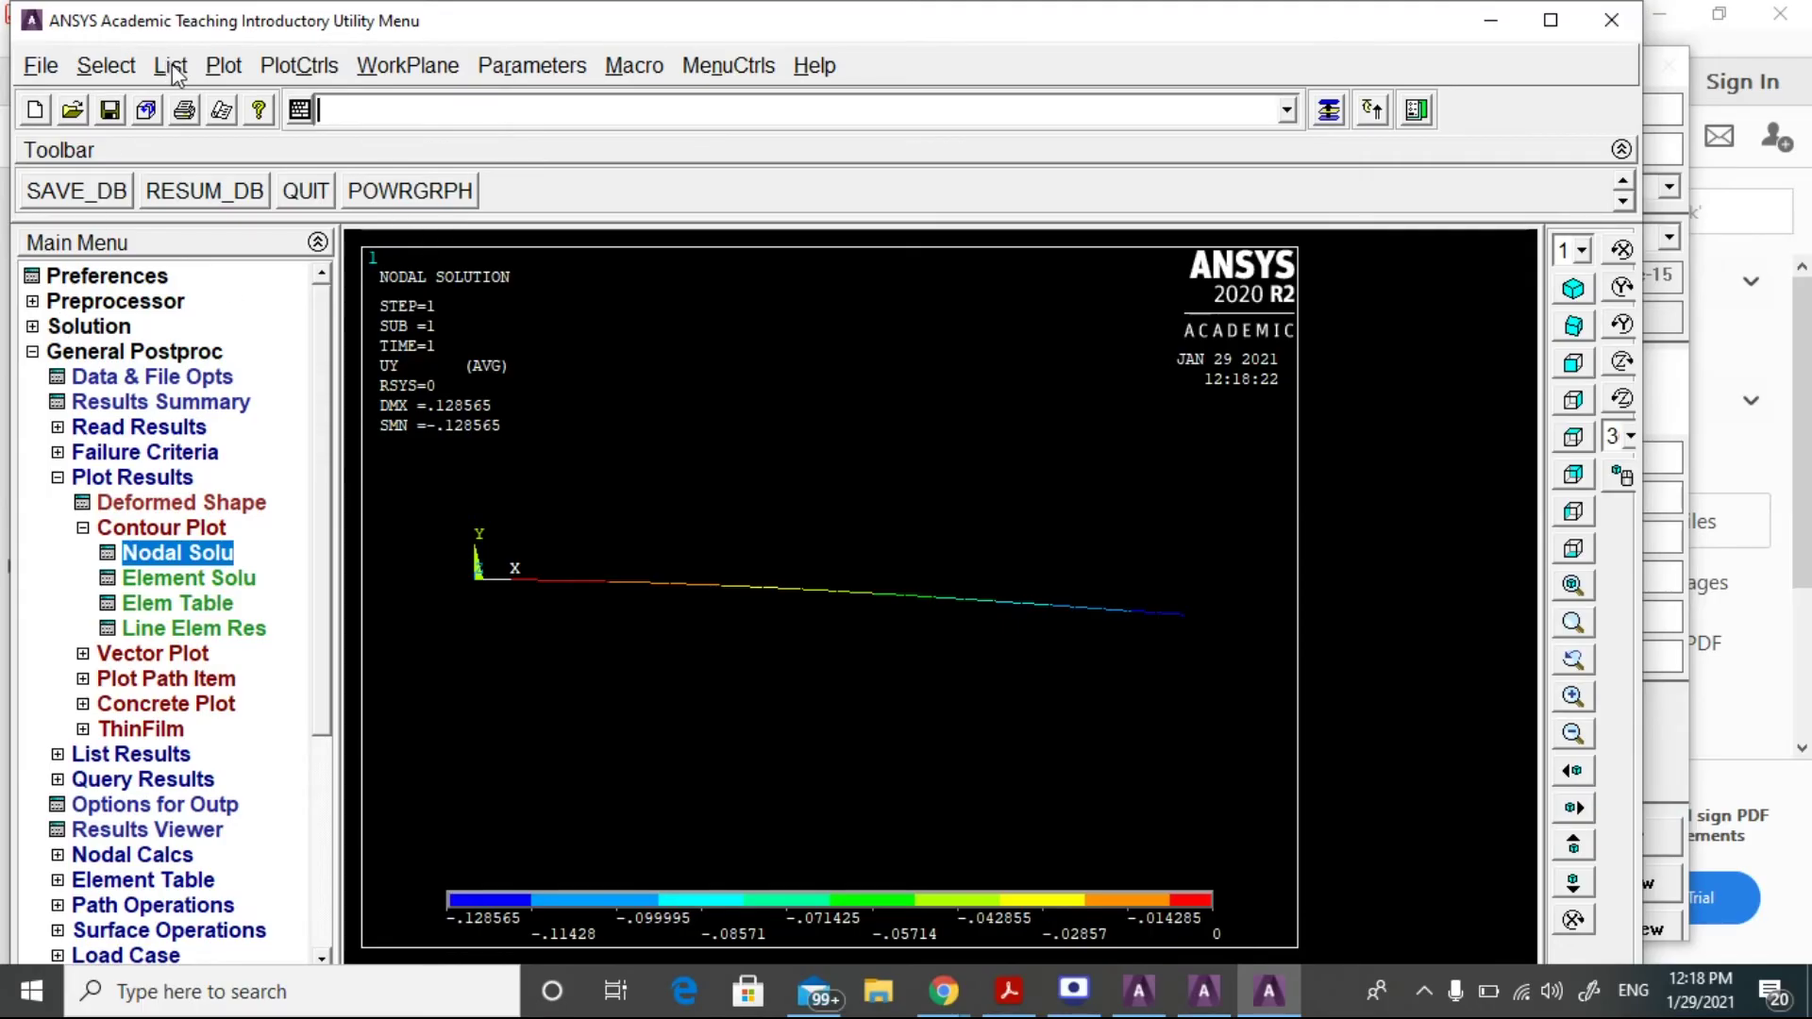
List the nodal loads for all items and look through the listing.
{"action": "left_click", "coordinate": [149, 758]}
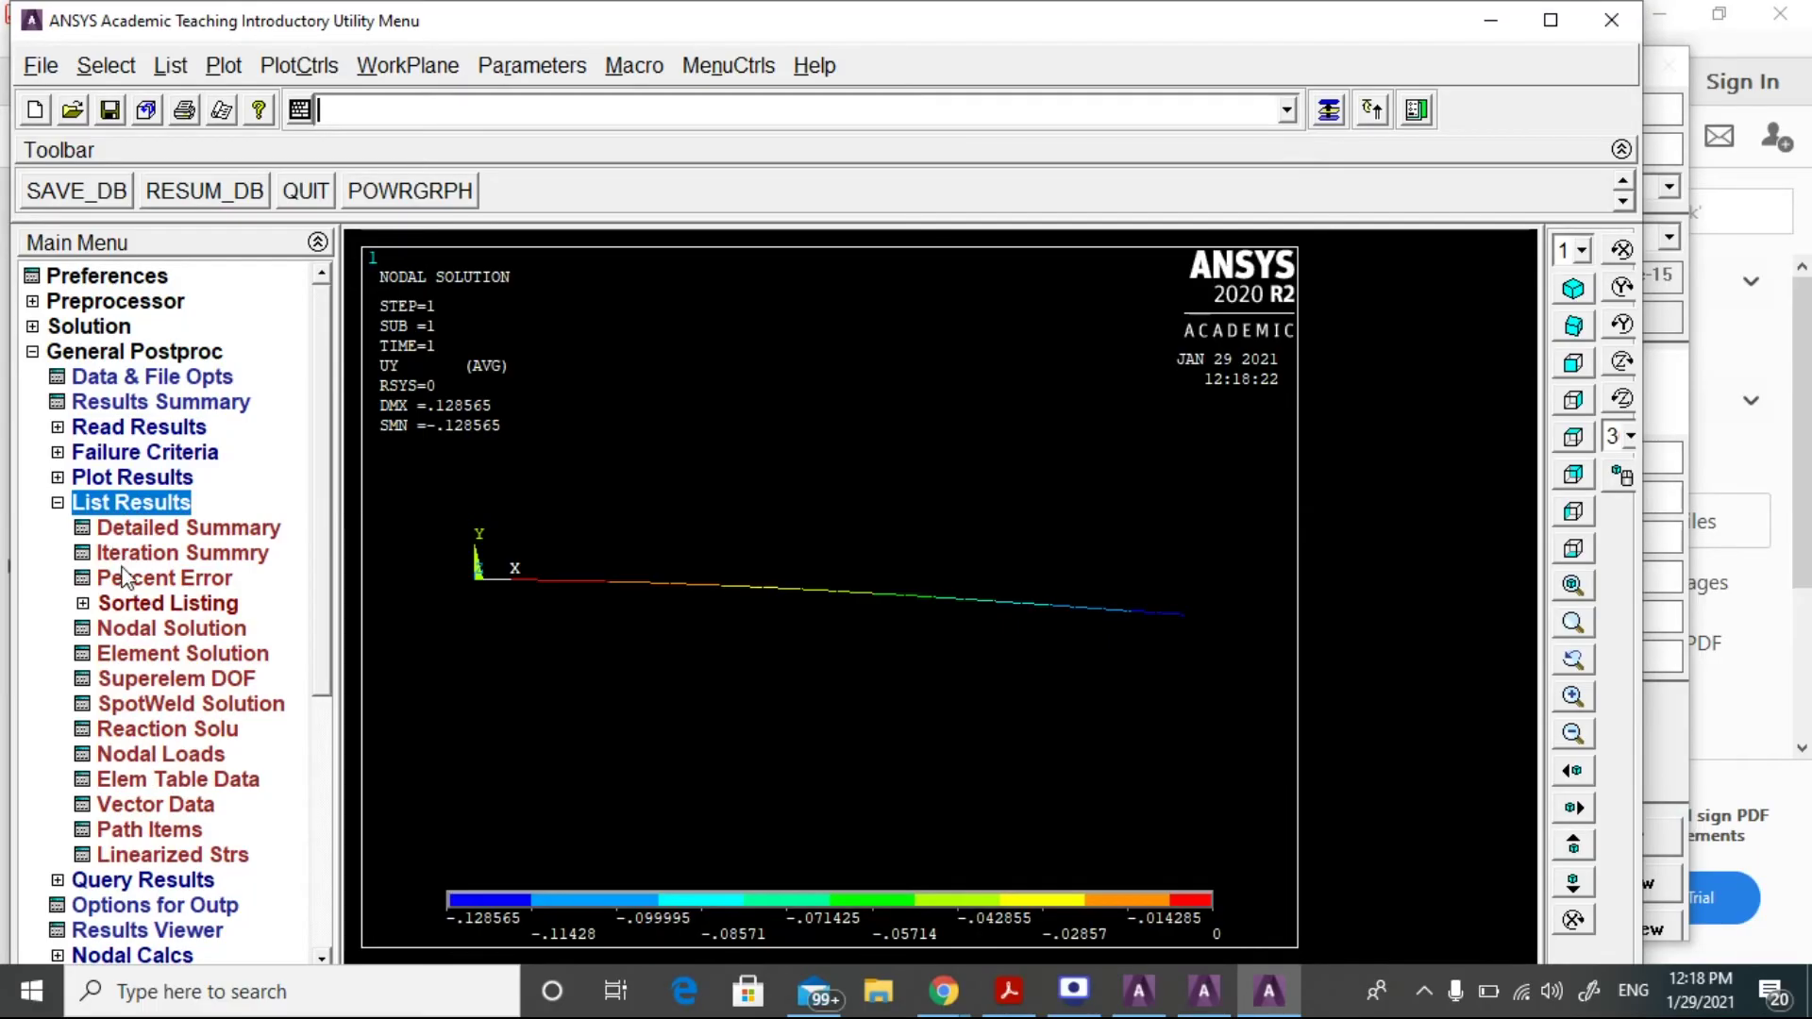
{"action": "left_click", "coordinate": [168, 745]}
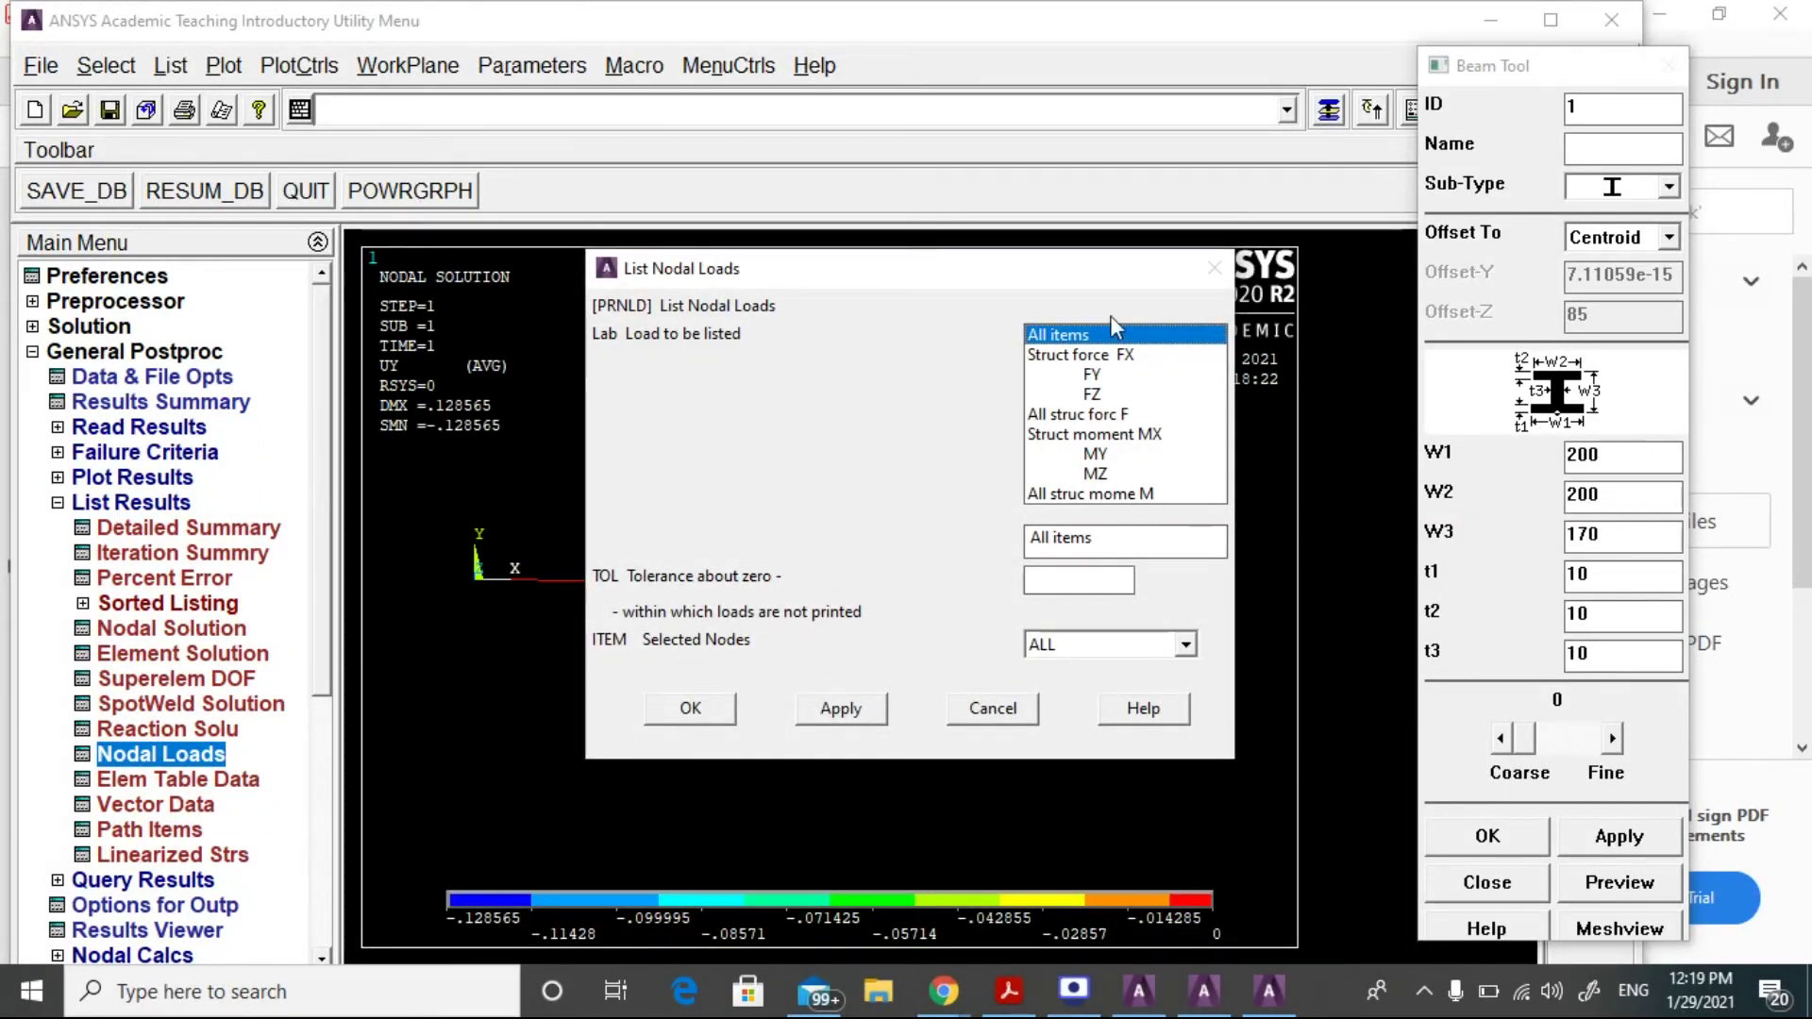
{"action": "left_click", "coordinate": [690, 708]}
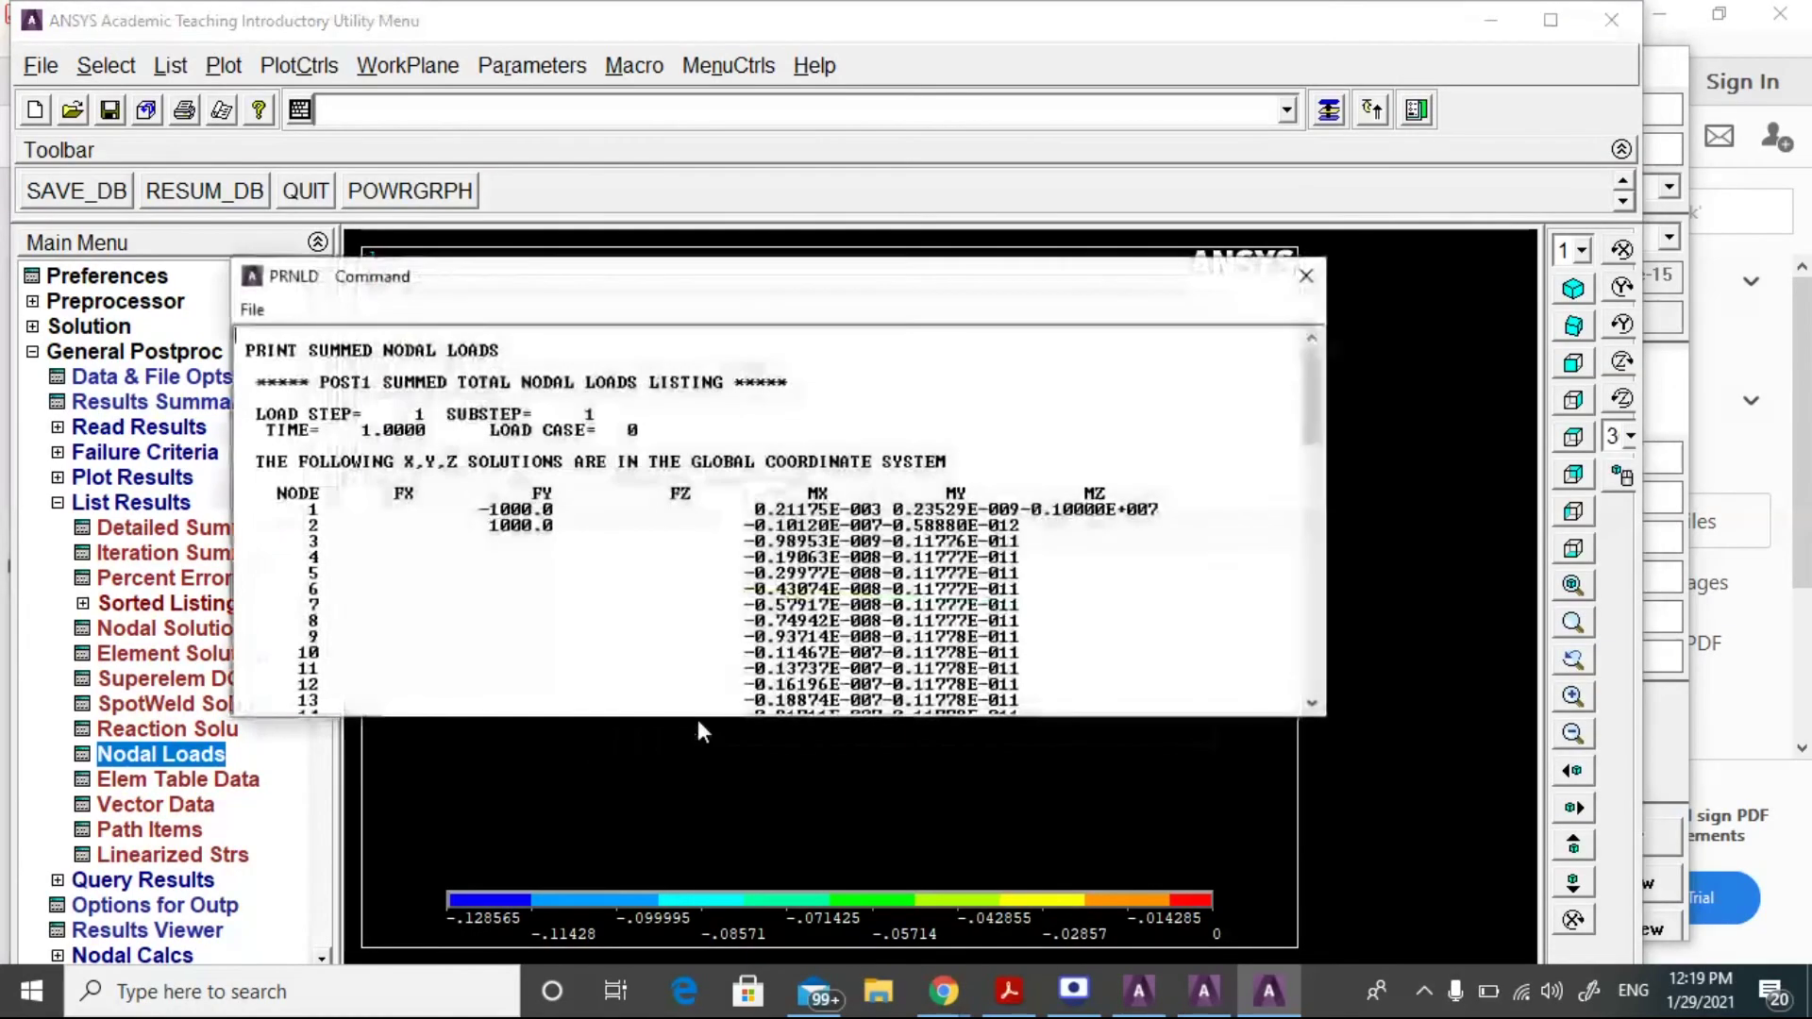
{"action": "scroll", "coordinate": [1295, 708], "scroll_direction": "down", "scroll_amount": 15}
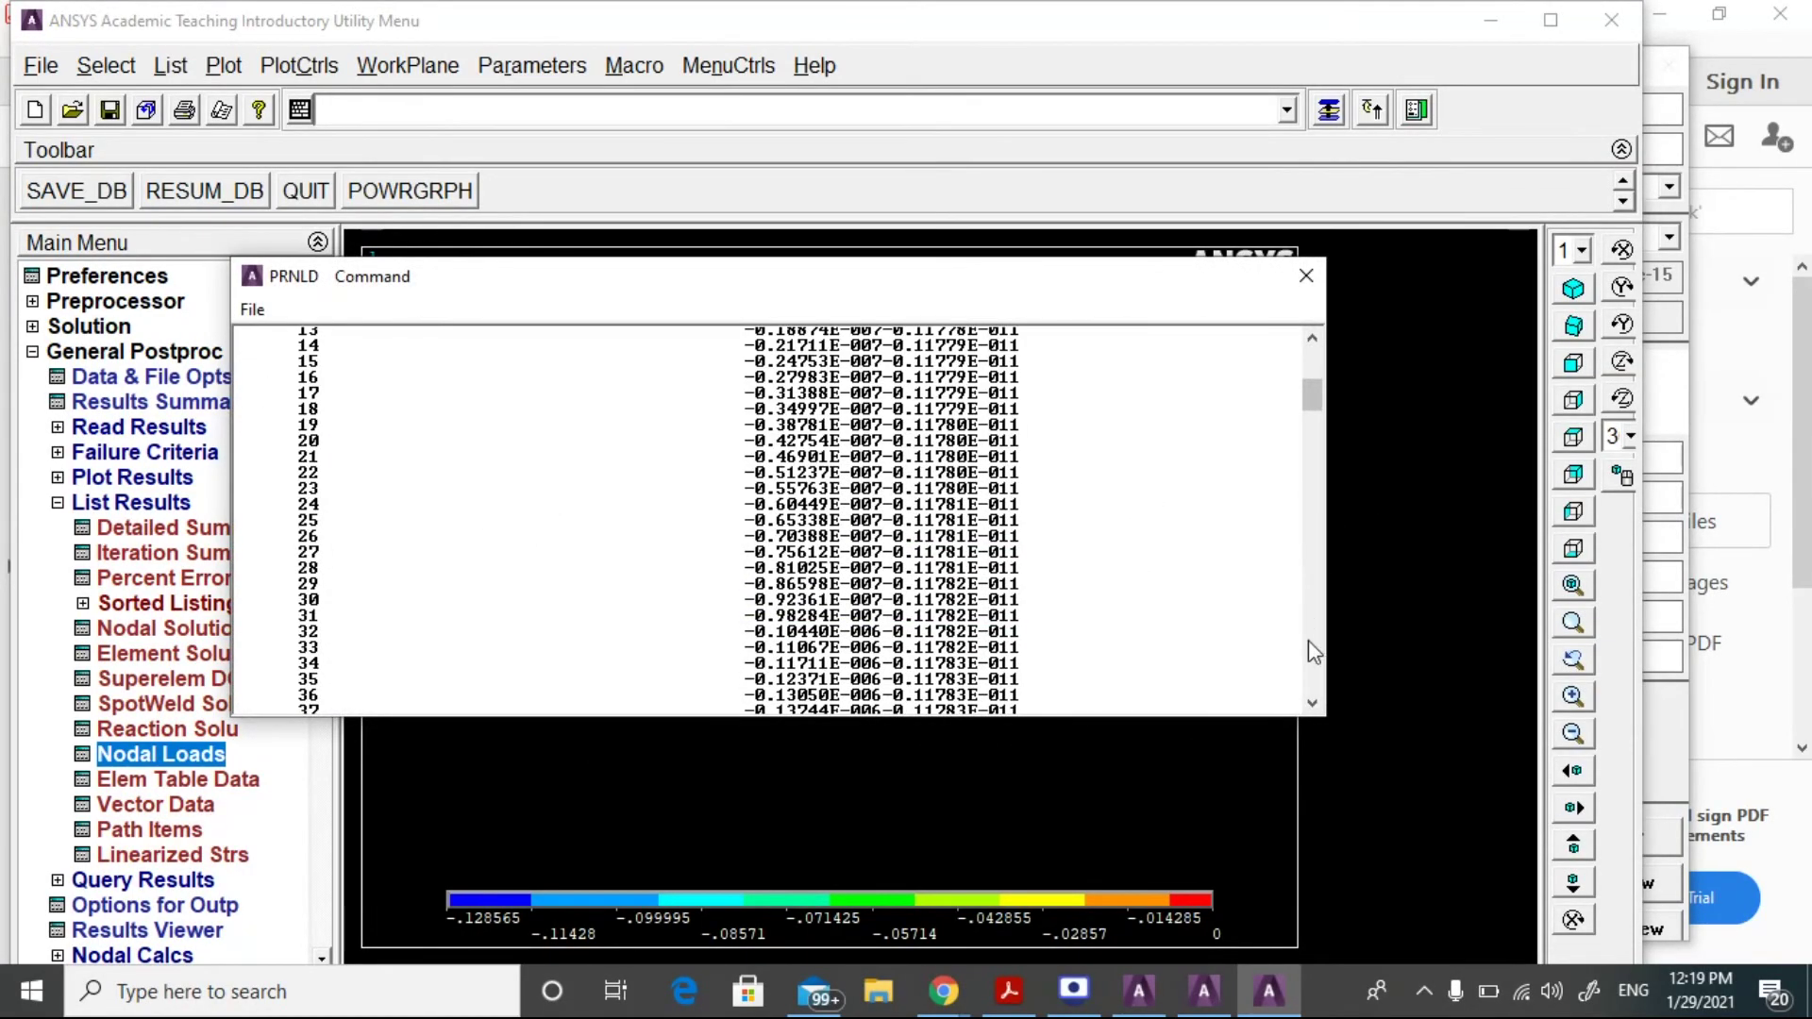
{"action": "scroll", "coordinate": [1289, 712], "scroll_direction": "down", "scroll_amount": 20}
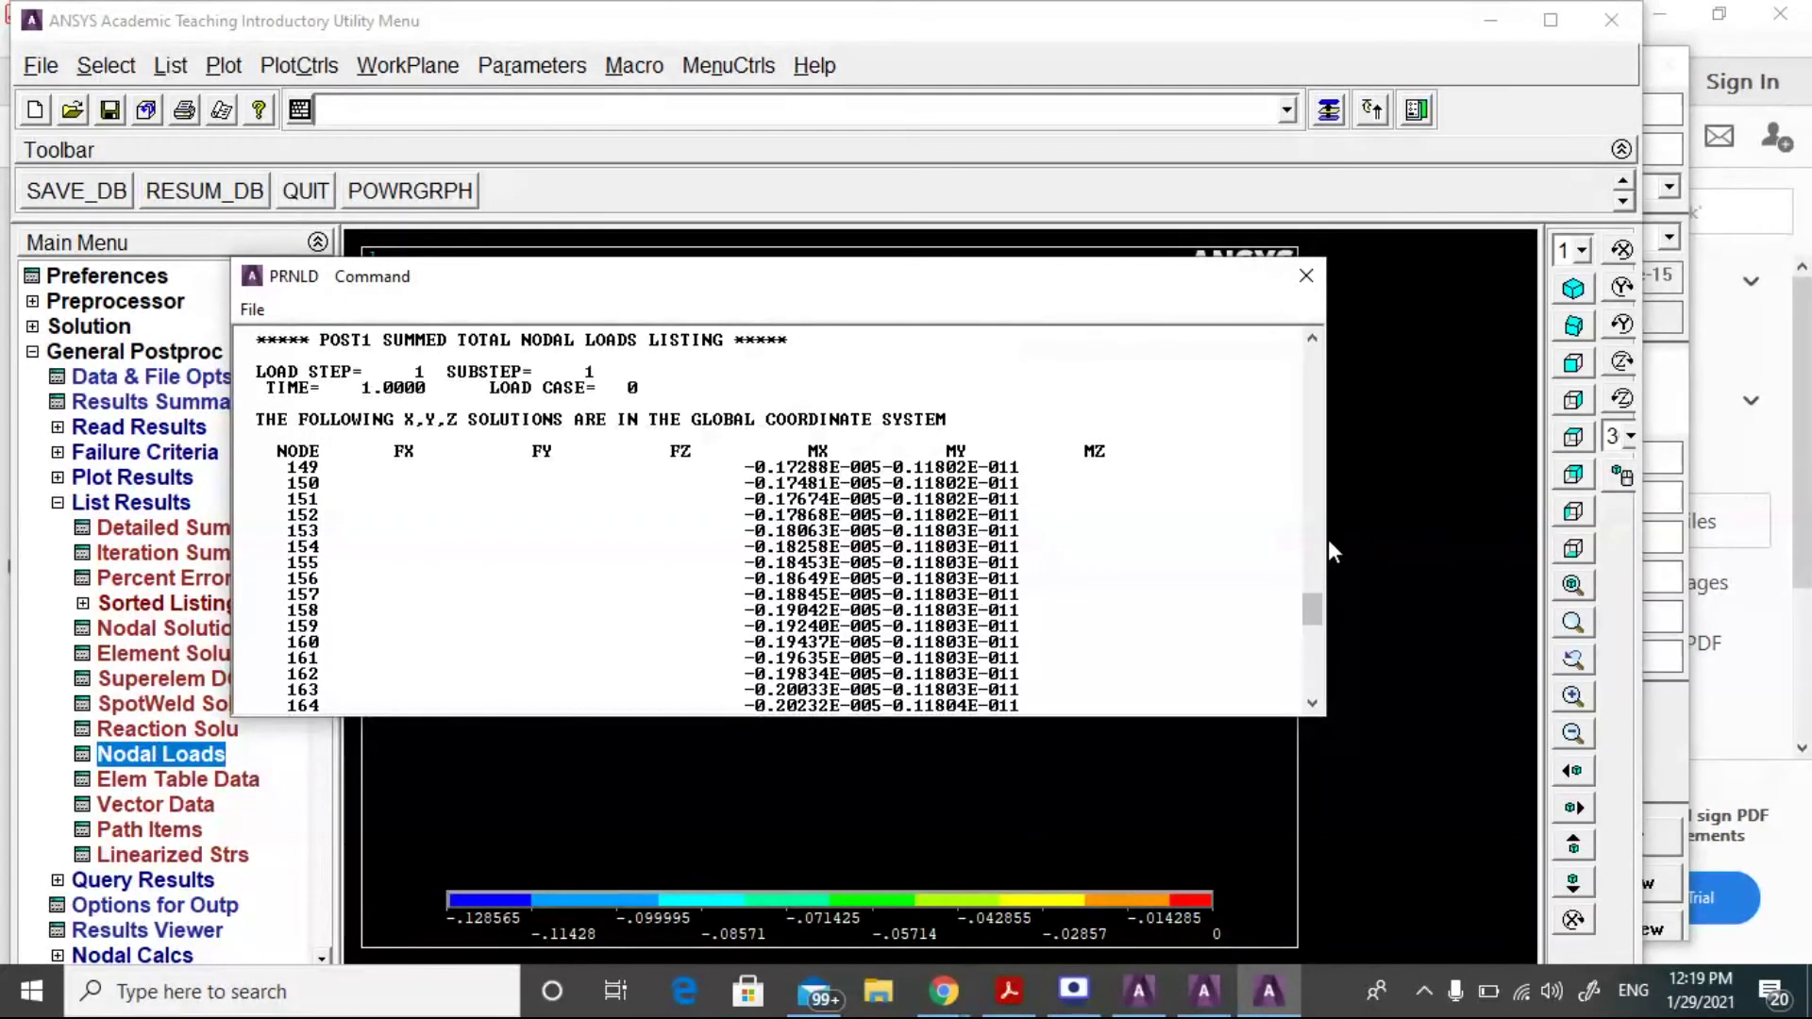
{"action": "left_click_drag", "start_coordinate": [1306, 612], "coordinate": [1312, 354]}
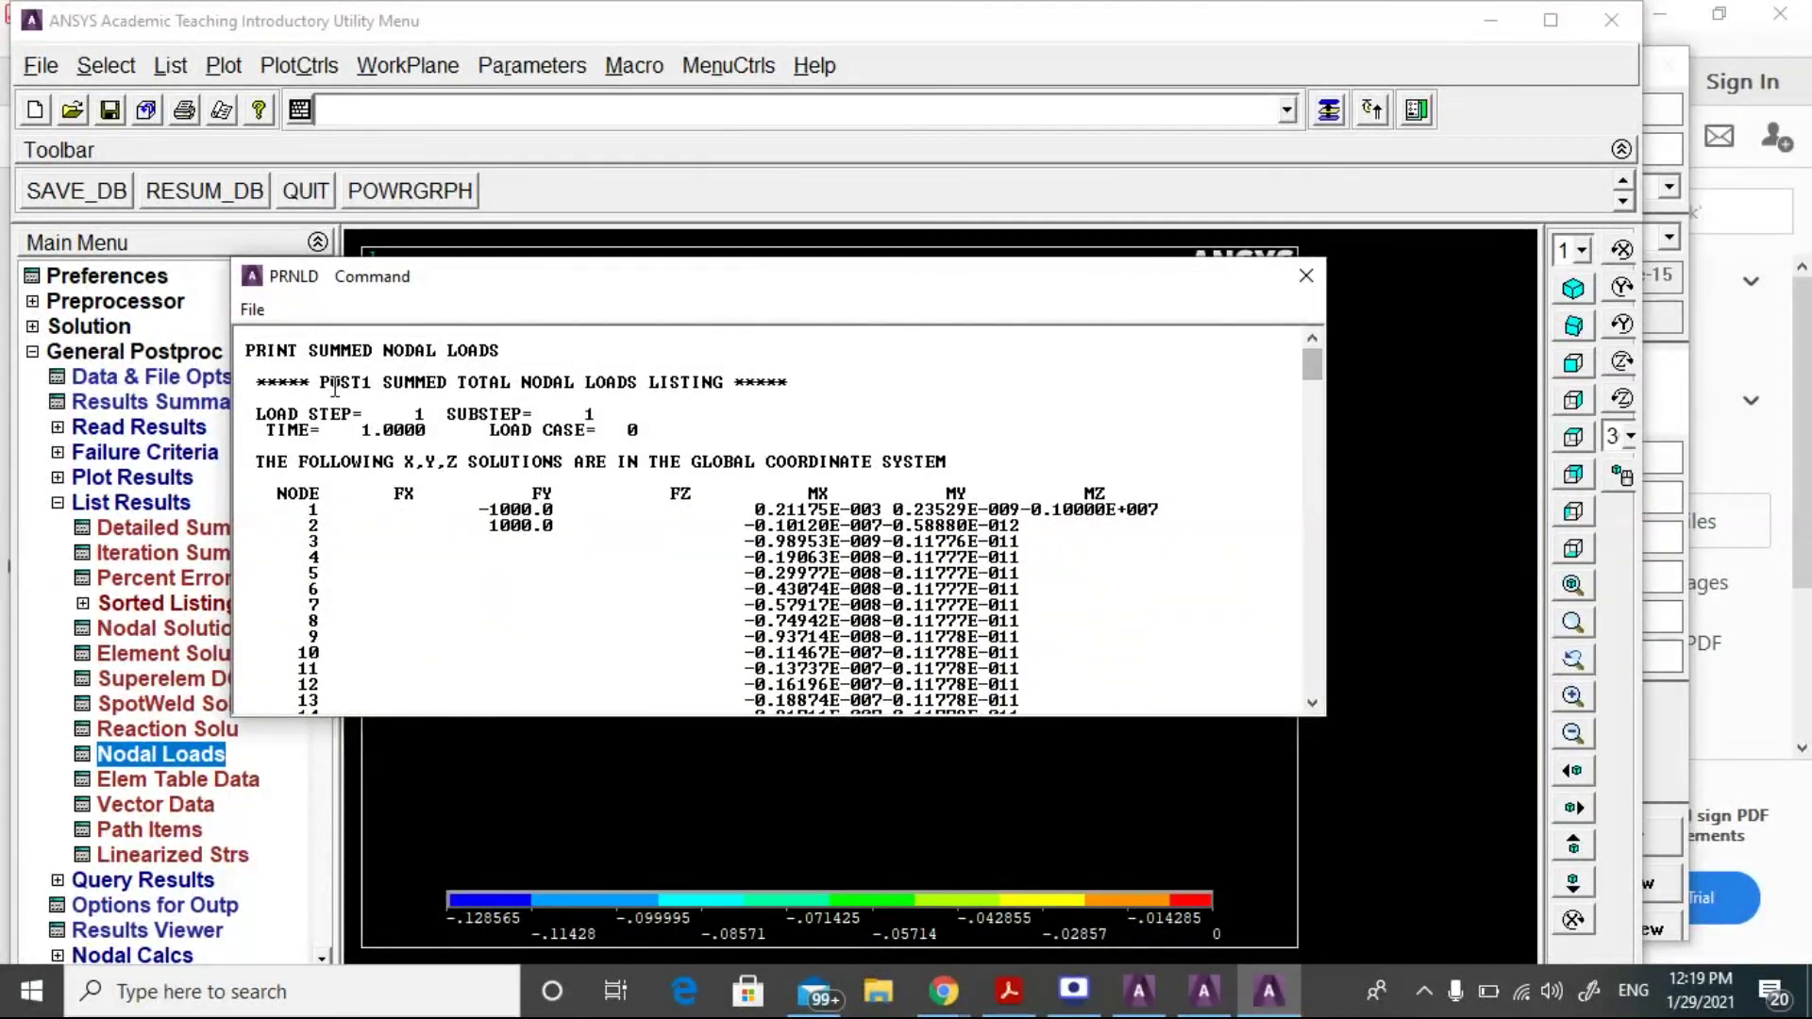
Save the nodal loads listing as PRNLD.txt in the working folder and close the listing.
{"action": "left_click", "coordinate": [252, 309]}
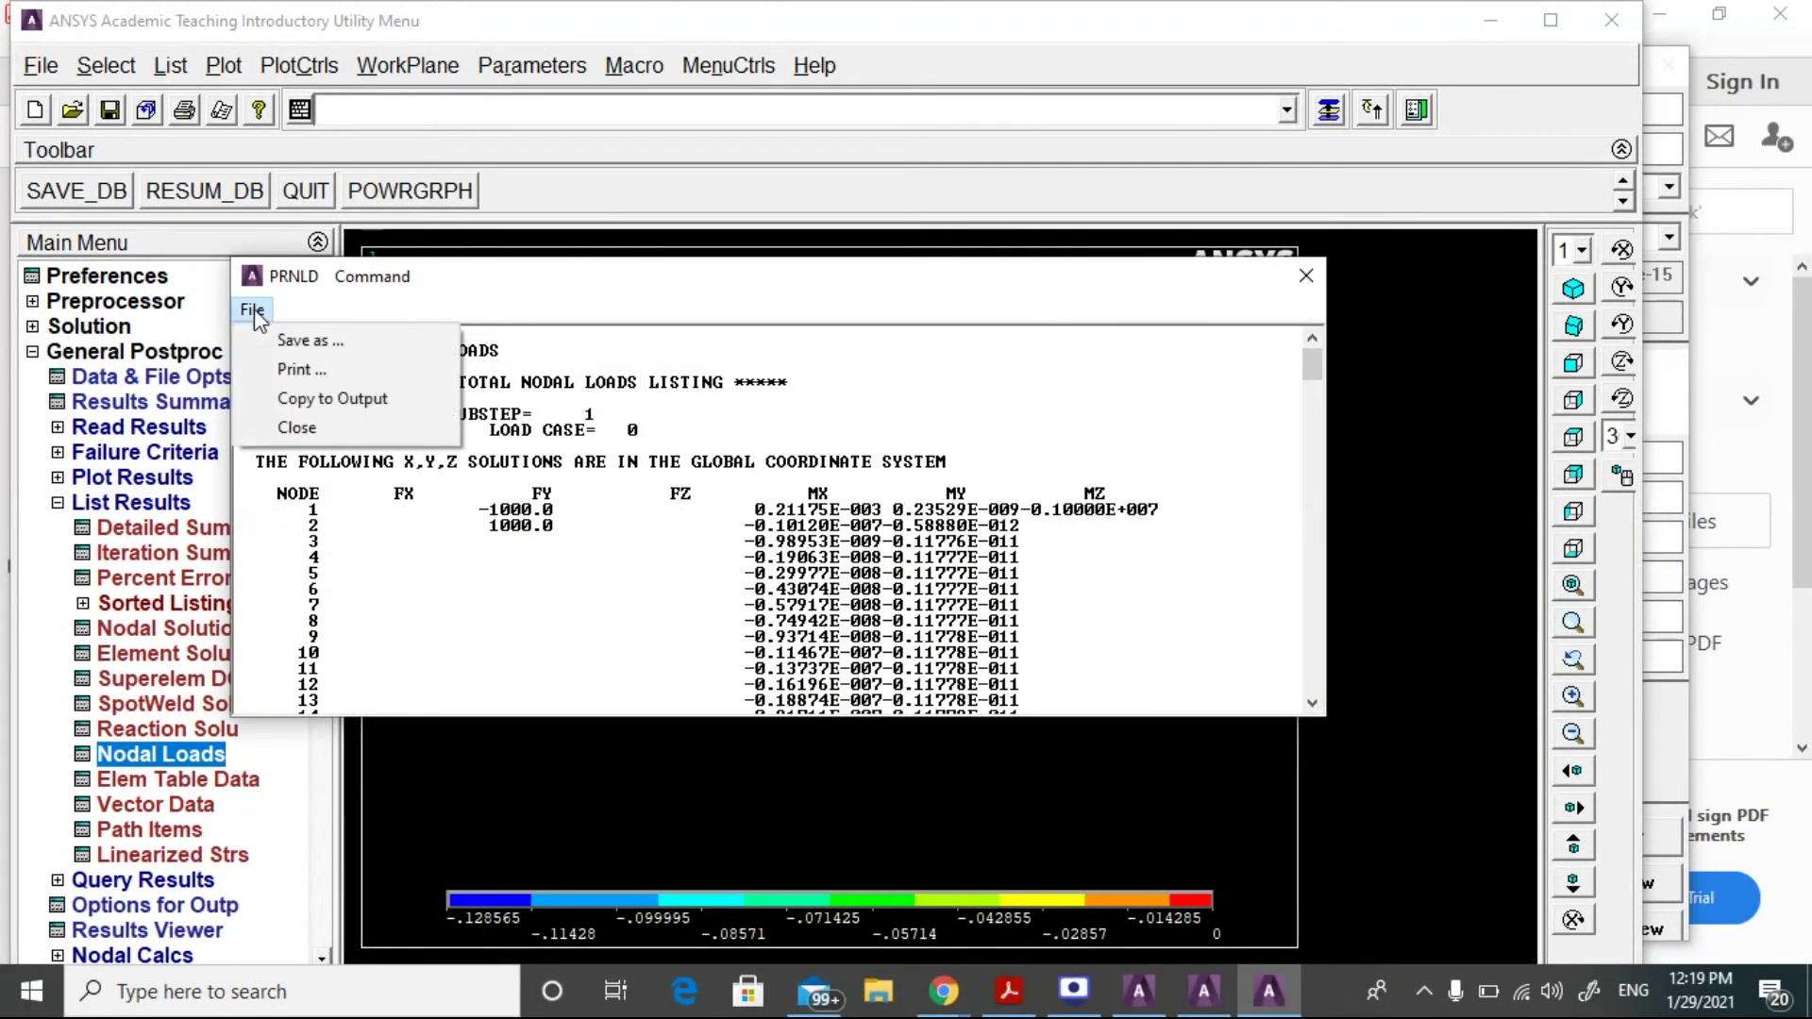
{"action": "left_click", "coordinate": [291, 347]}
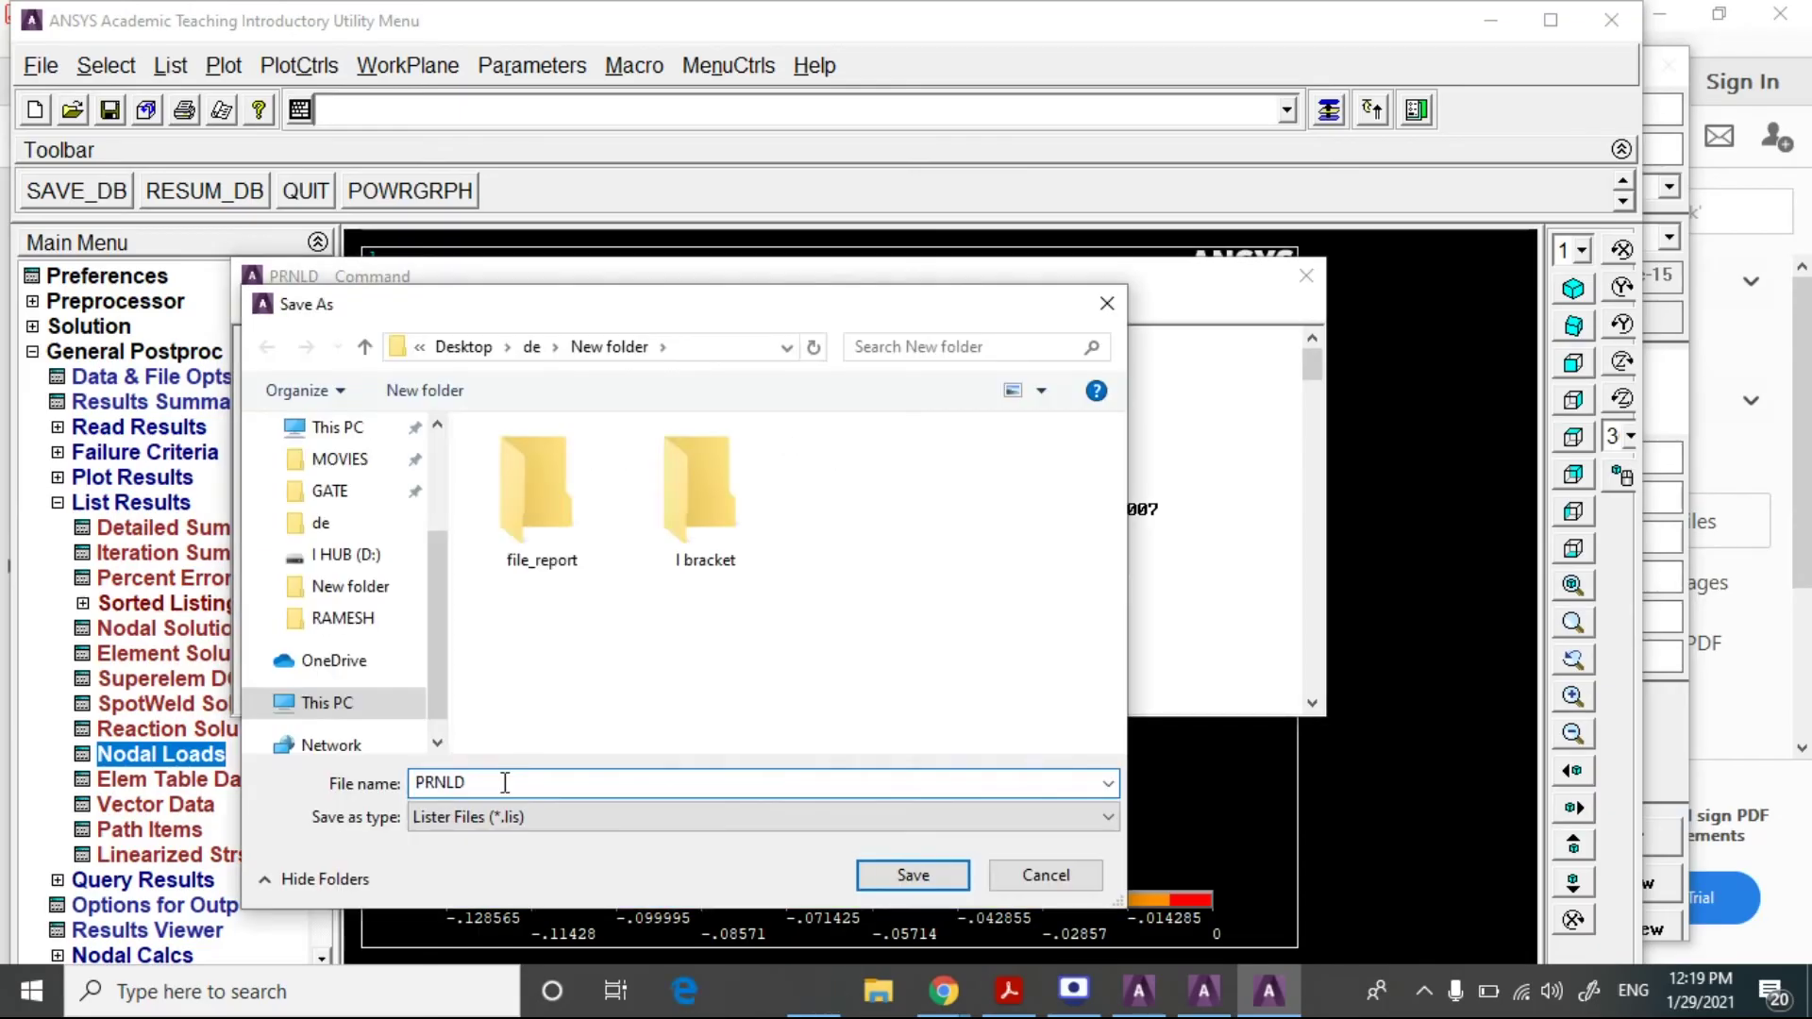
{"action": "type", "text": "txt"}
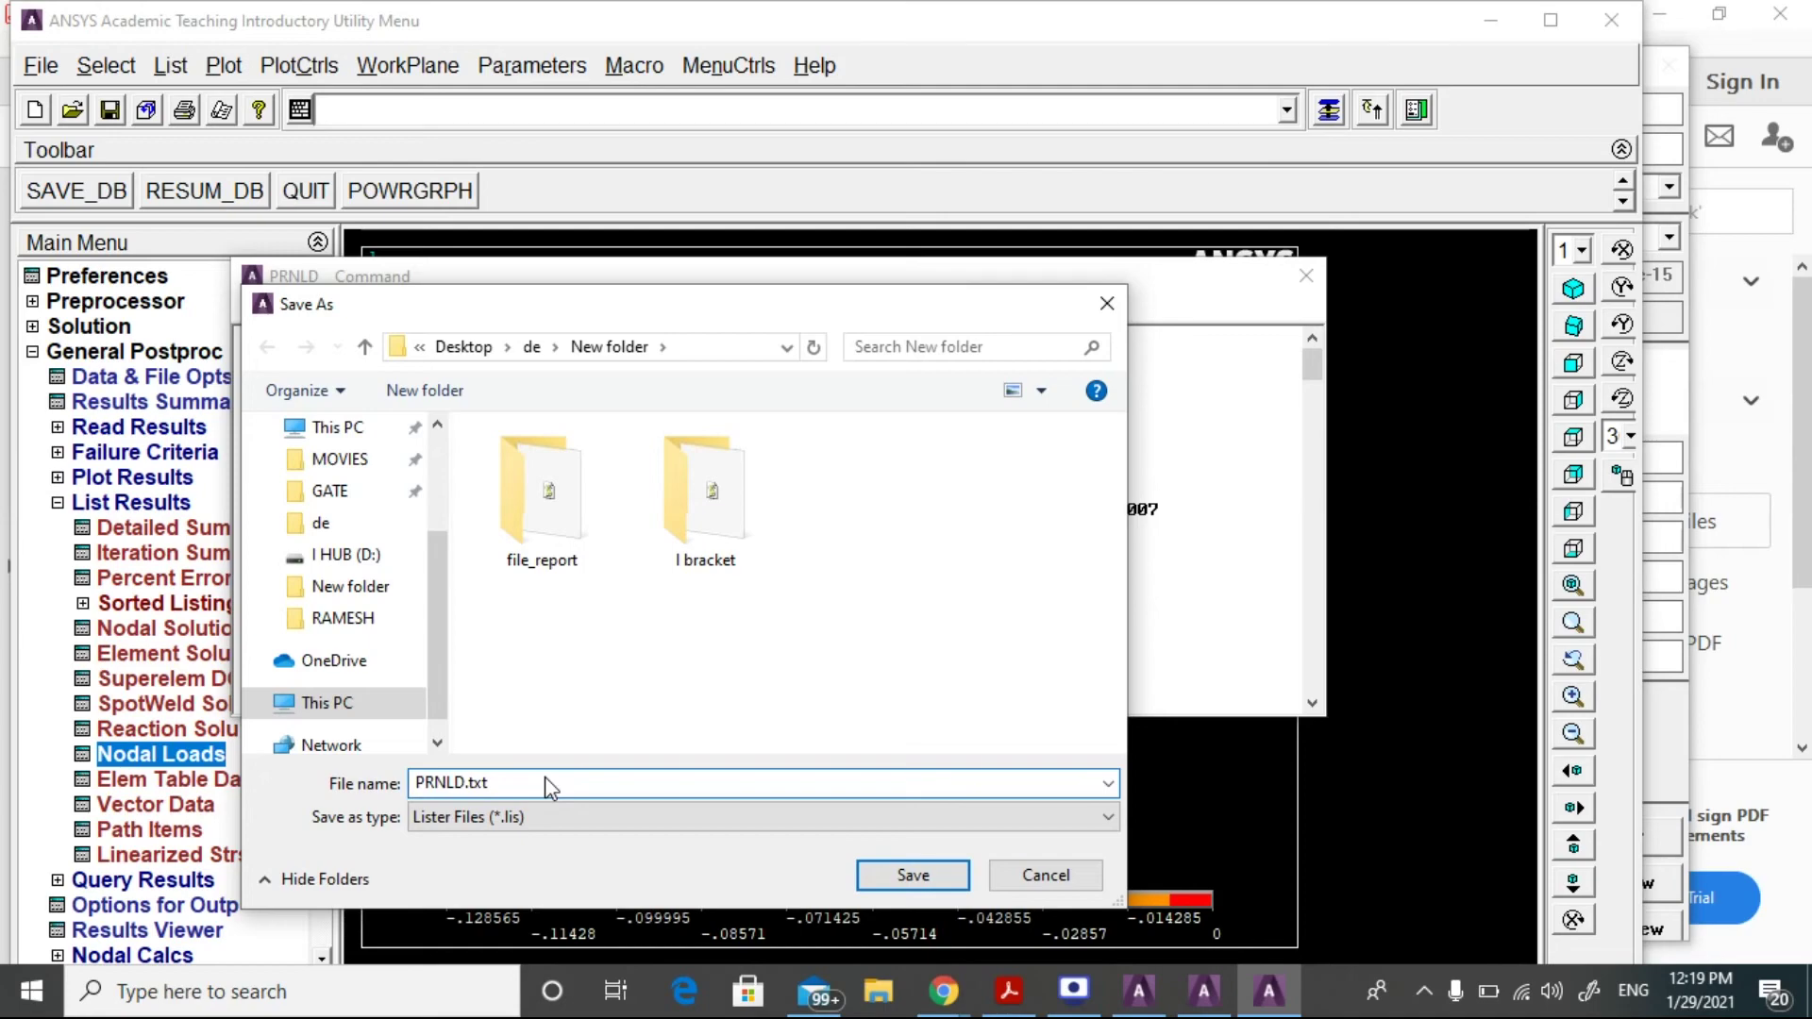
{"action": "left_click", "coordinate": [921, 875]}
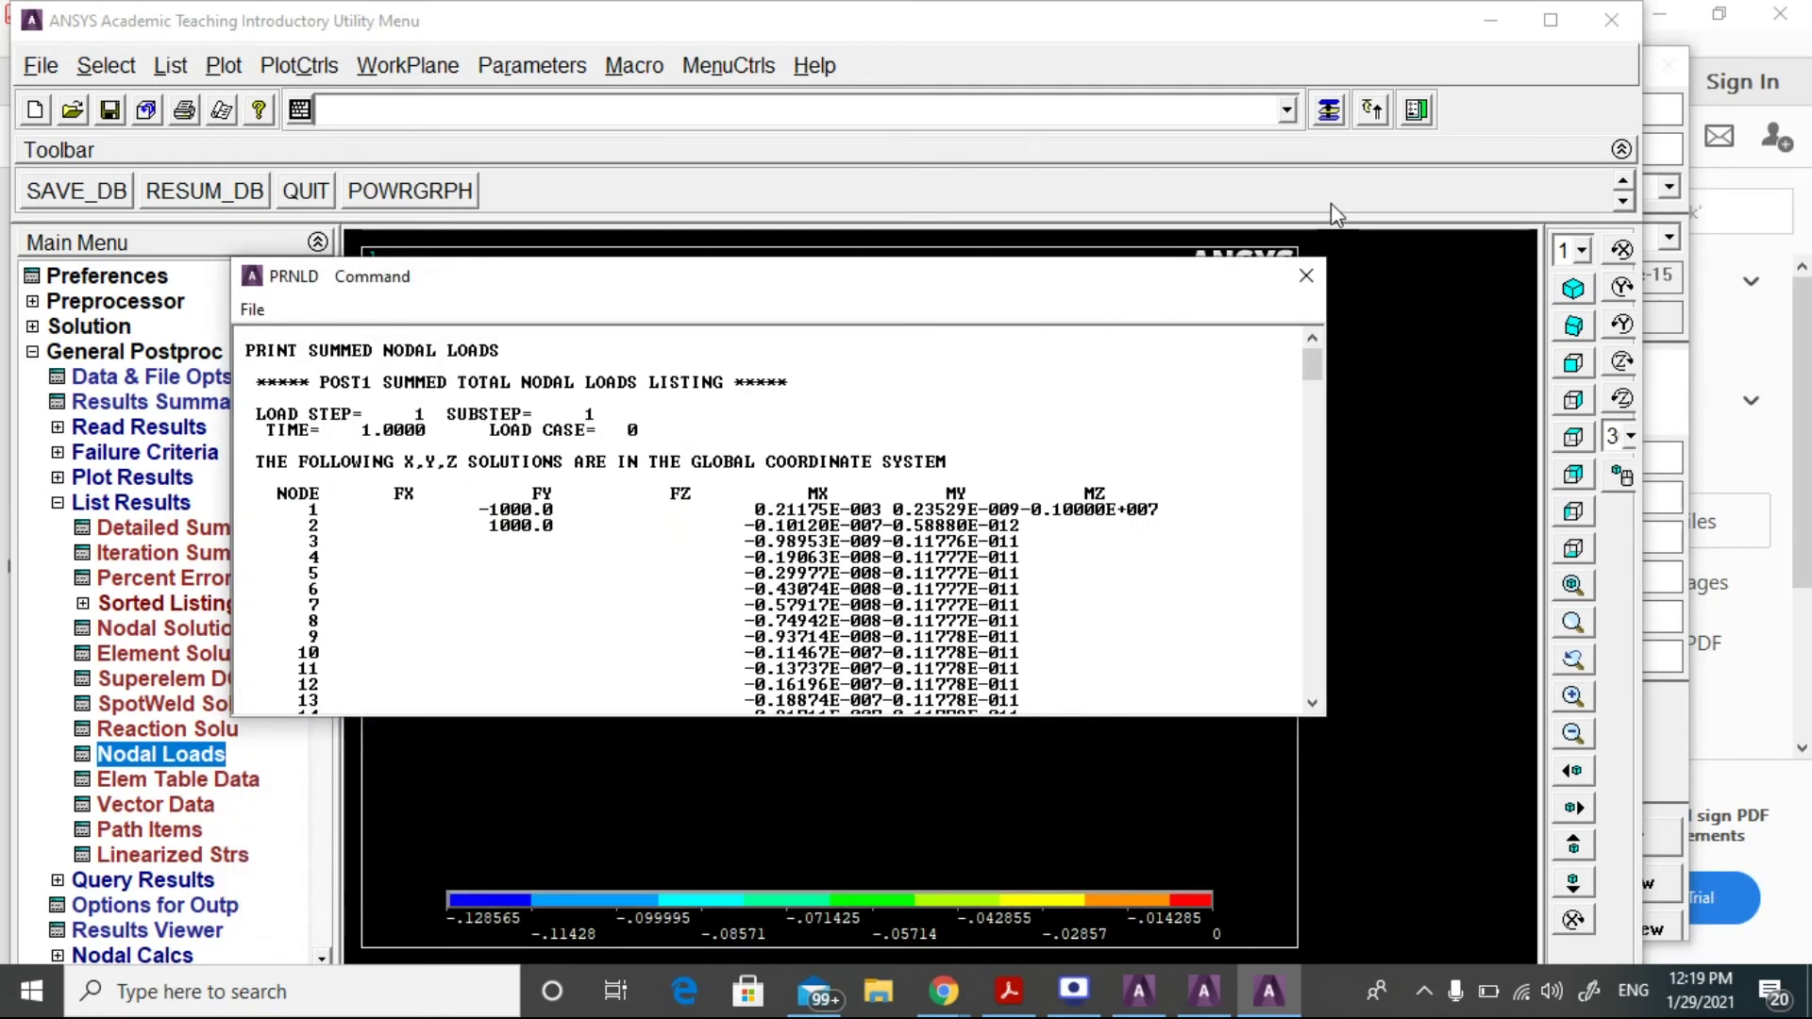
{"action": "left_click", "coordinate": [1303, 274]}
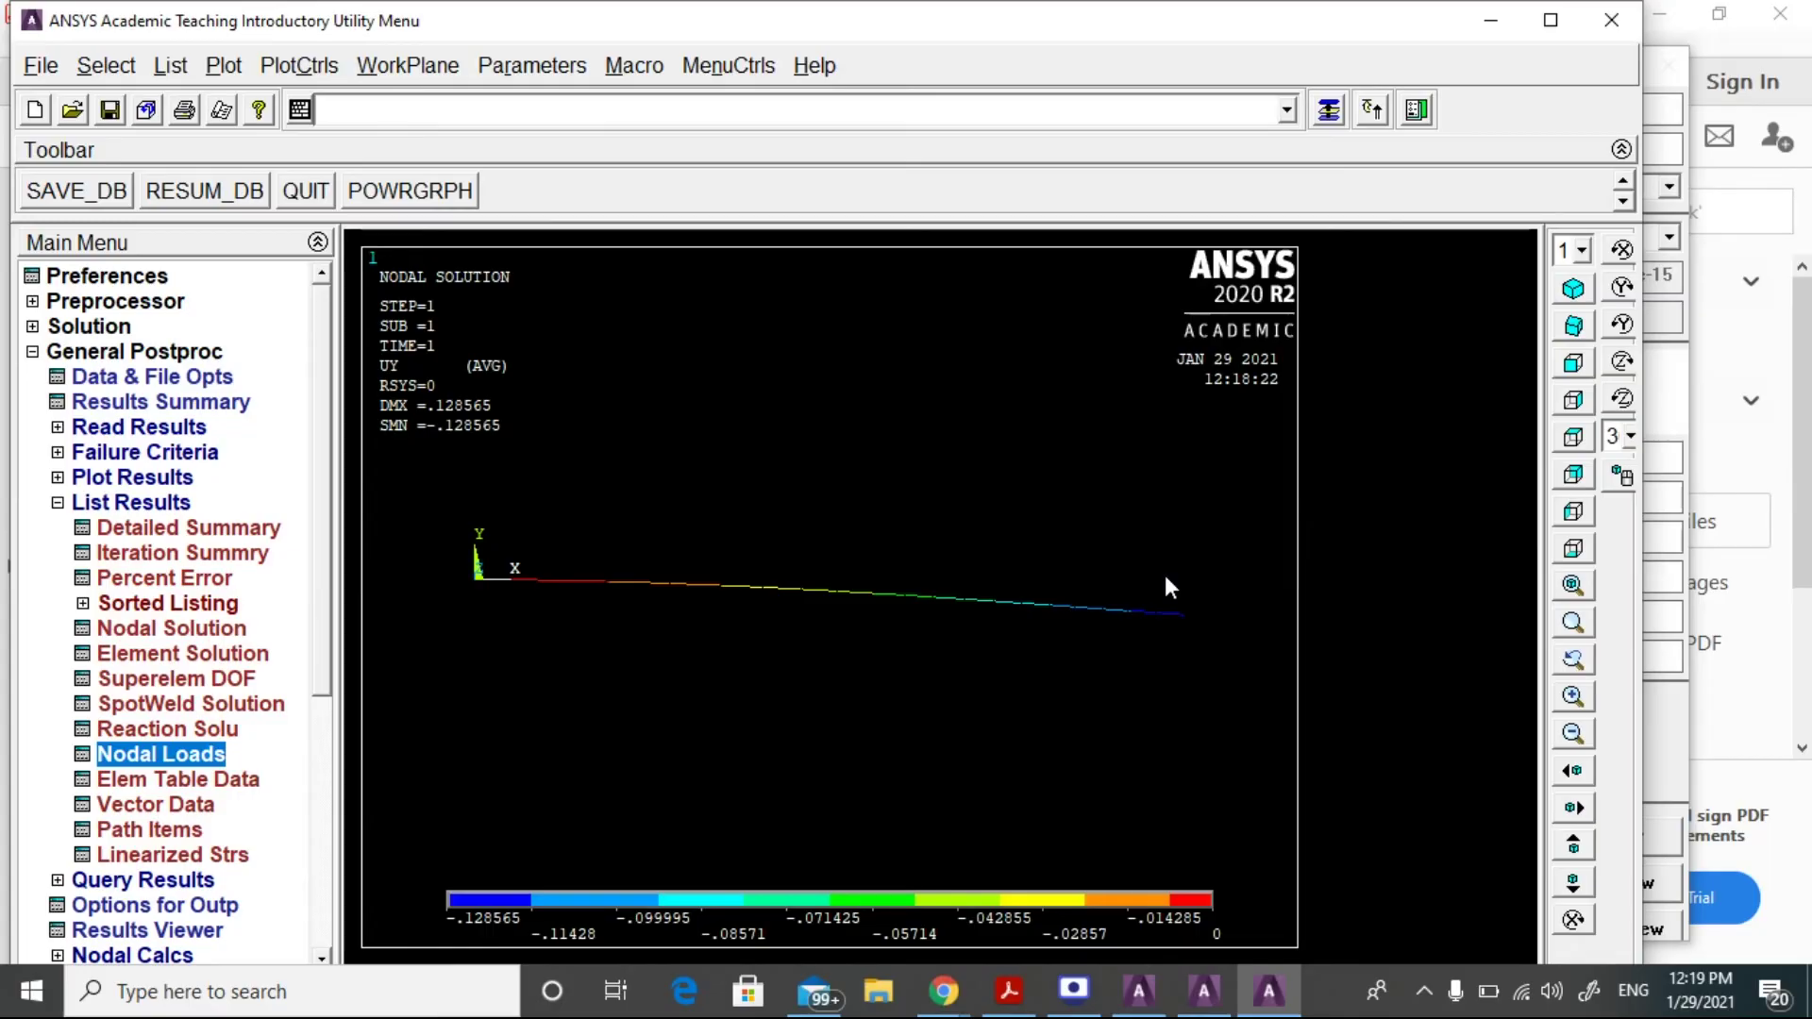
List the nodal loads again for all items of the selected nodes and scan the listing from end to start.
{"action": "left_click", "coordinate": [181, 757]}
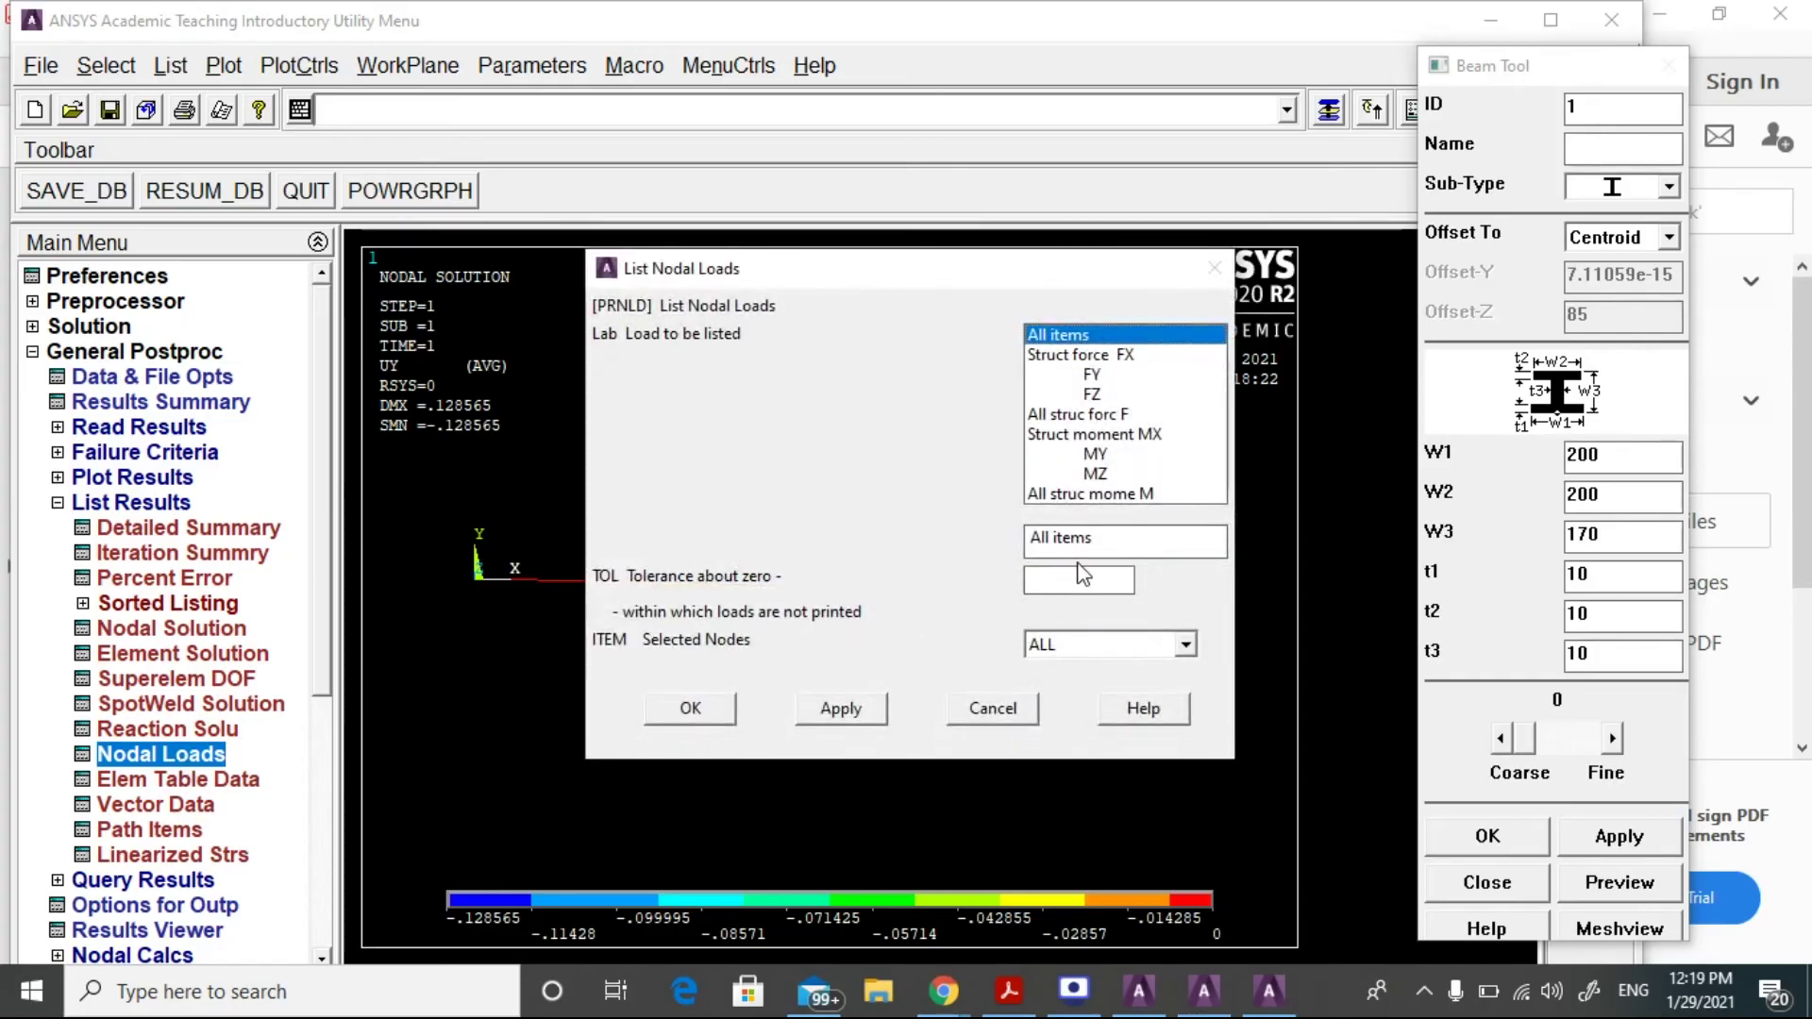
{"action": "left_click", "coordinate": [690, 708]}
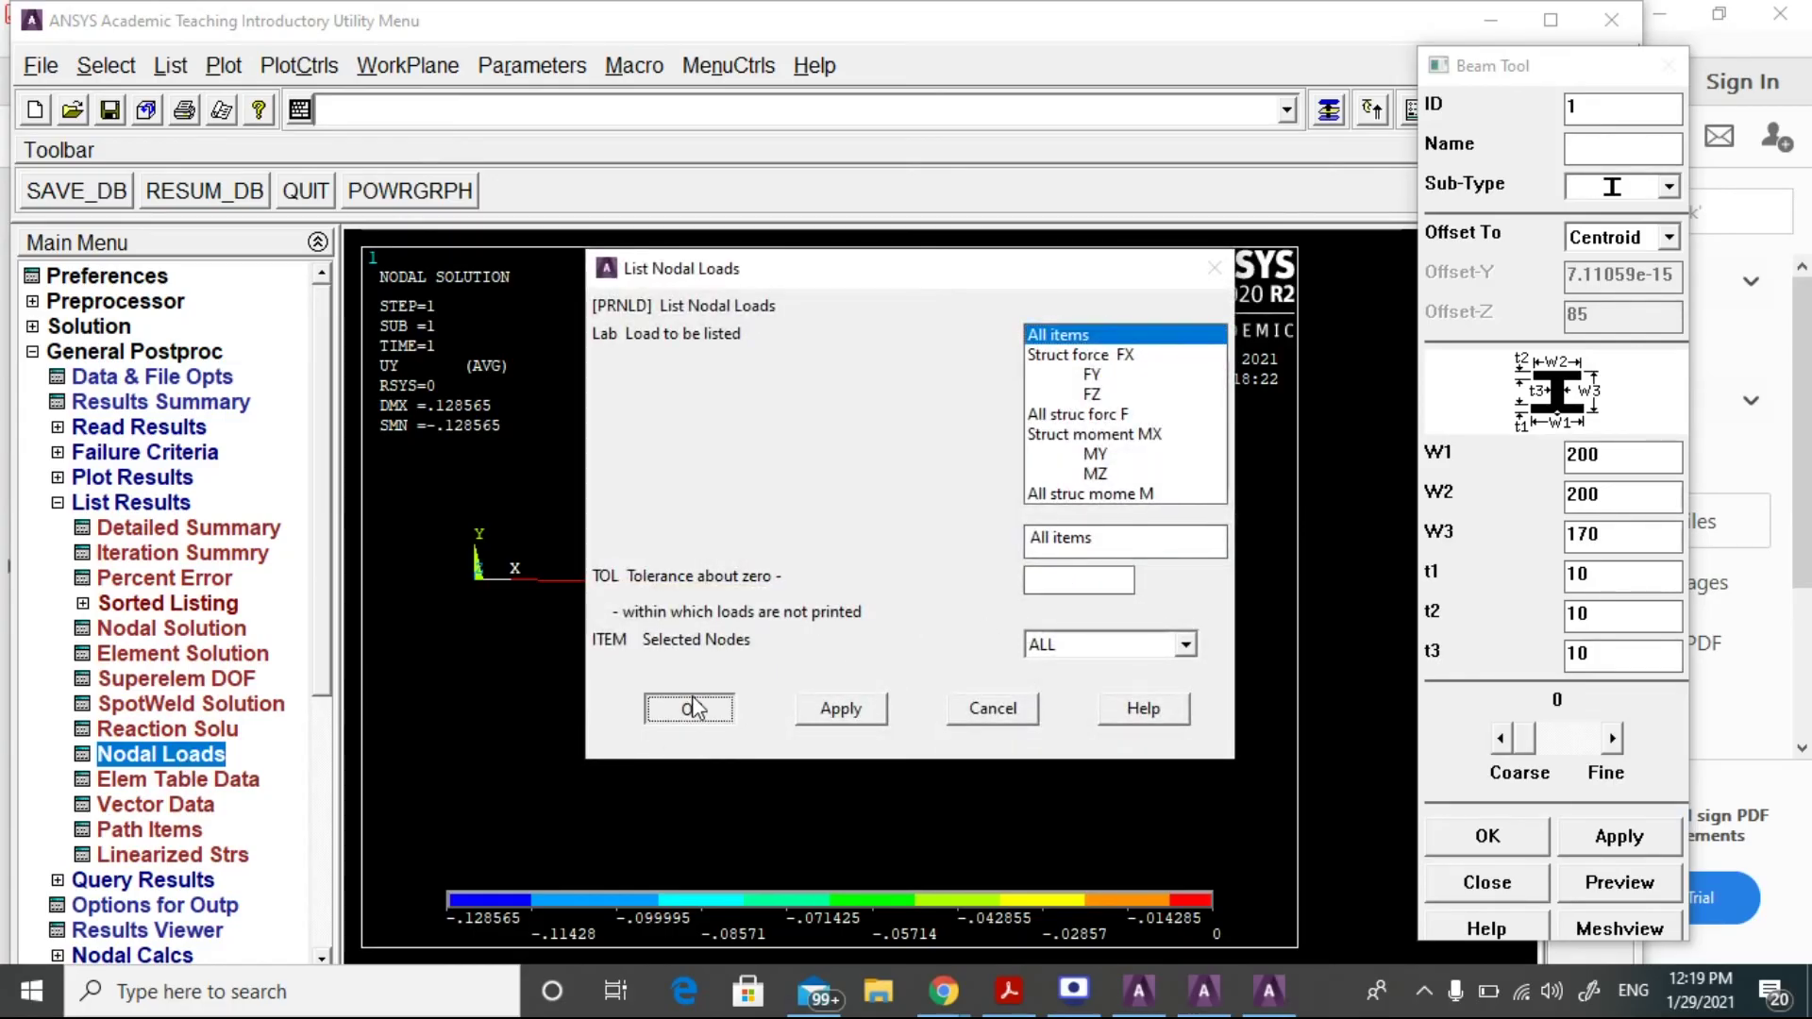
{"action": "scroll", "coordinate": [1132, 472], "scroll_direction": "down", "scroll_amount": 20}
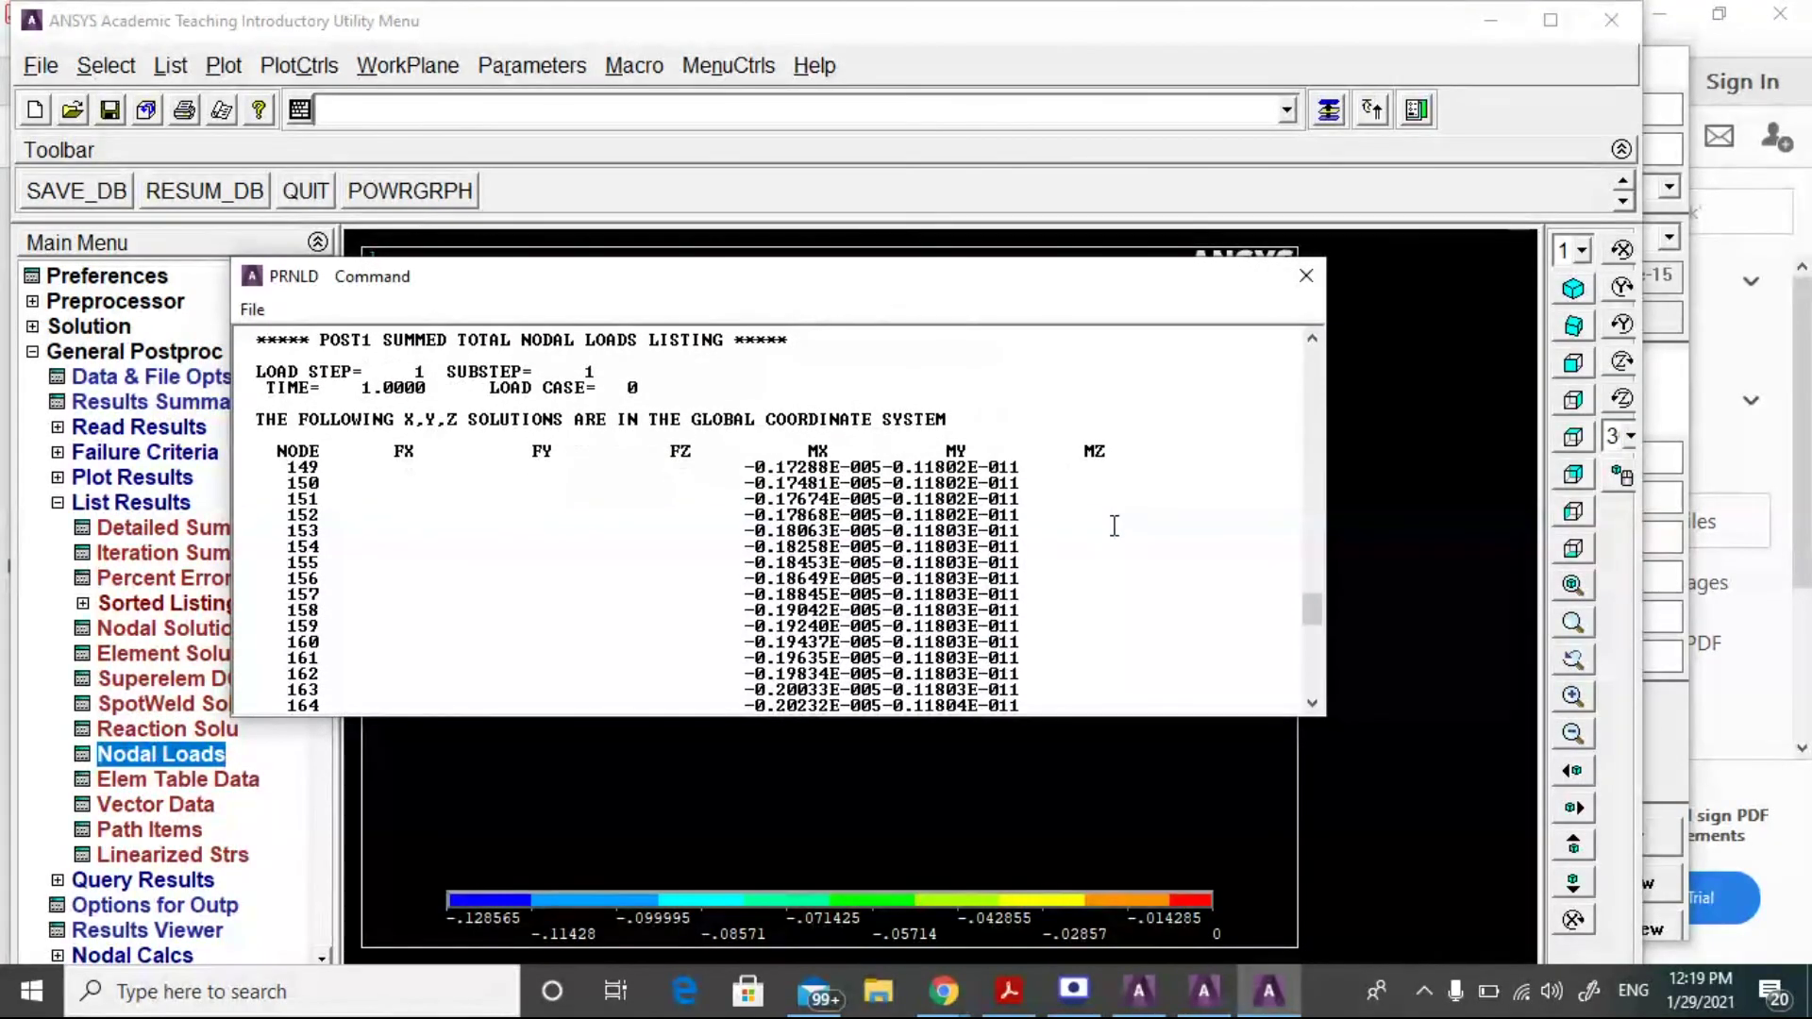
{"action": "scroll", "coordinate": [1113, 526], "scroll_direction": "up", "scroll_amount": 20}
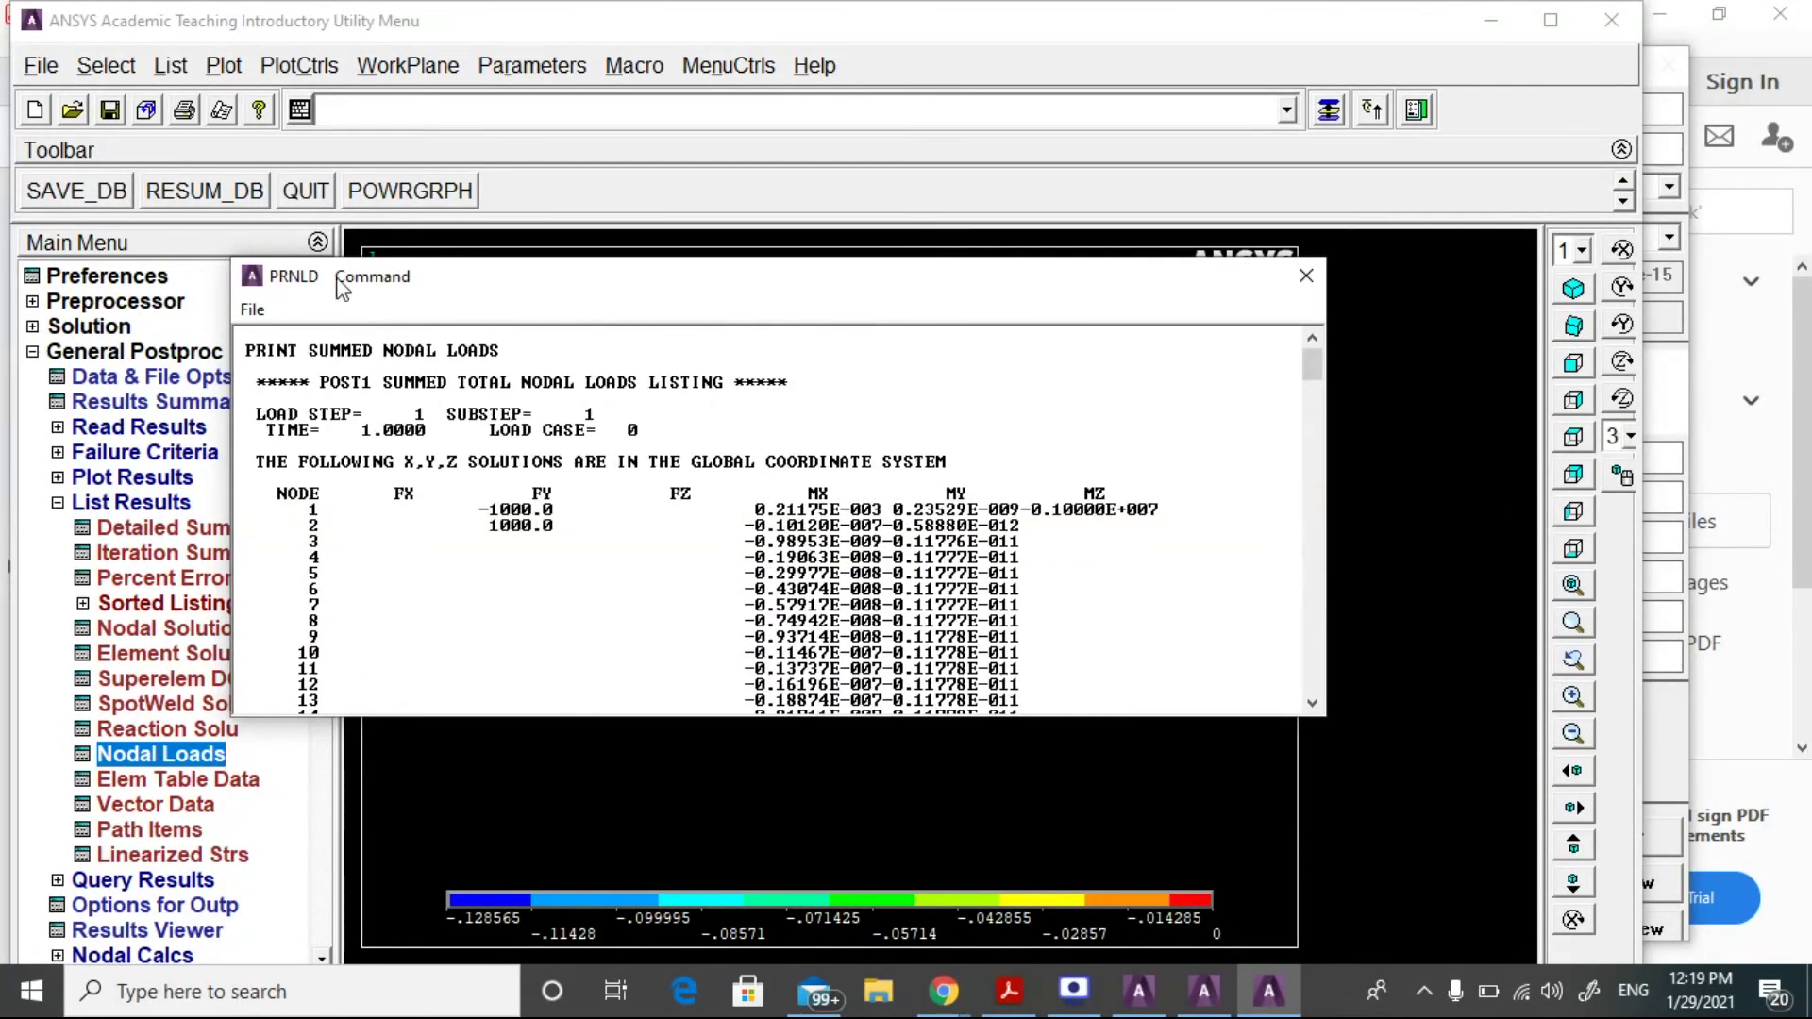
Save the nodal loads listing under the name PRNLD.txt with a 1 added, without replacing the existing file, and close the listing.
{"action": "left_click", "coordinate": [253, 312]}
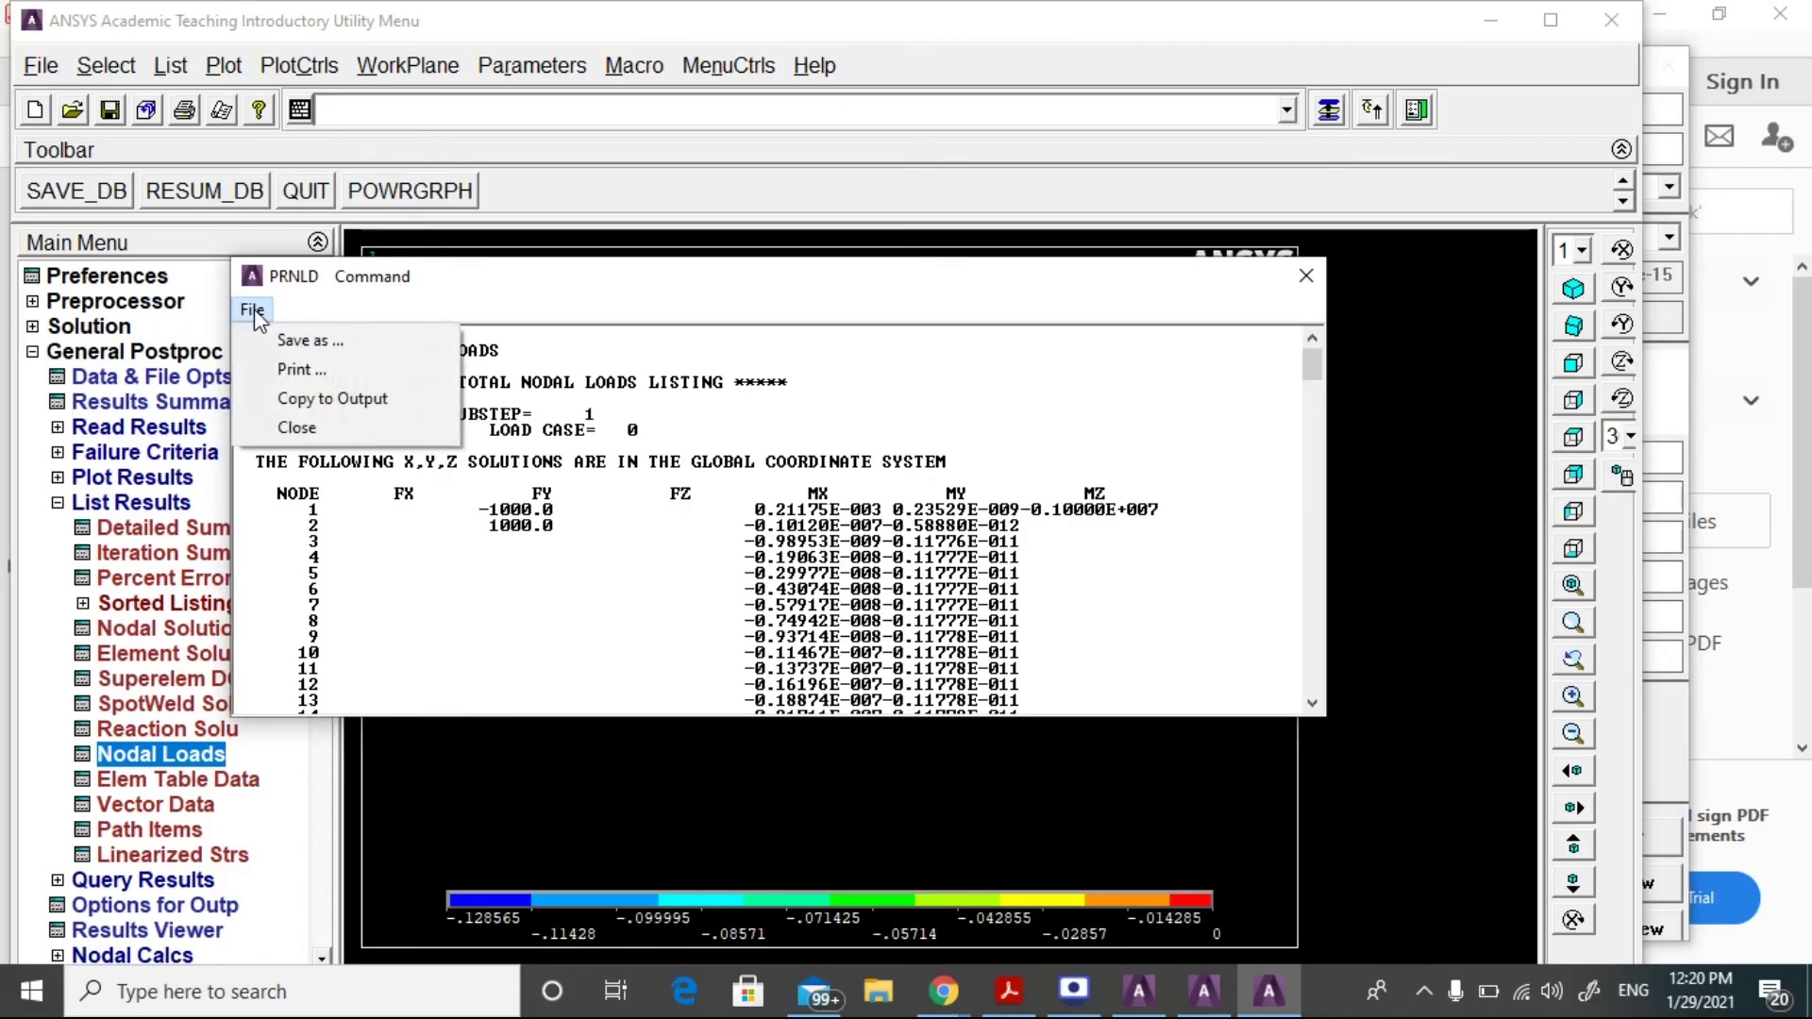
{"action": "left_click", "coordinate": [293, 340]}
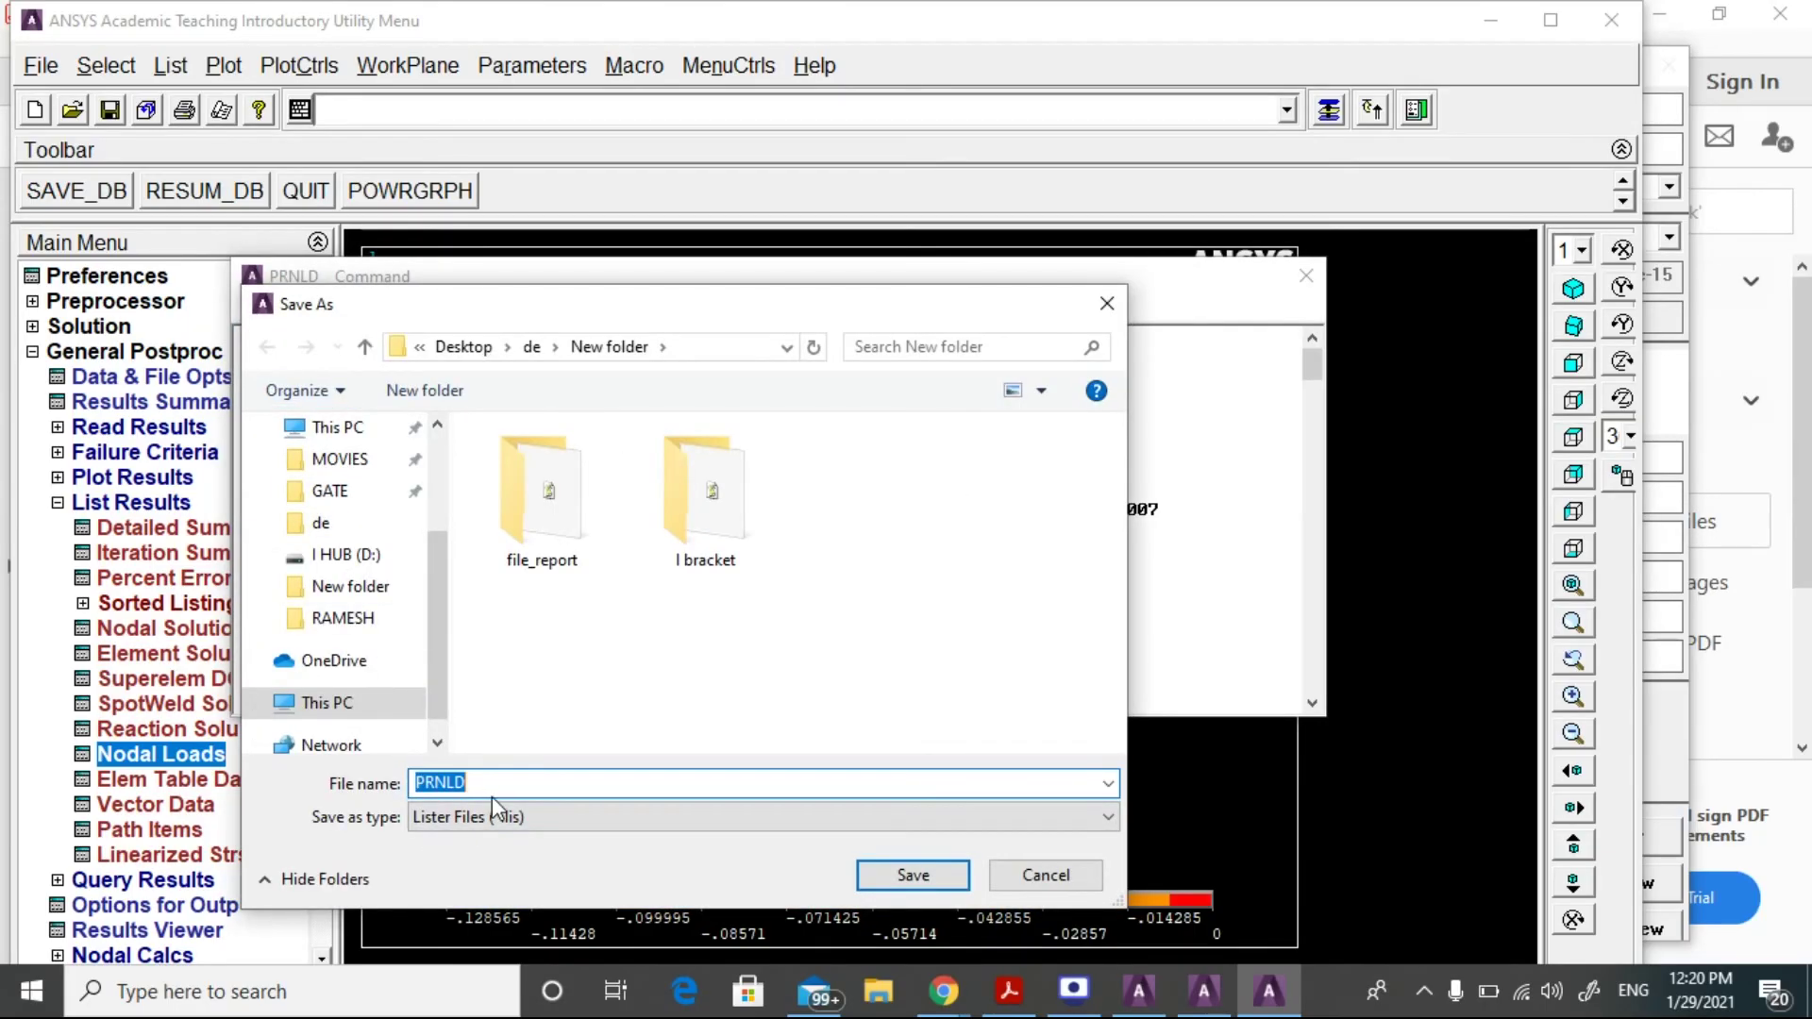
{"action": "left_click", "coordinate": [491, 782]}
{"action": "type", "text": ".txt"}
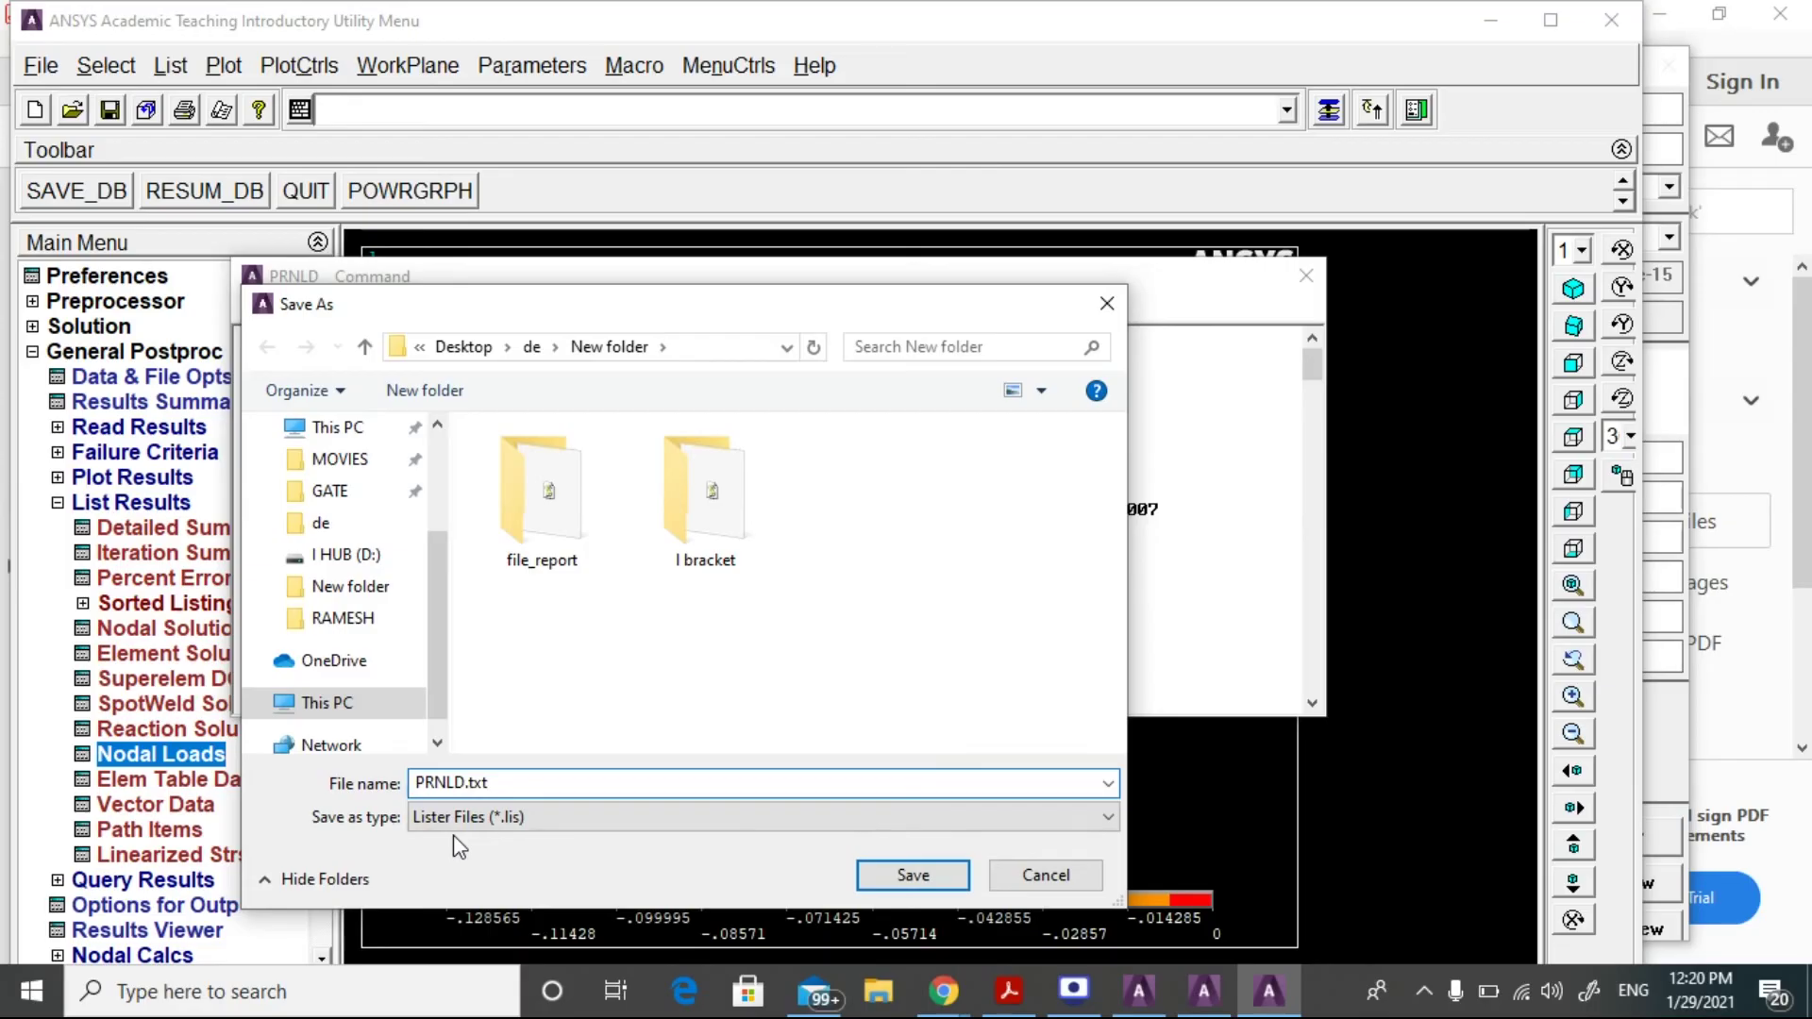
{"action": "left_click", "coordinate": [908, 876]}
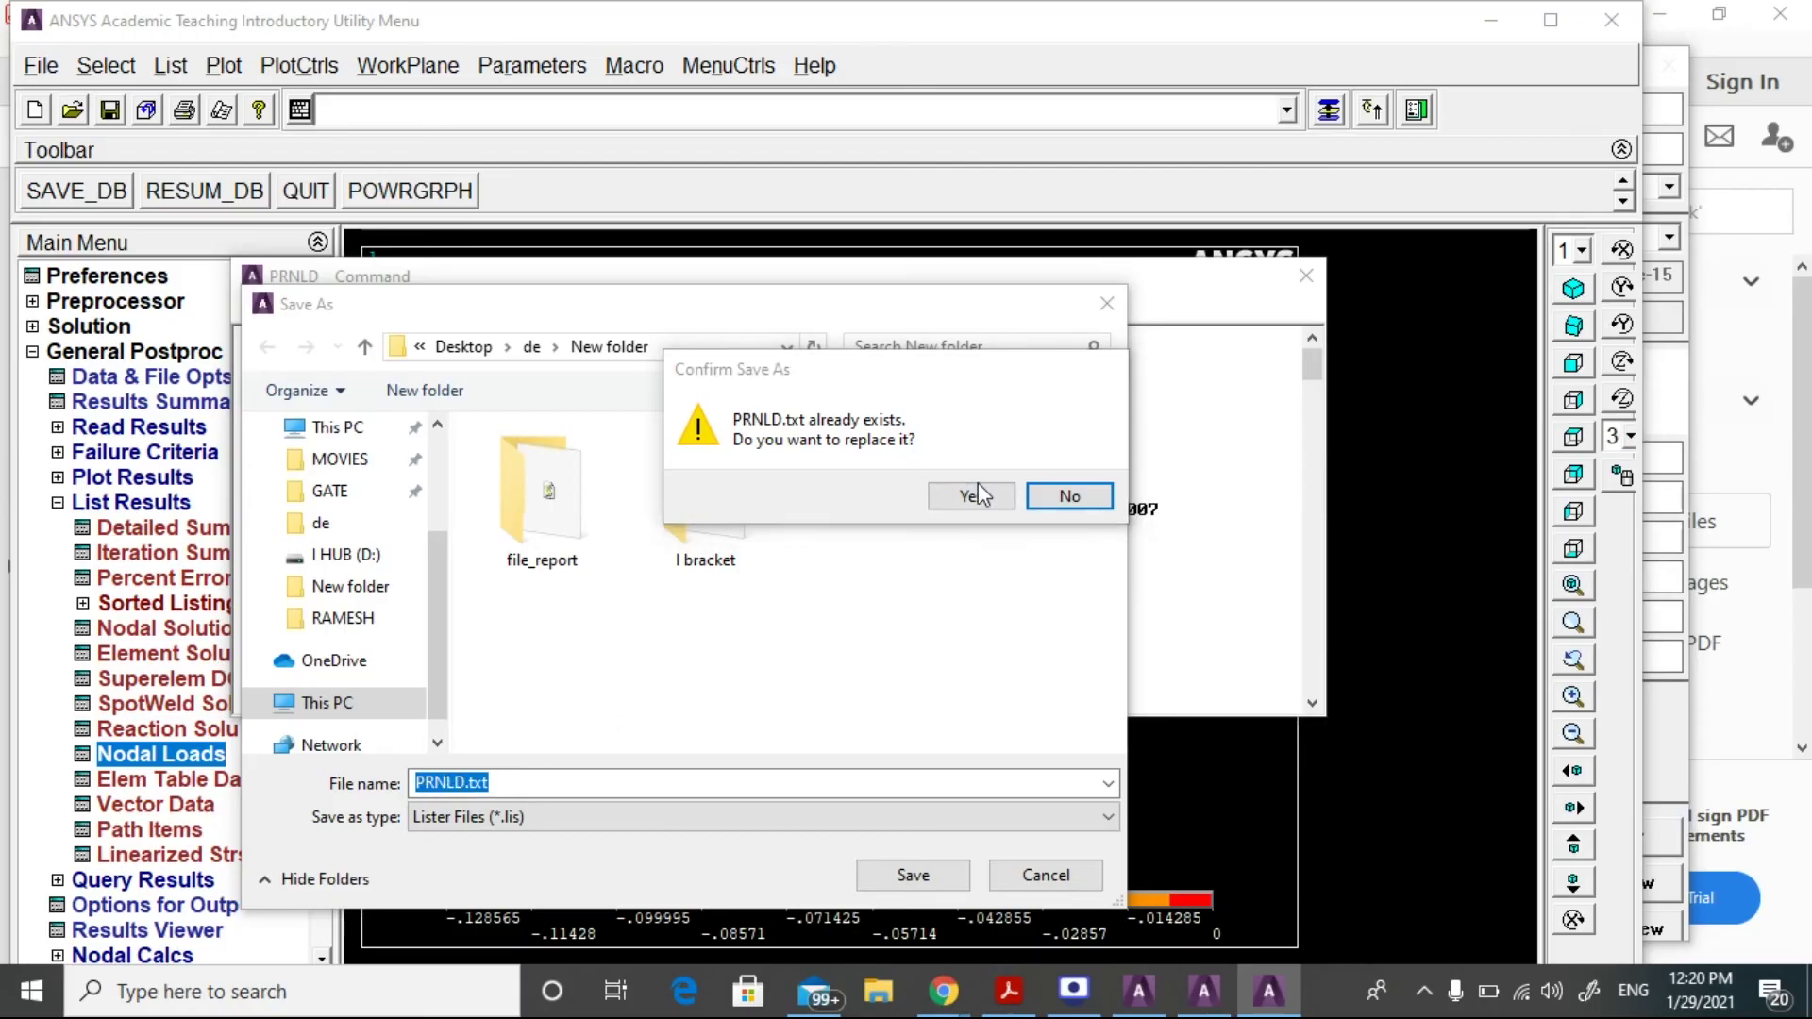
{"action": "left_click", "coordinate": [1070, 496]}
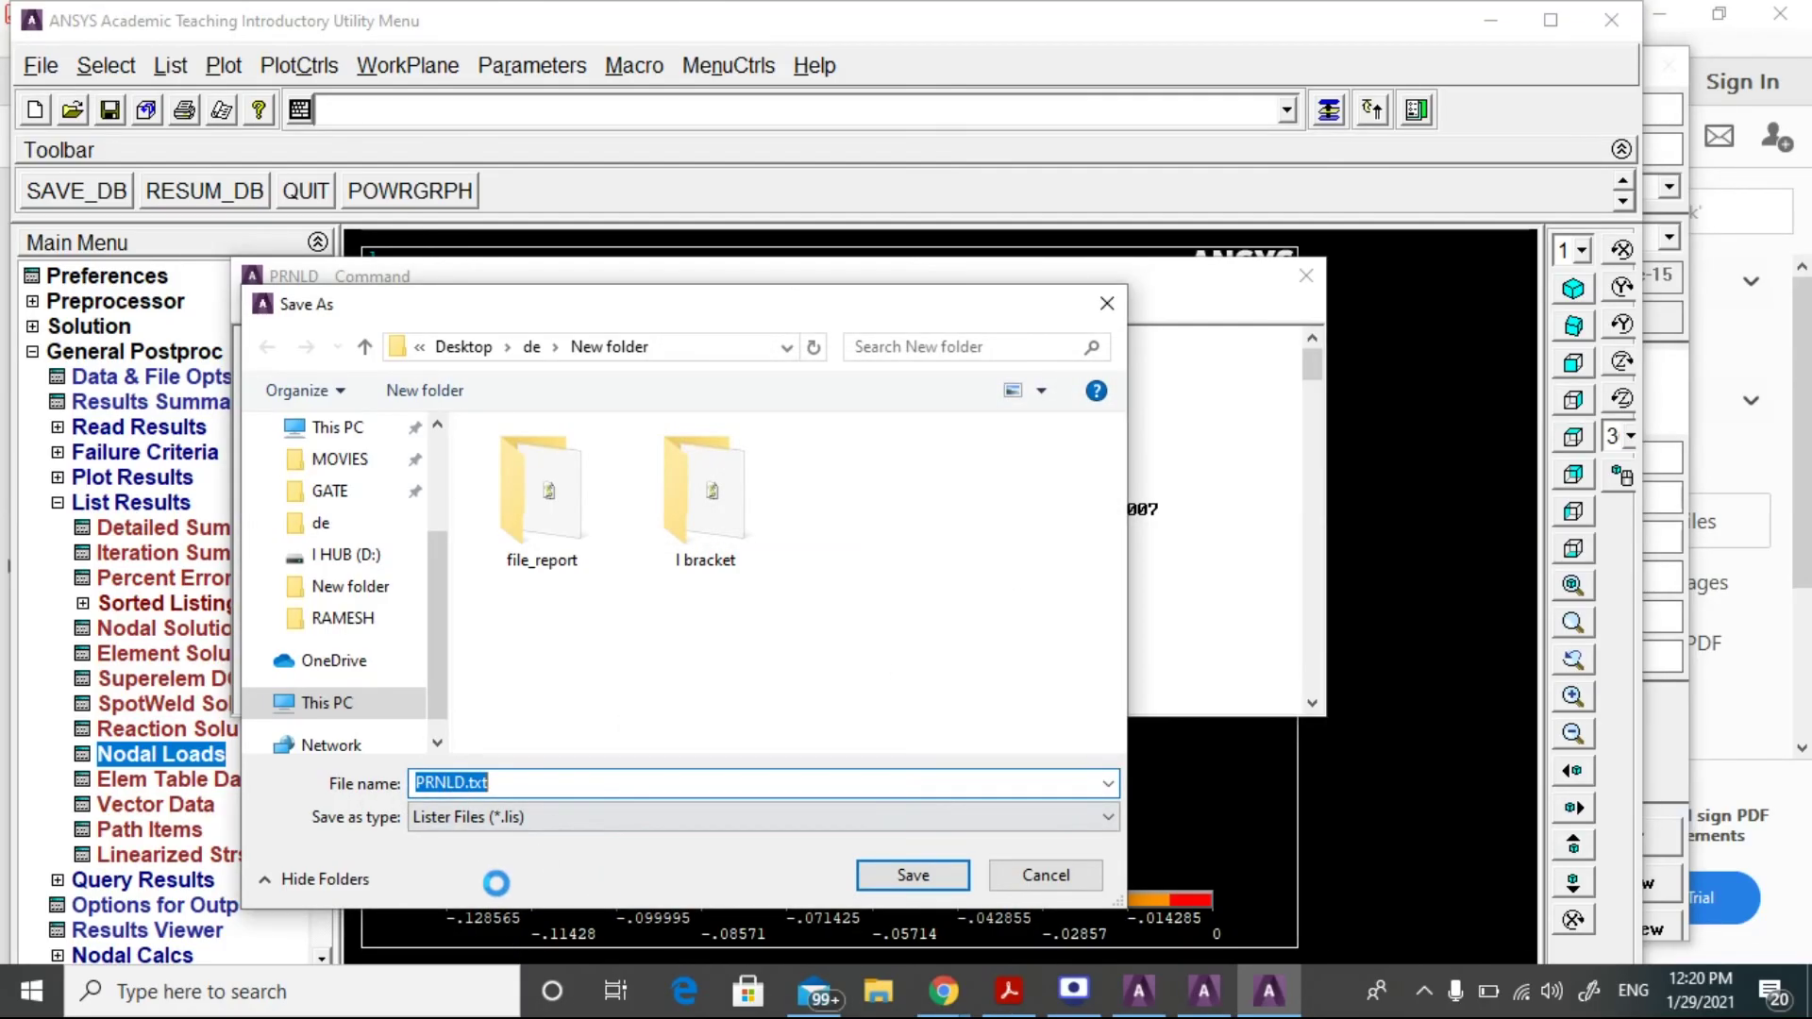
{"action": "left_click", "coordinate": [514, 783]}
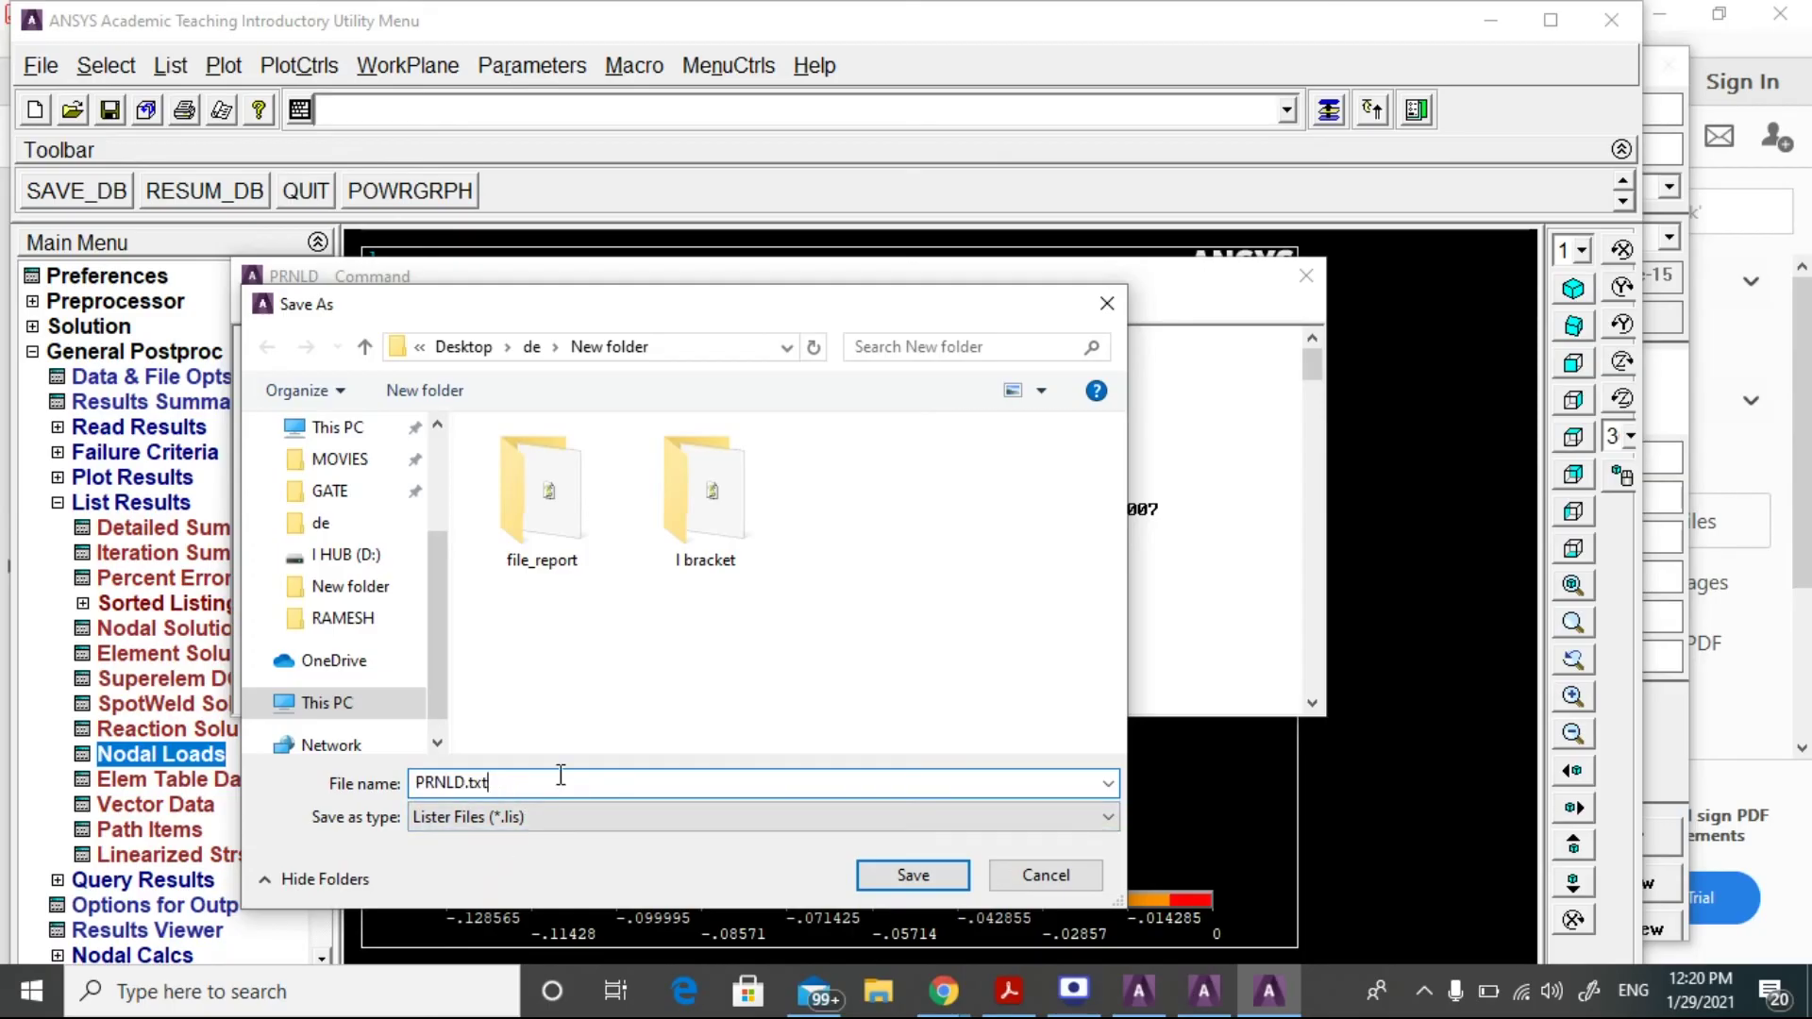
{"action": "type", "text": "1"}
{"action": "left_click", "coordinate": [913, 876]}
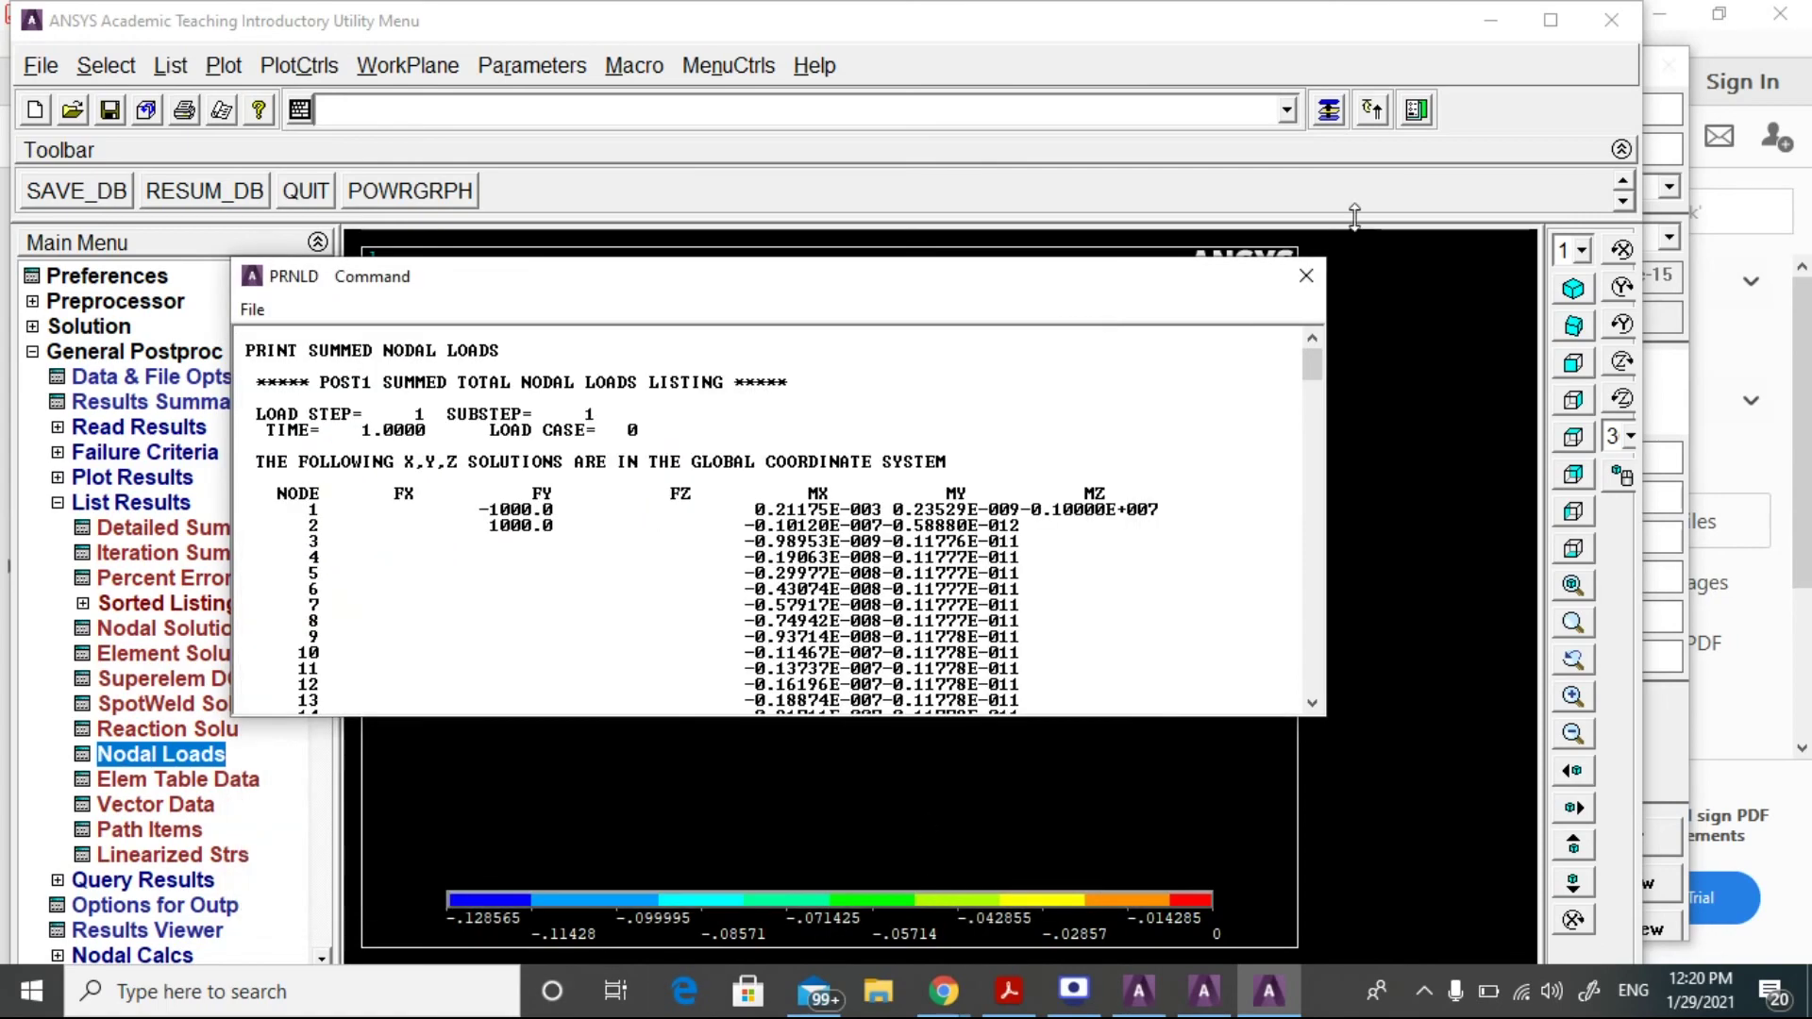
{"action": "left_click", "coordinate": [1310, 272]}
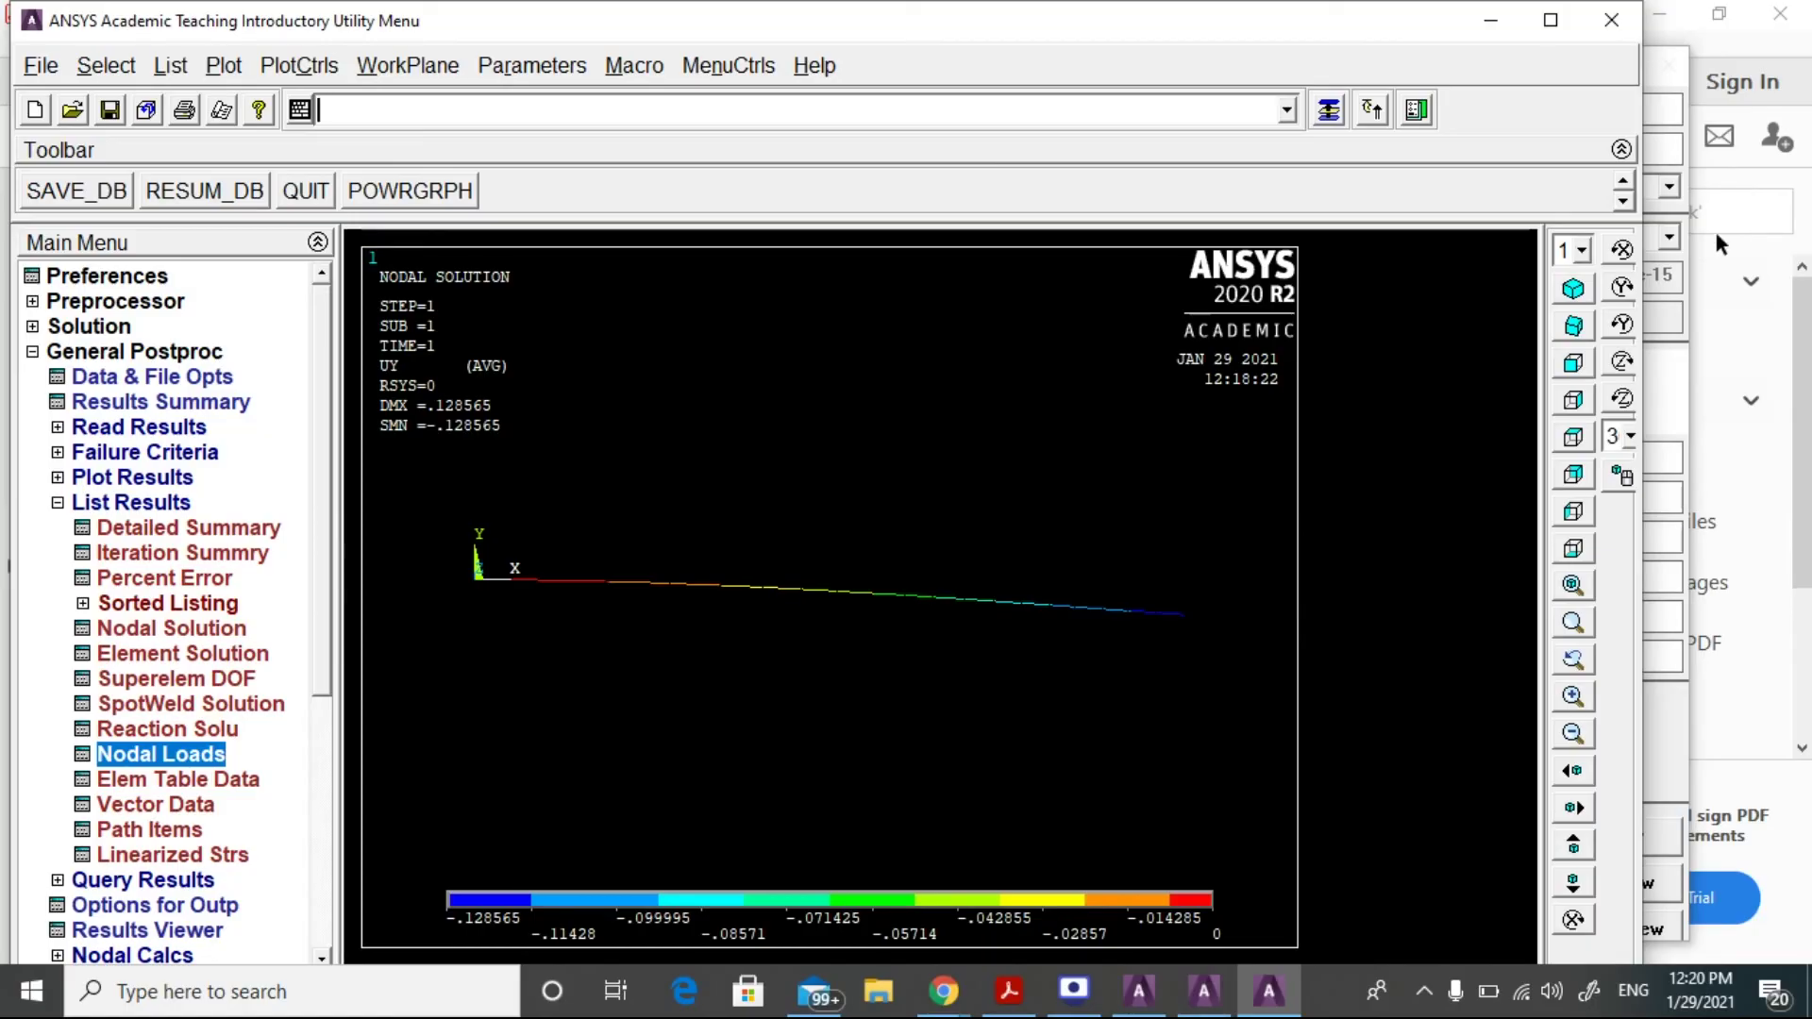
Animate the deformed results for the DOF solution Translation UX with 10 frames and a 0.5-second time delay.
{"action": "left_click", "coordinate": [288, 68]}
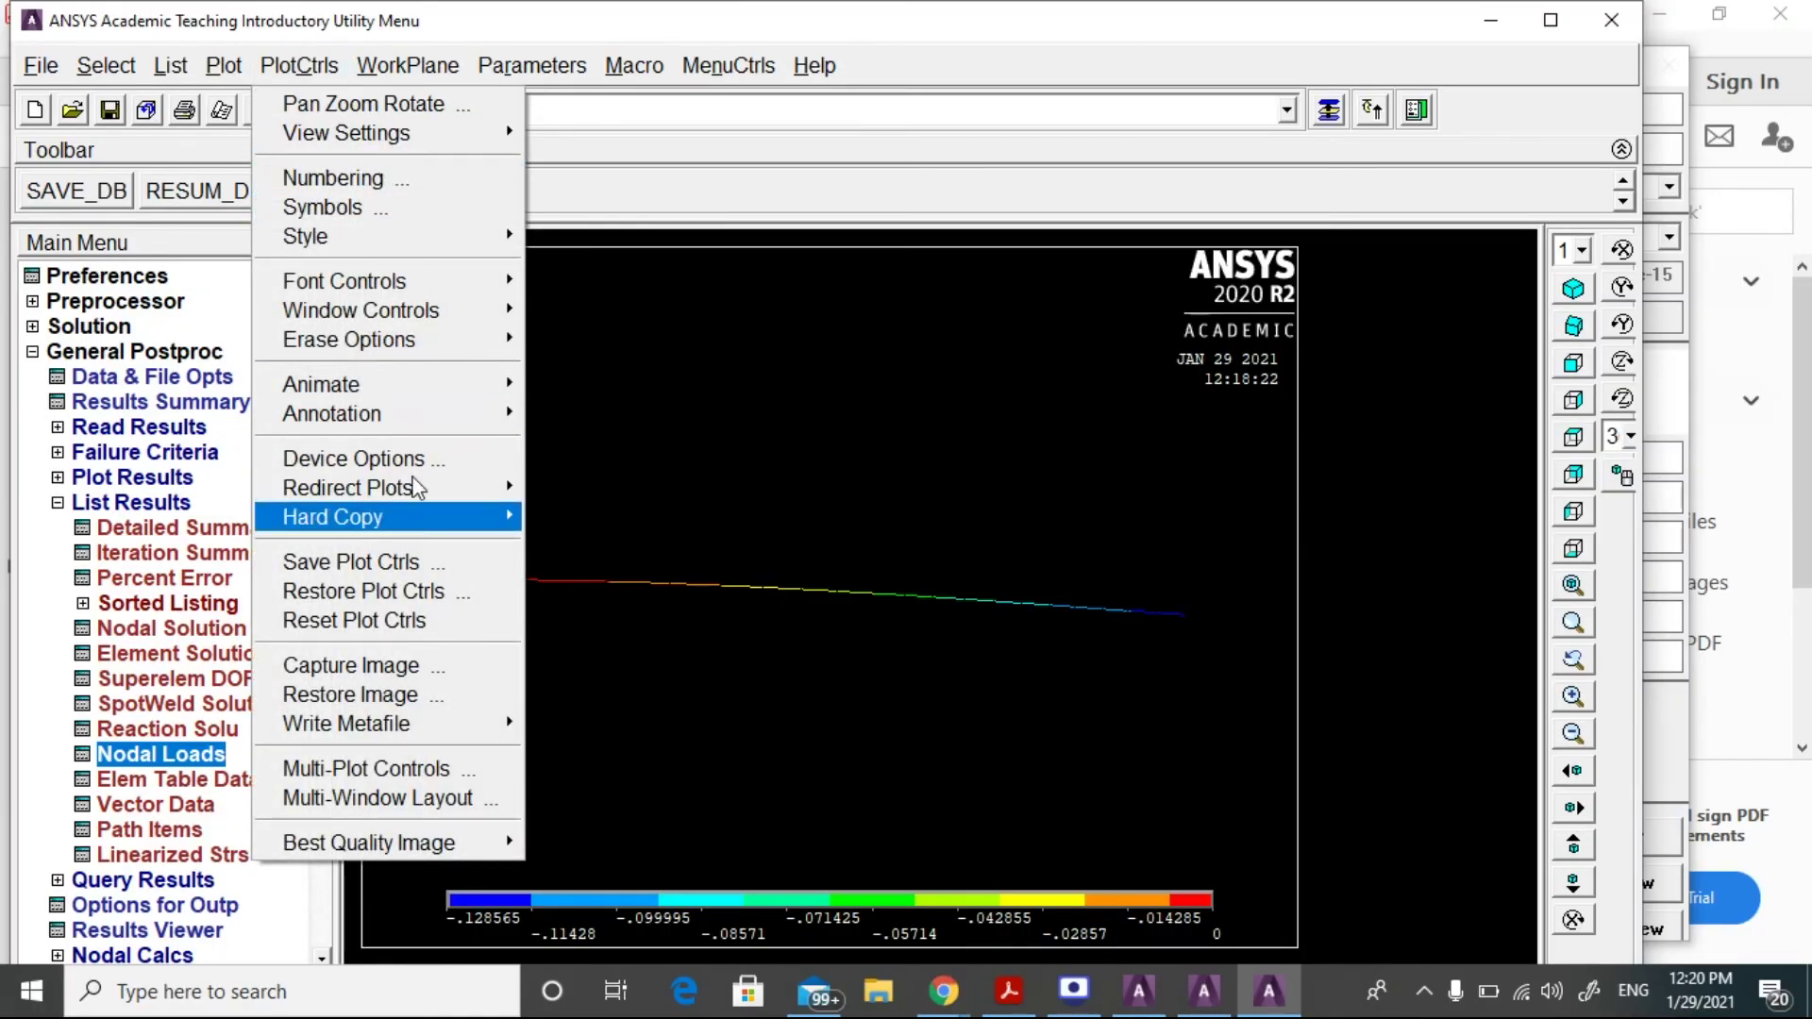
{"action": "mouse_move", "coordinate": [415, 385]}
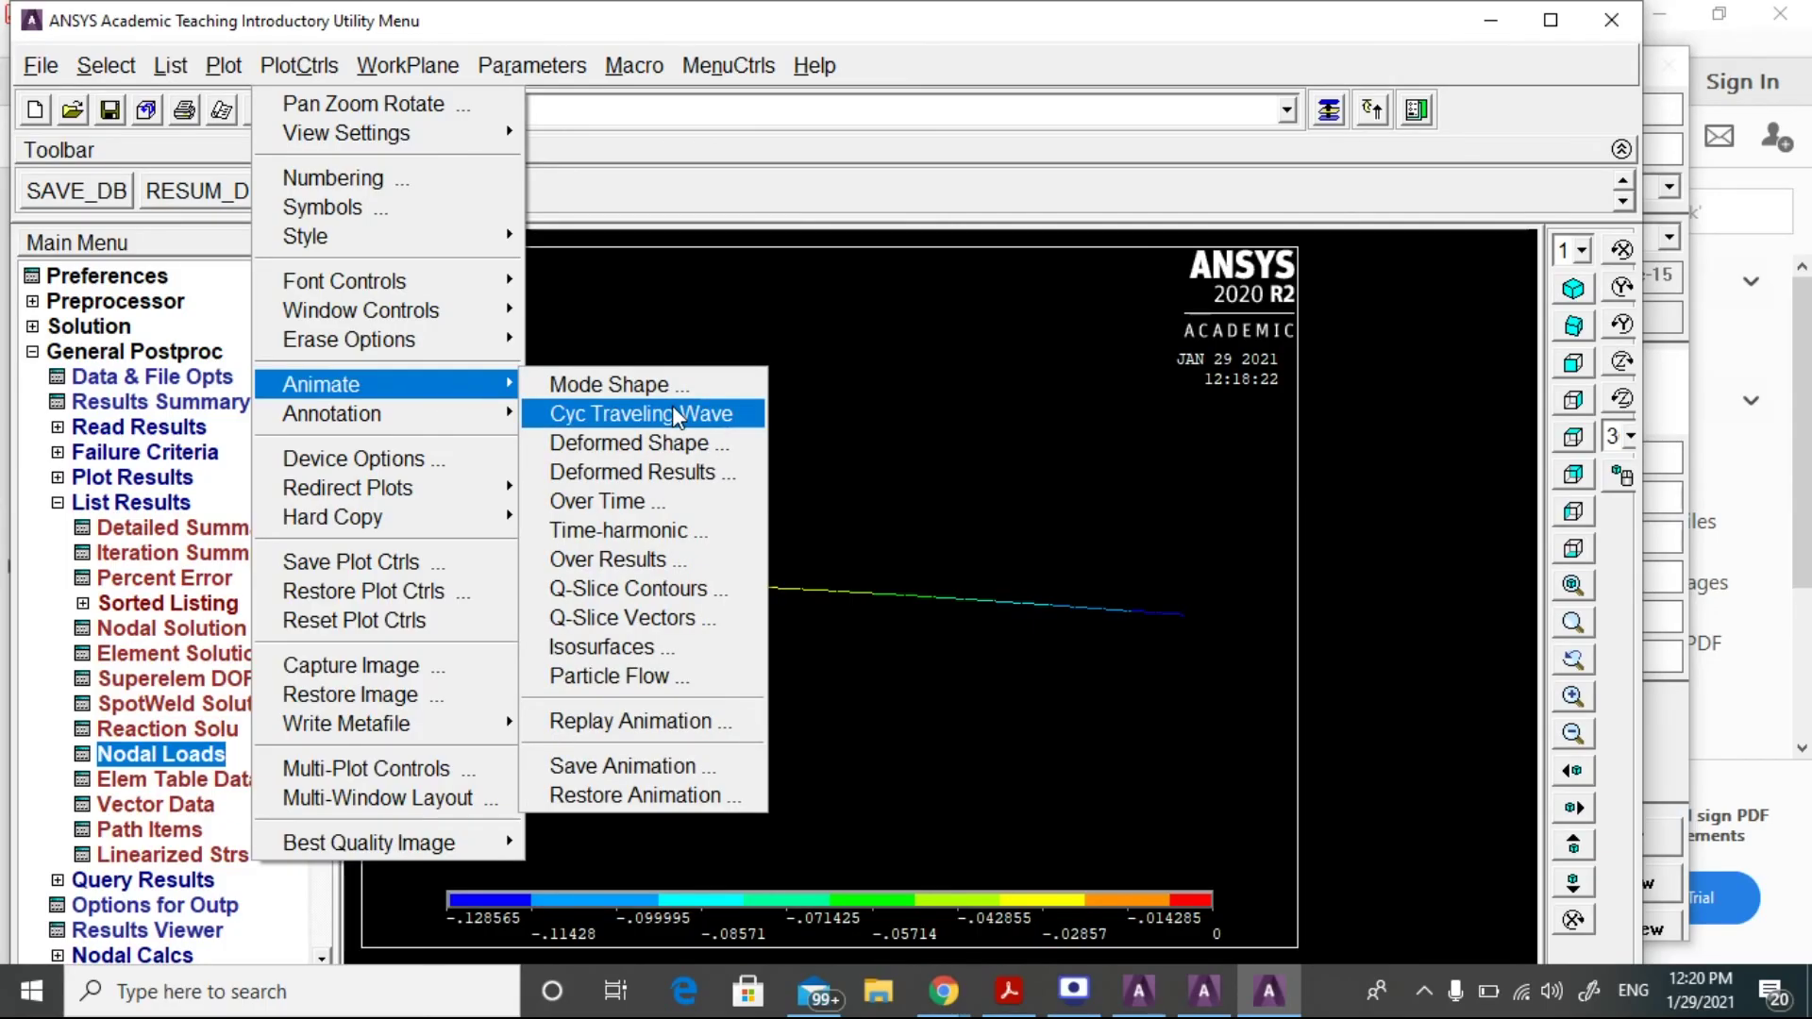
{"action": "left_click", "coordinate": [683, 473]}
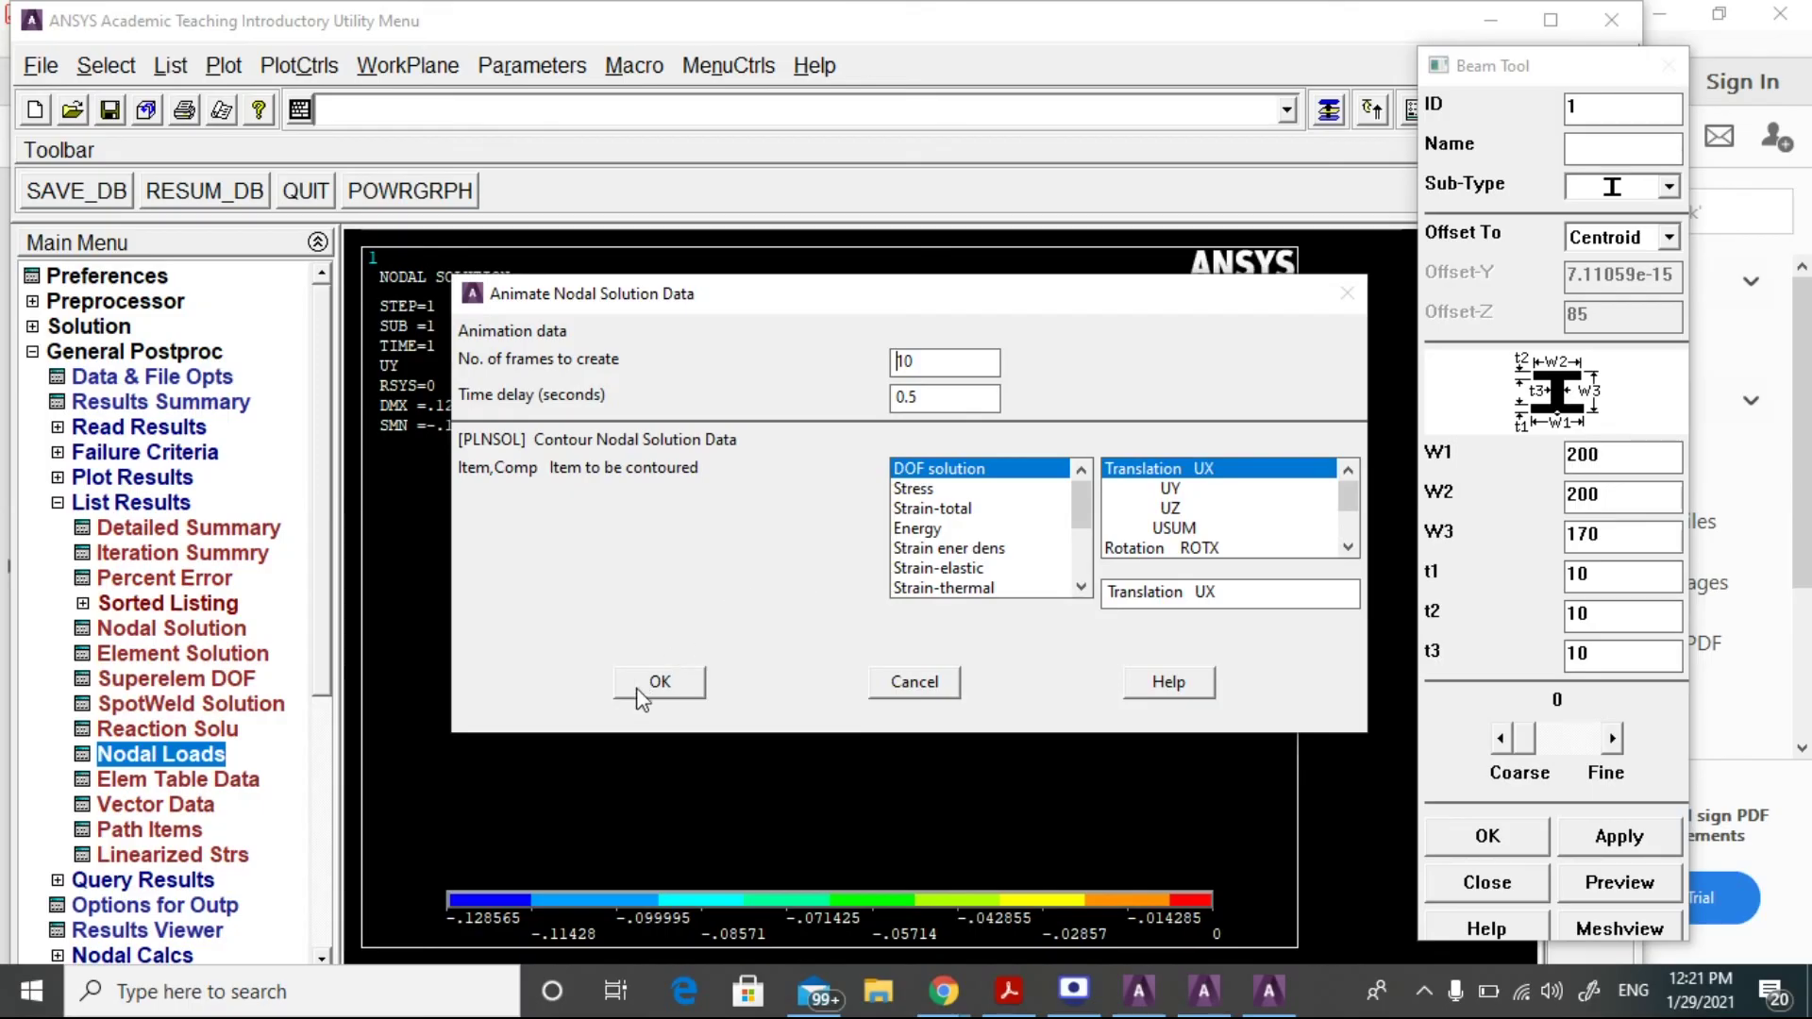
{"action": "left_click", "coordinate": [661, 682]}
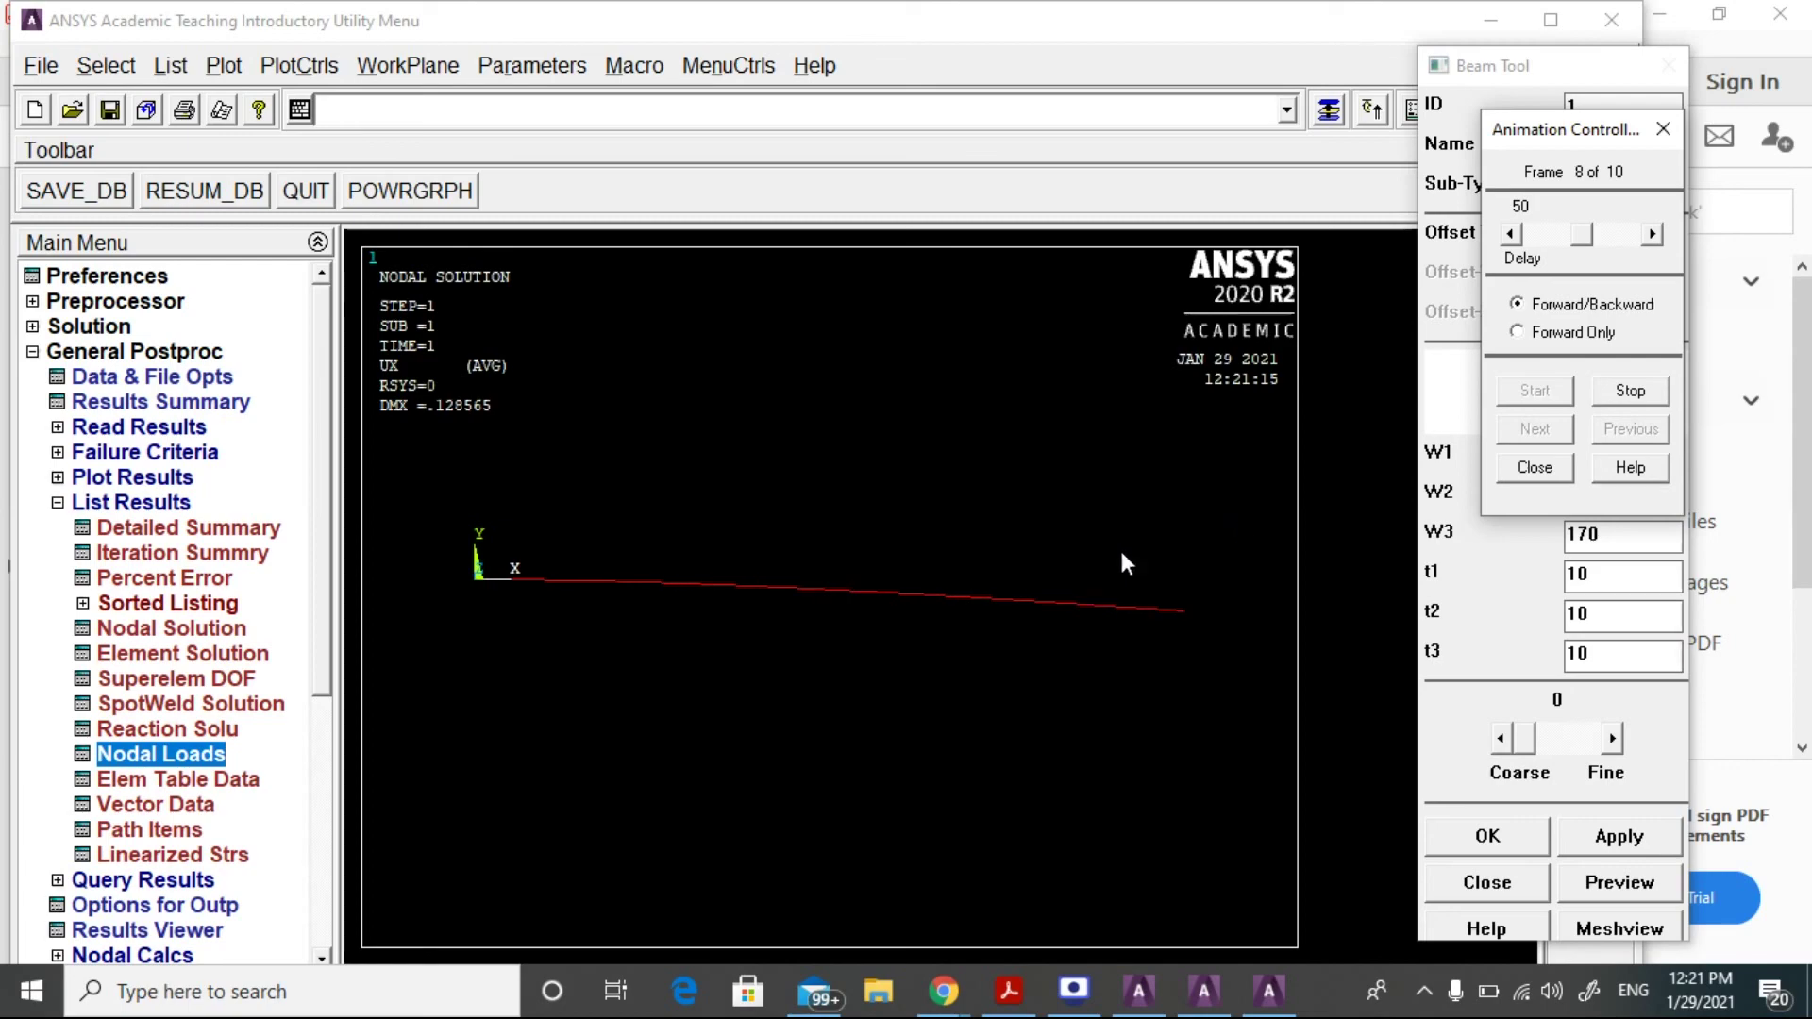
Plot the nodal solution contour of the Y-component of displacement again with the deformed shape only.
{"action": "left_click", "coordinate": [135, 478]}
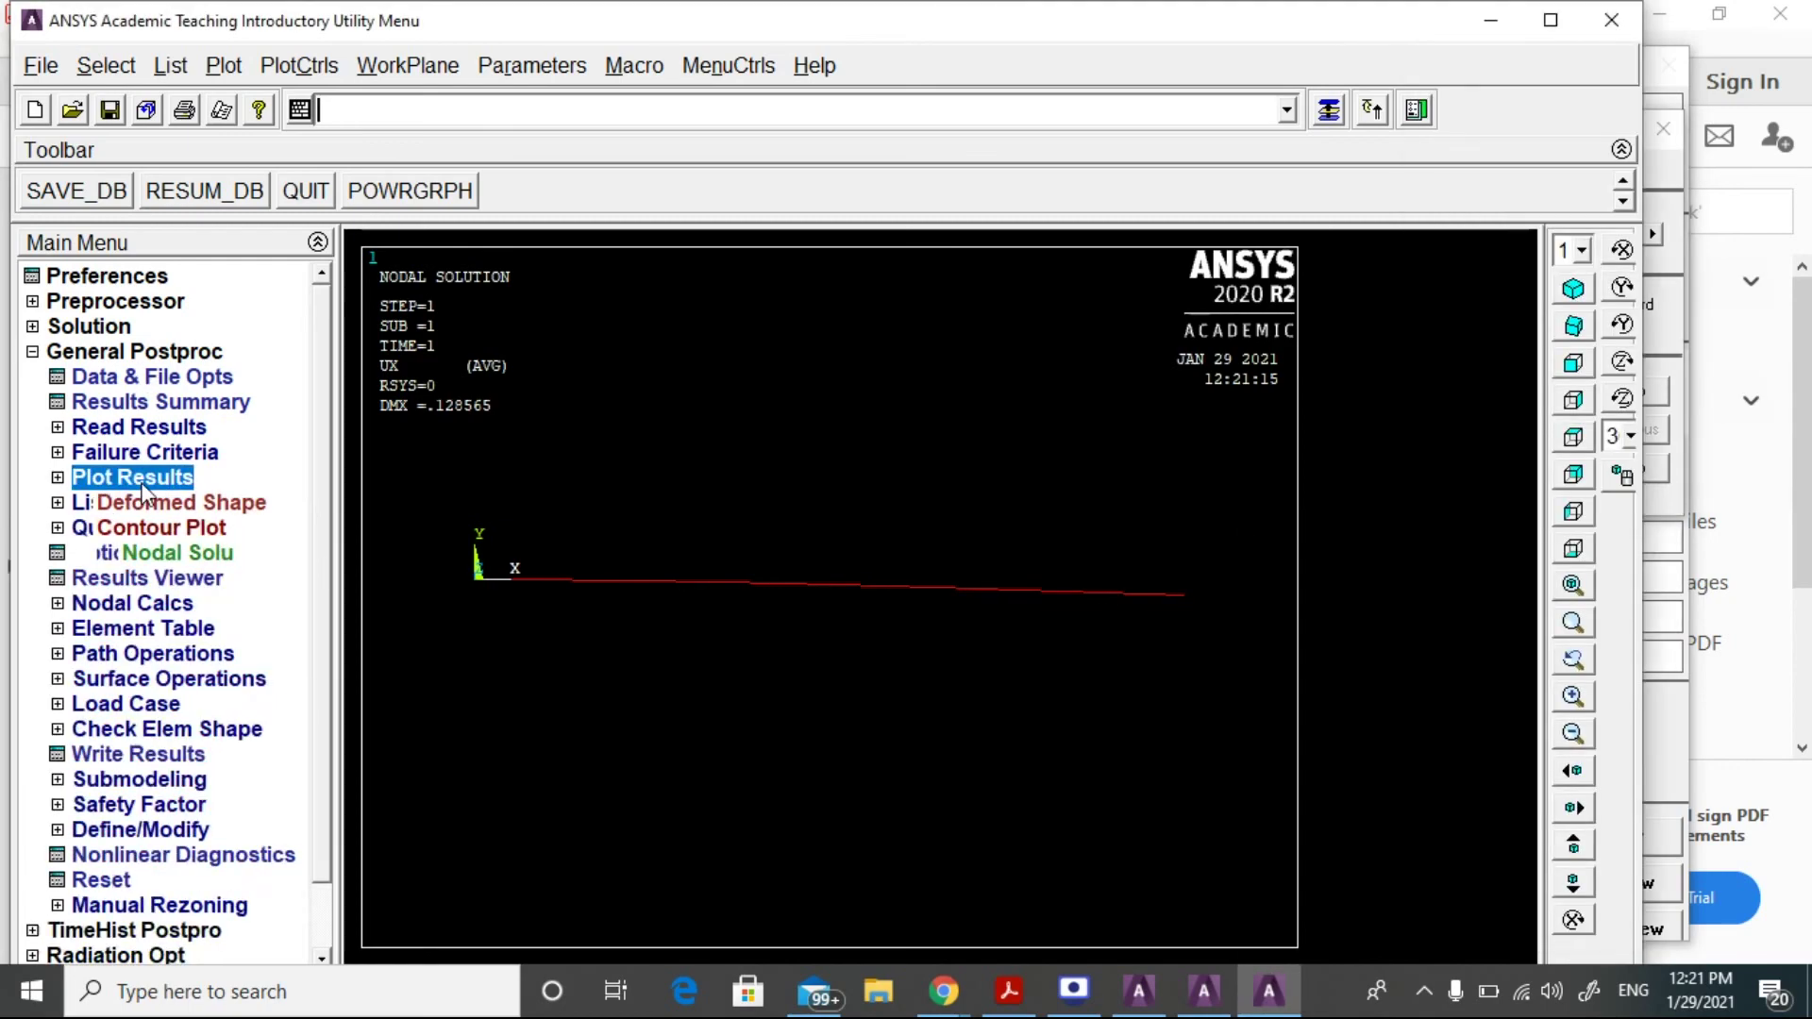
{"action": "left_click", "coordinate": [179, 552]}
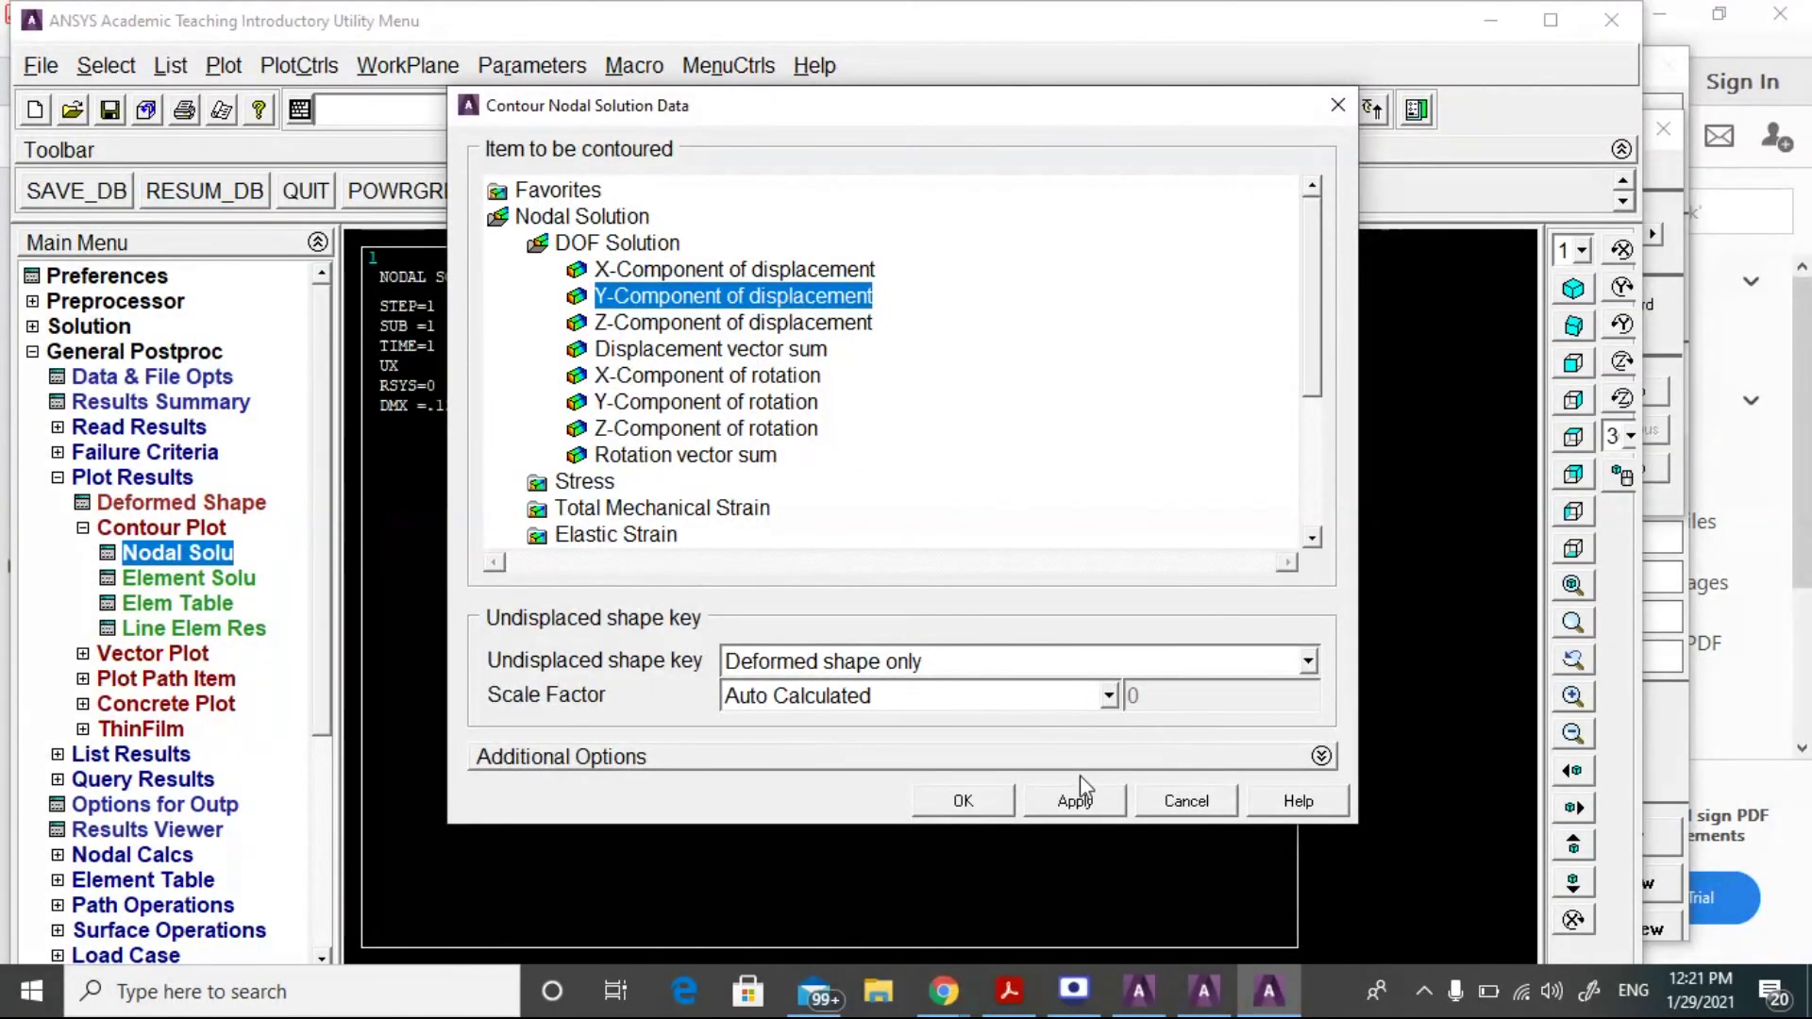
{"action": "left_click", "coordinate": [951, 804]}
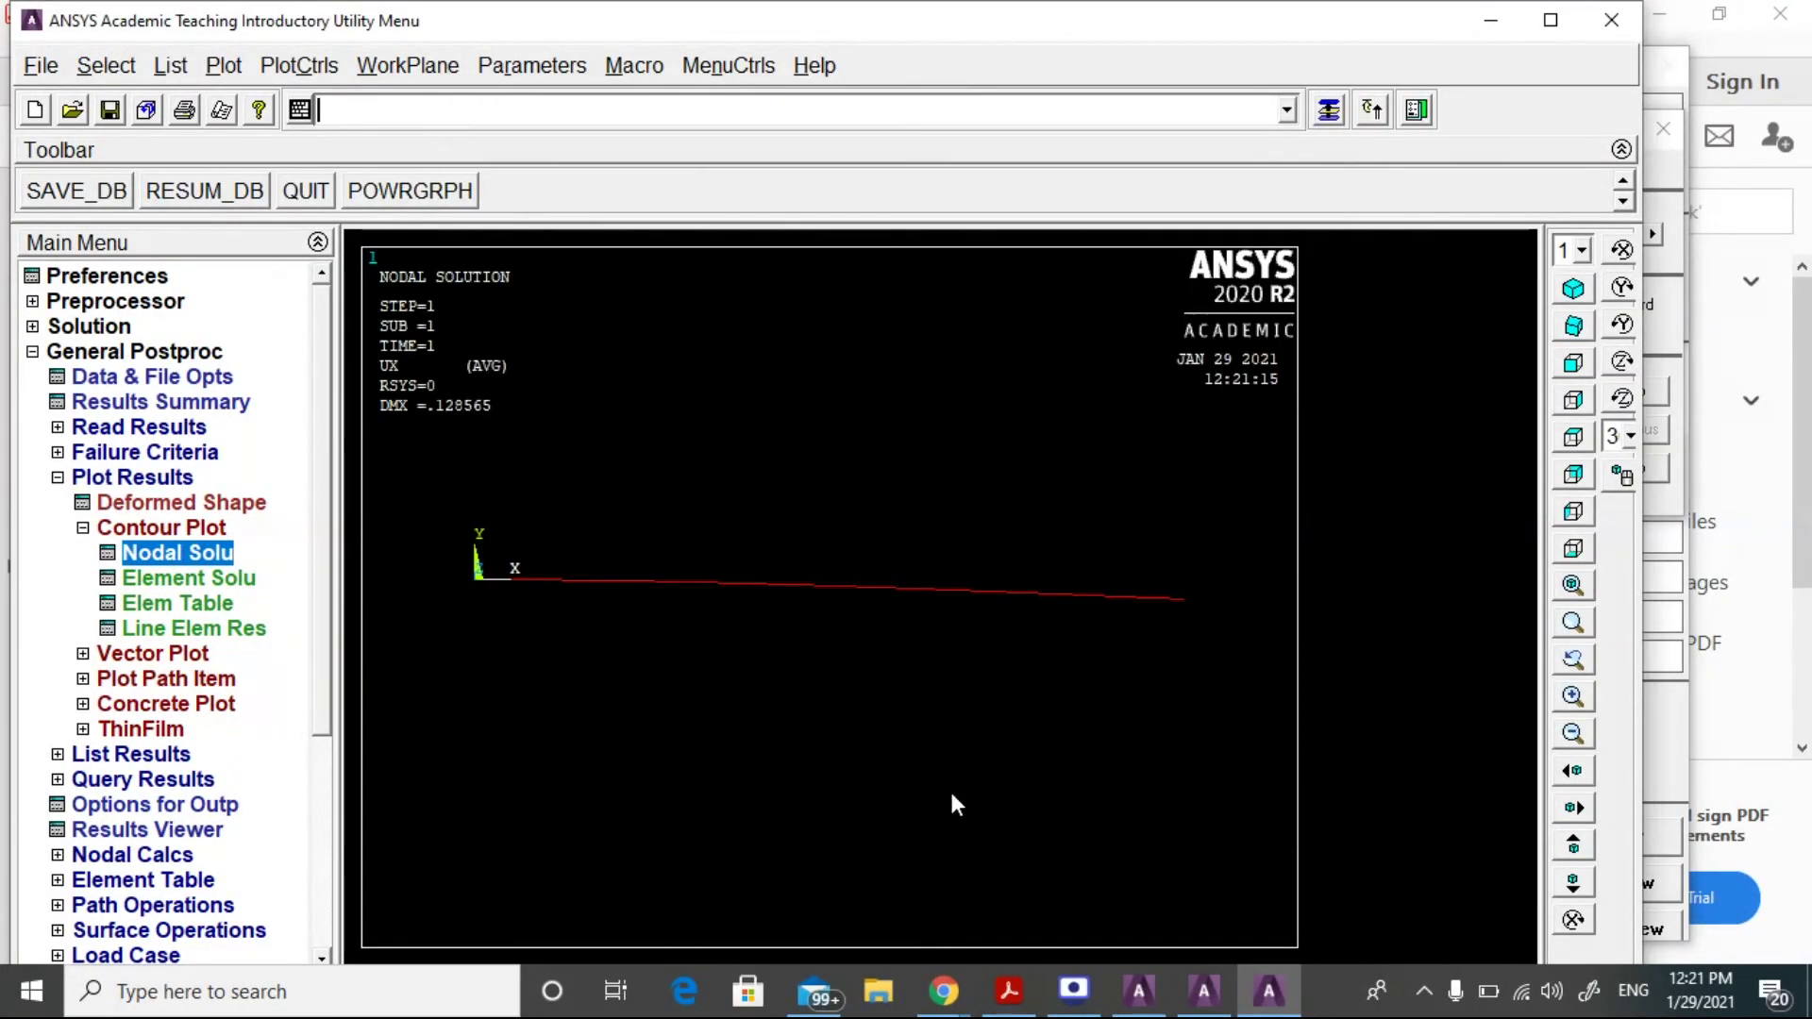
Plot the nodal solution contour of von Mises stress with the deformed shape only and an auto-calculated scale factor.
{"action": "left_click", "coordinate": [162, 551]}
{"action": "left_click_drag", "start_coordinate": [1308, 304], "coordinate": [1342, 271]}
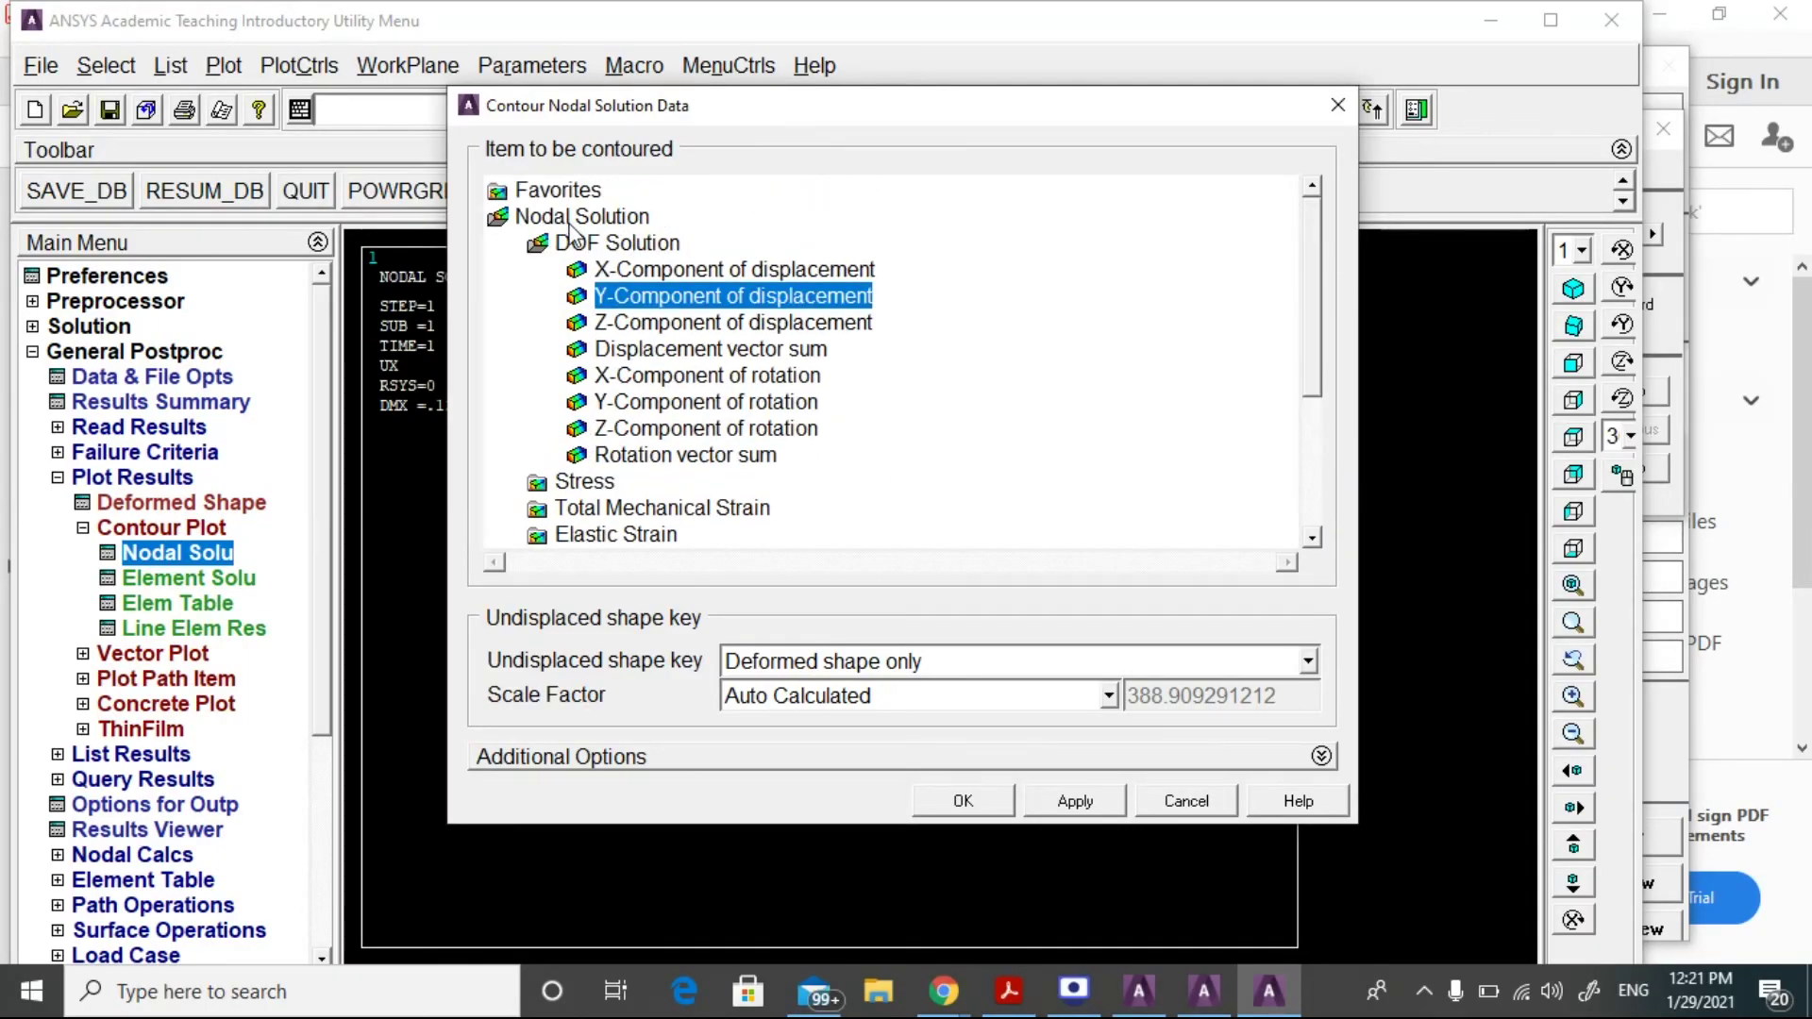
{"action": "double_click", "coordinate": [615, 247]}
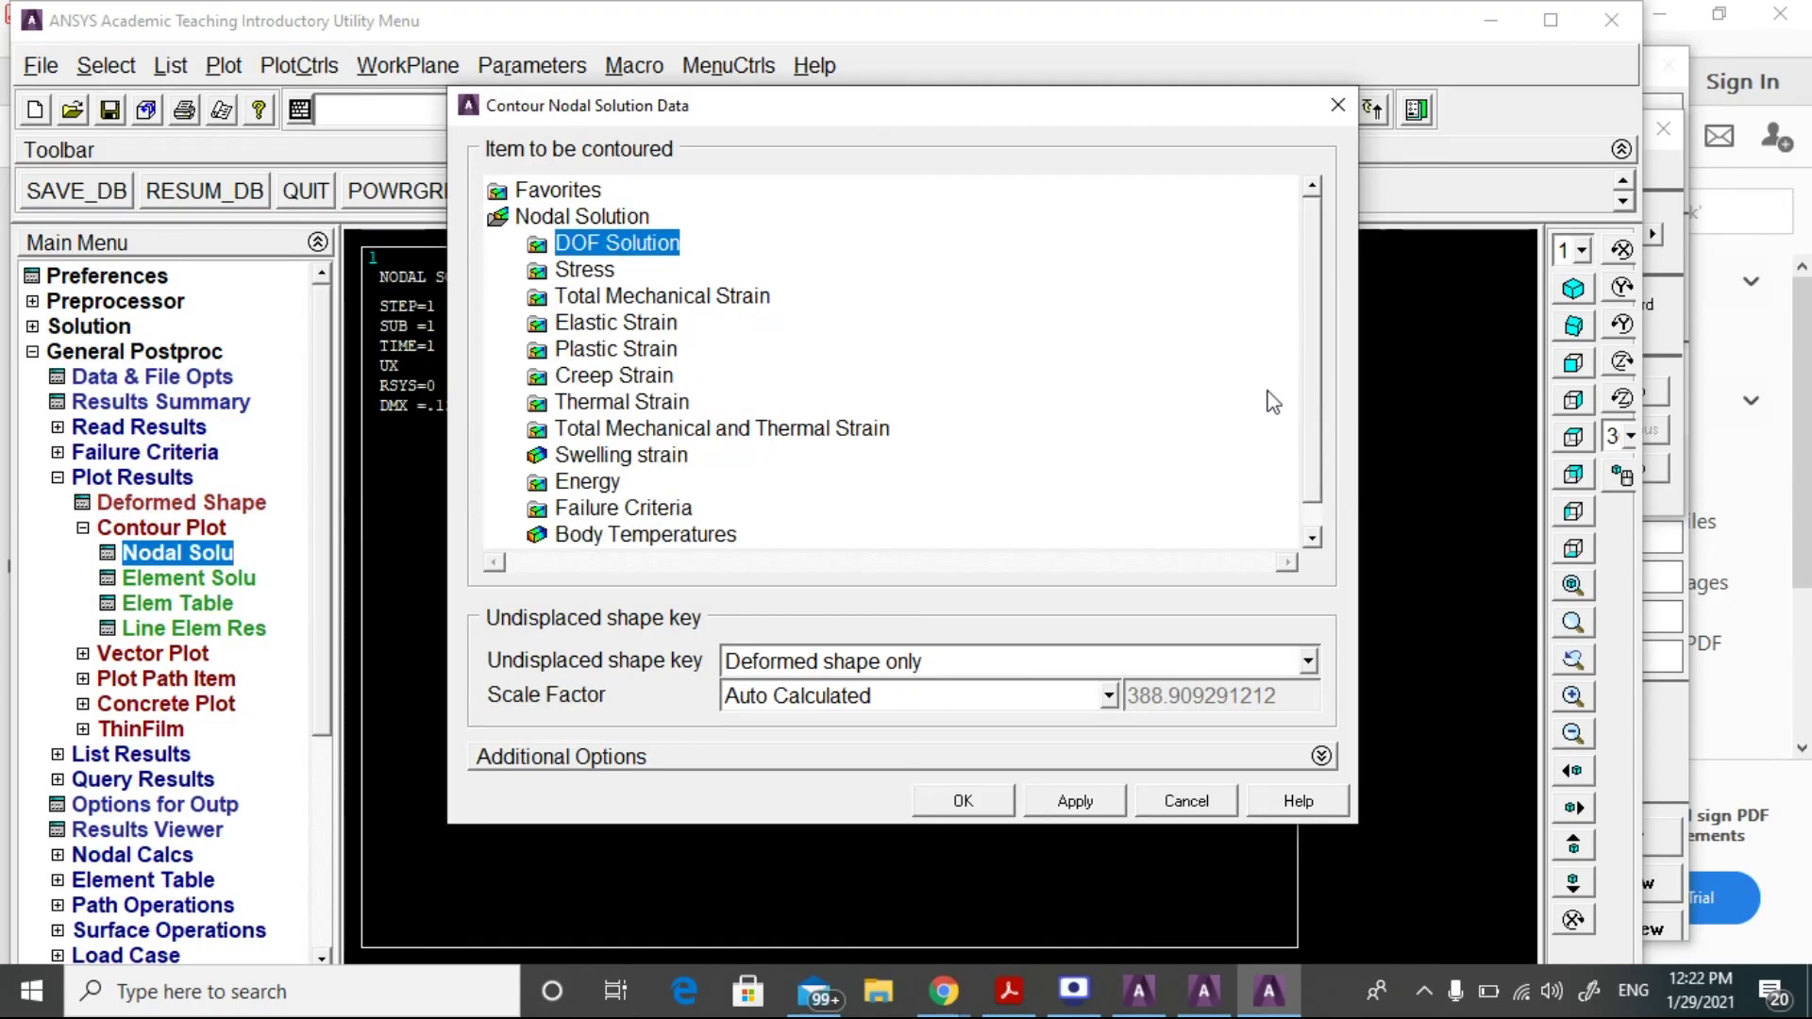
{"action": "double_click", "coordinate": [581, 270]}
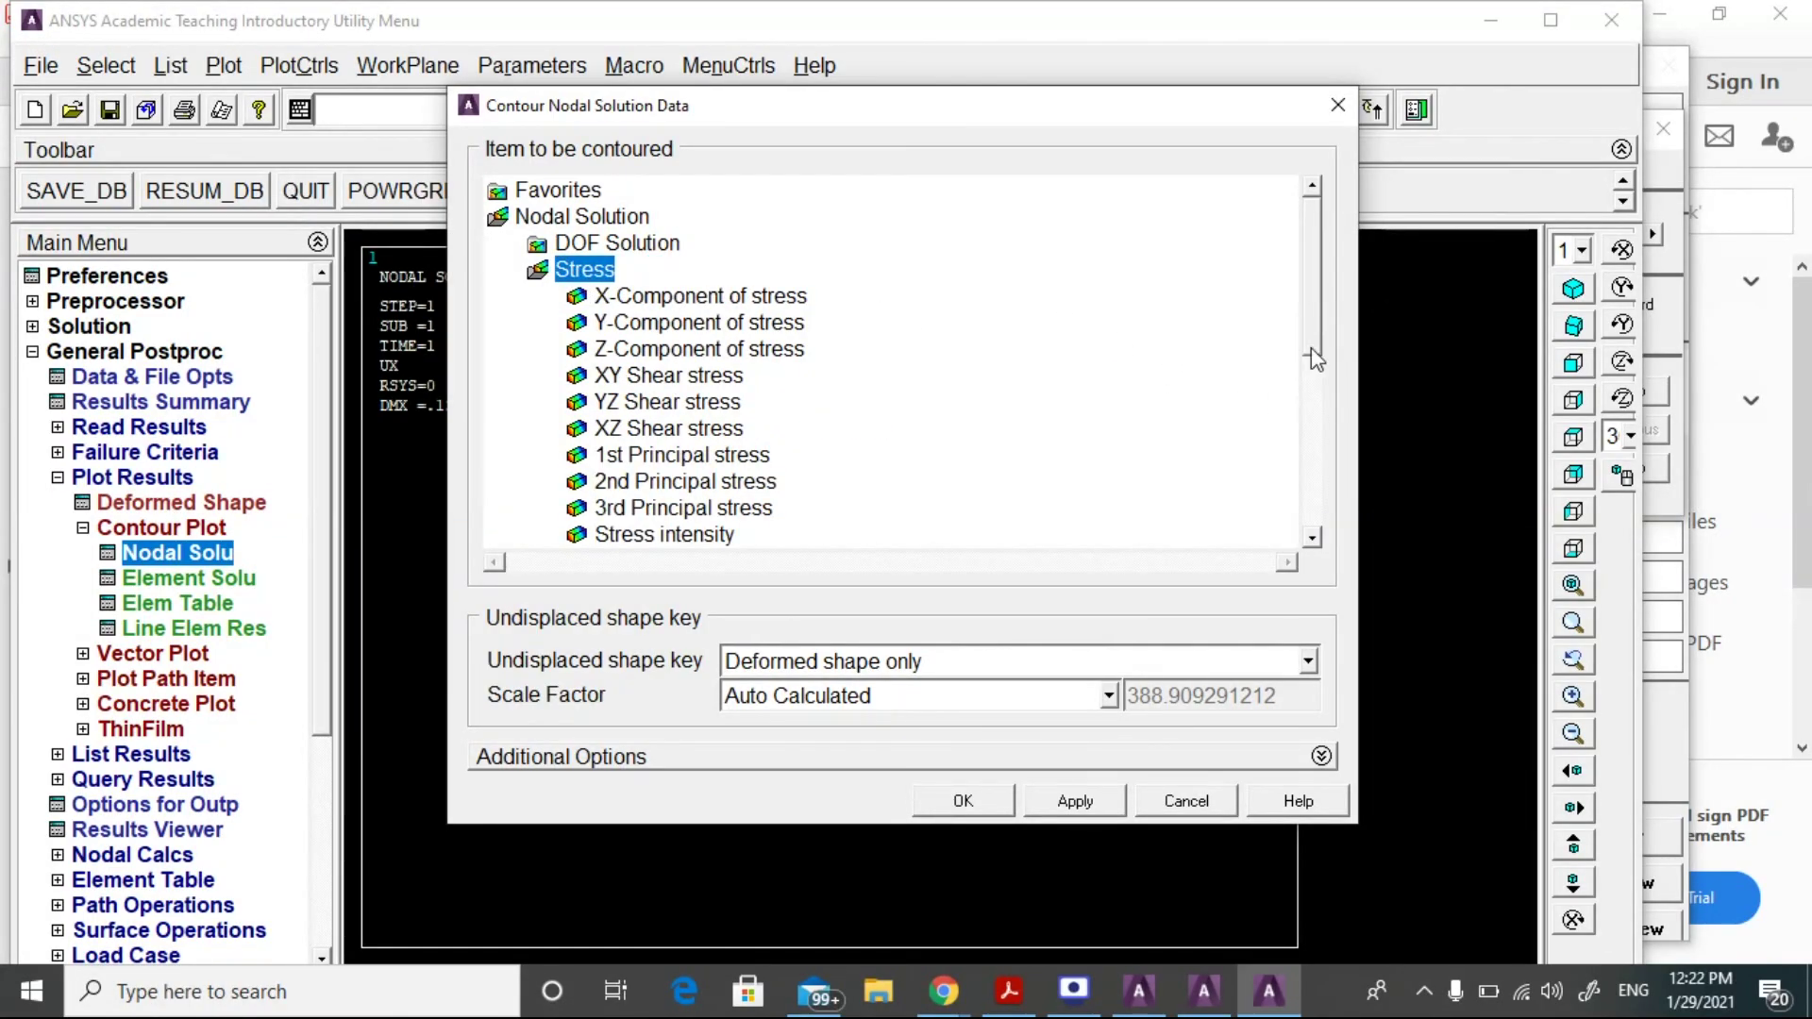
{"action": "left_click_drag", "start_coordinate": [1309, 331], "coordinate": [1317, 418]}
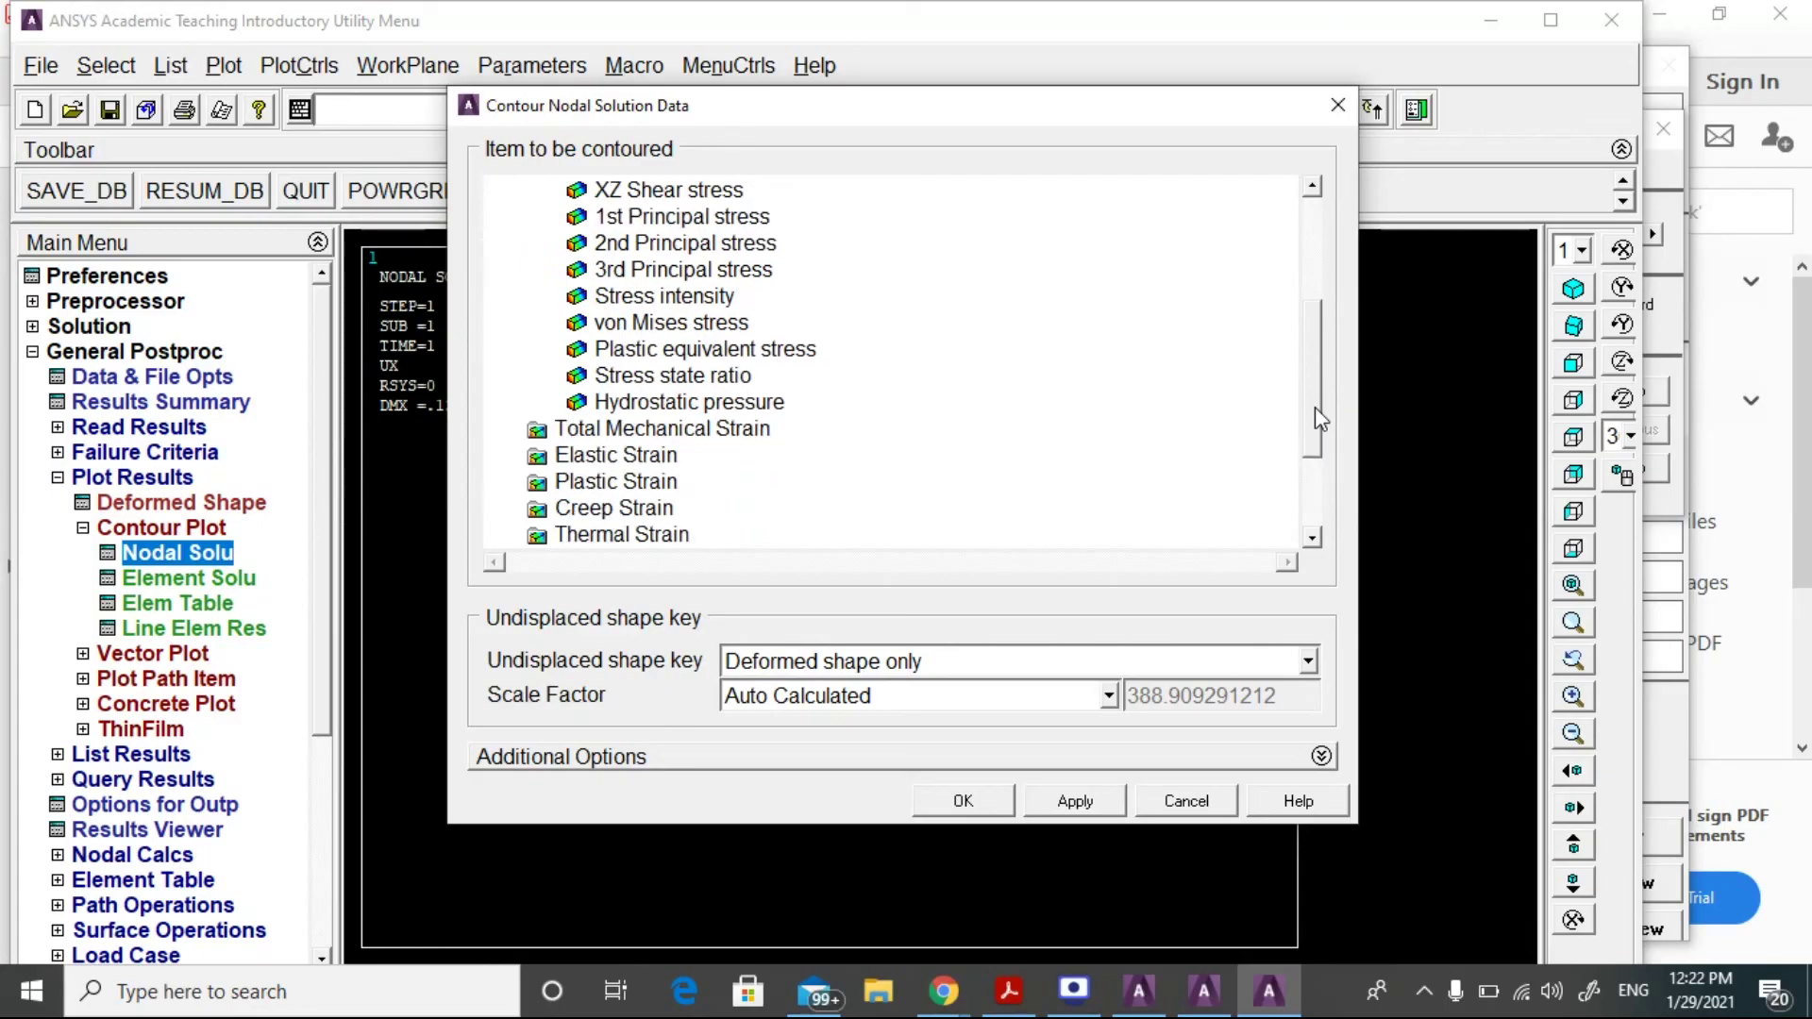
{"action": "left_click", "coordinate": [668, 326]}
{"action": "left_click", "coordinate": [973, 804]}
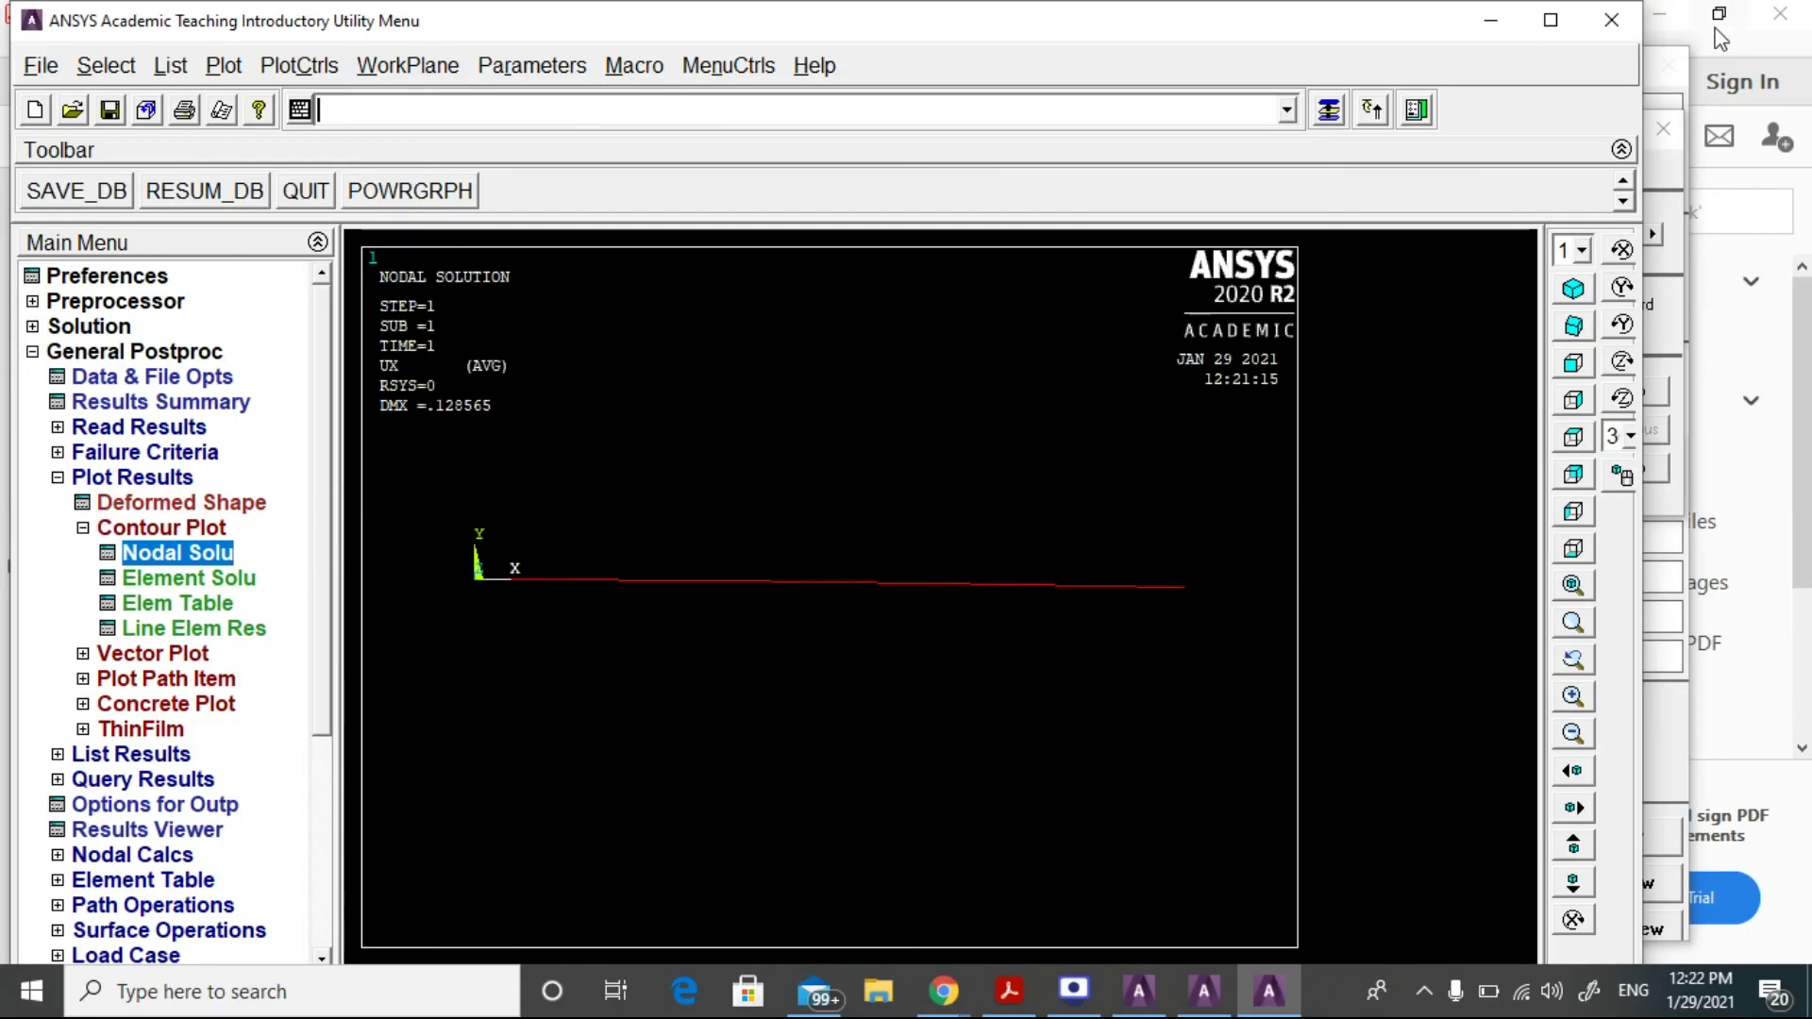
{"action": "left_click", "coordinate": [1074, 989]}
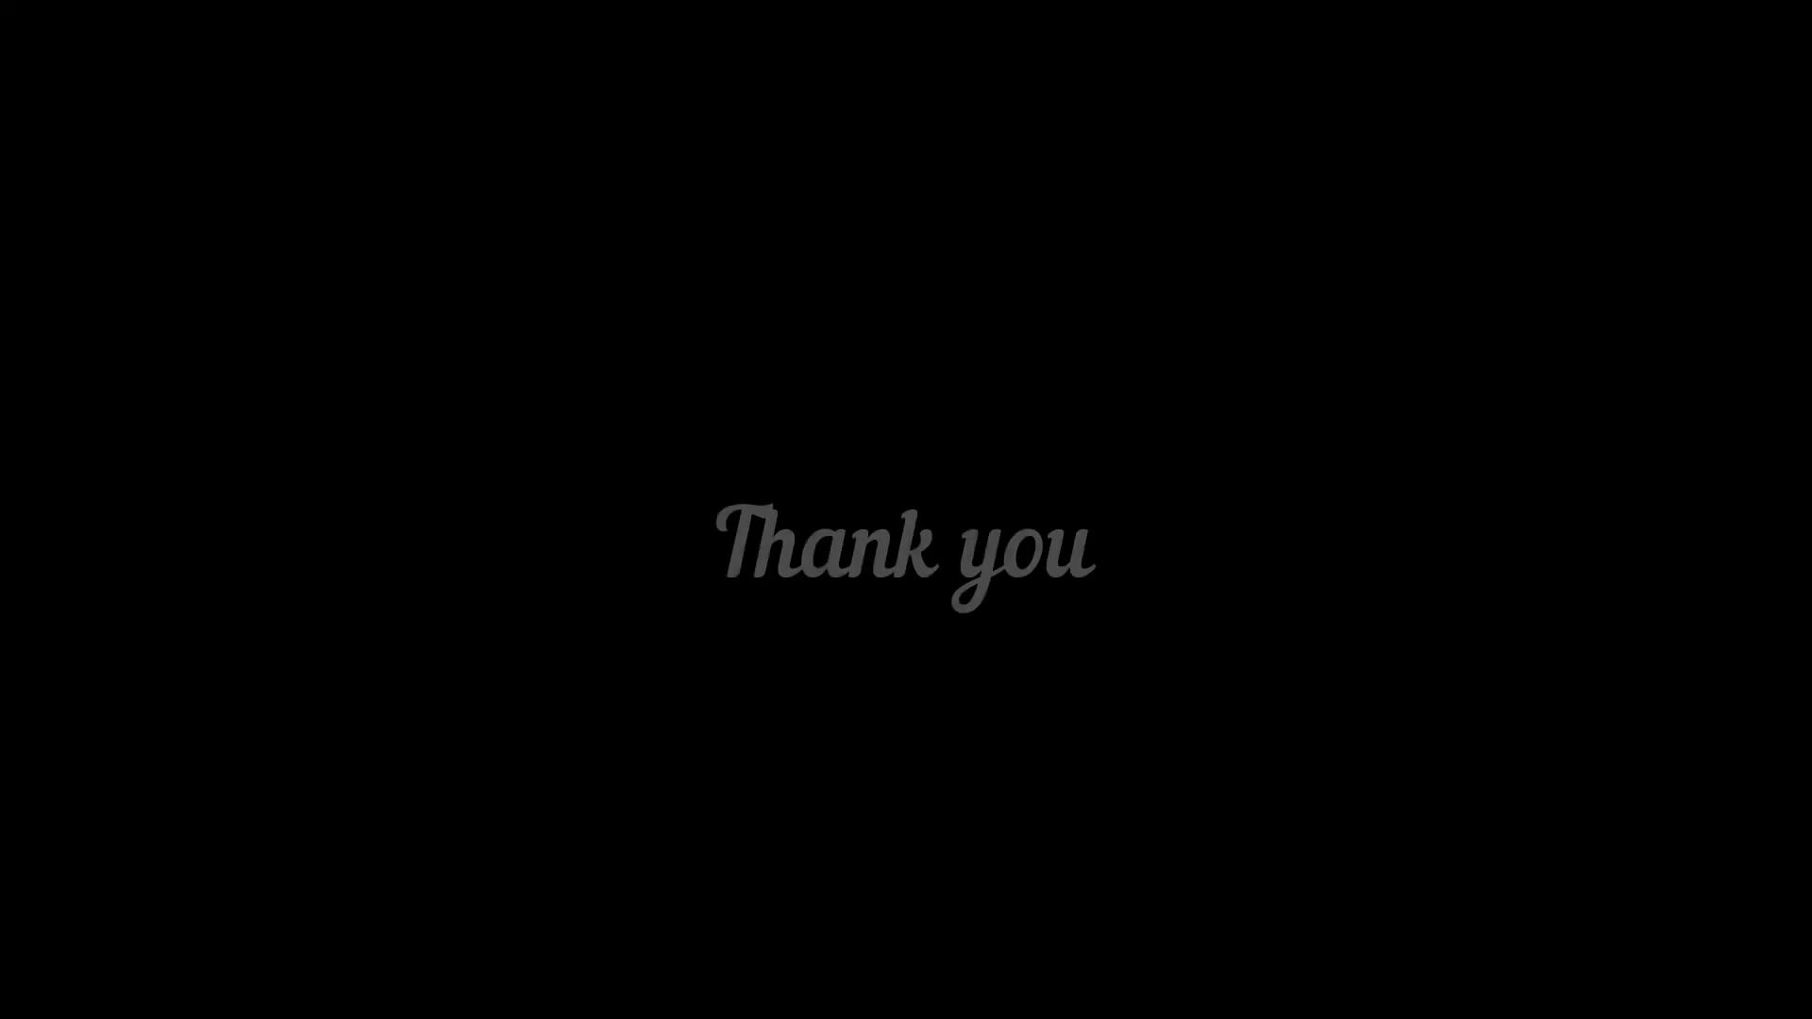